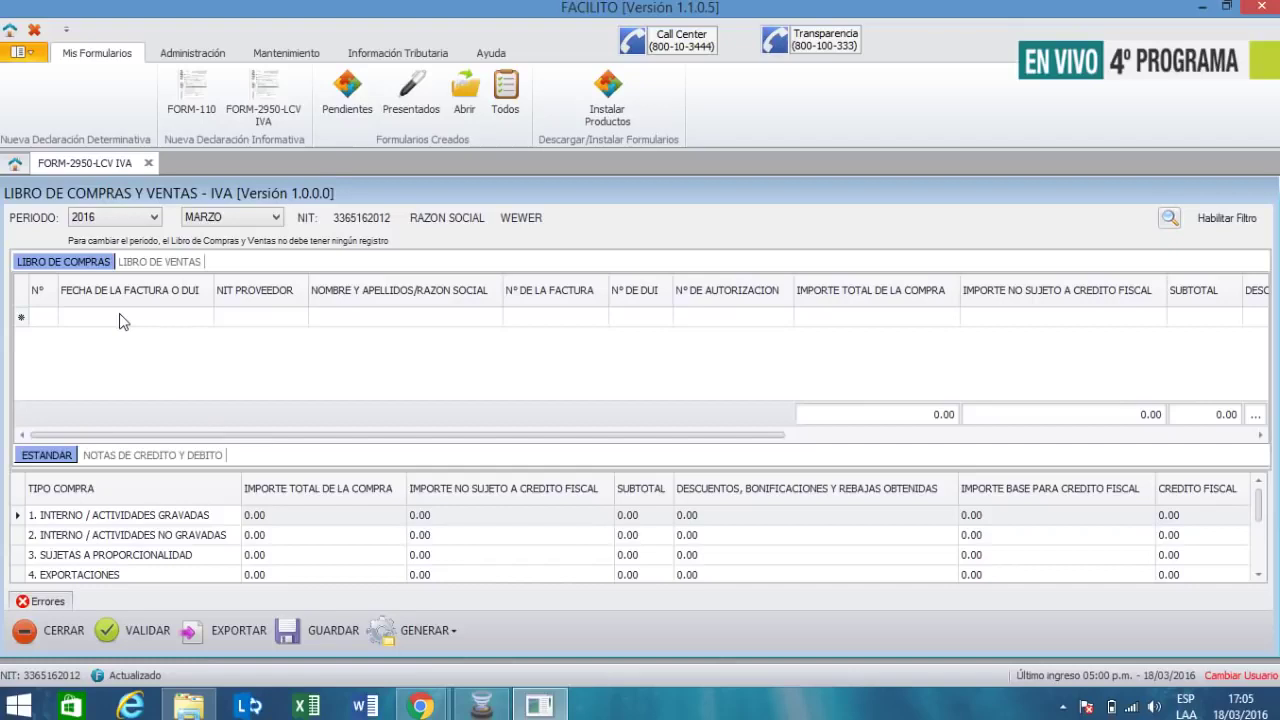
- Set the first row's invoice date to 08/03/2016 from the calendar
click(129, 318)
click(205, 317)
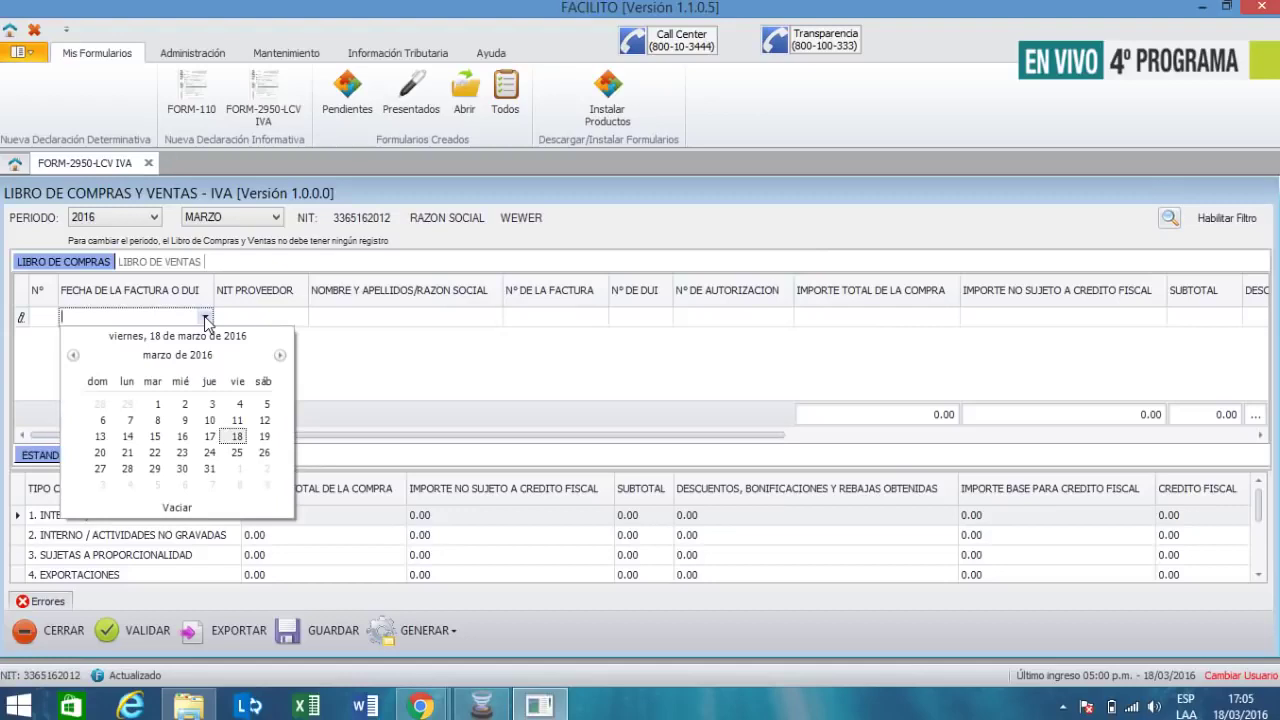
click(151, 419)
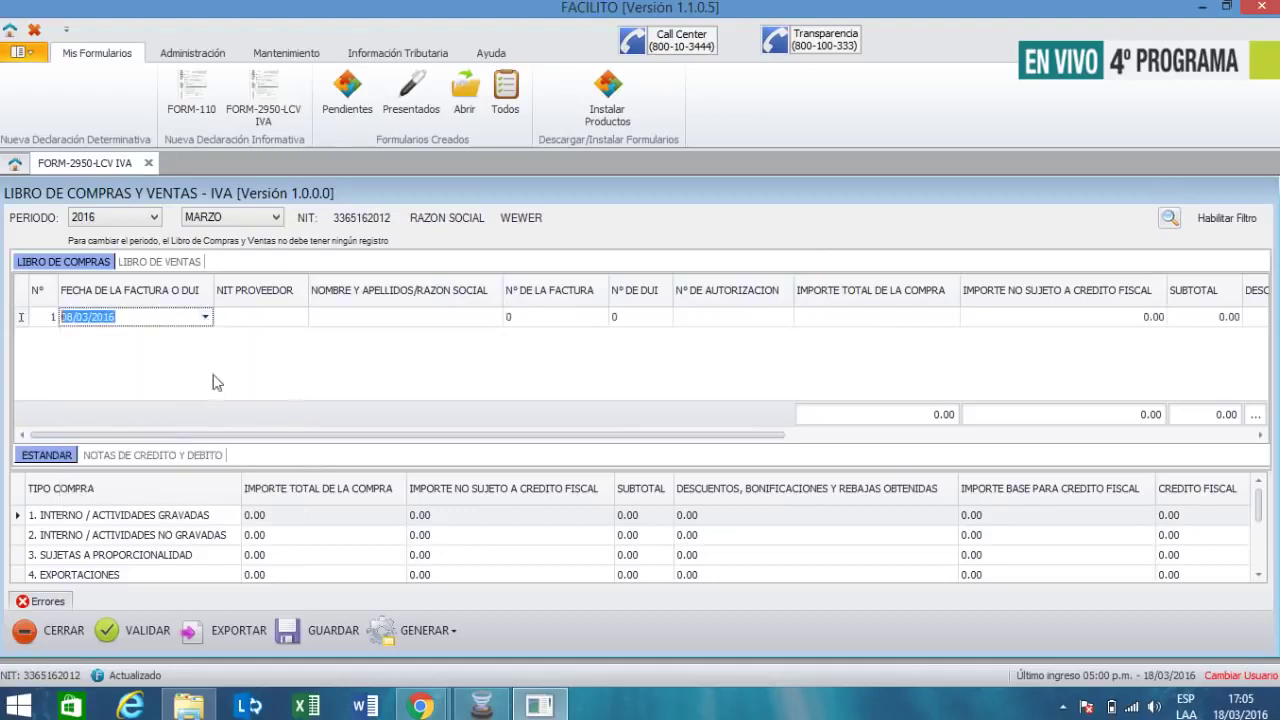
- Enter the supplier's tax ID and the supplier name PARQUEO LA CRUZ
click(254, 314)
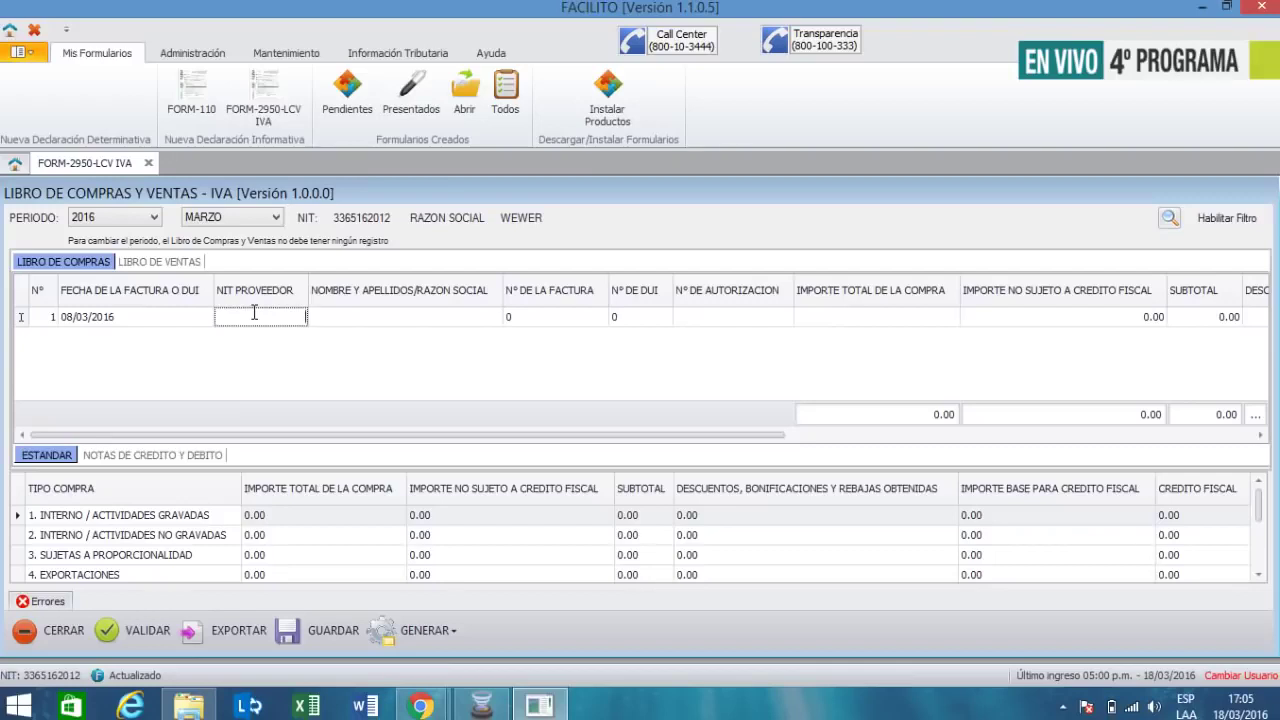
key(Tab)
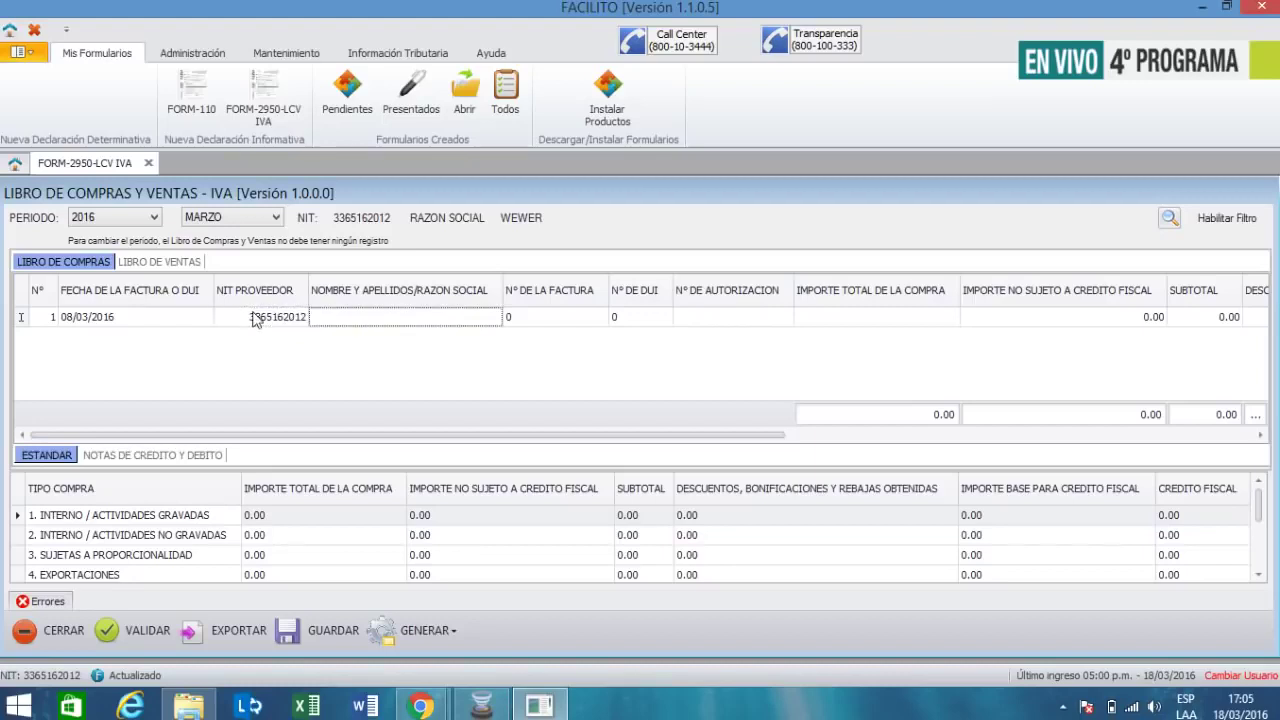
text(PARQUEO LA CRUZ)
key(Tab)
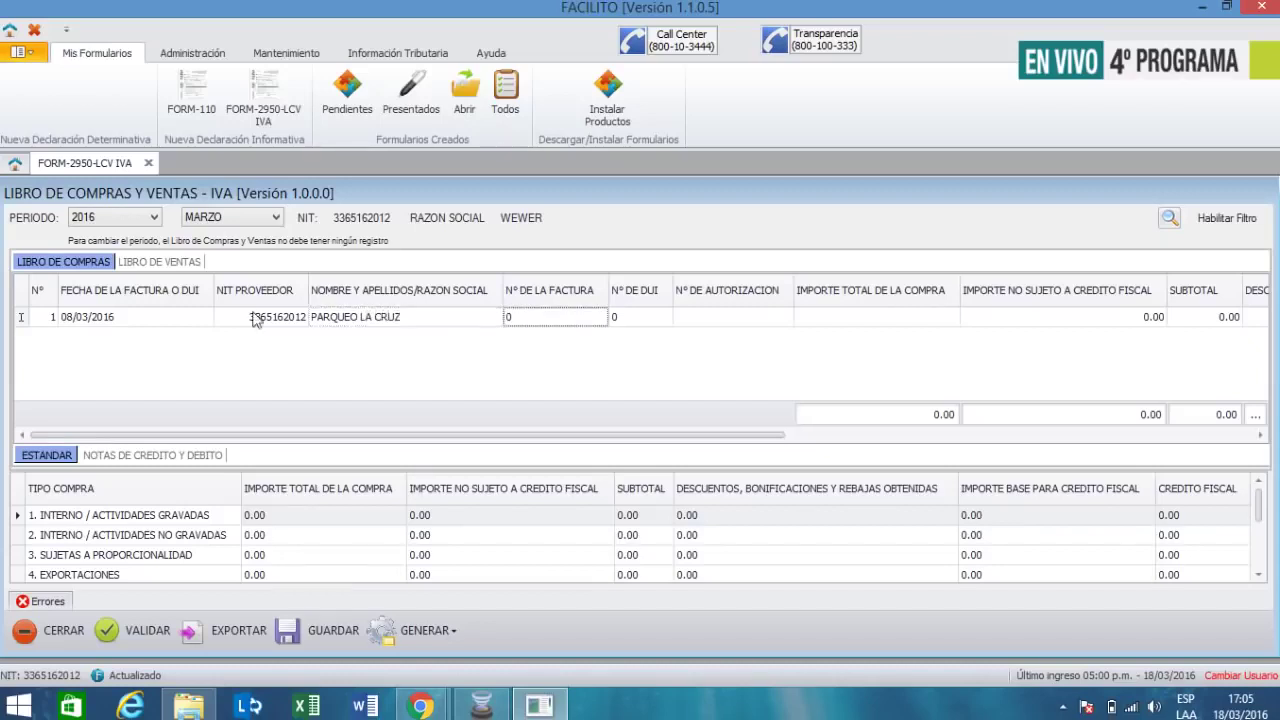
text(342)
key(Tab)
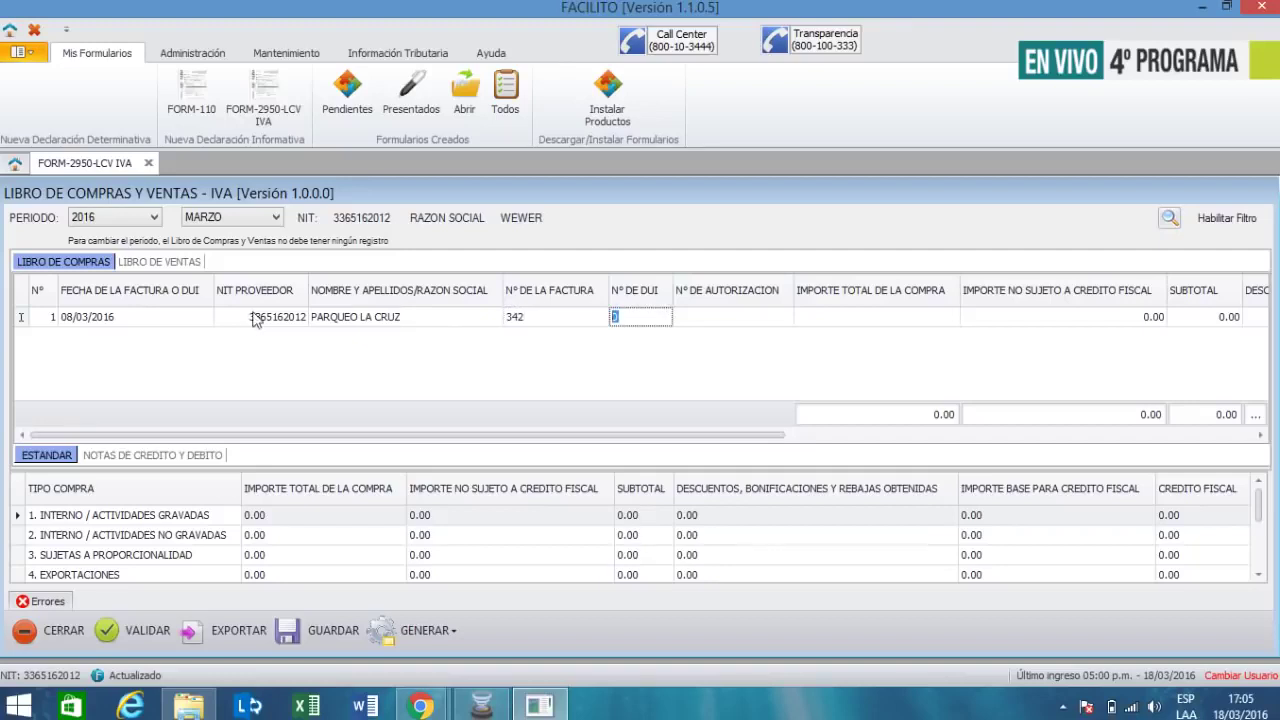
key(Tab)
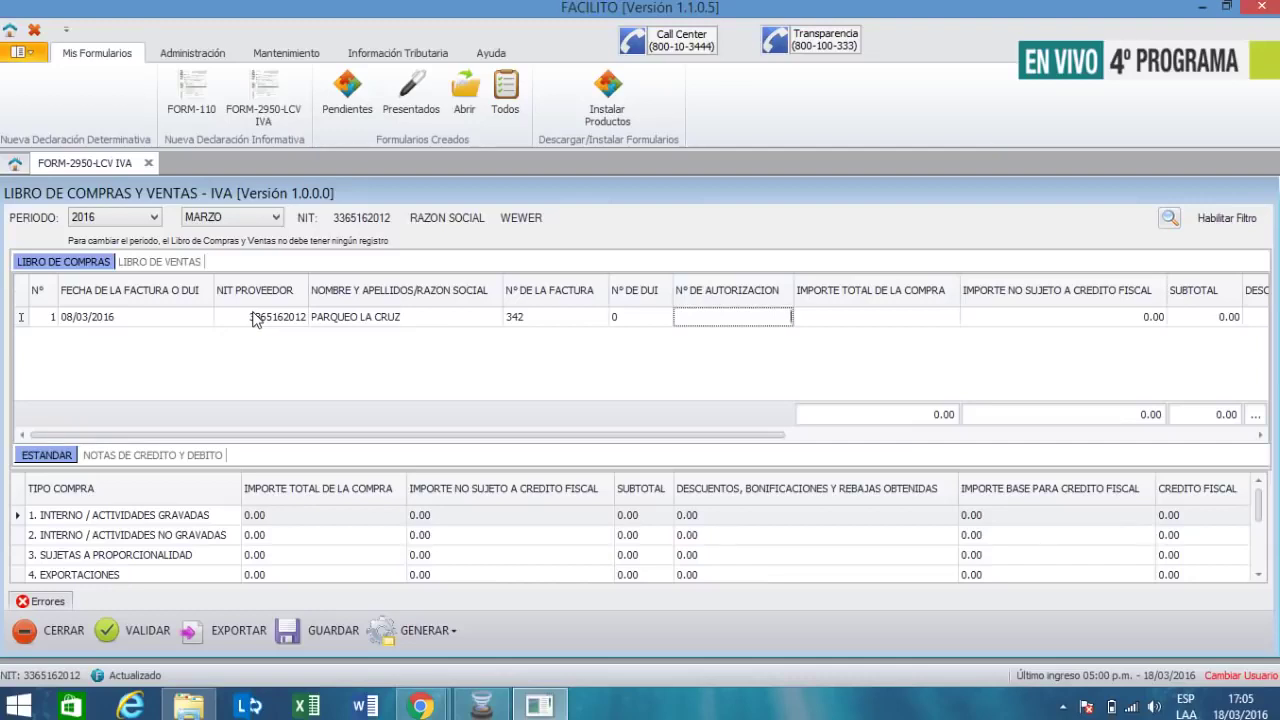
text(407)
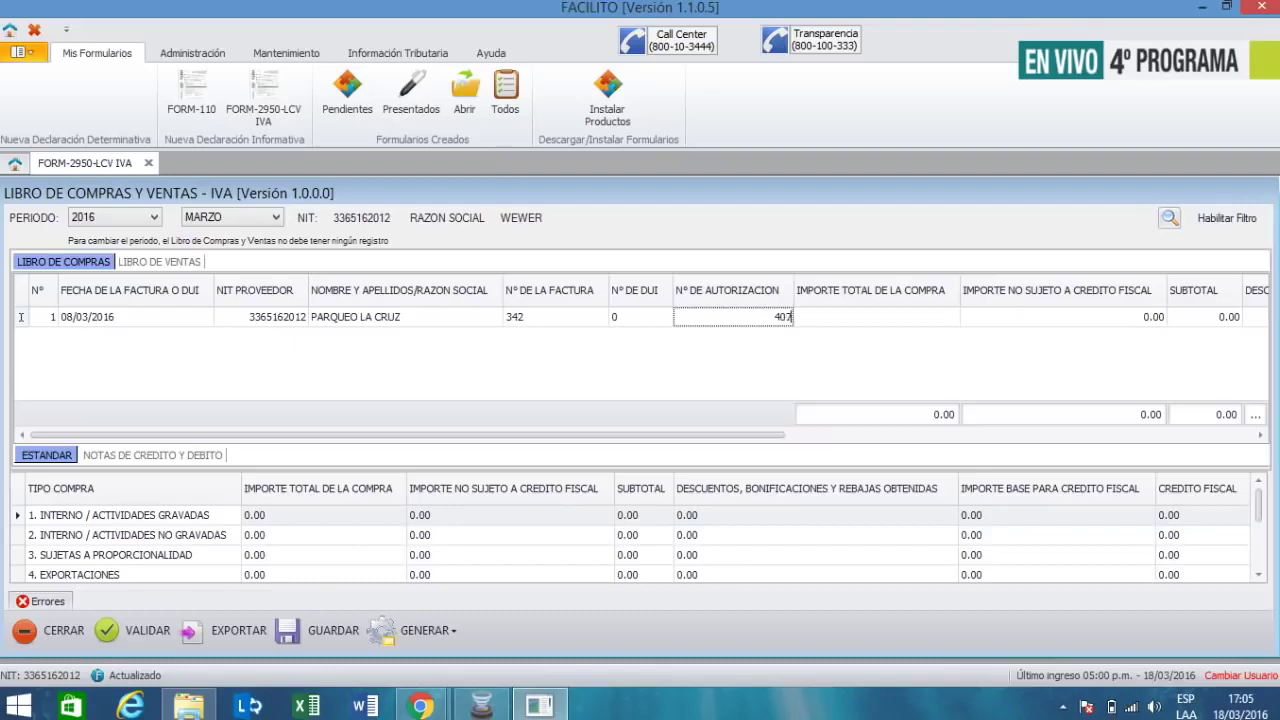
text(101600004367)
key(Tab)
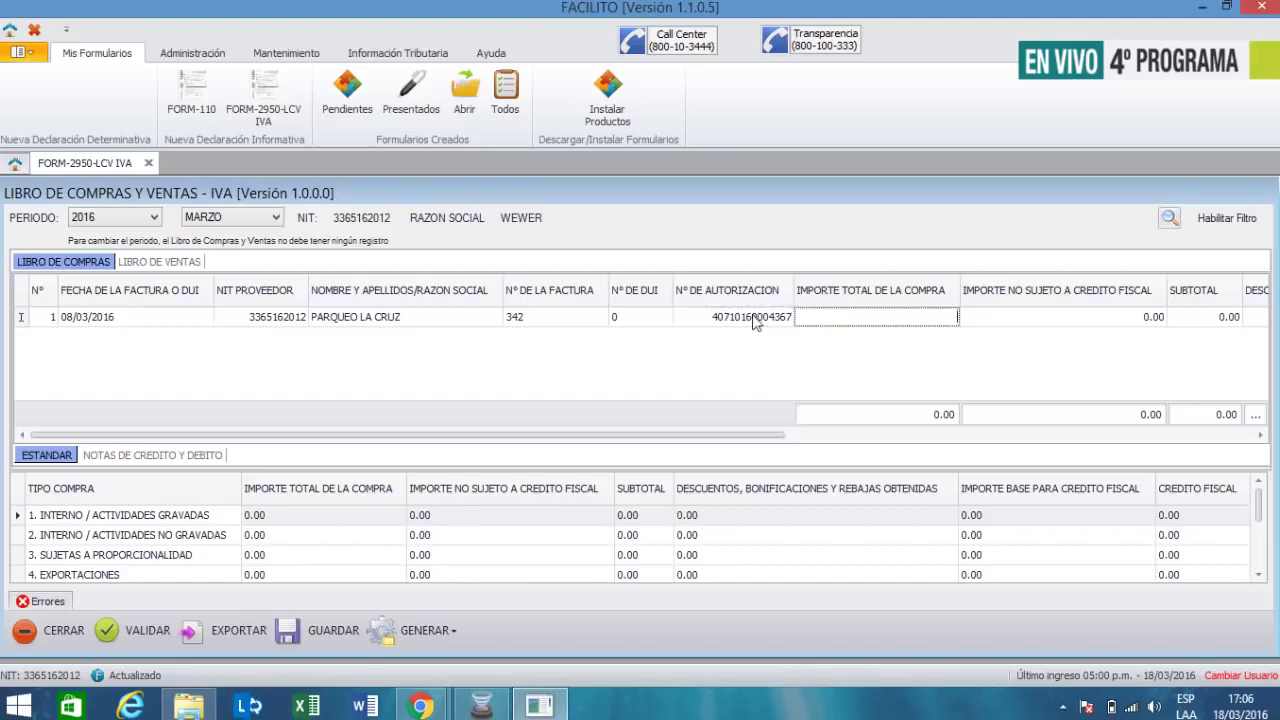
- After a failed validation, enter a 13.00 total, giving a 1.69 tax credit, and revalidate successfully
click(147, 640)
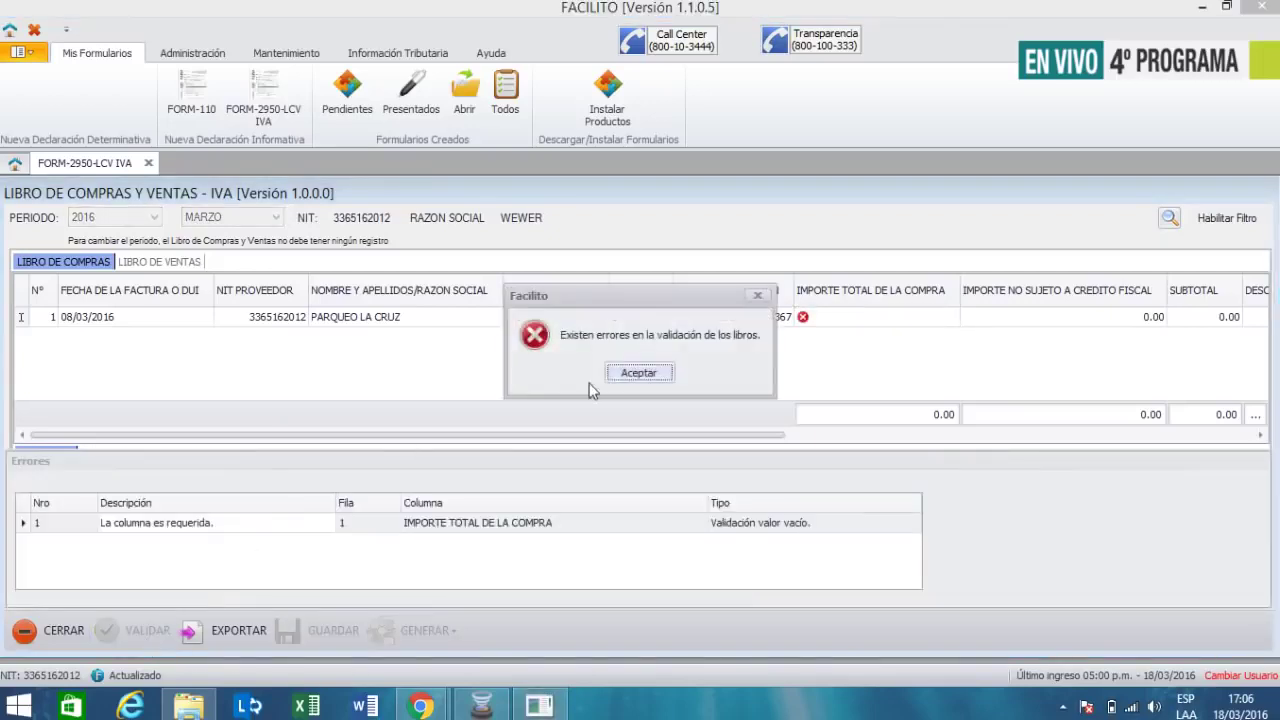
click(648, 372)
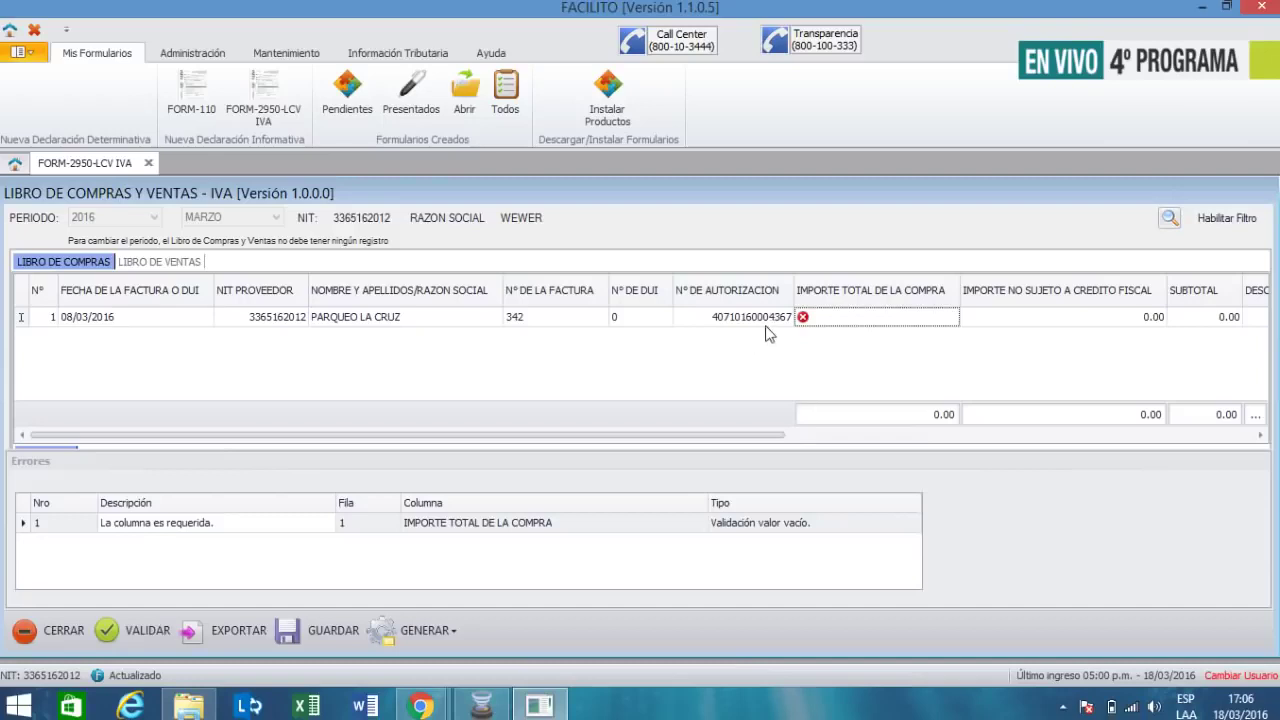
mouse_move(804, 330)
text(13)
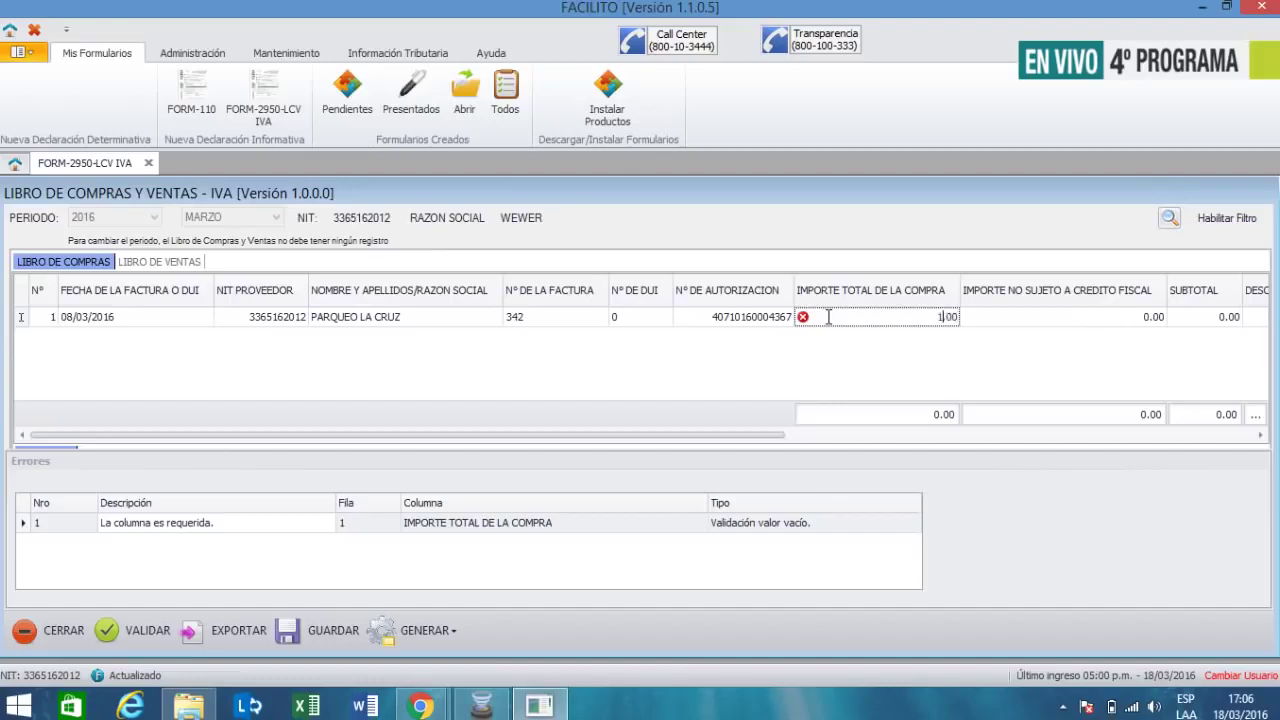
key(Tab)
key(Tab)
key(Tab)
key(Tab)
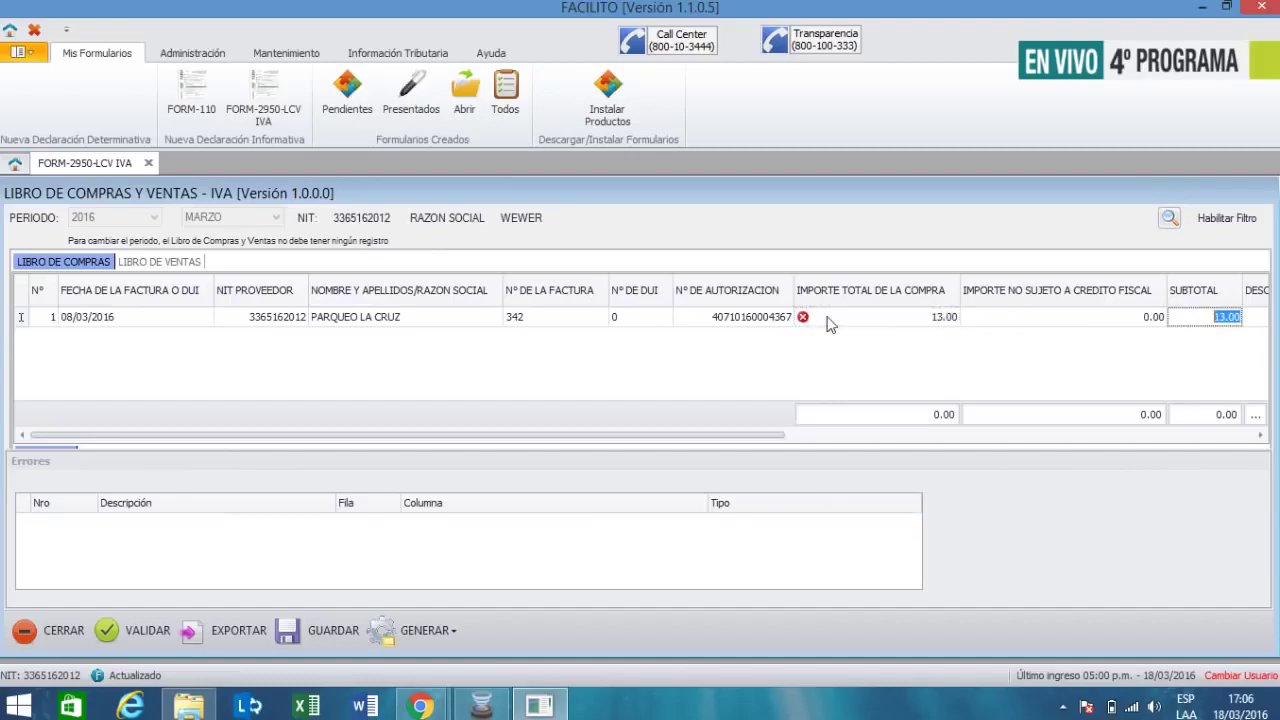
key(Tab)
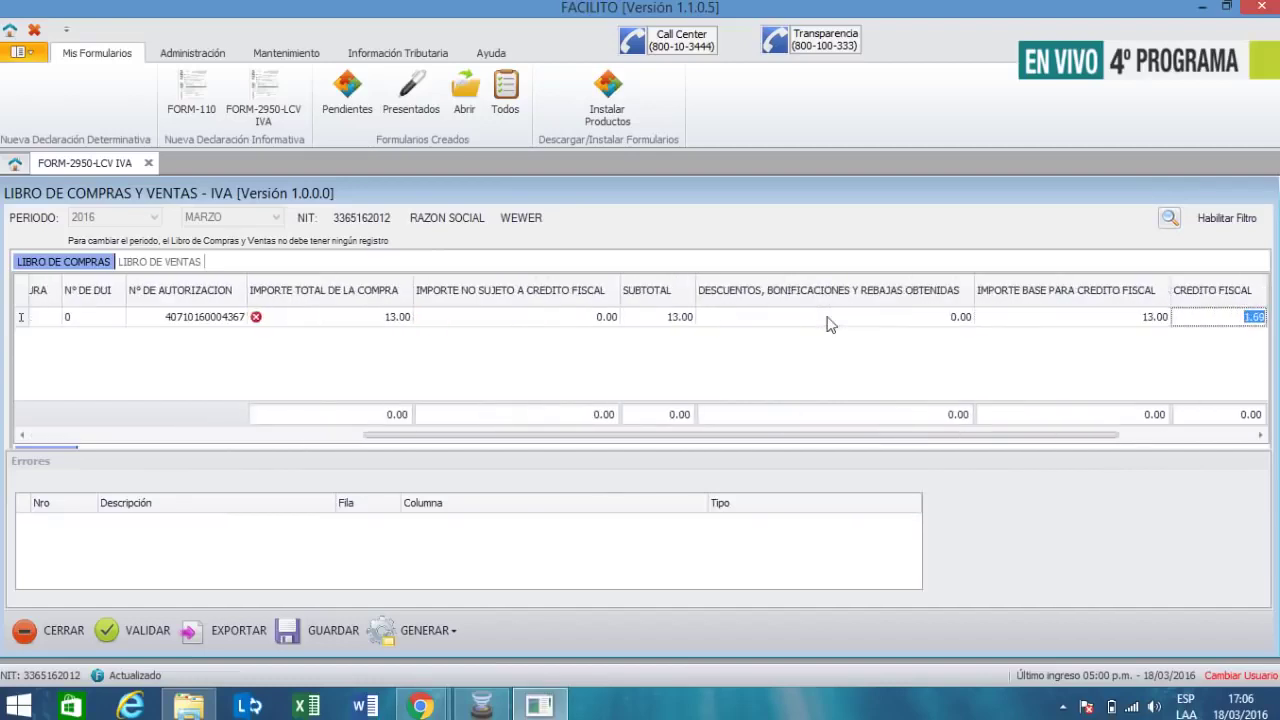
key(Tab)
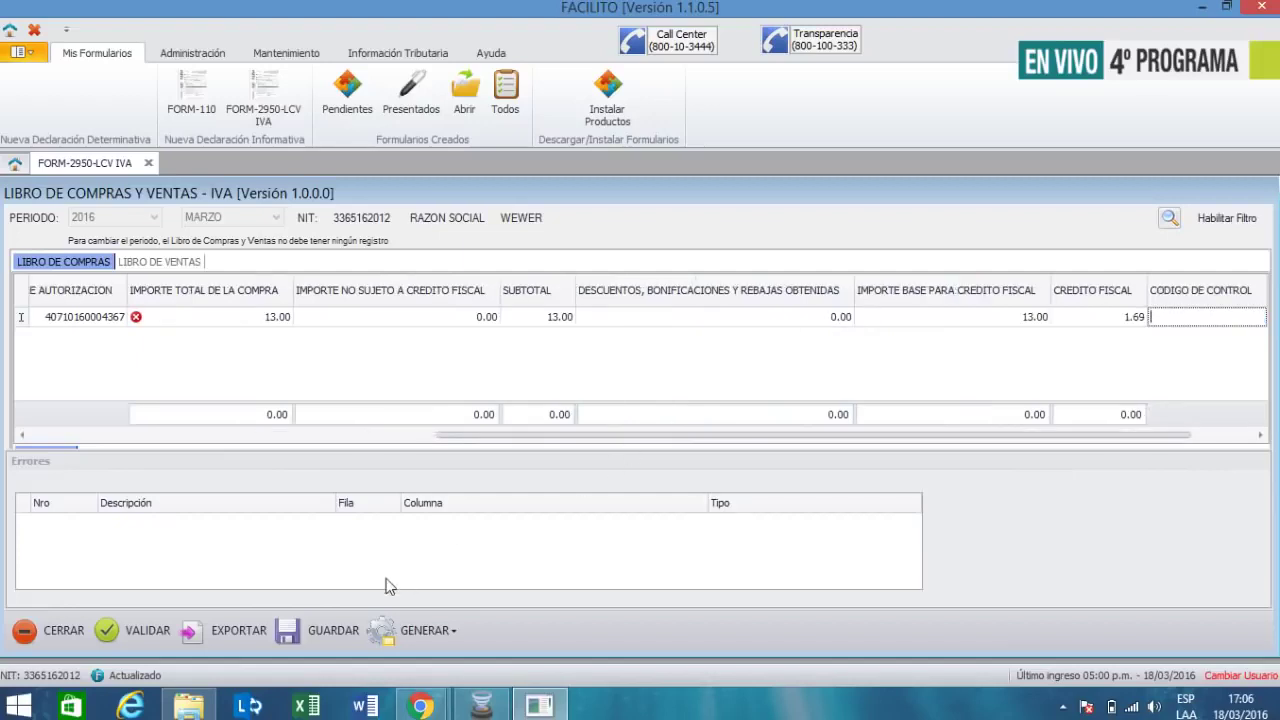
click(128, 643)
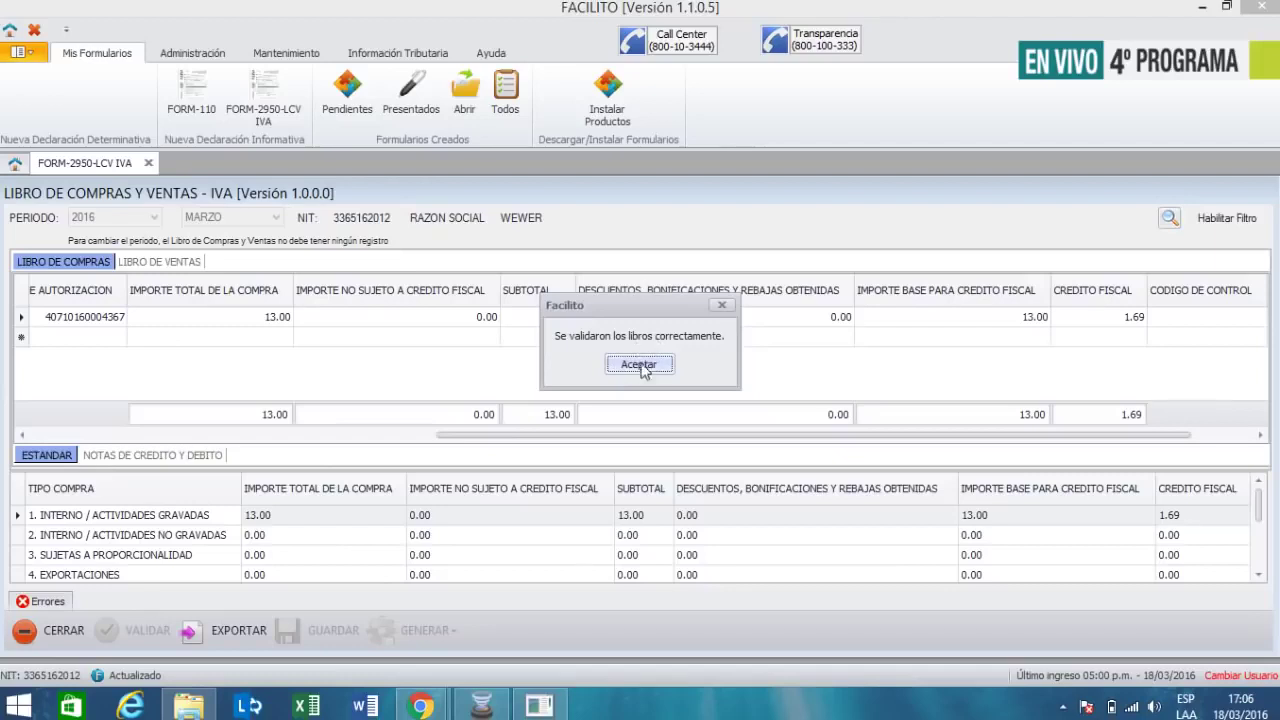
click(641, 366)
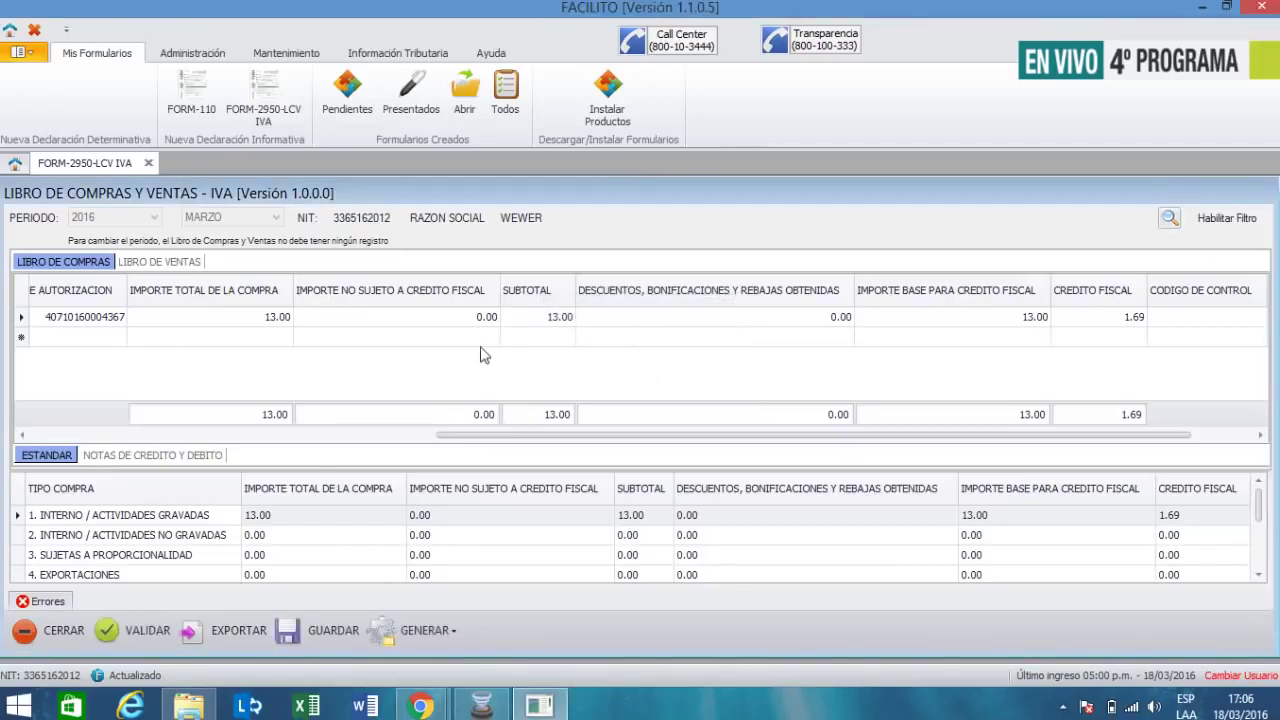
- Edit the authorization number and validate, which still reports an error
click(46, 318)
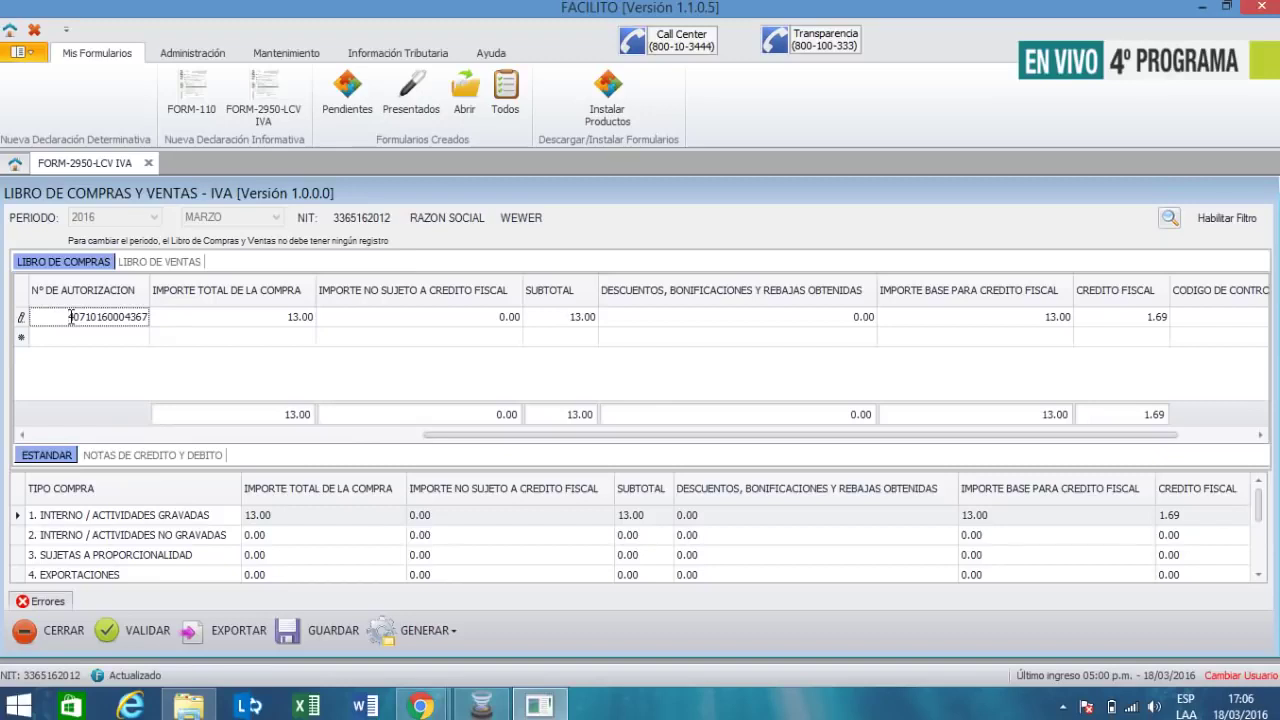
text(33)
key(Tab)
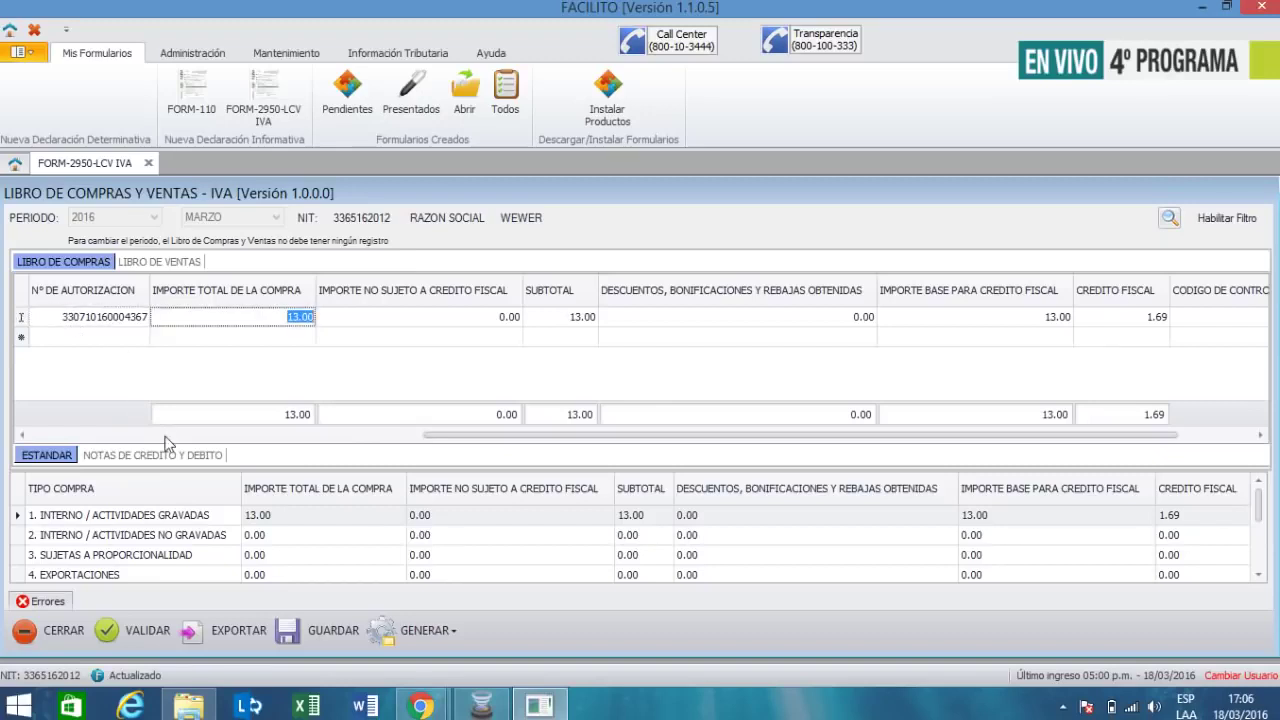
click(139, 628)
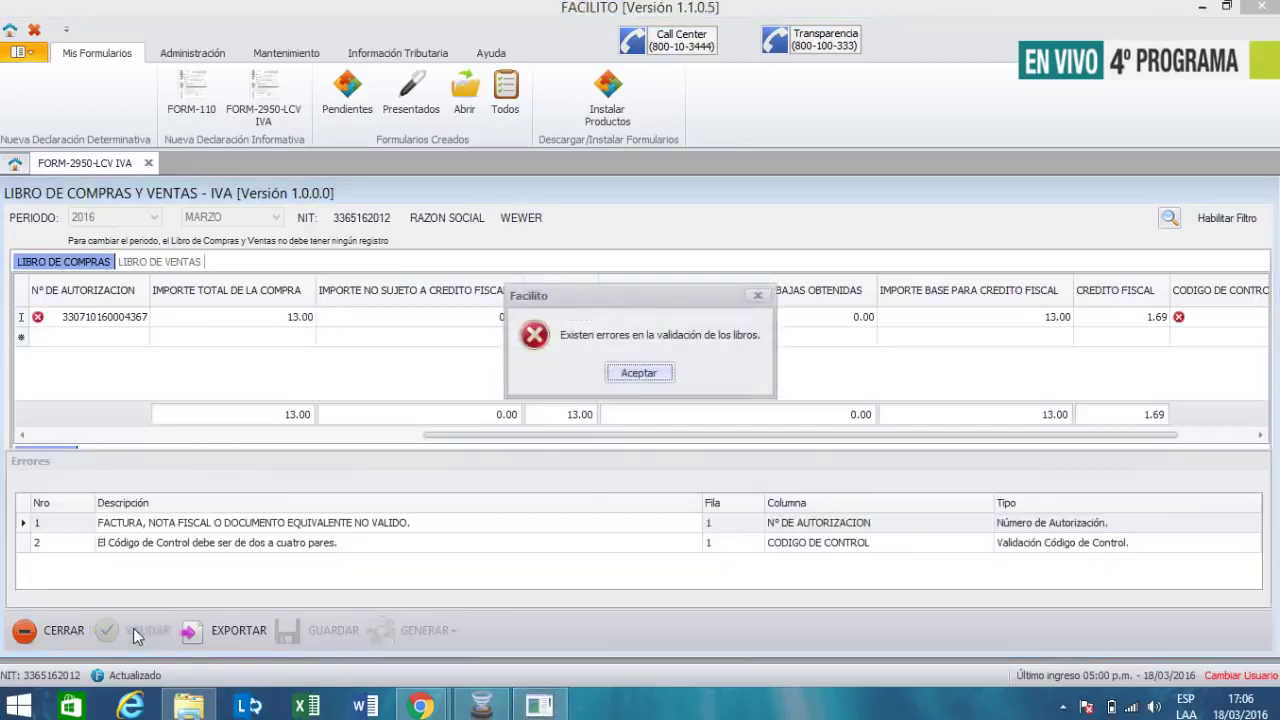
click(622, 373)
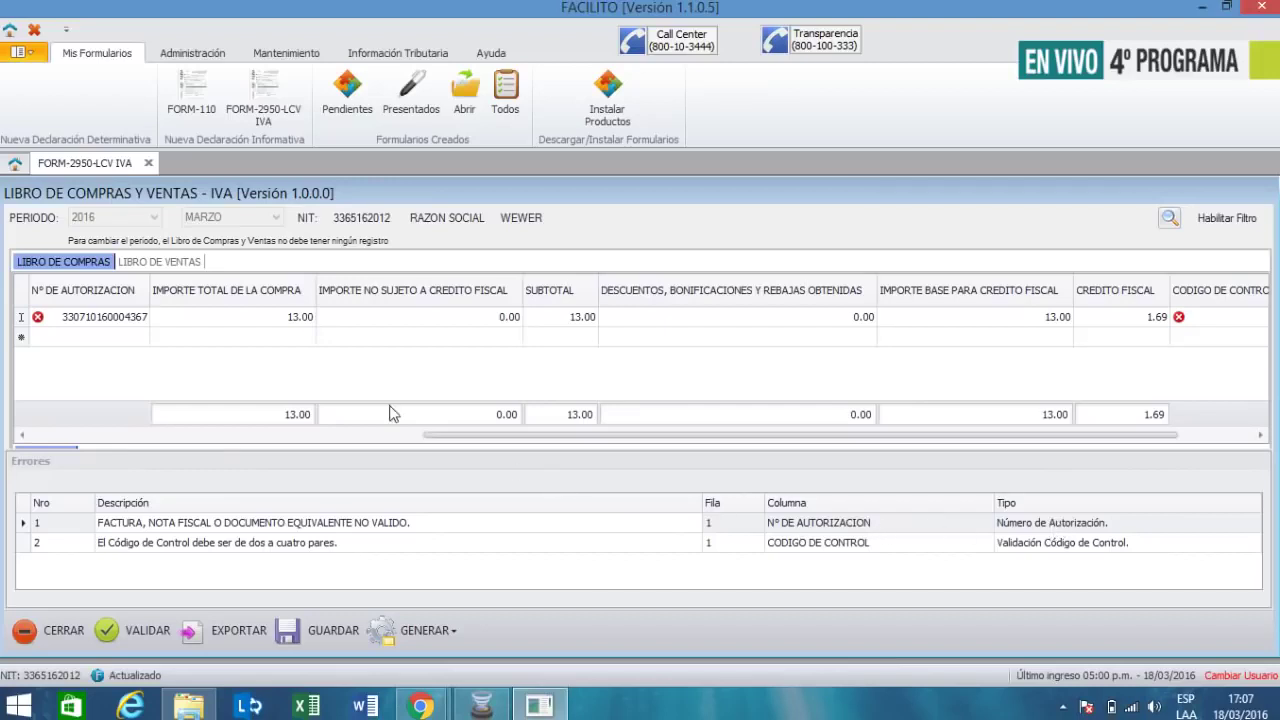
mouse_move(37, 322)
click(97, 317)
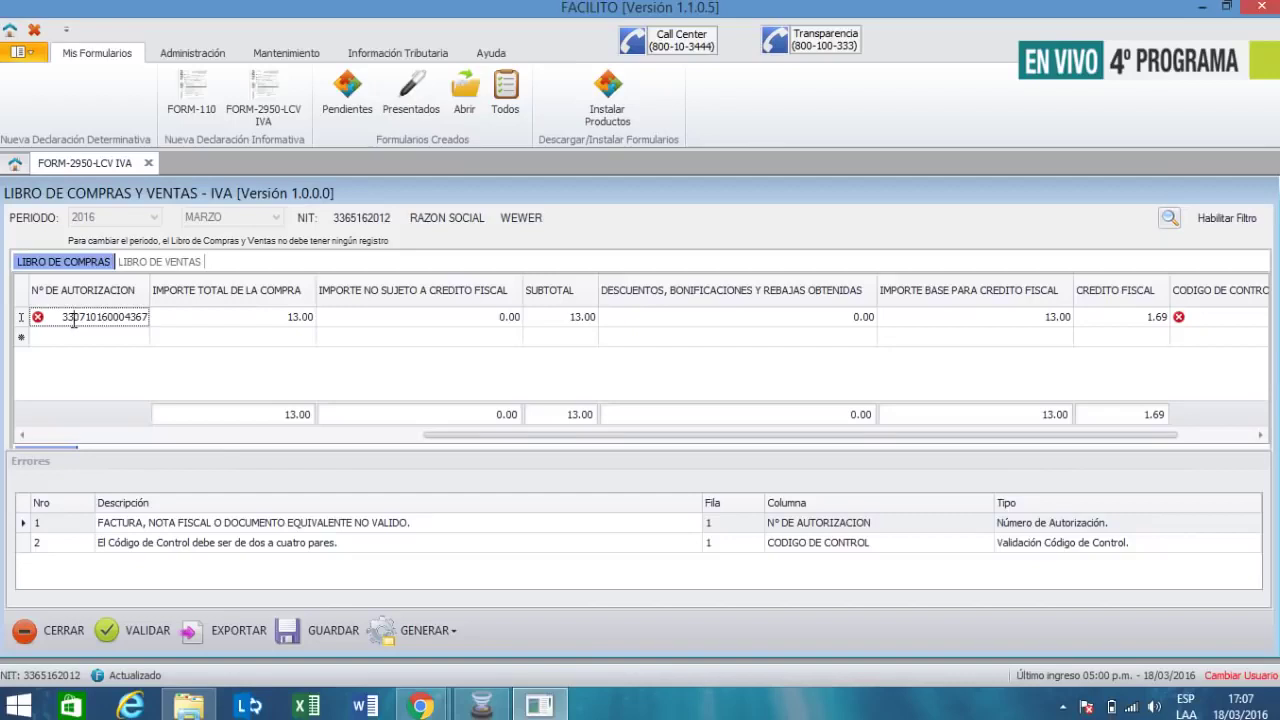
key(BackSpace)
key(BackSpace)
text(4)
key(Tab)
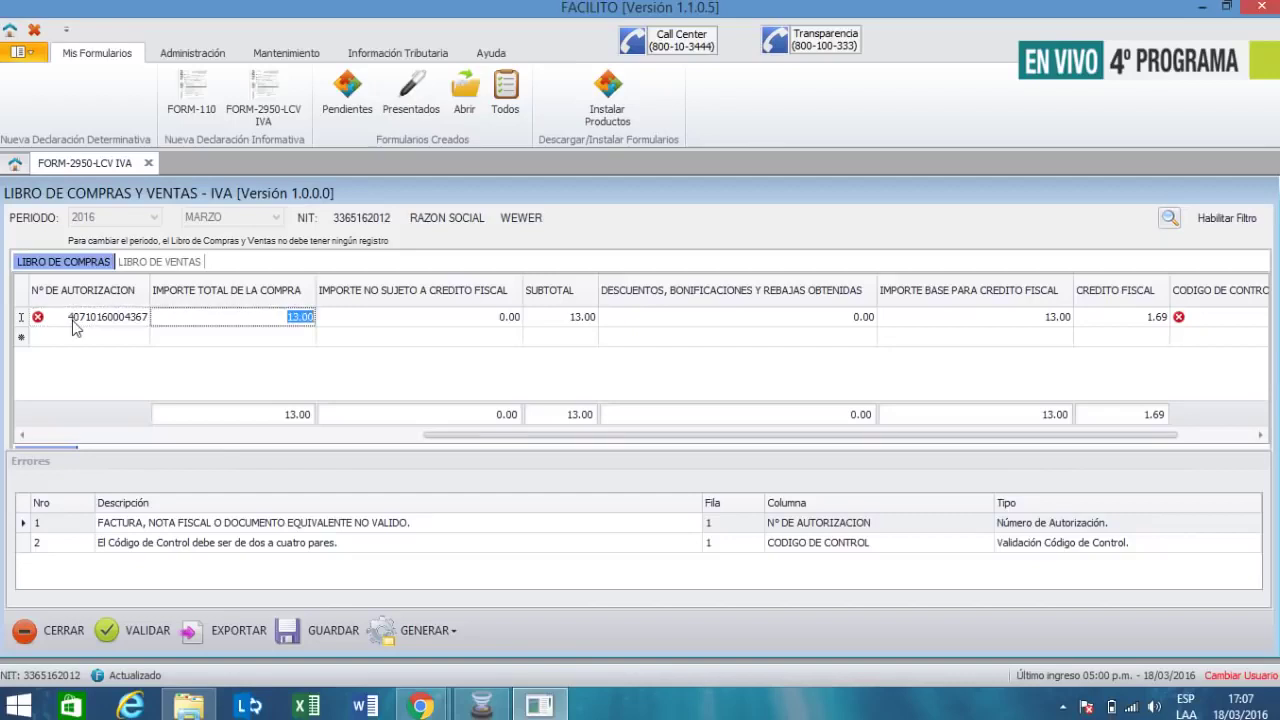
click(145, 642)
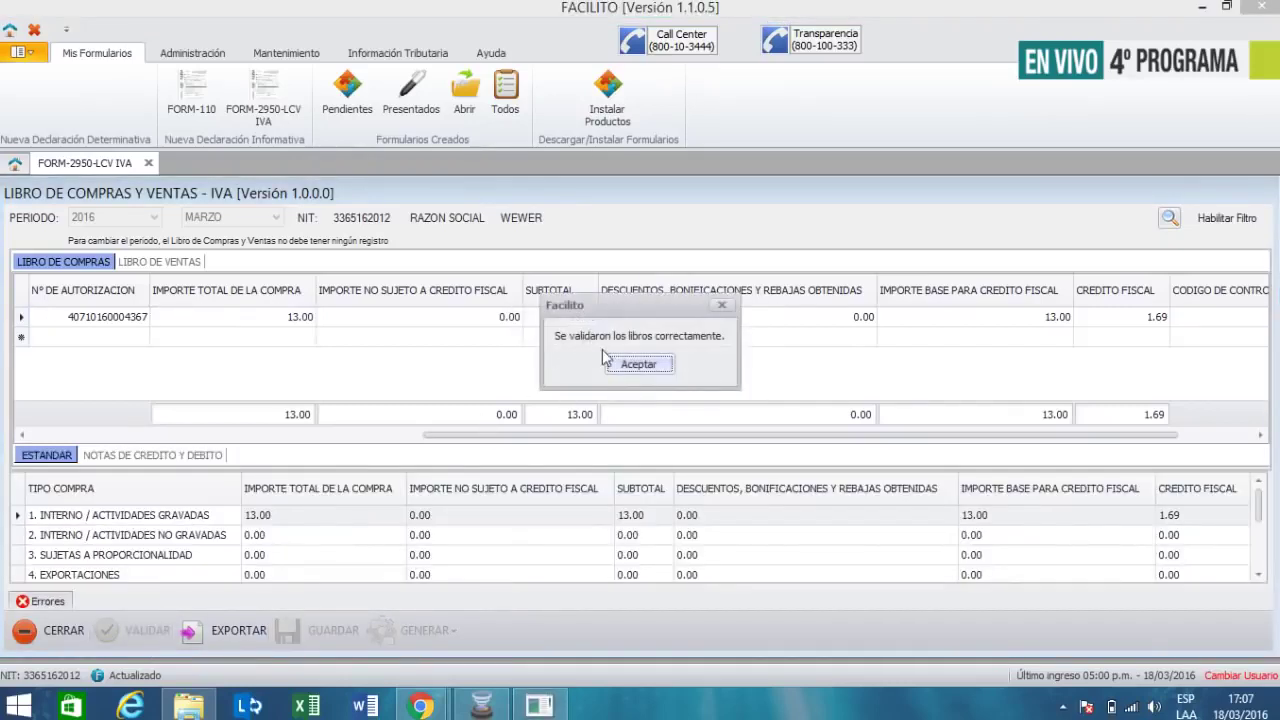
- Dismiss the validation message and save the ledger over the existing 3/2016 file
click(630, 366)
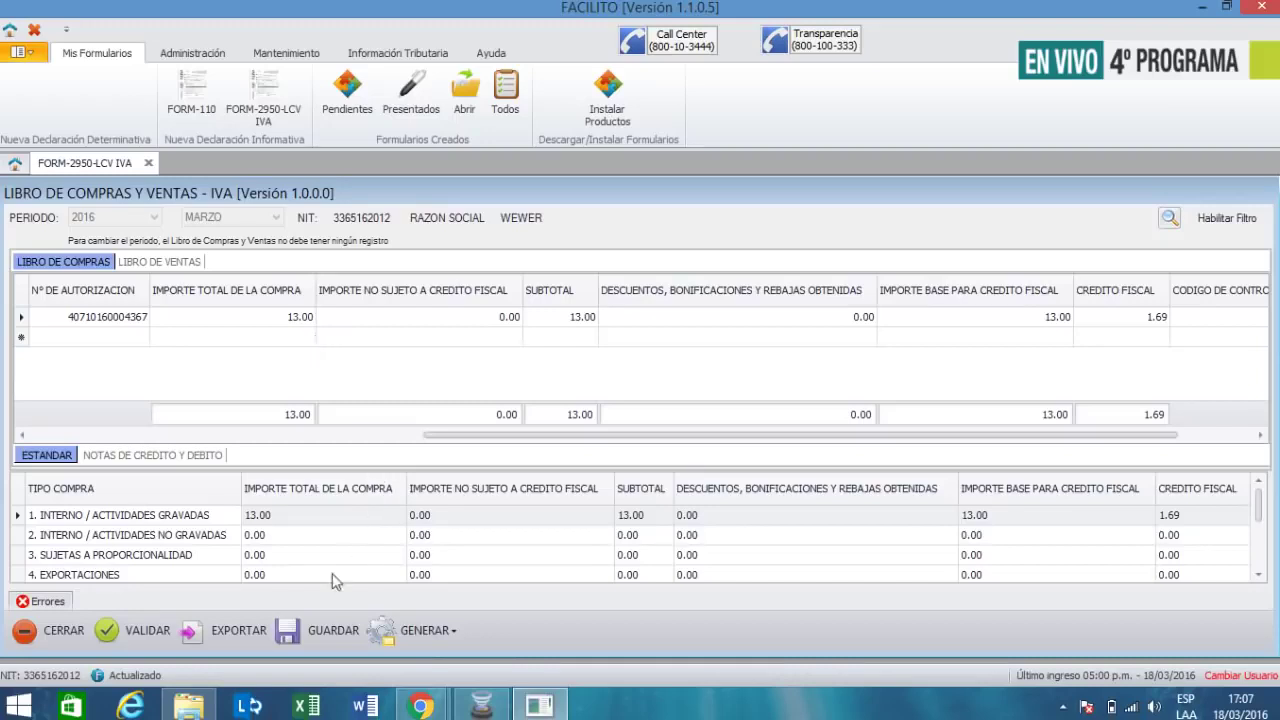
click(320, 639)
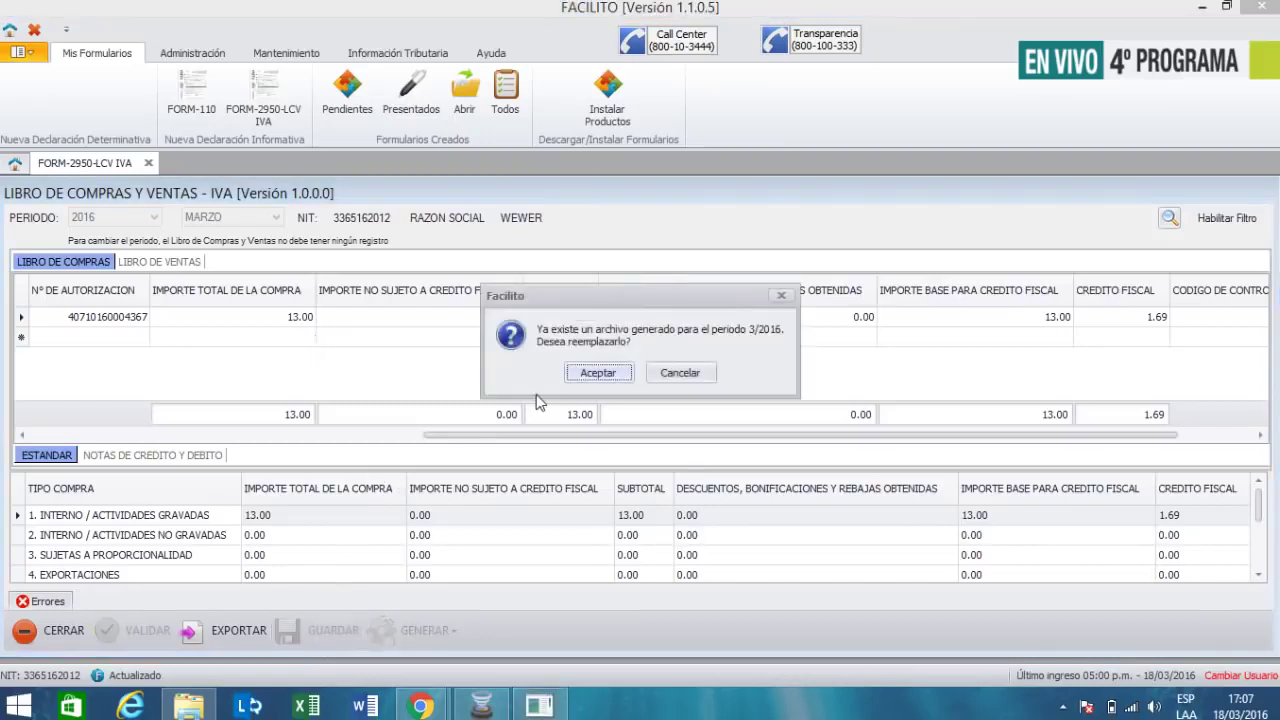
click(599, 373)
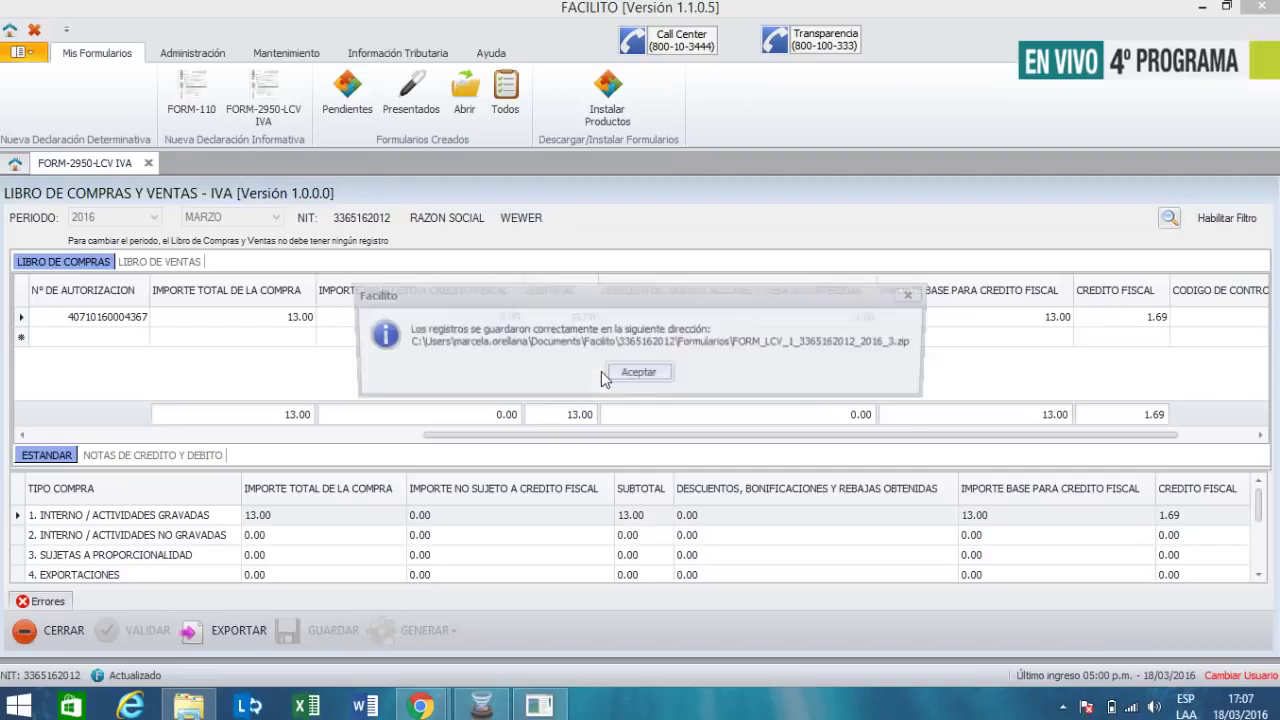
click(624, 376)
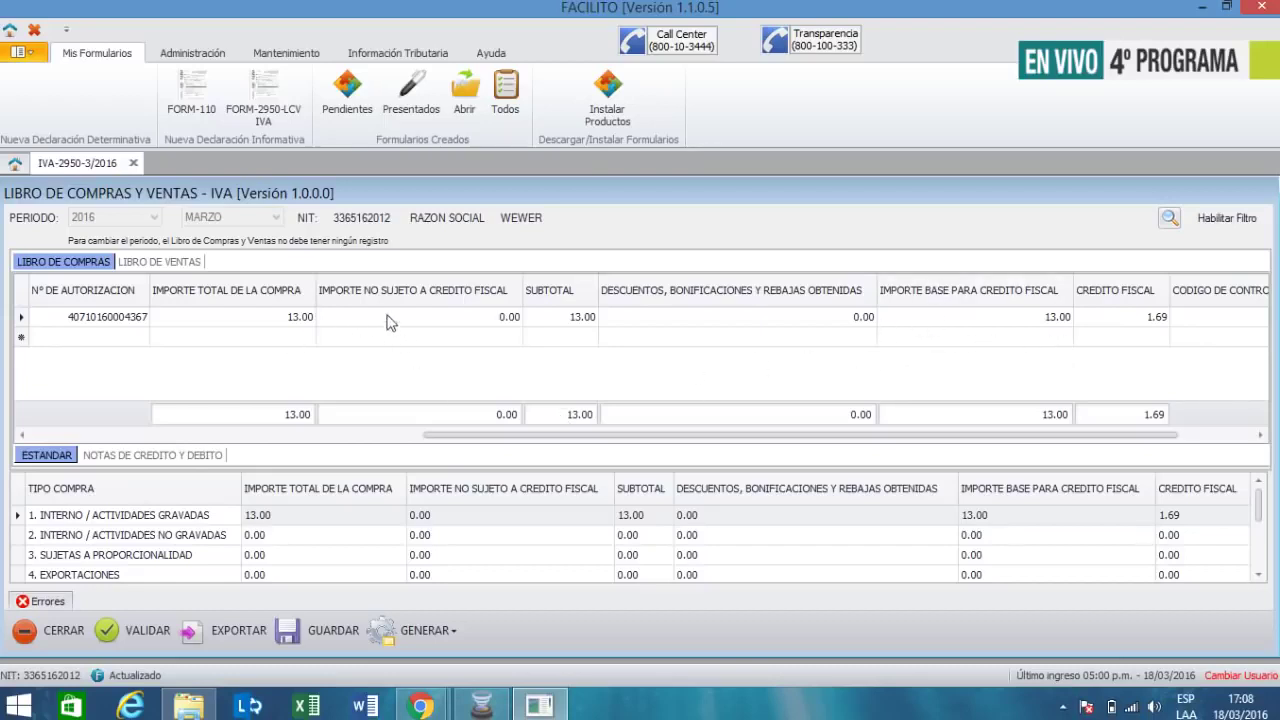
- Sort by the non-taxable amount column, open a second empty row, and scroll back to the first columns
click(408, 292)
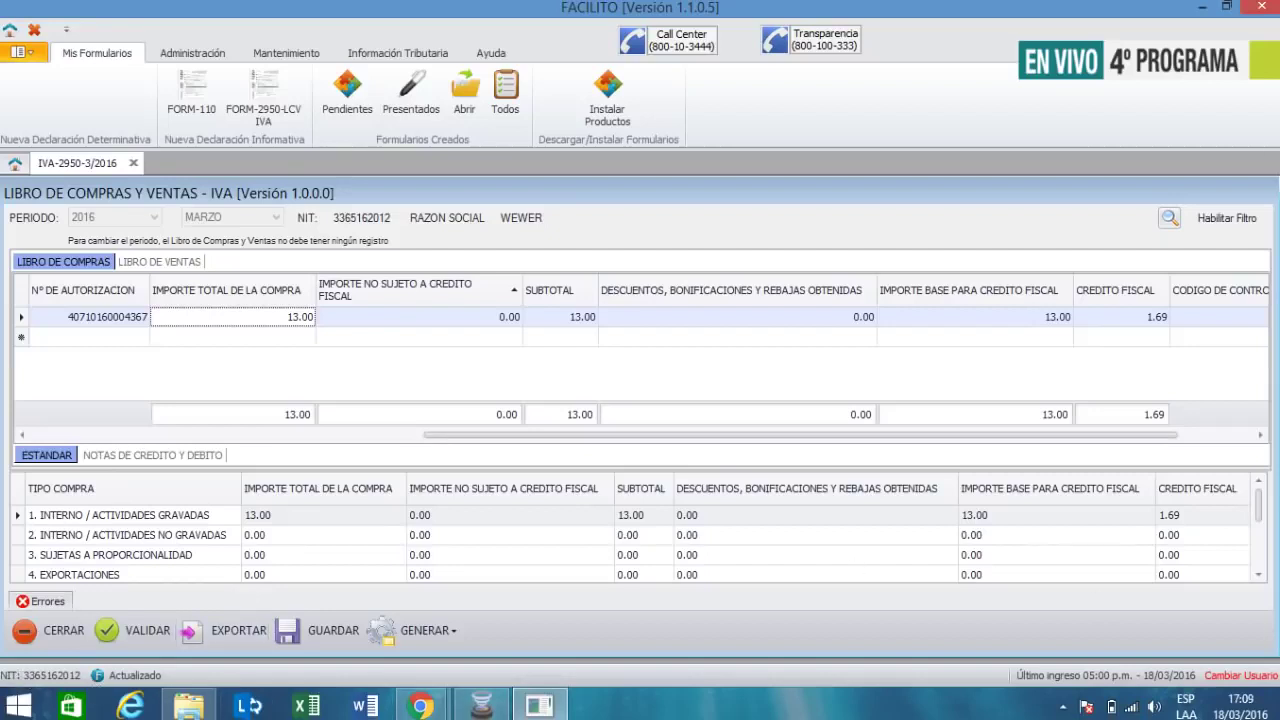
click(481, 706)
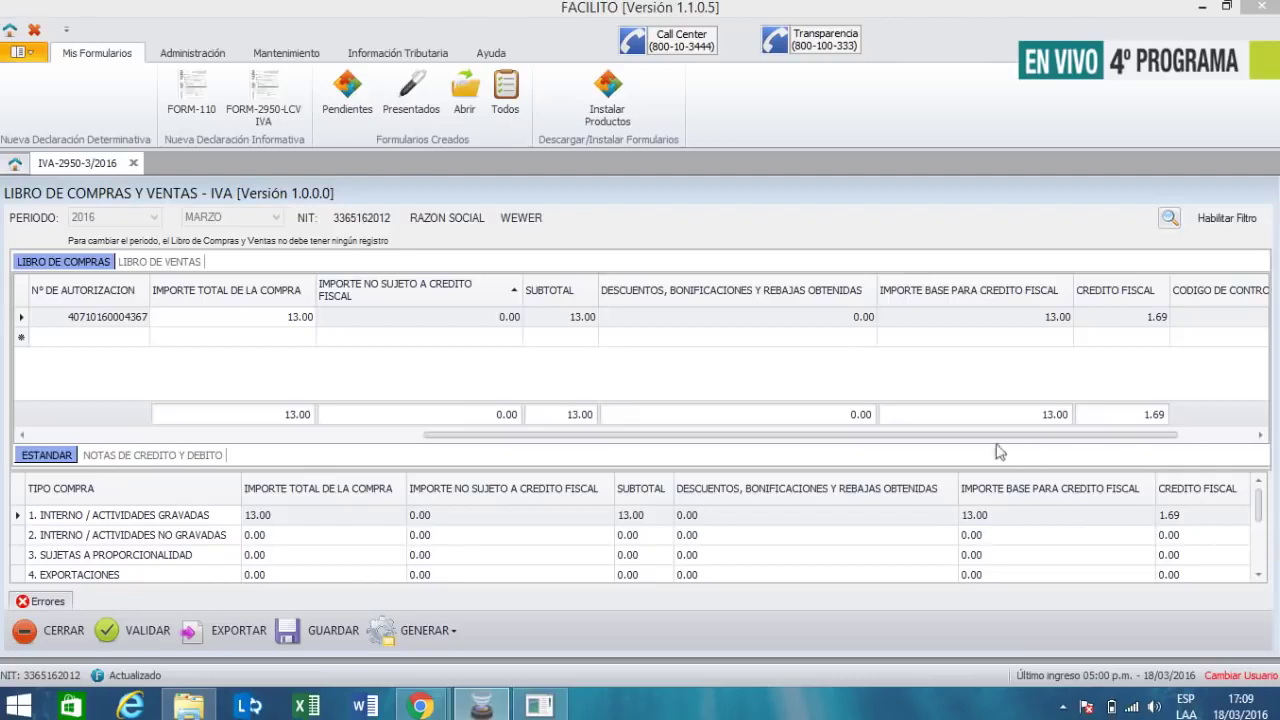
drag(646, 438, 176, 456)
- Date the second row 02/03/2016 and enter supplier YPFB with its tax ID
click(195, 339)
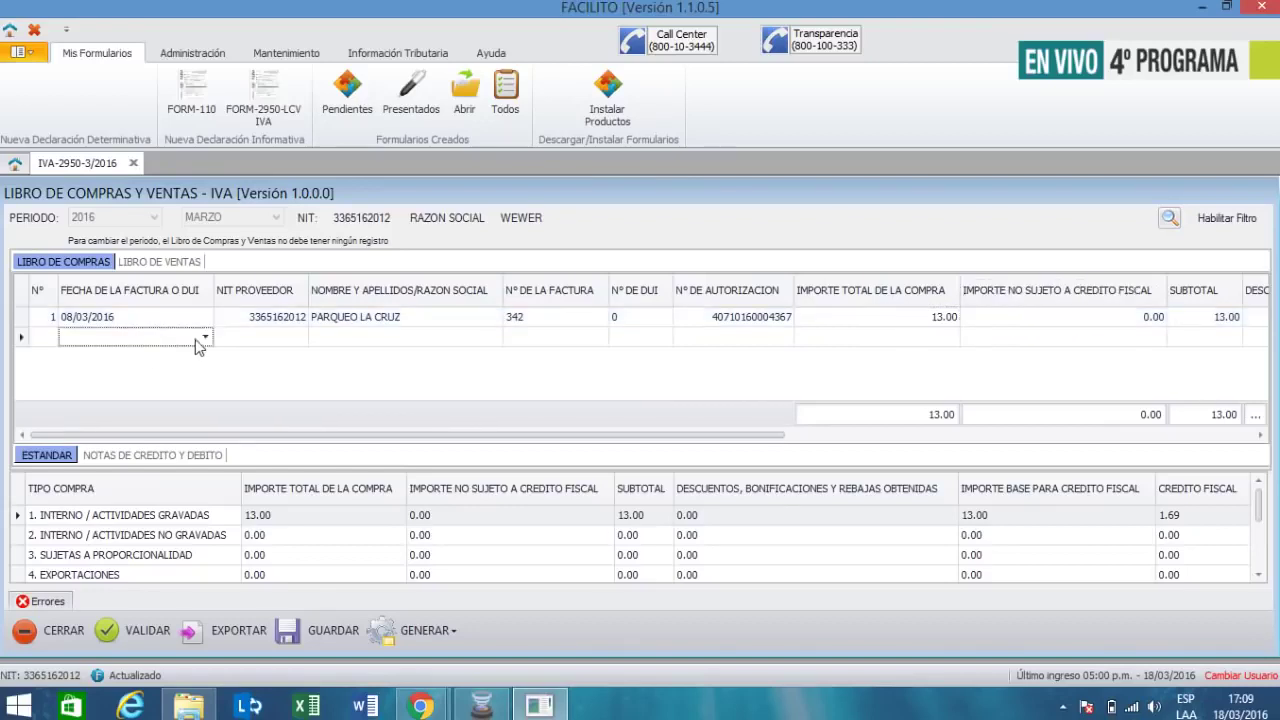
click(204, 337)
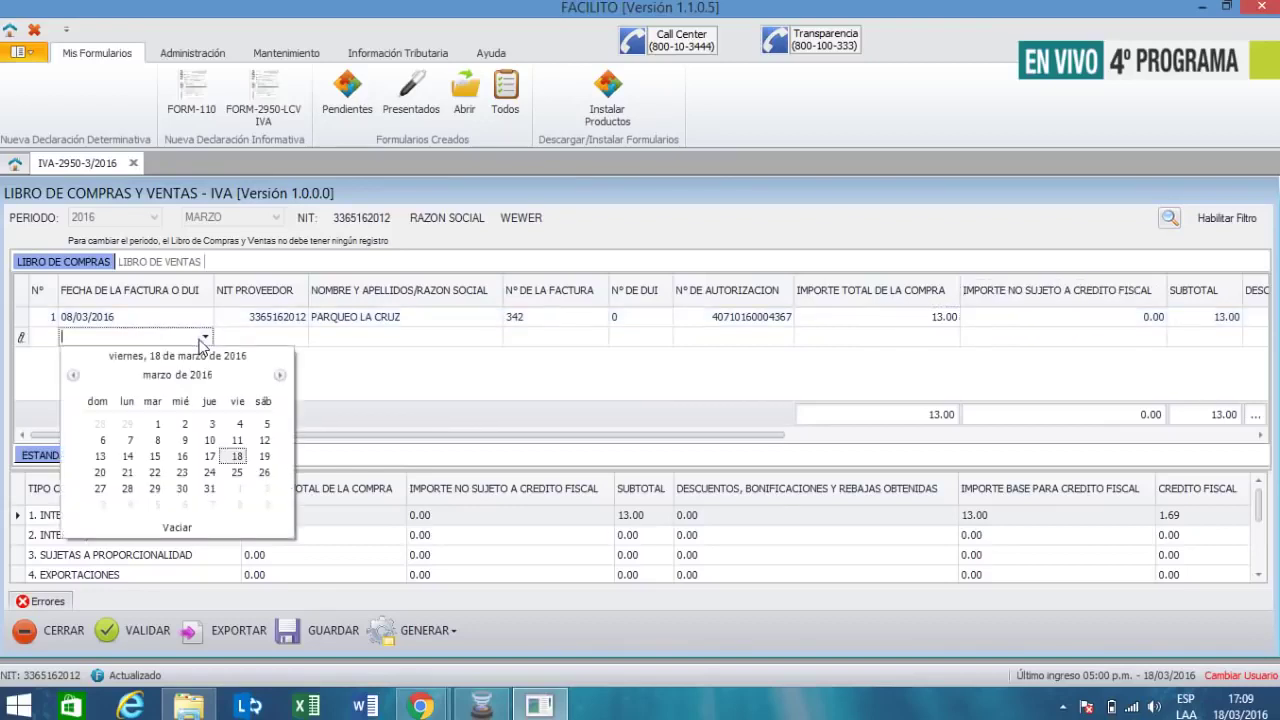
click(184, 428)
click(290, 340)
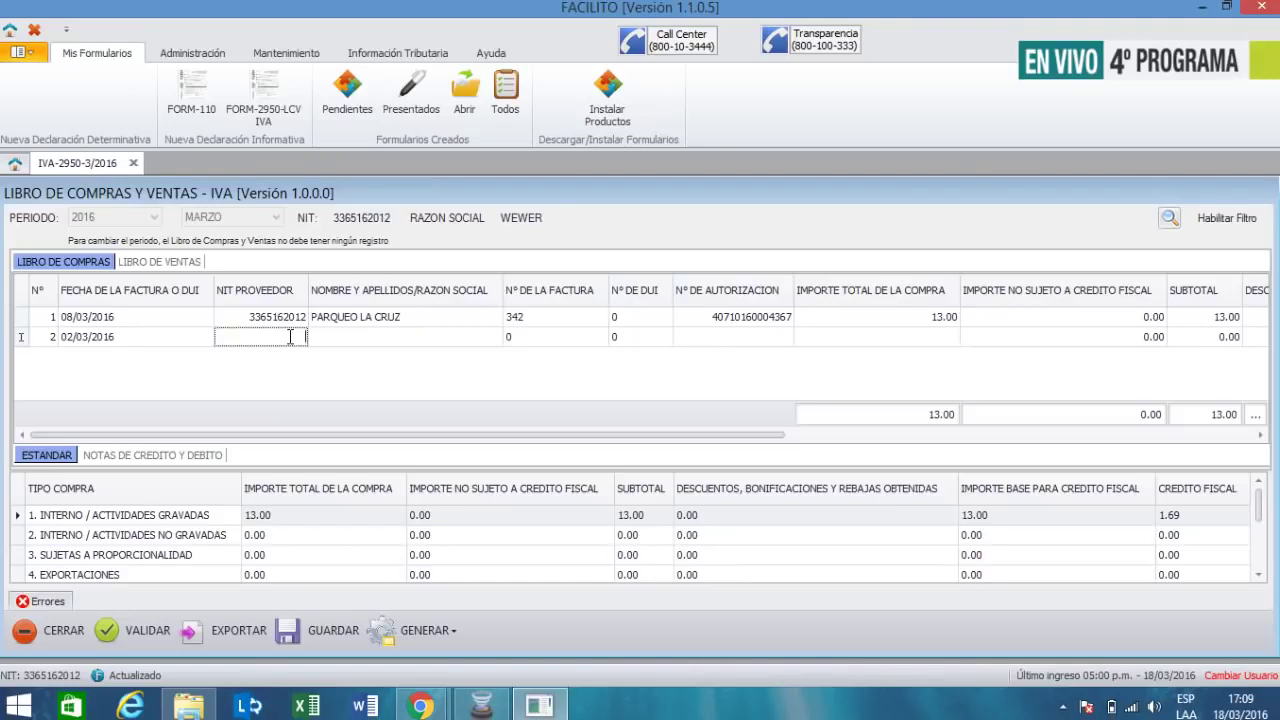
text(1028)
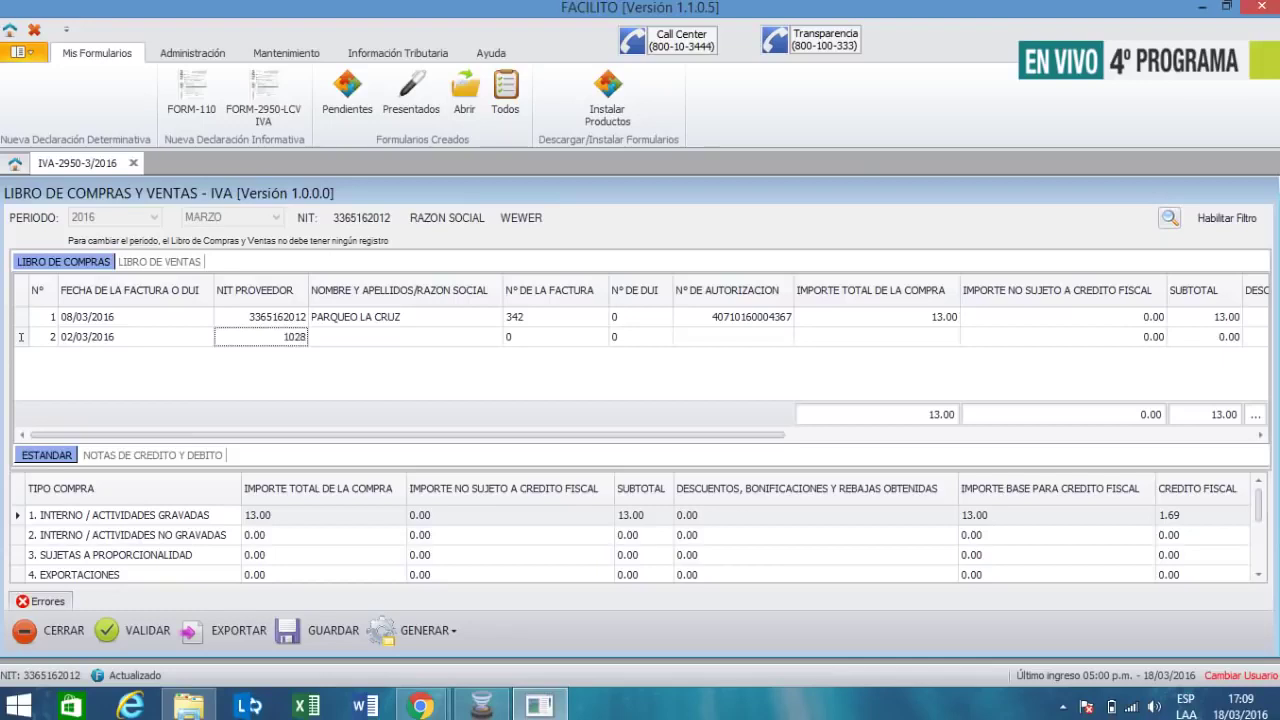
text(255024)
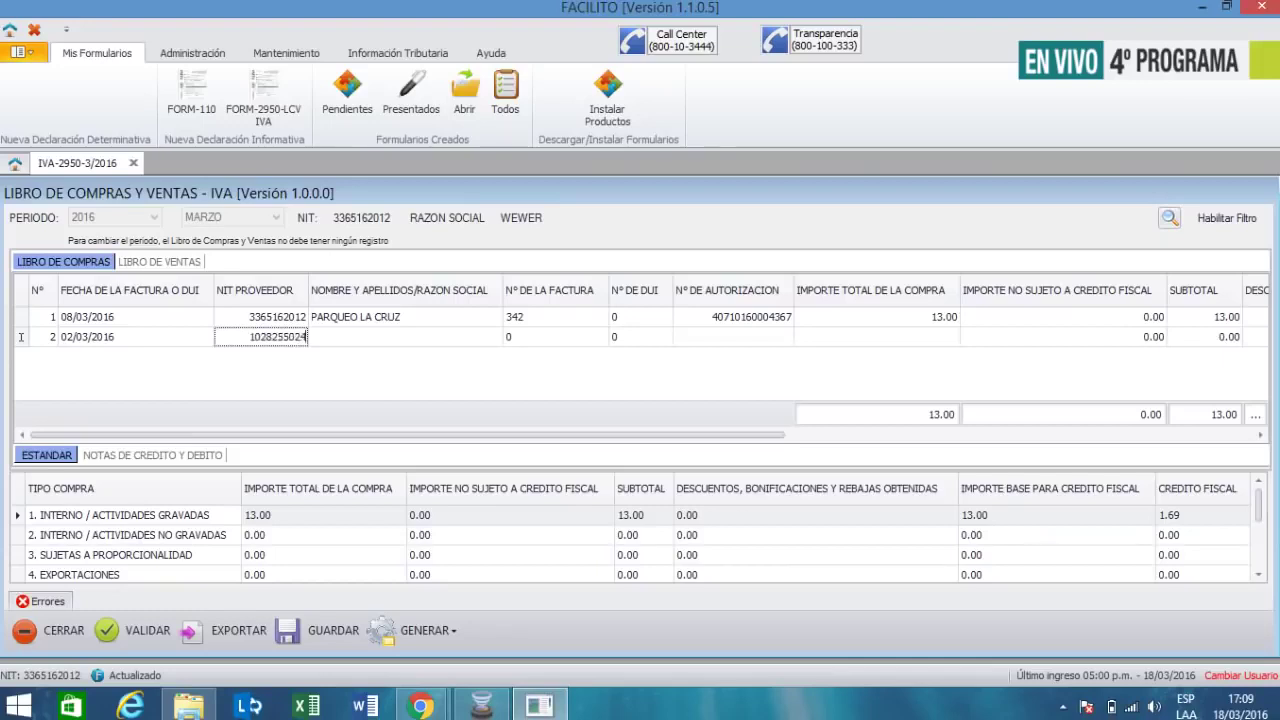
key(Tab)
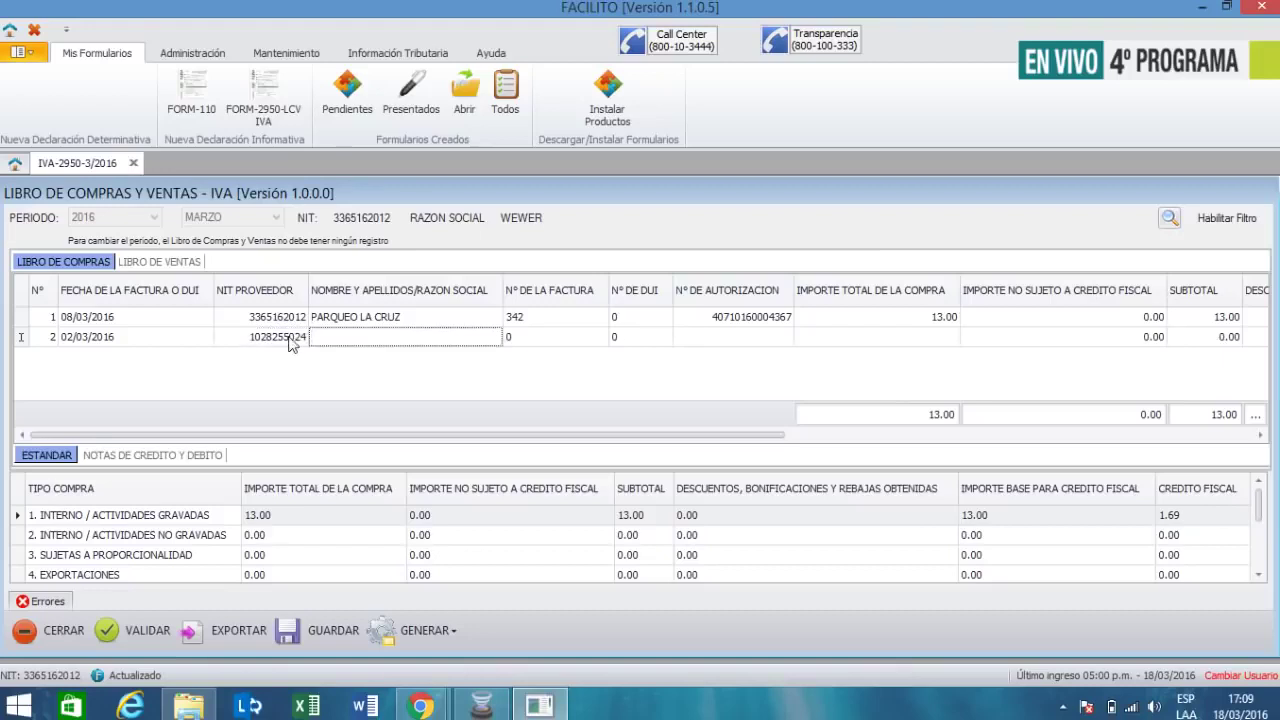
text(YPFB)
key(Tab)
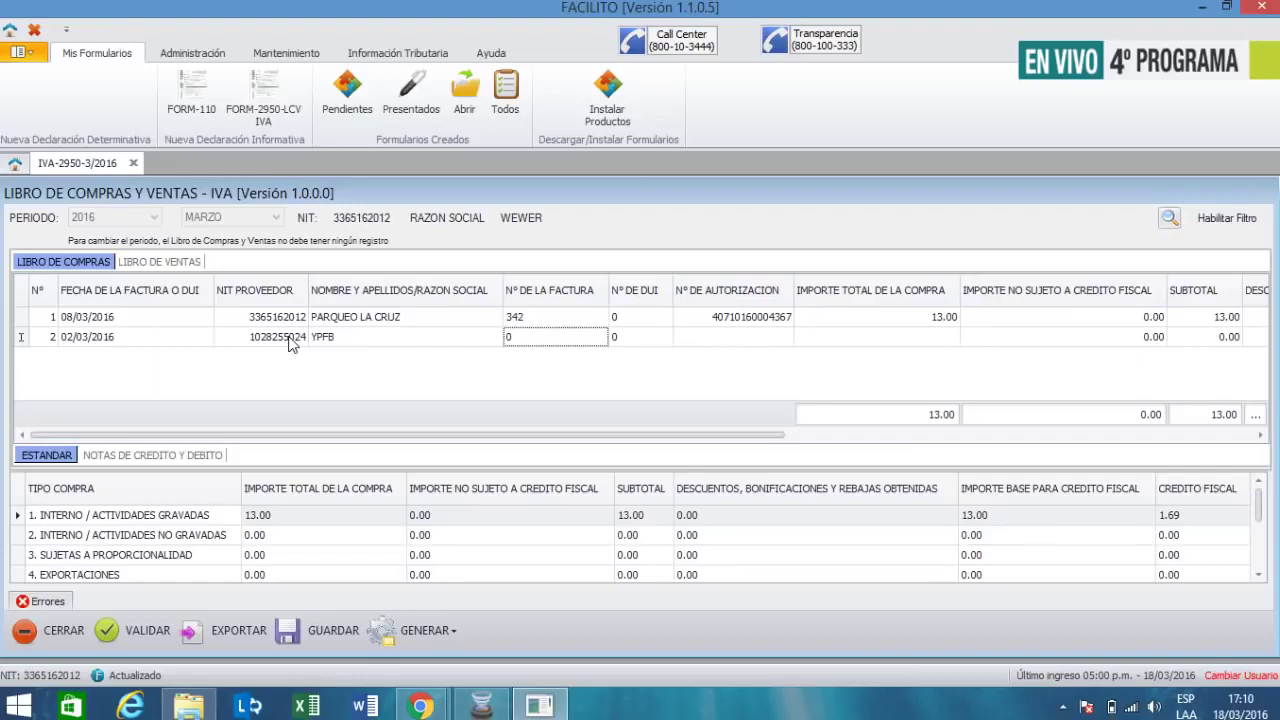
text(706)
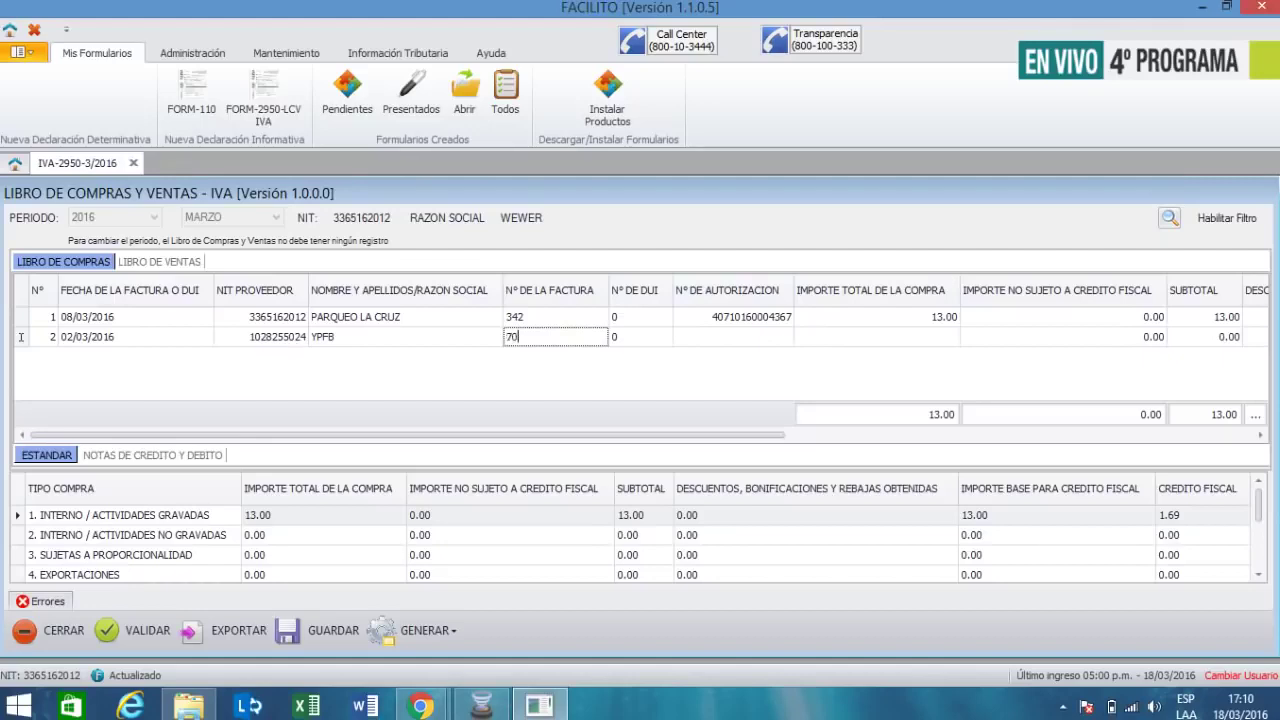
key(Tab)
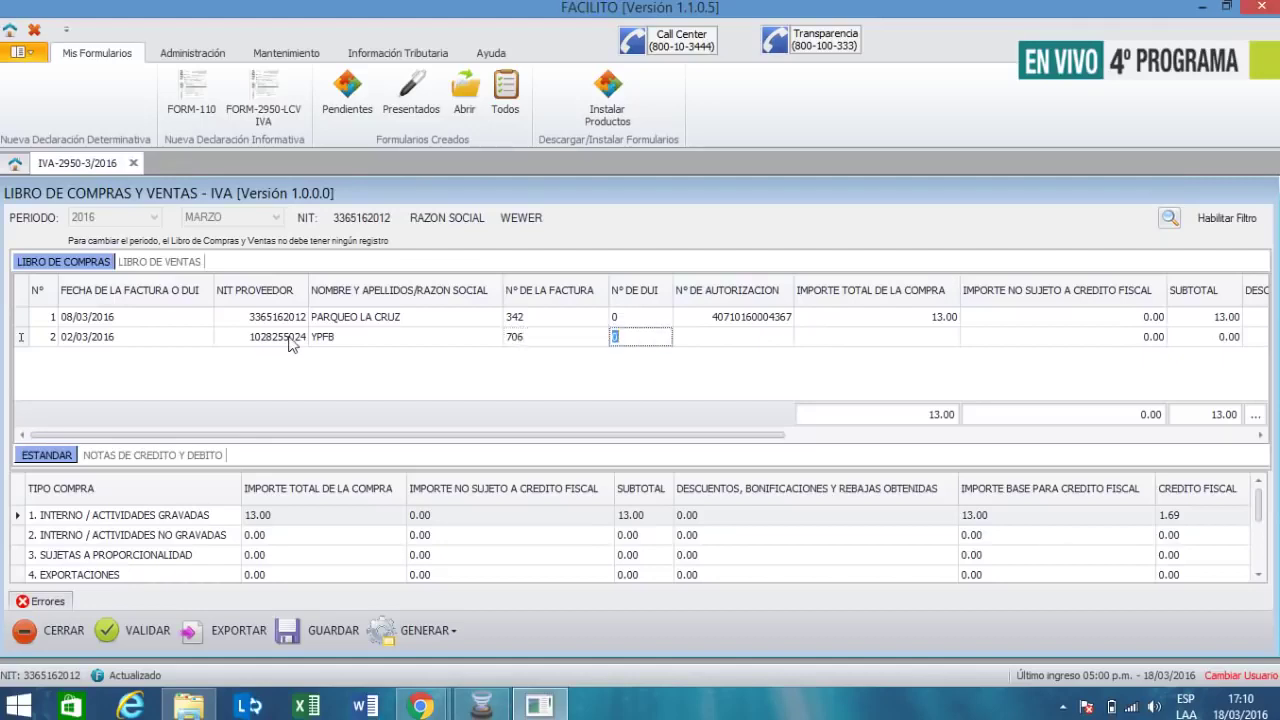
text(790)
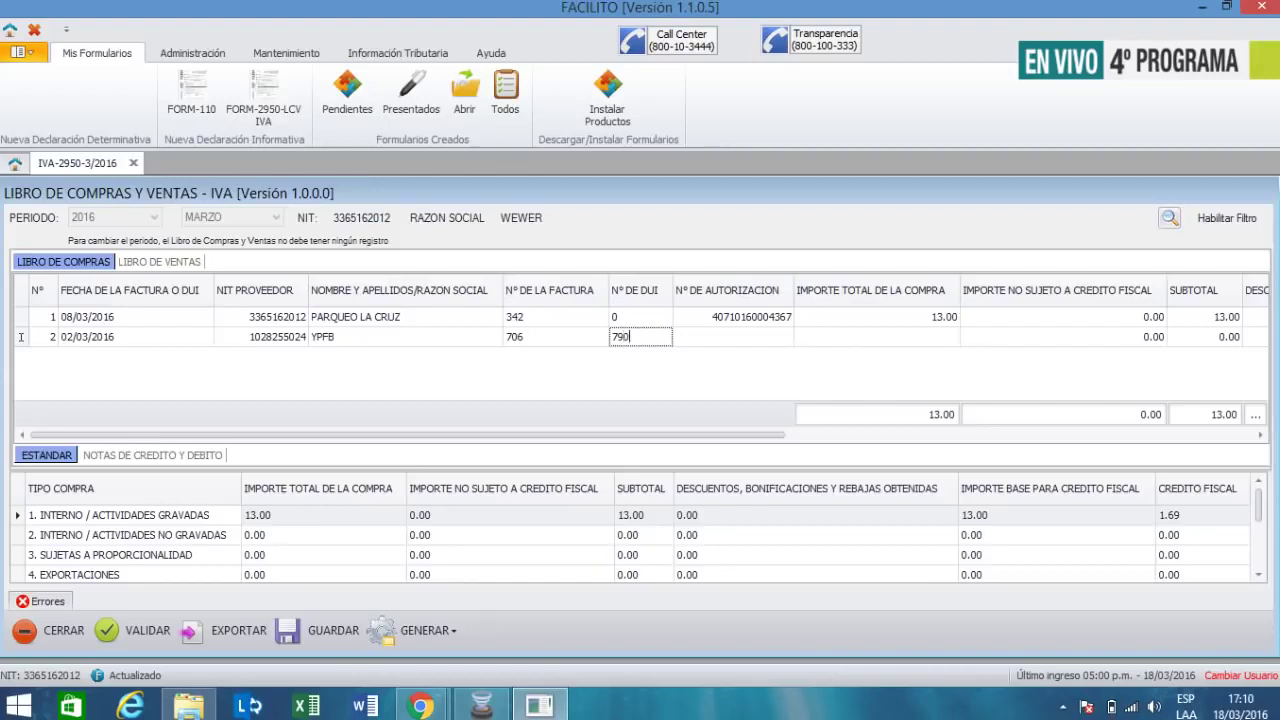
text(4001C5)
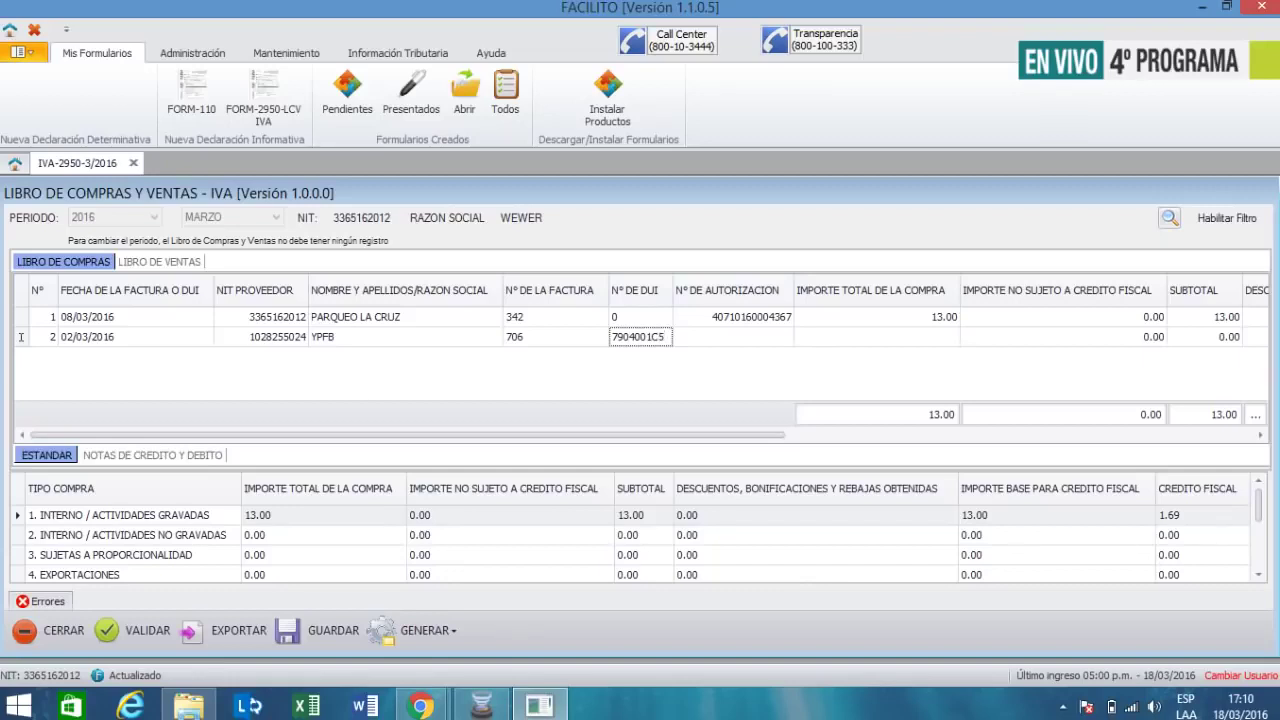
text(21319)
key(Tab)
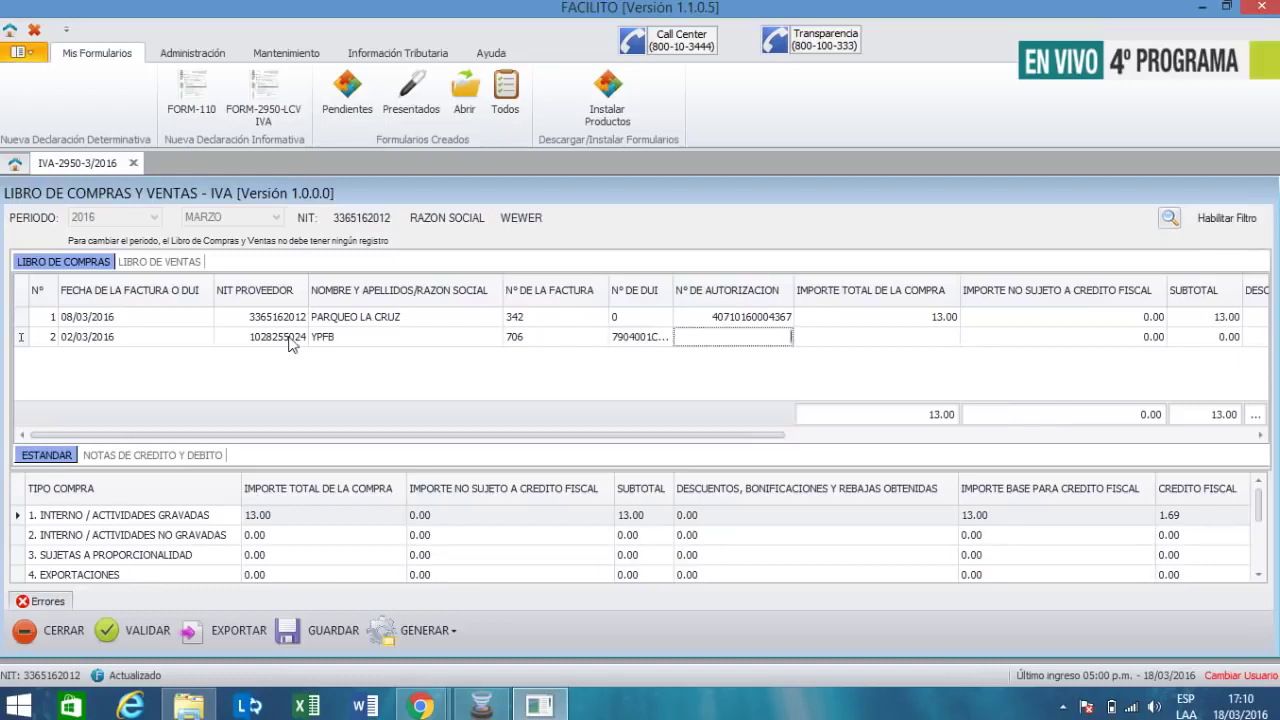
- Clear the wrong DUI value and set the second invoice's DUI to 0
key(shift+Tab)
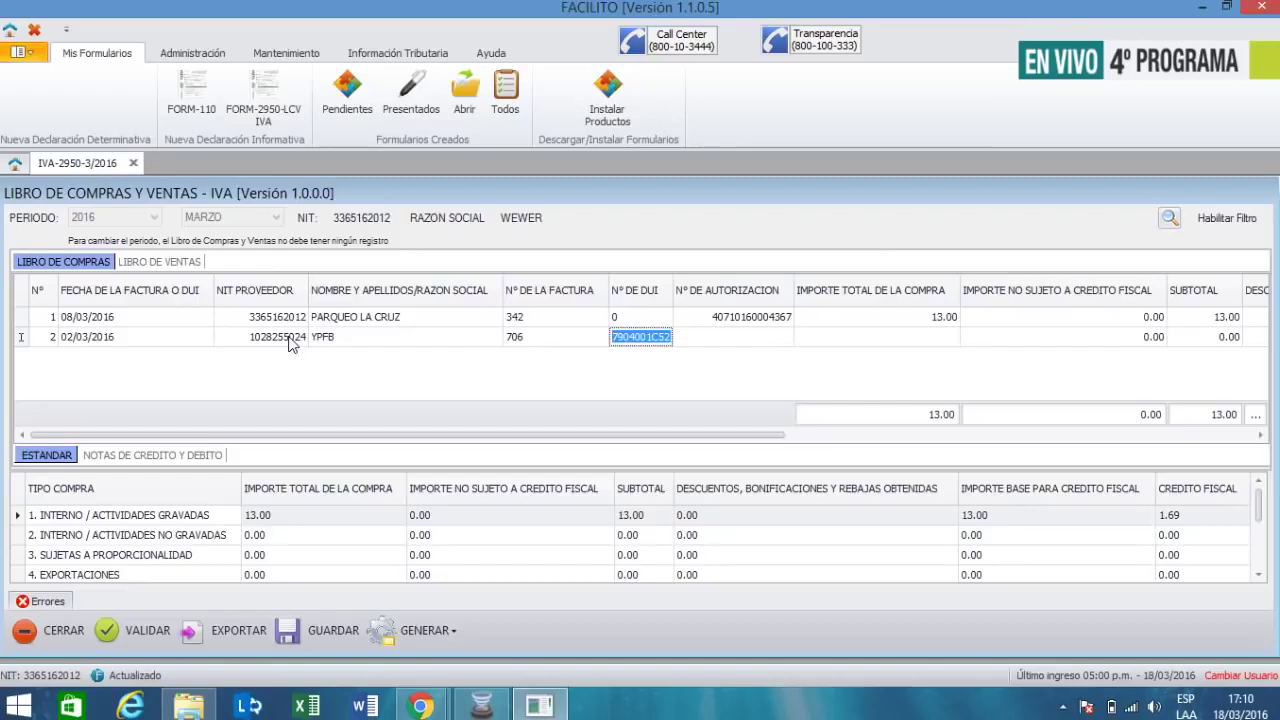
key(Tab)
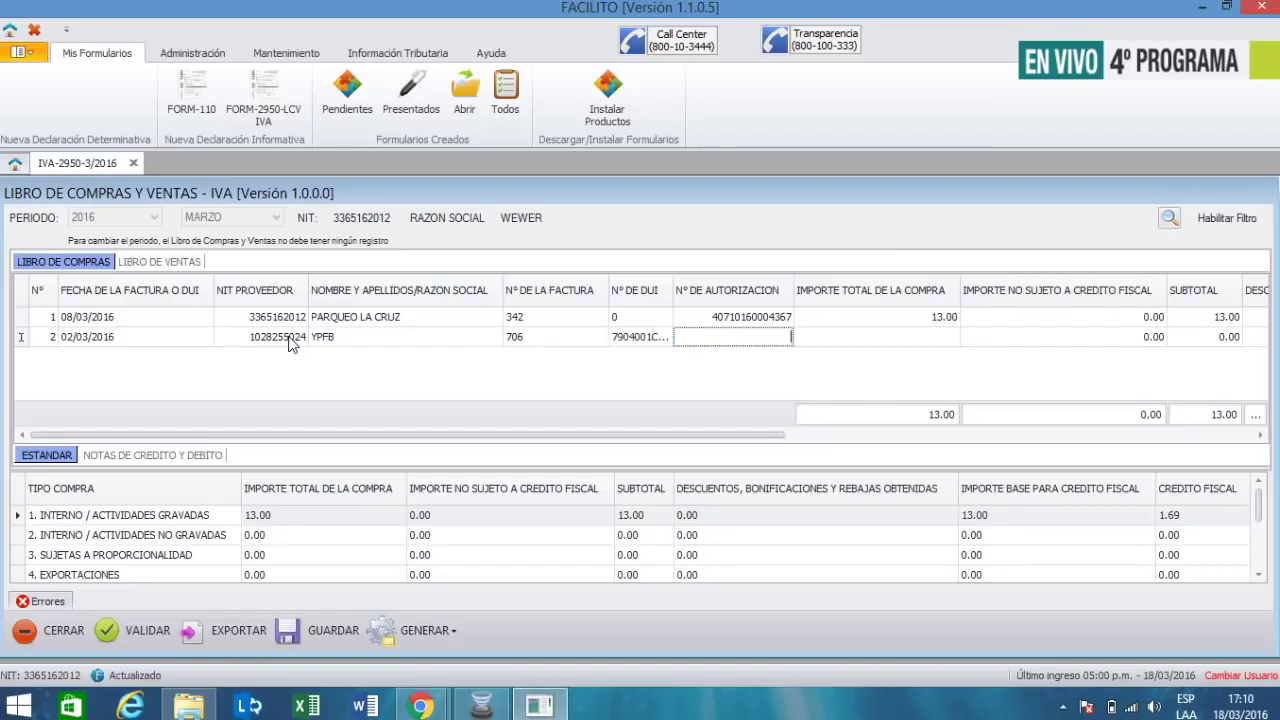
key(shift+Tab)
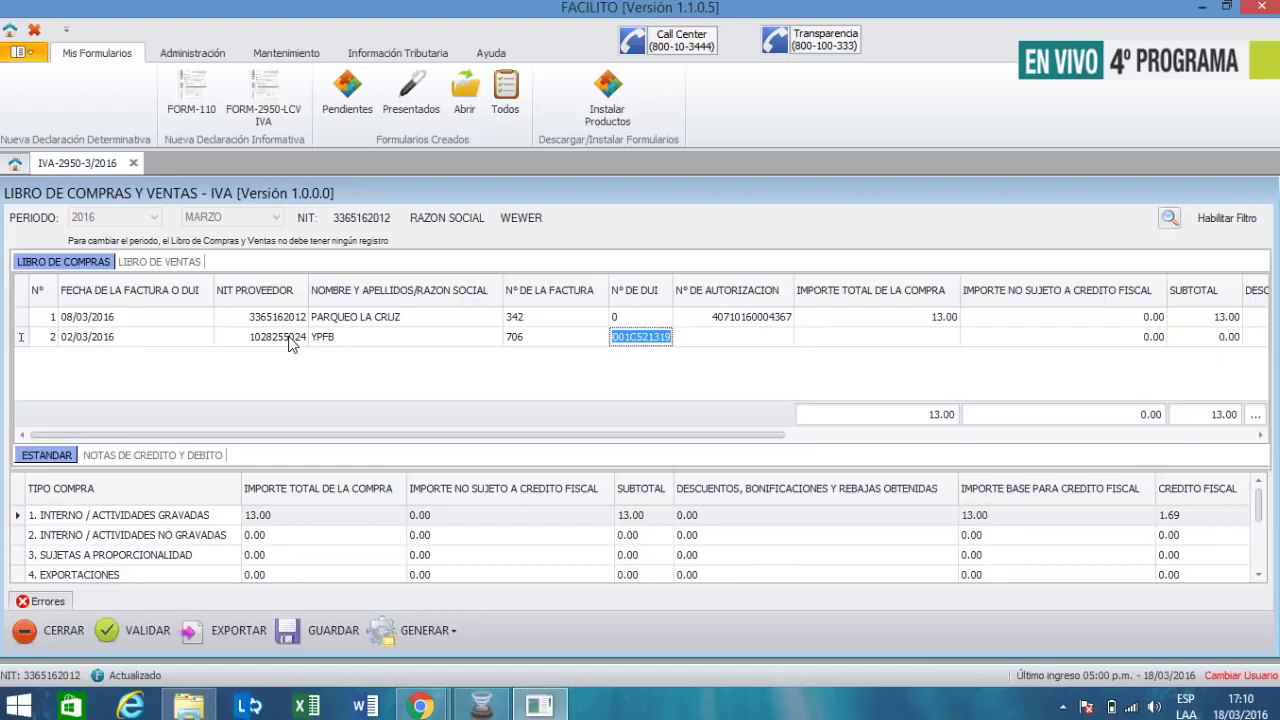
key(BackSpace)
key(Tab)
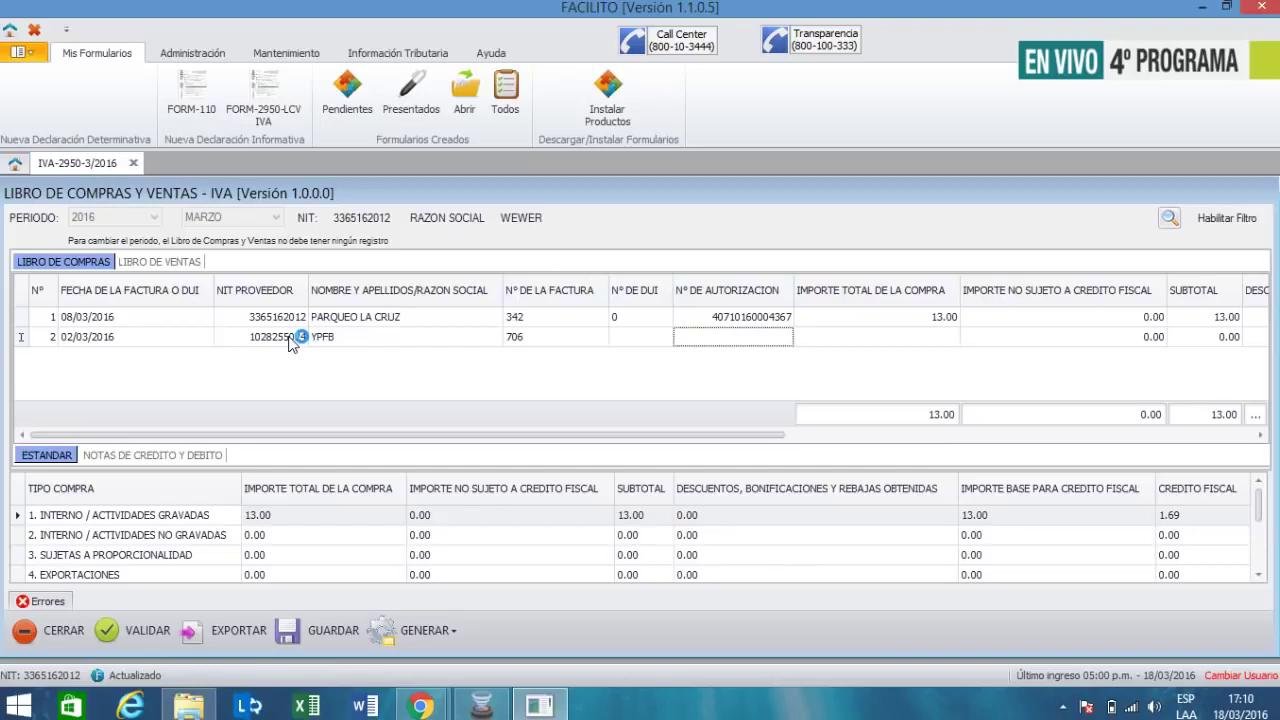
key(shift+Tab)
text(0)
key(Tab)
text(7904001)
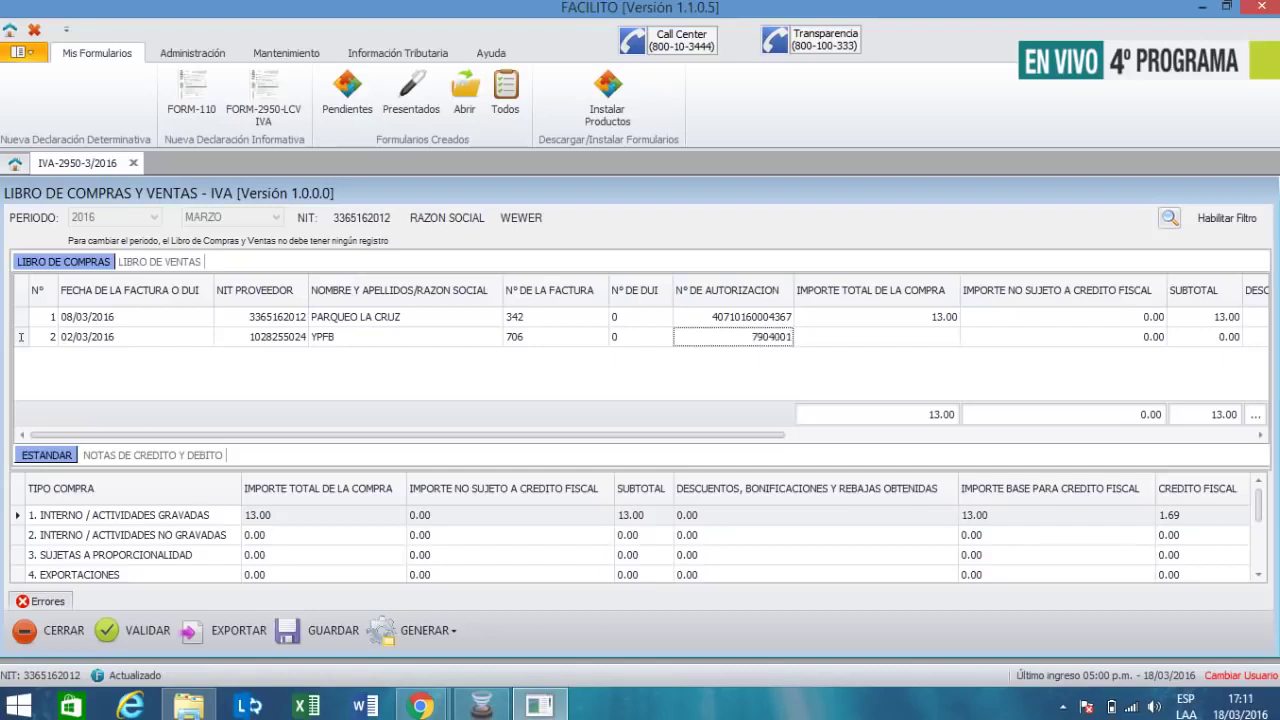
text(521319)
key(Tab)
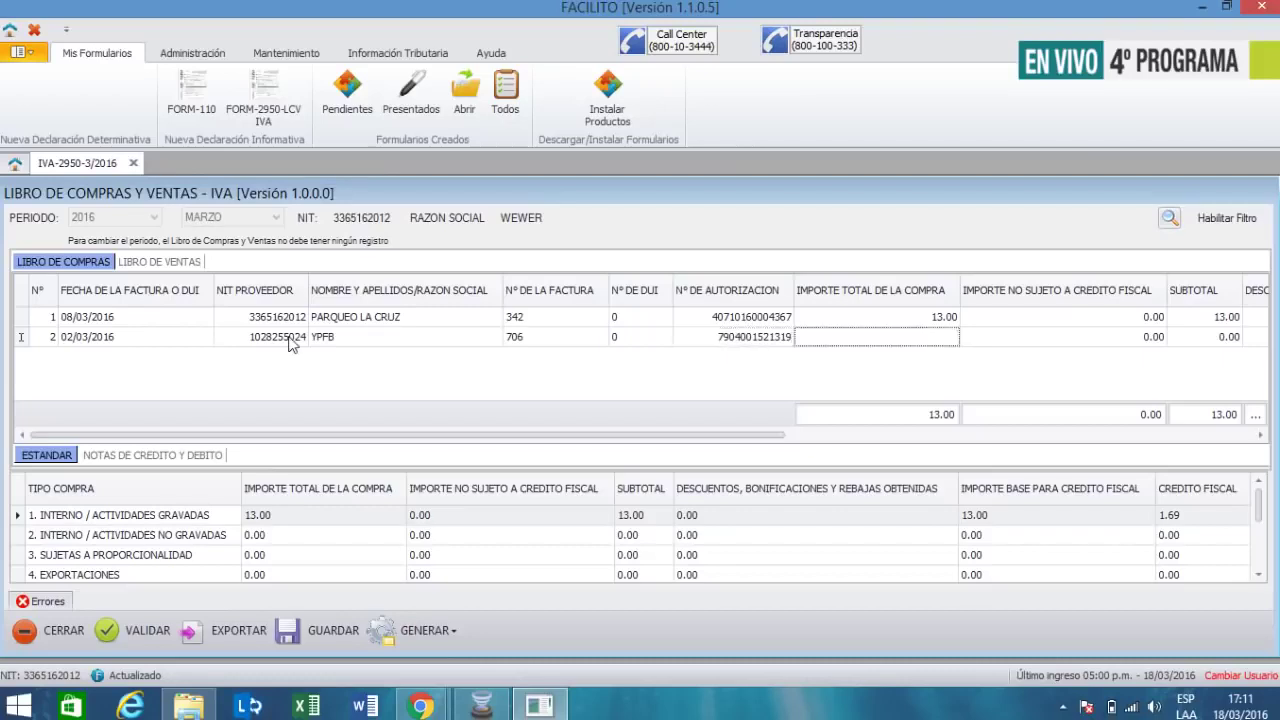
text(26,607.36)
key(Tab)
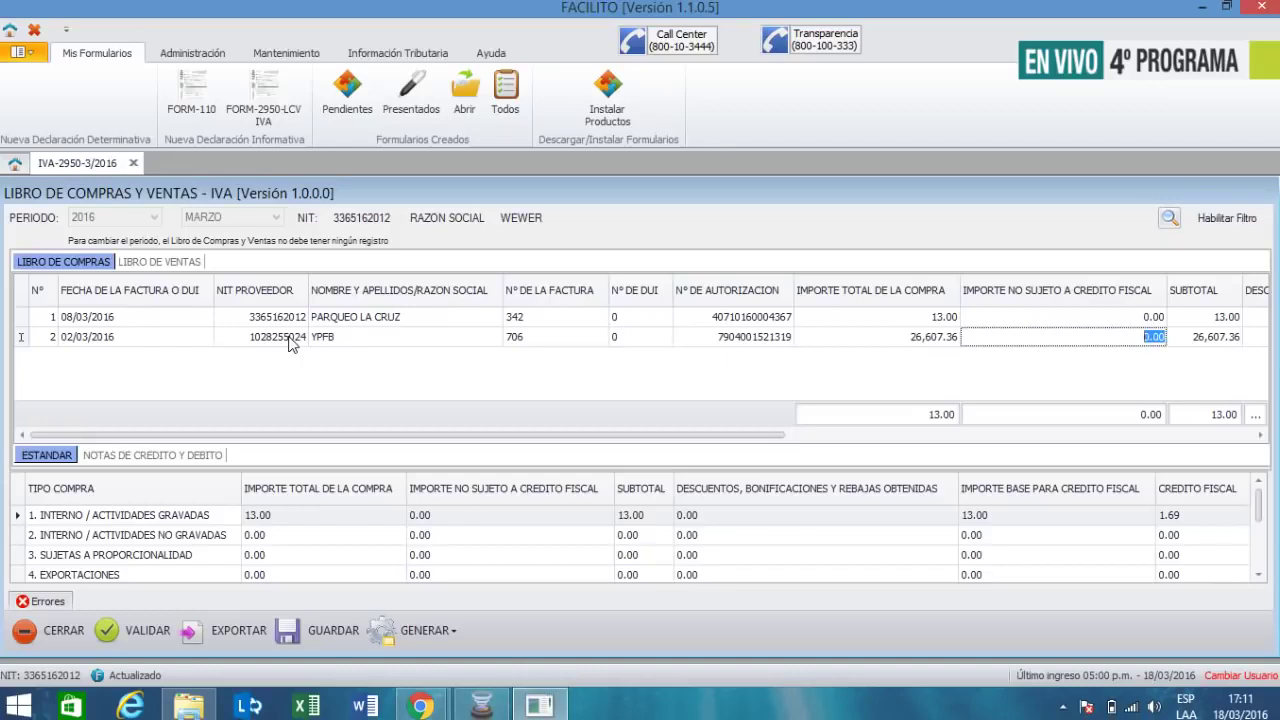
- Enter 2,328.60 as non-creditable and check the 24,278.76 base and 3,156.24 tax credit
text(2,328.6)
key(Tab)
key(Tab)
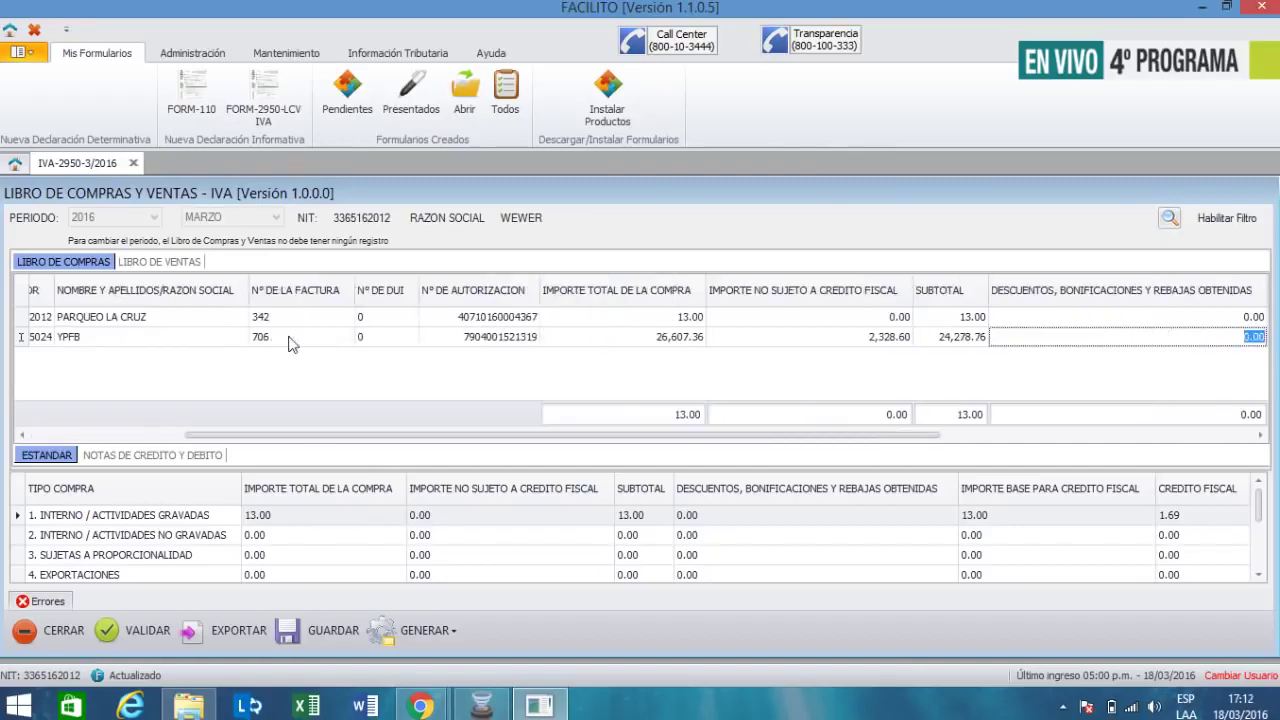
key(shift+Tab)
key(shift+Tab)
key(shift+Tab)
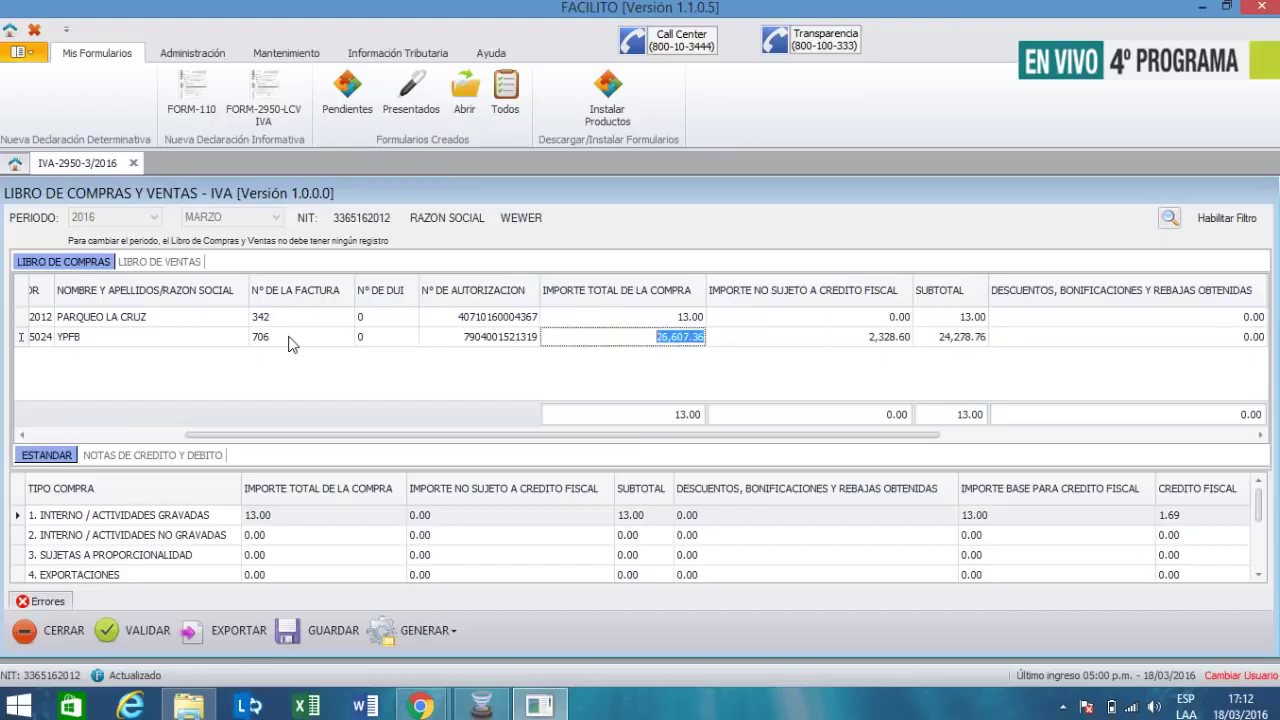
key(Tab)
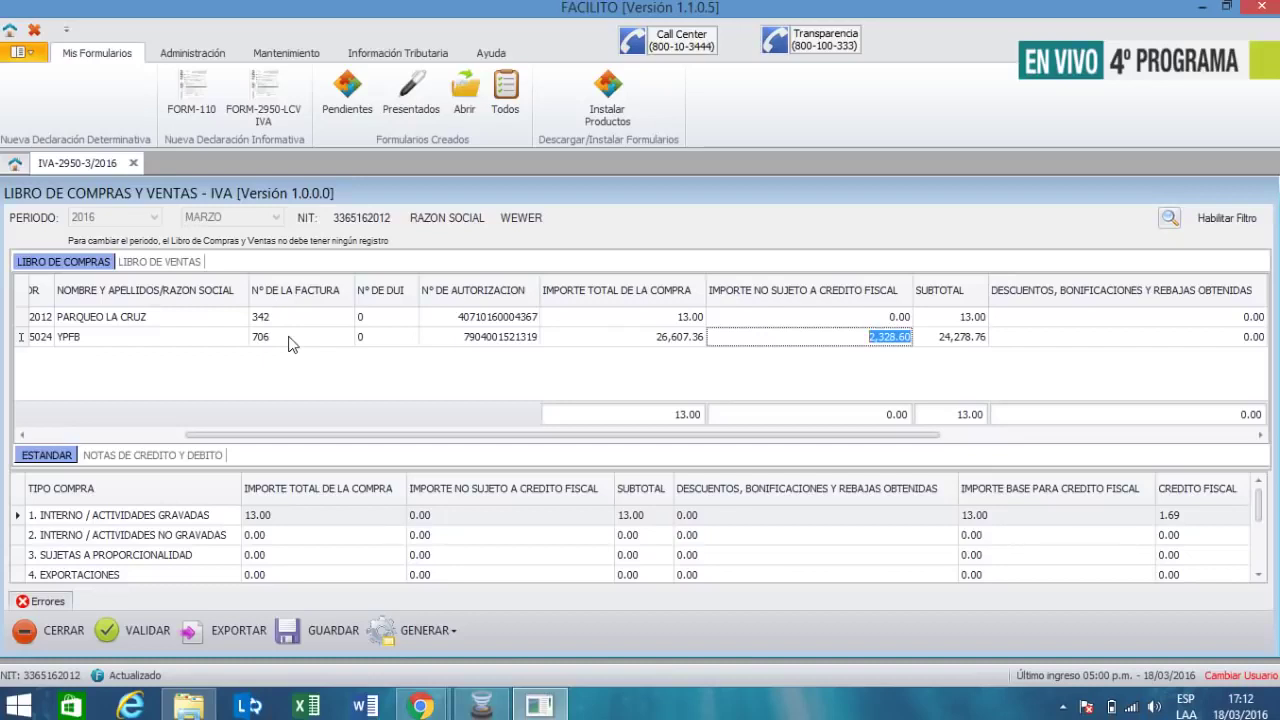
key(Tab)
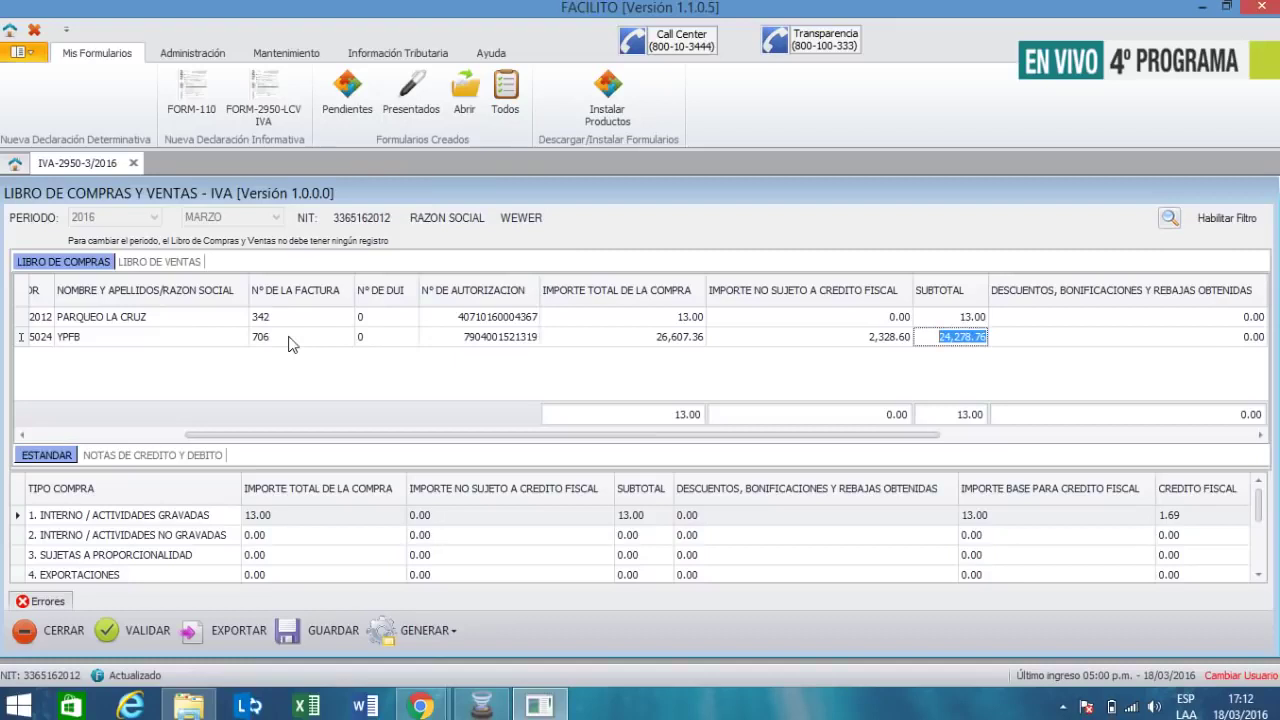
key(Tab)
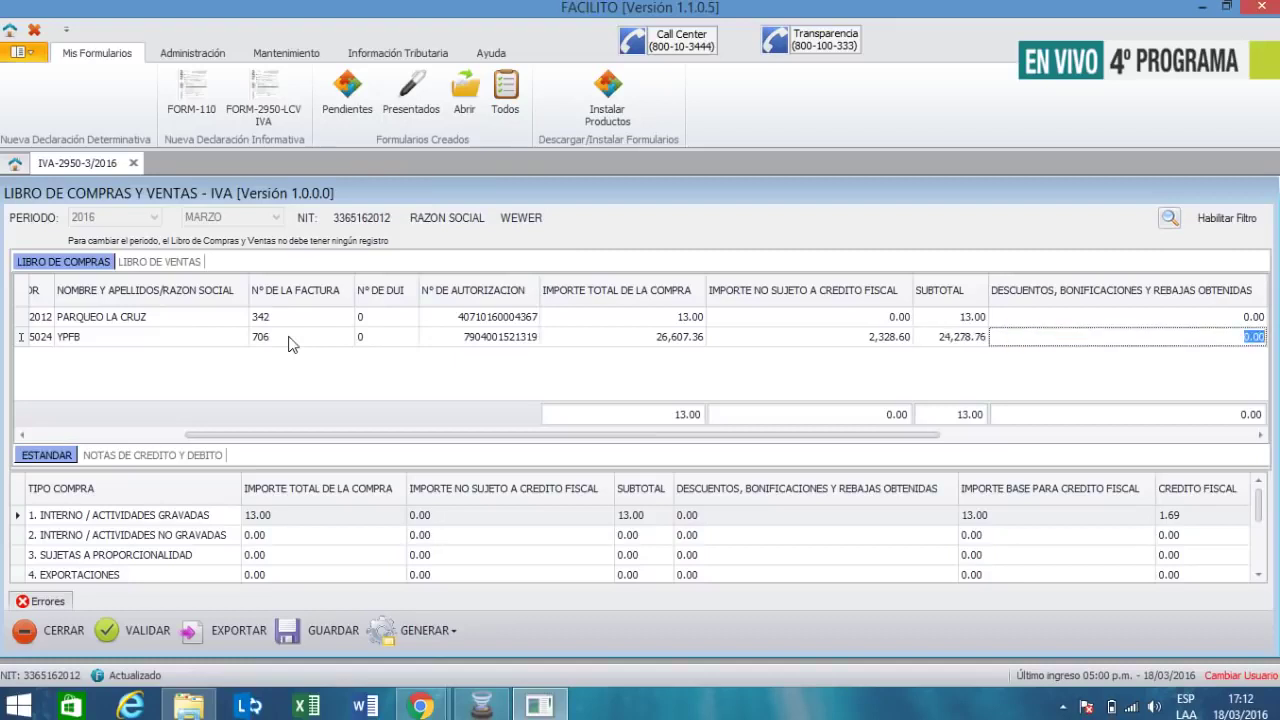
key(Tab)
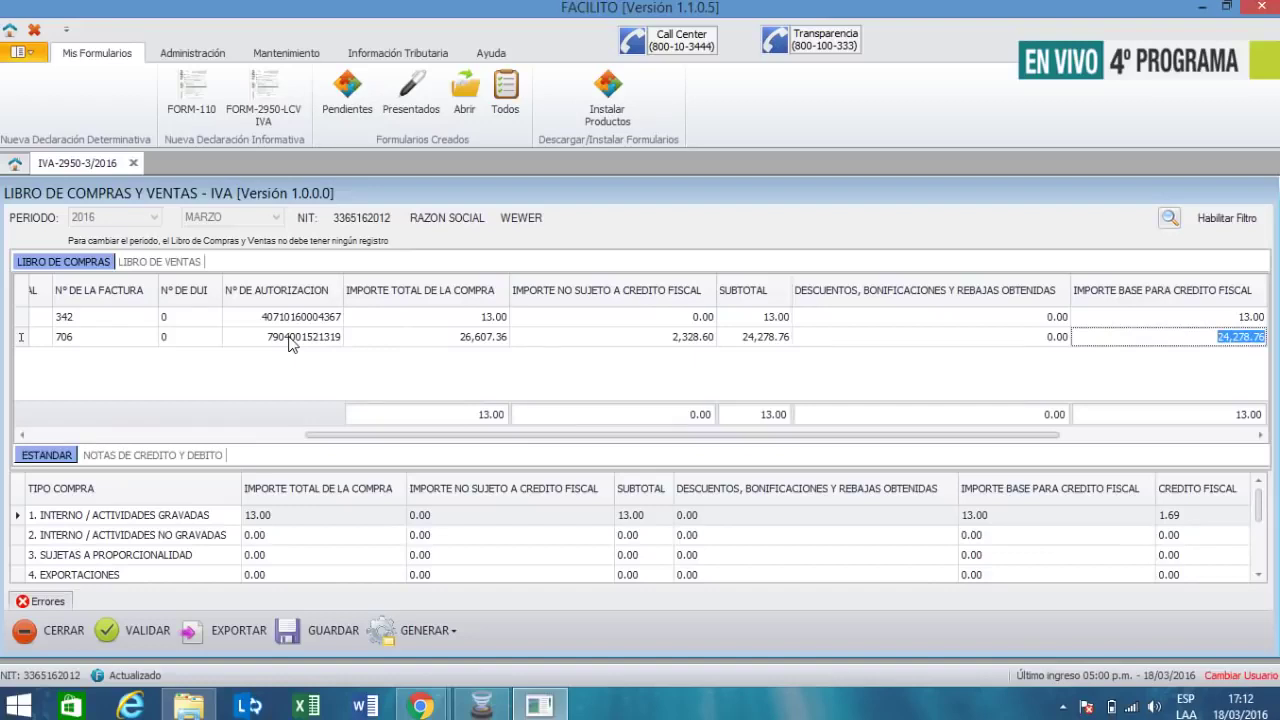
key(Tab)
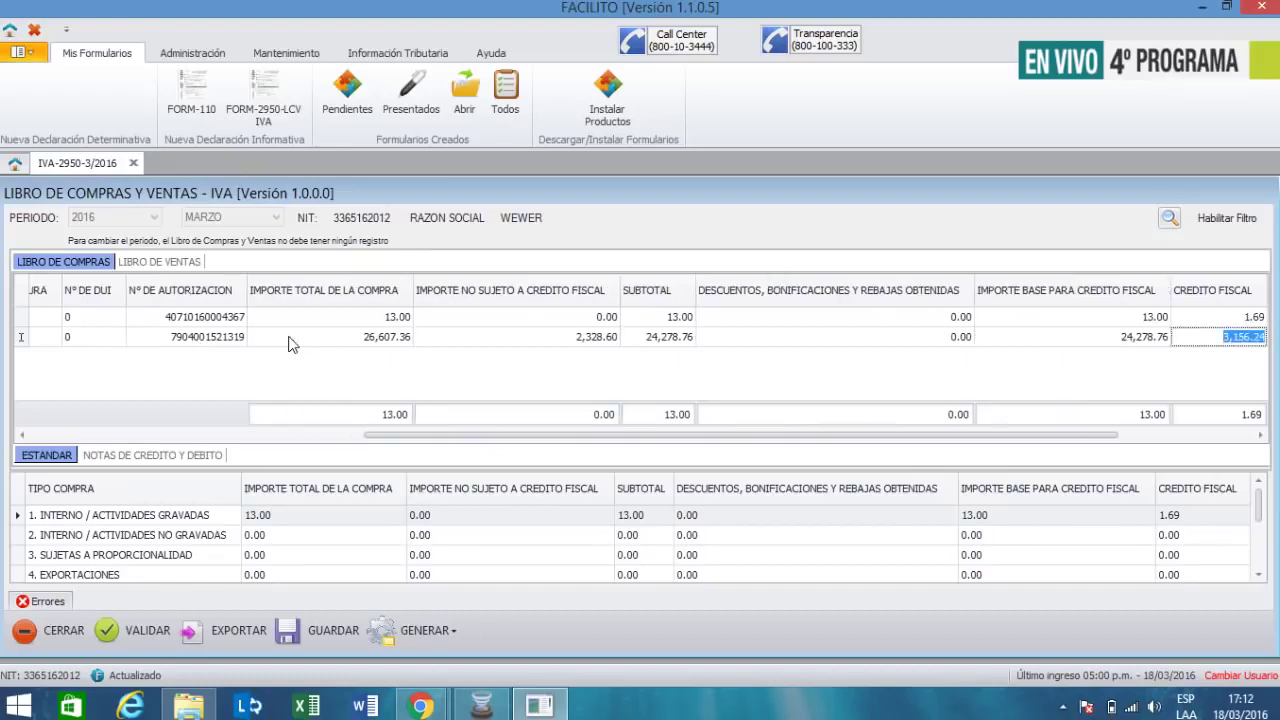
key(Tab)
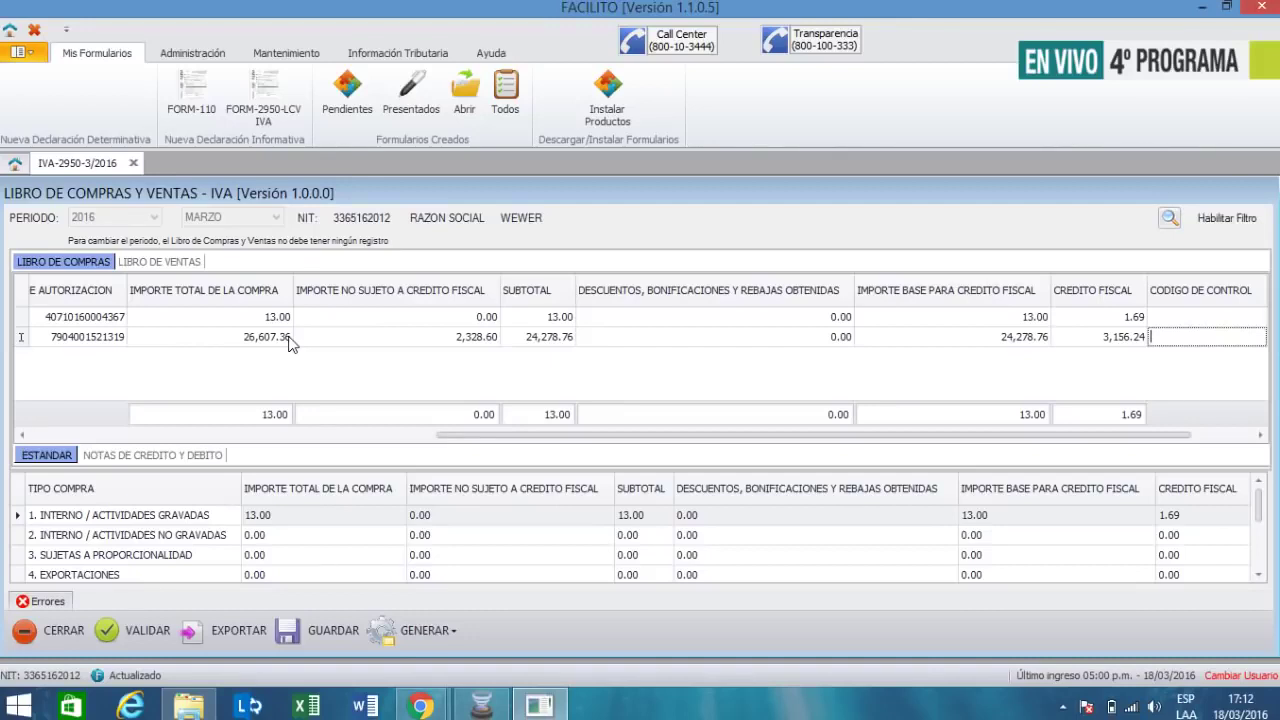
- Enter control code 7E-86-22-BD-DD, leaving purchase type at 1. INTERNO
text(7E-86)
text(-22-BD-DD)
key(Tab)
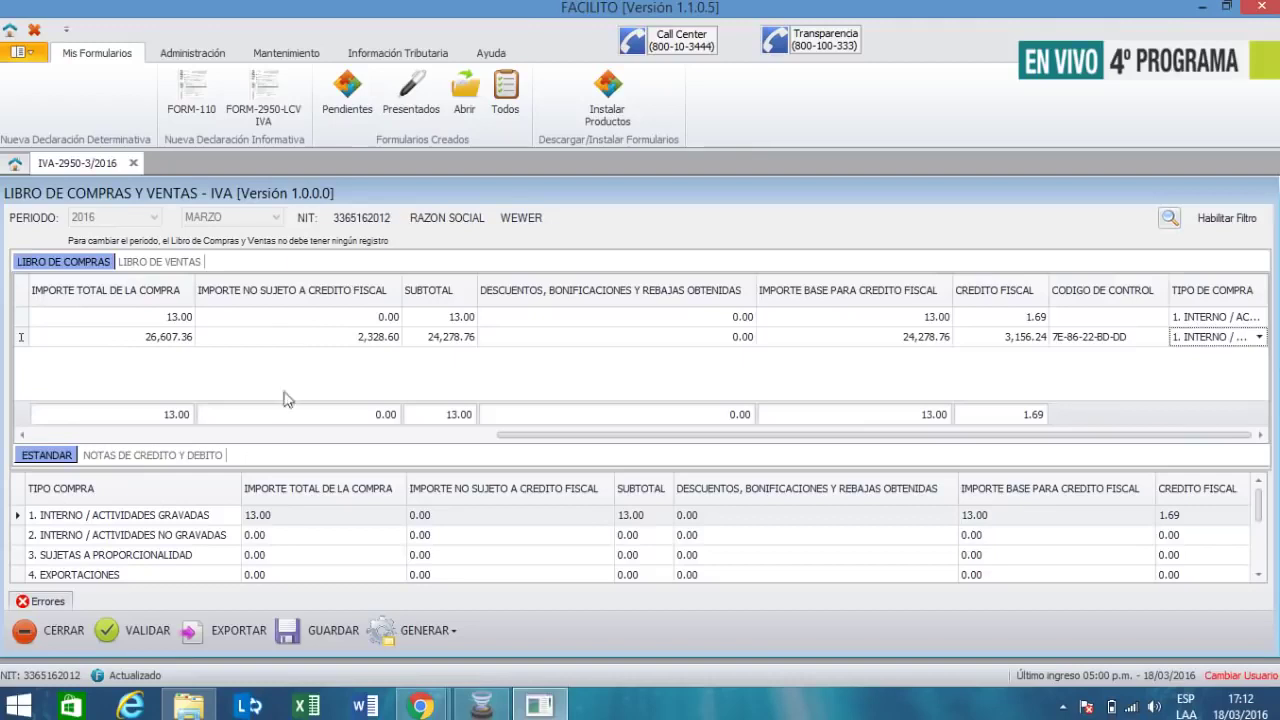
- Validate the March 2016 purchase ledger so both invoices are accepted, with totals of 26,620.36
click(145, 633)
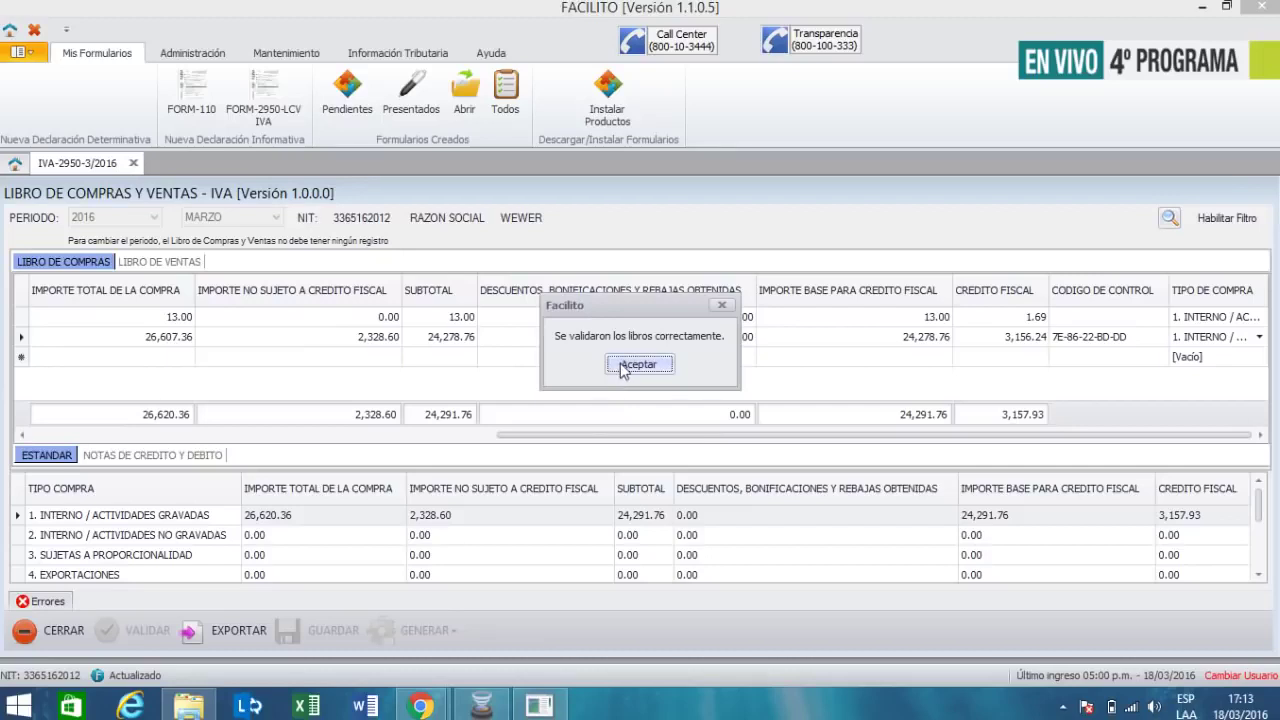
click(622, 366)
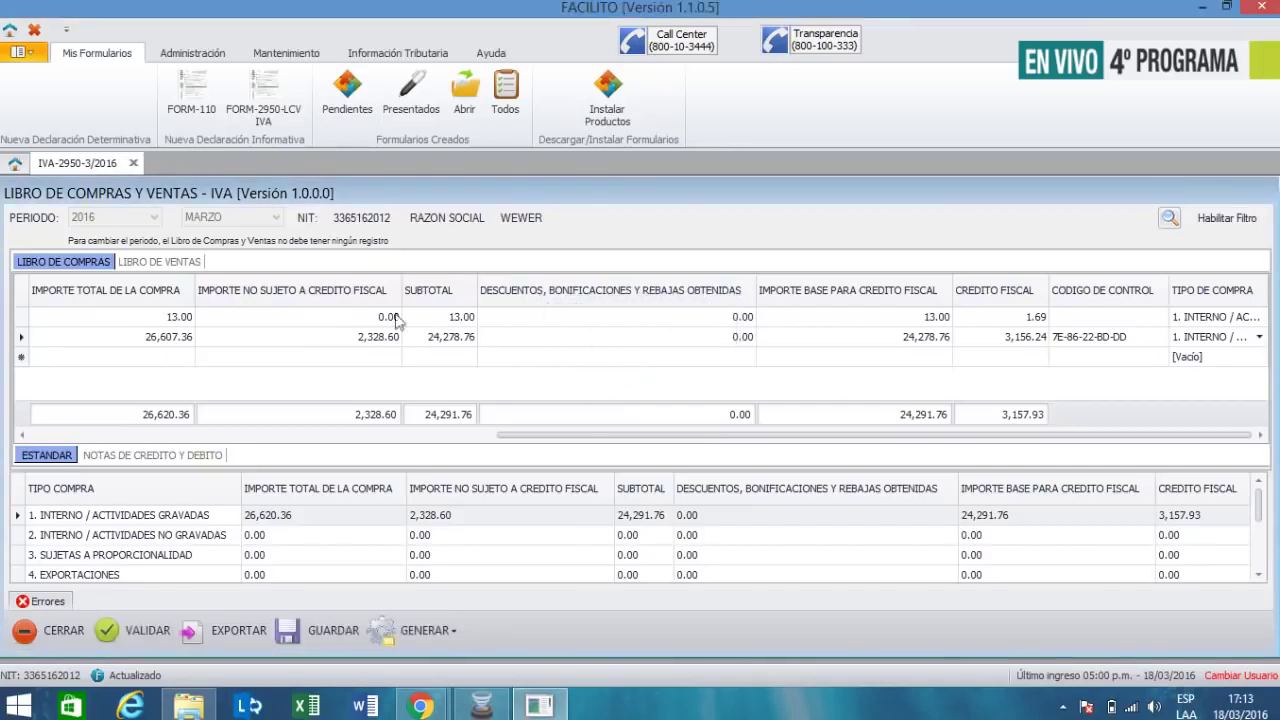
- Recheck the YPFB invoice's non-creditable amount of 2,328.60
click(380, 336)
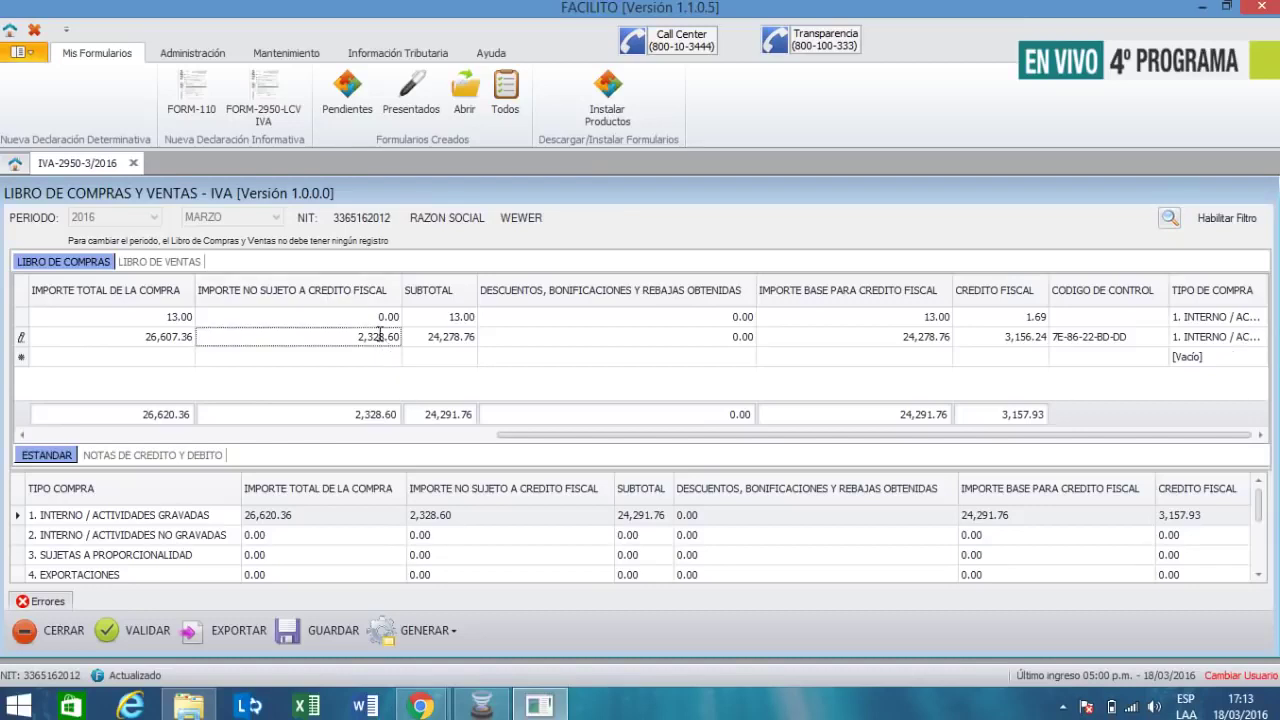
key(Return)
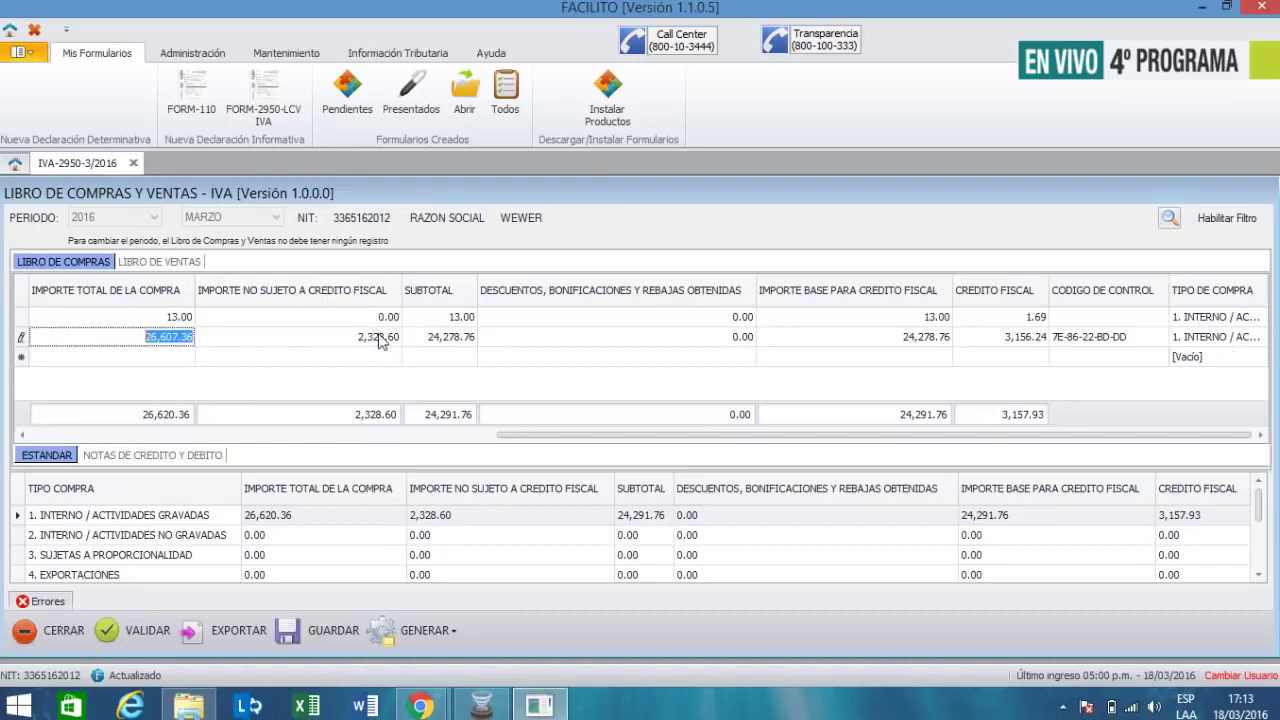
click(380, 336)
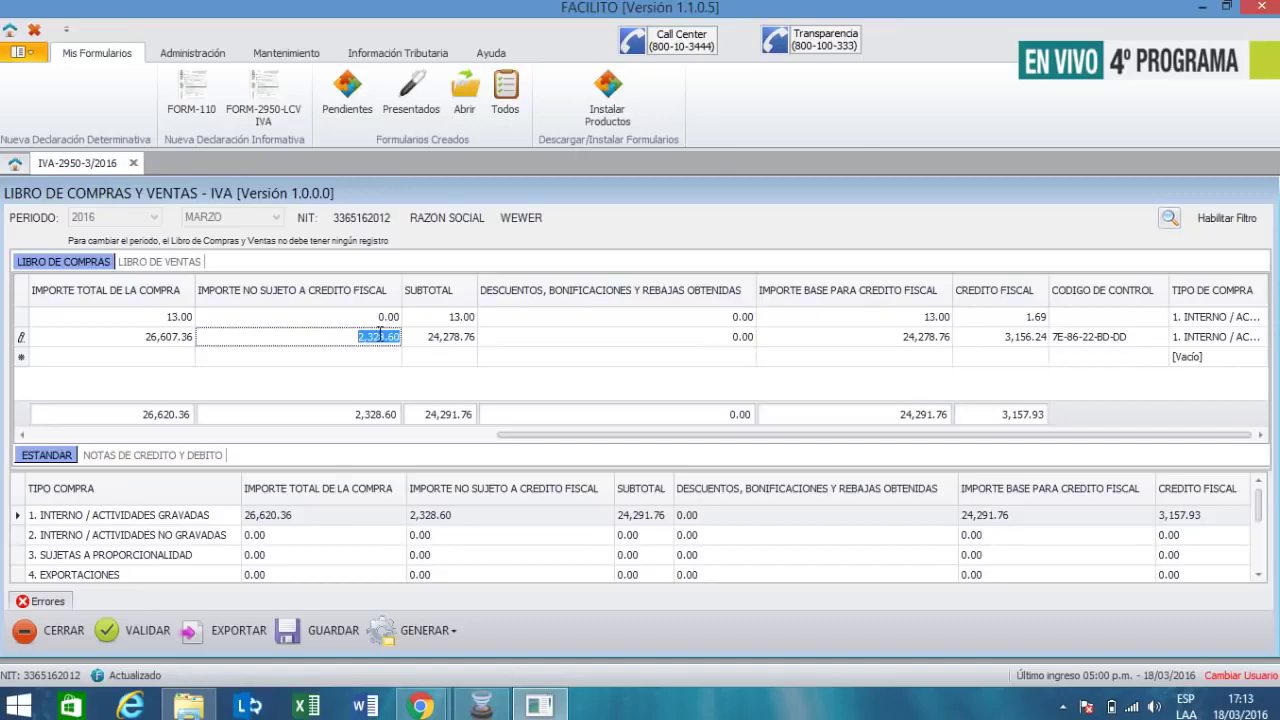
- Revalidate the two-invoice ledger and save its records to the March 2016 LCV ZIP file
click(151, 638)
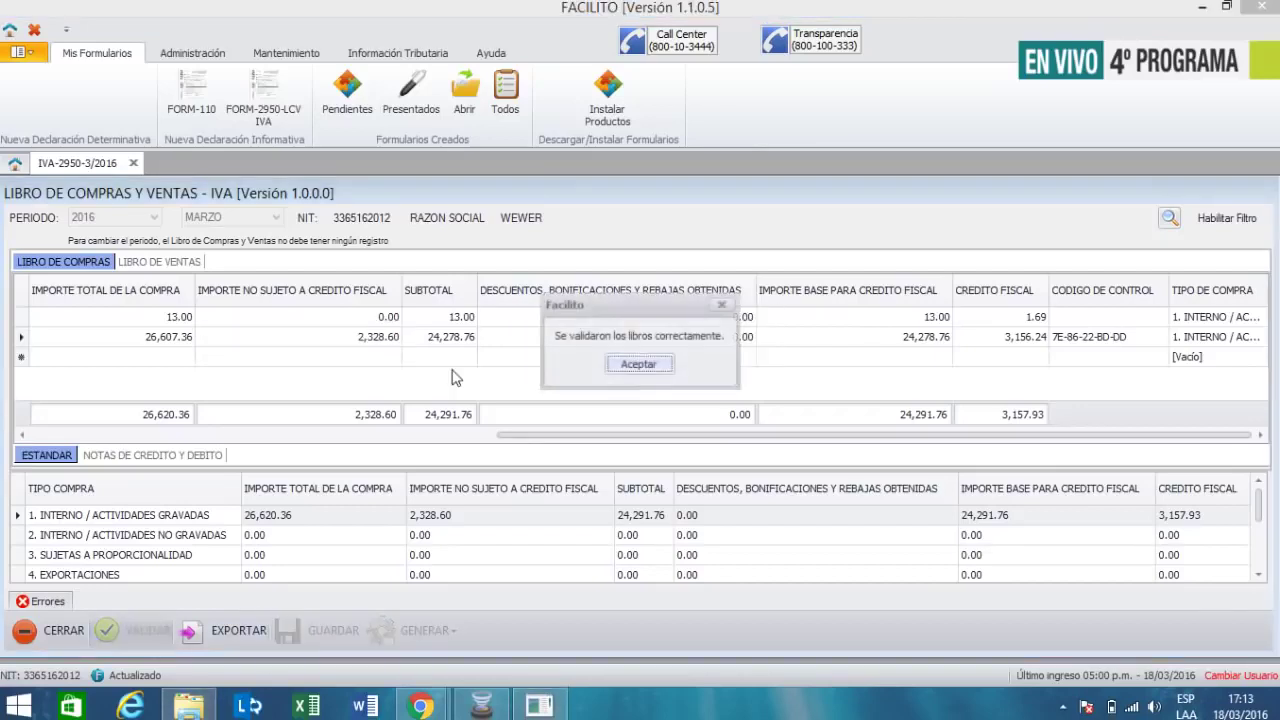
click(624, 366)
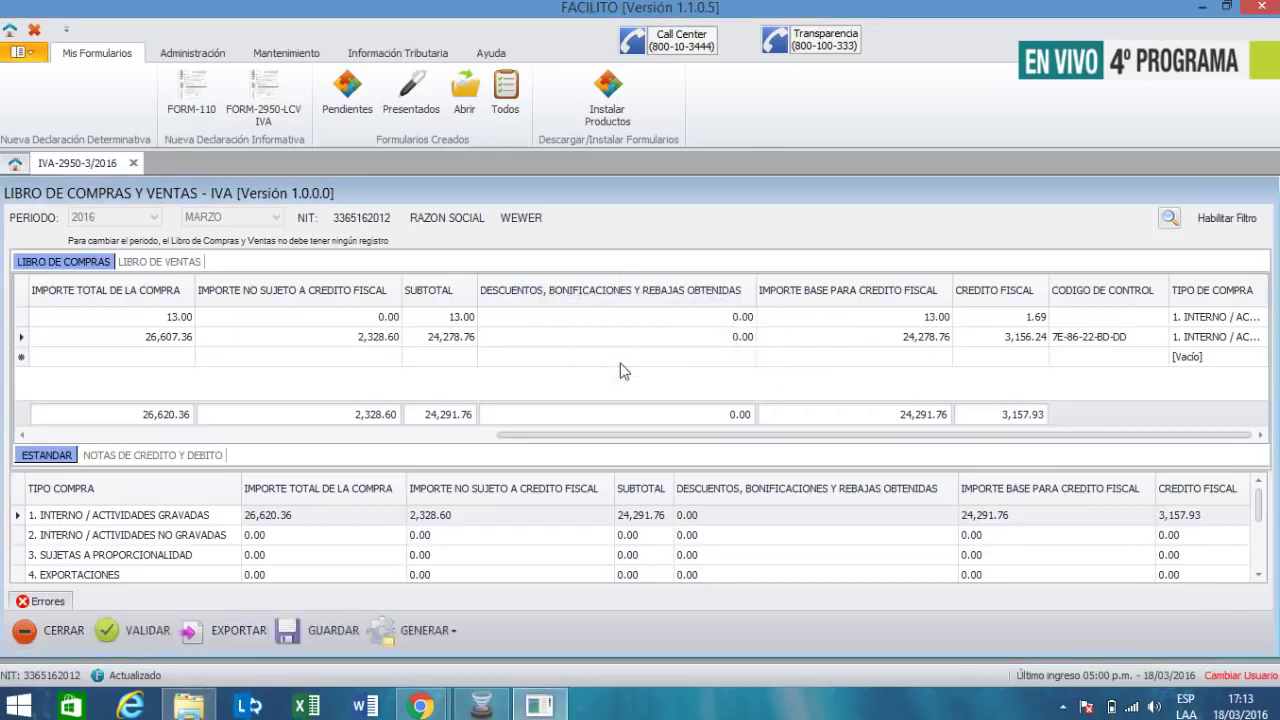
click(310, 630)
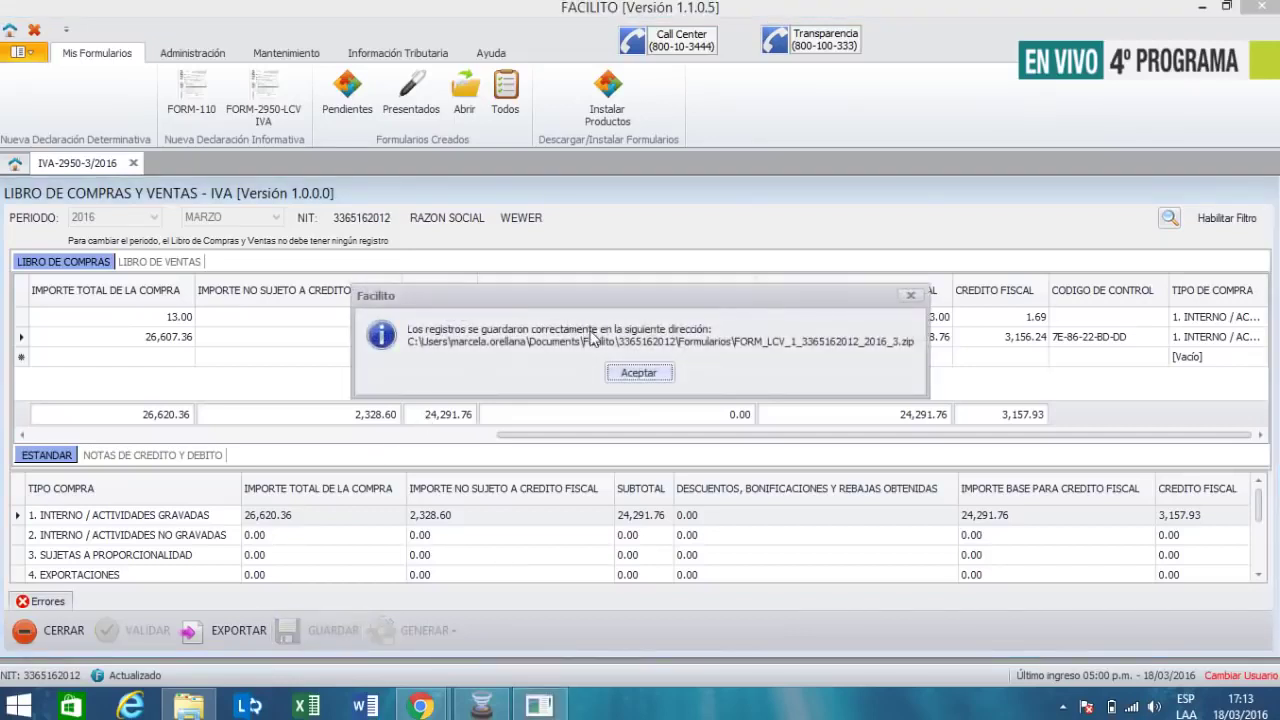
click(636, 373)
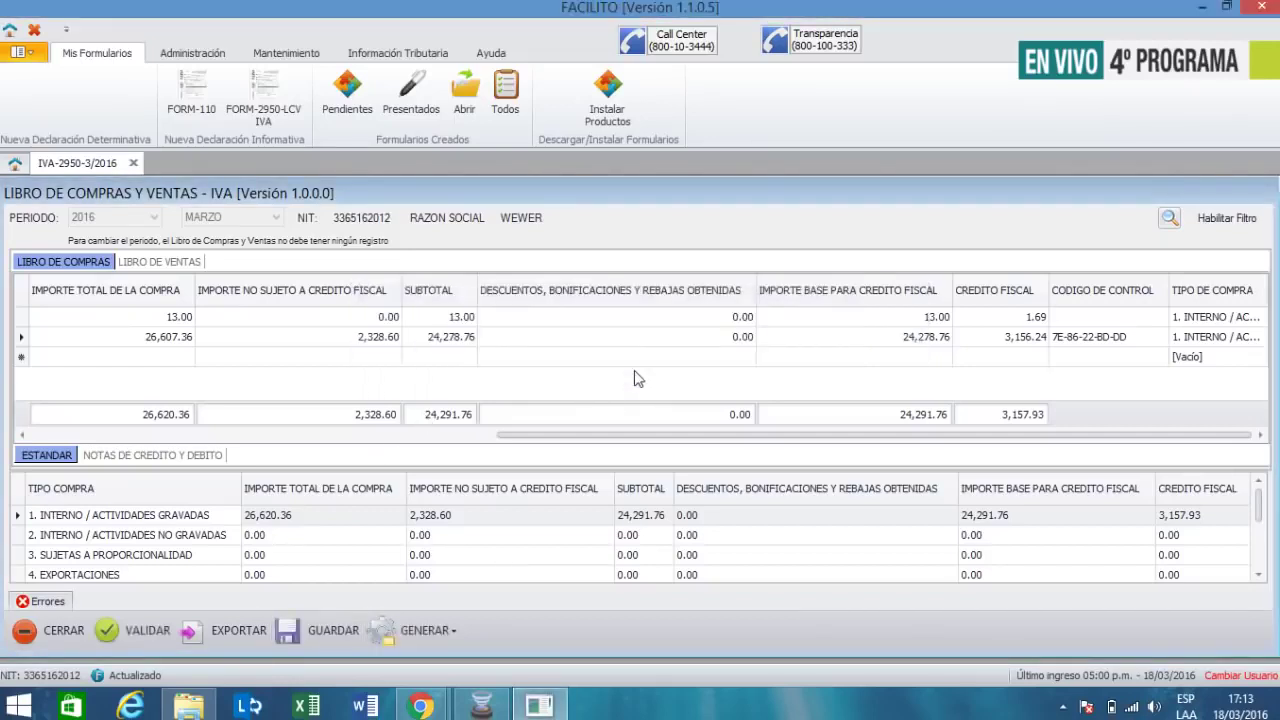
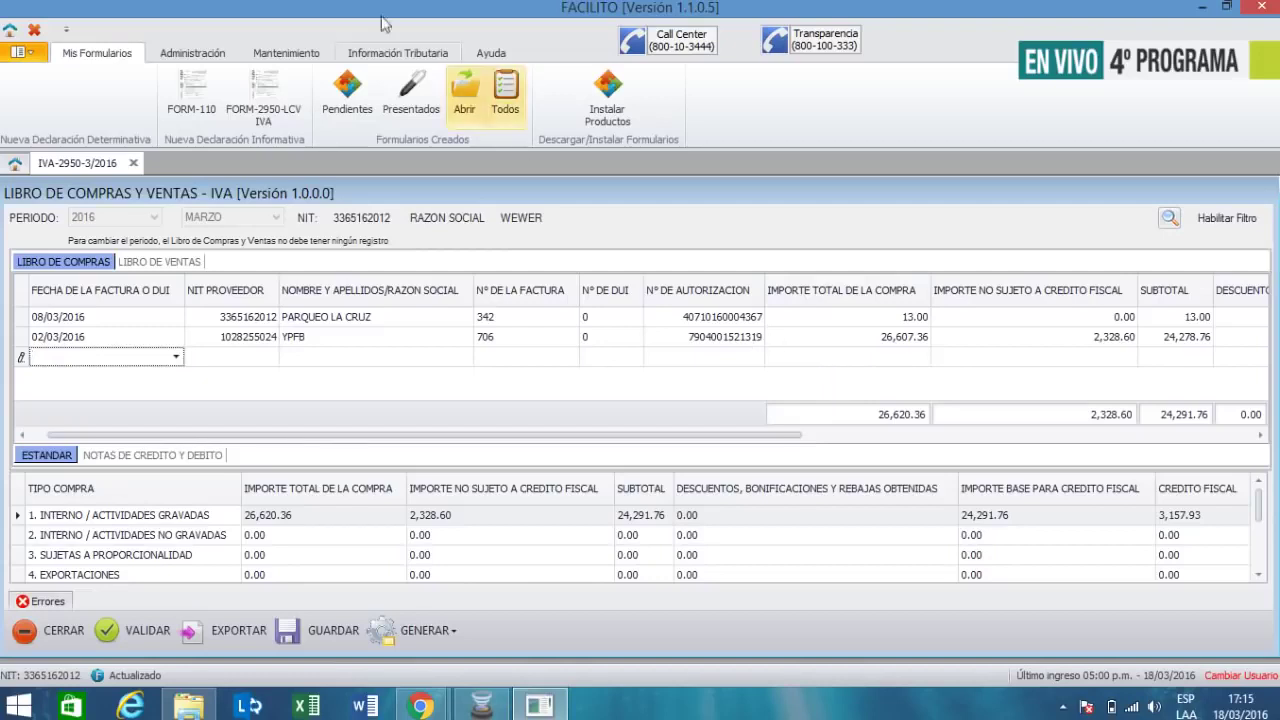
- Date the new purchase row 14/03/2016 and enter the supplier's NIT and the name DELAPAZ
click(176, 357)
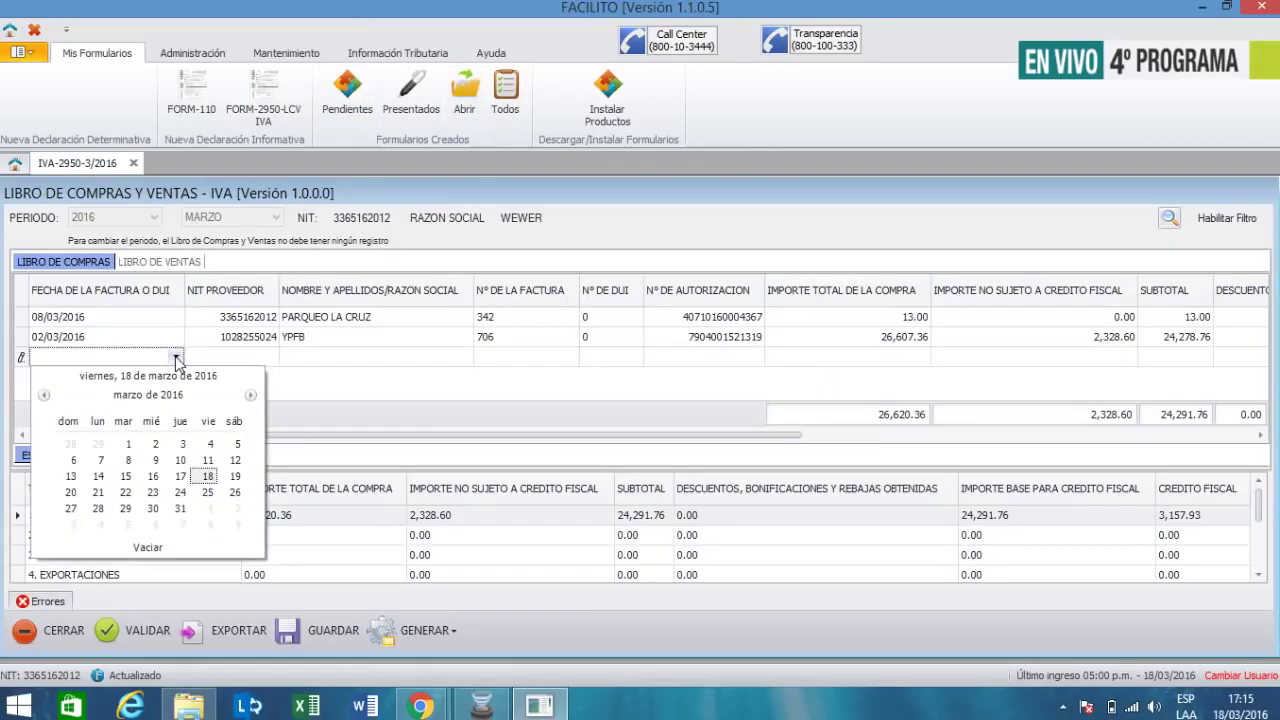
click(100, 478)
click(238, 357)
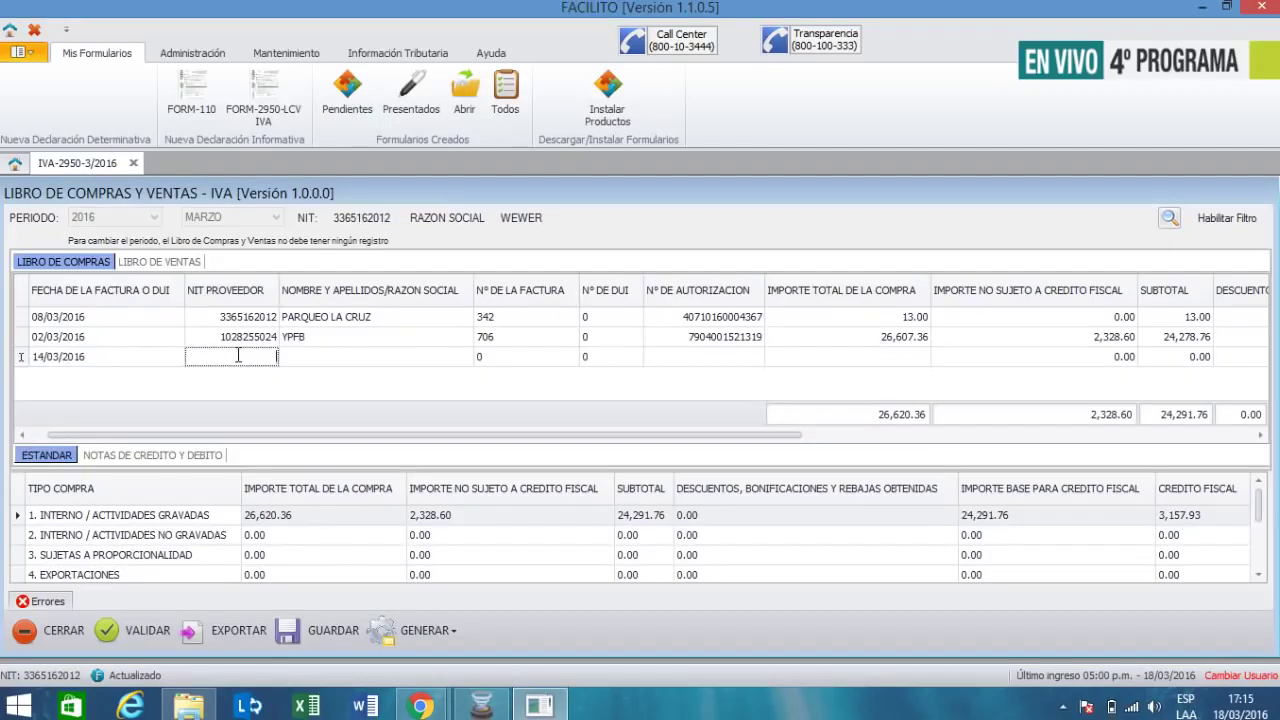
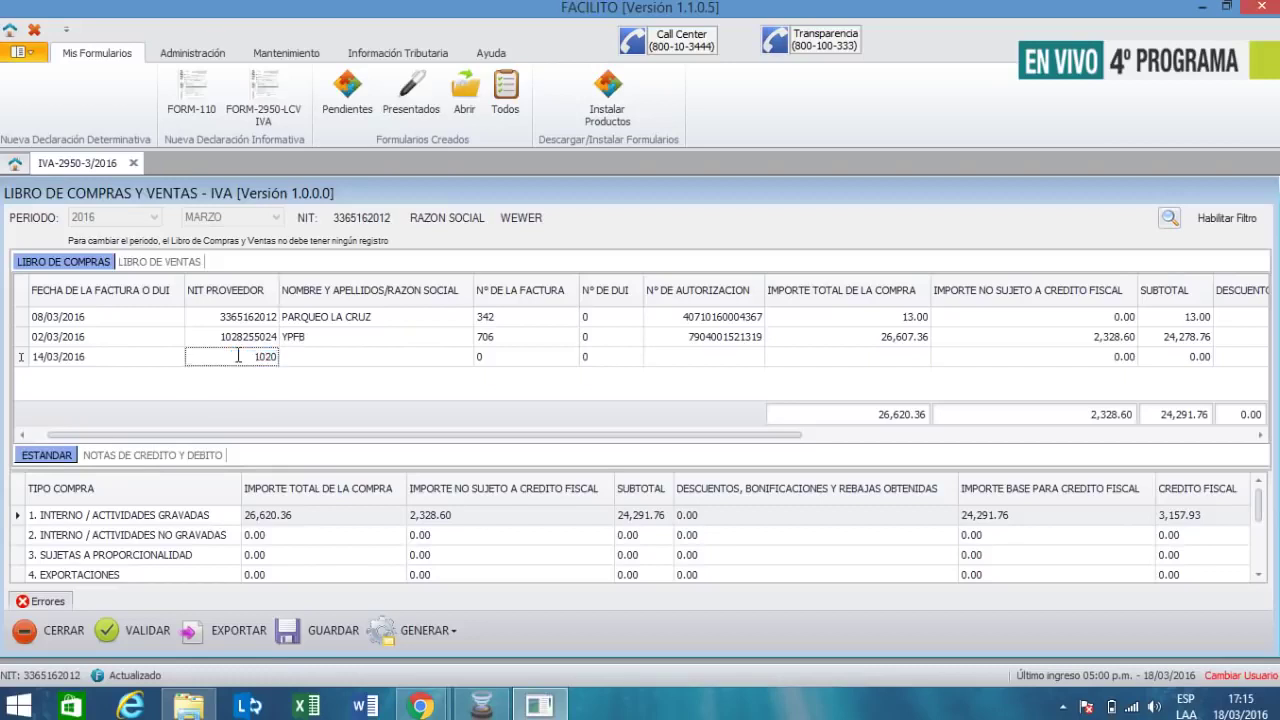
key(Tab)
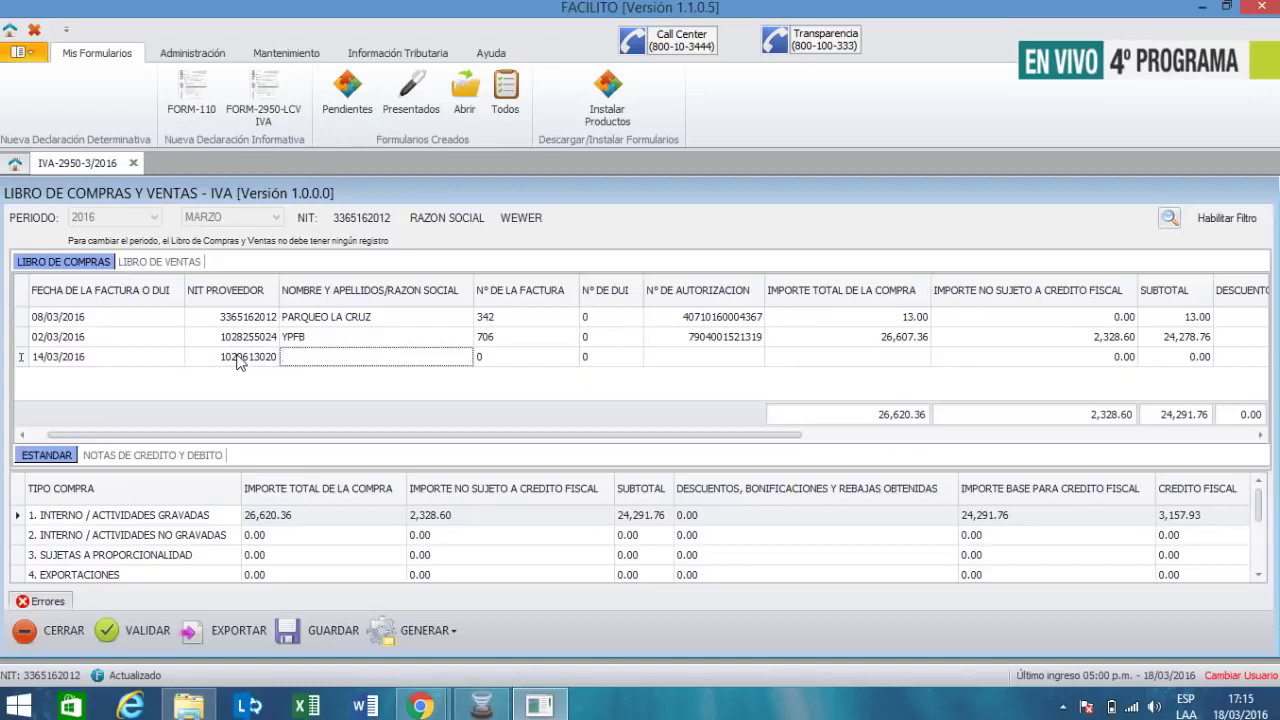
text(DELA)
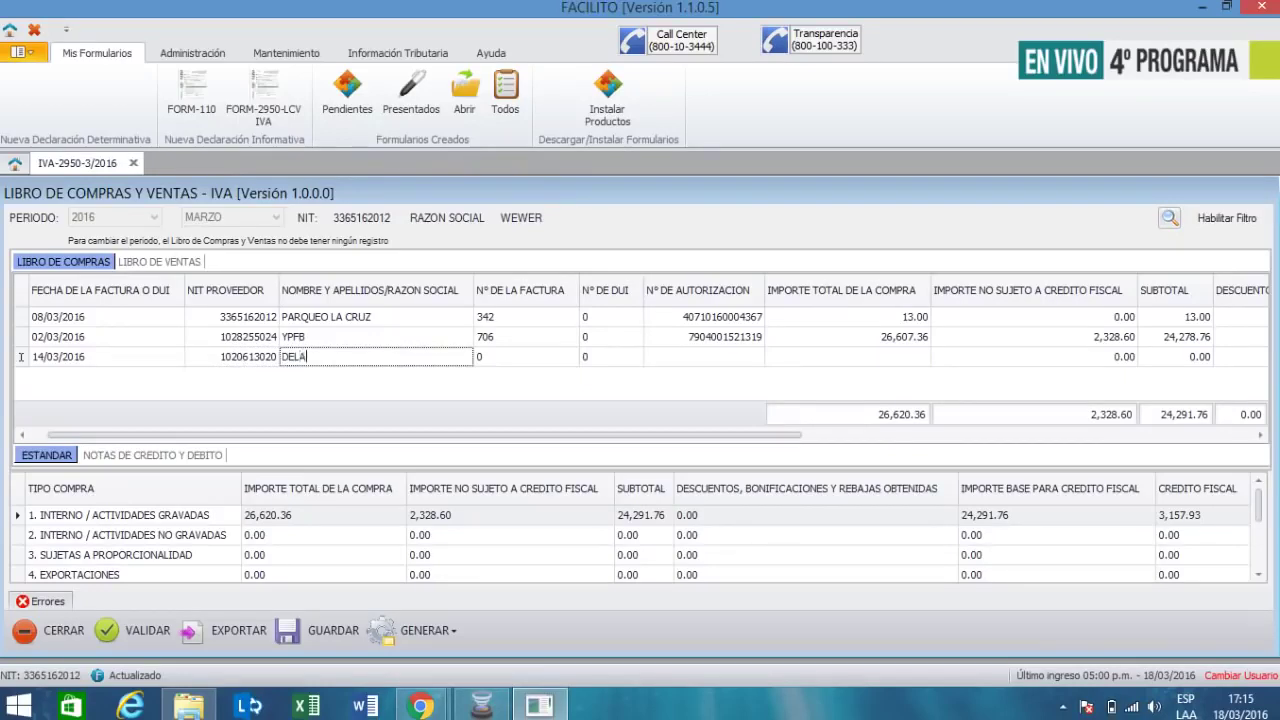
text(PAZ)
key(Tab)
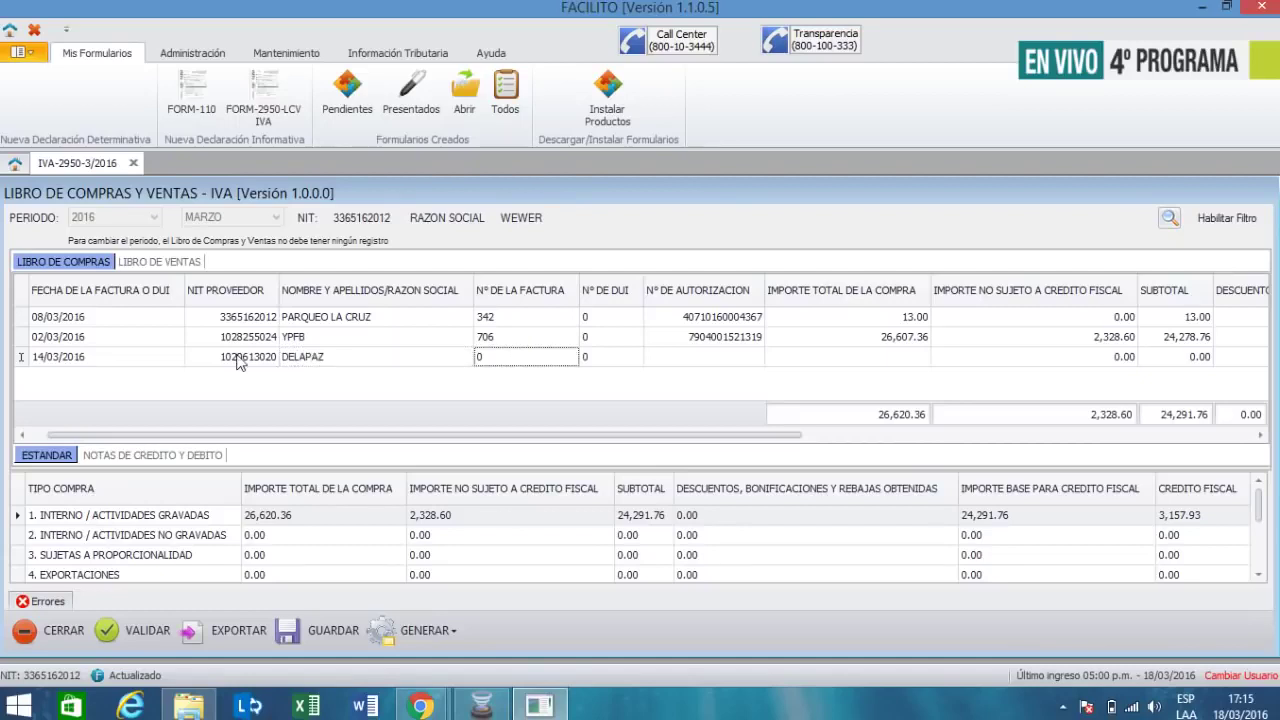
- Enter invoice number 36566, leave DUI at 0, and fill in the authorization number
text(36566)
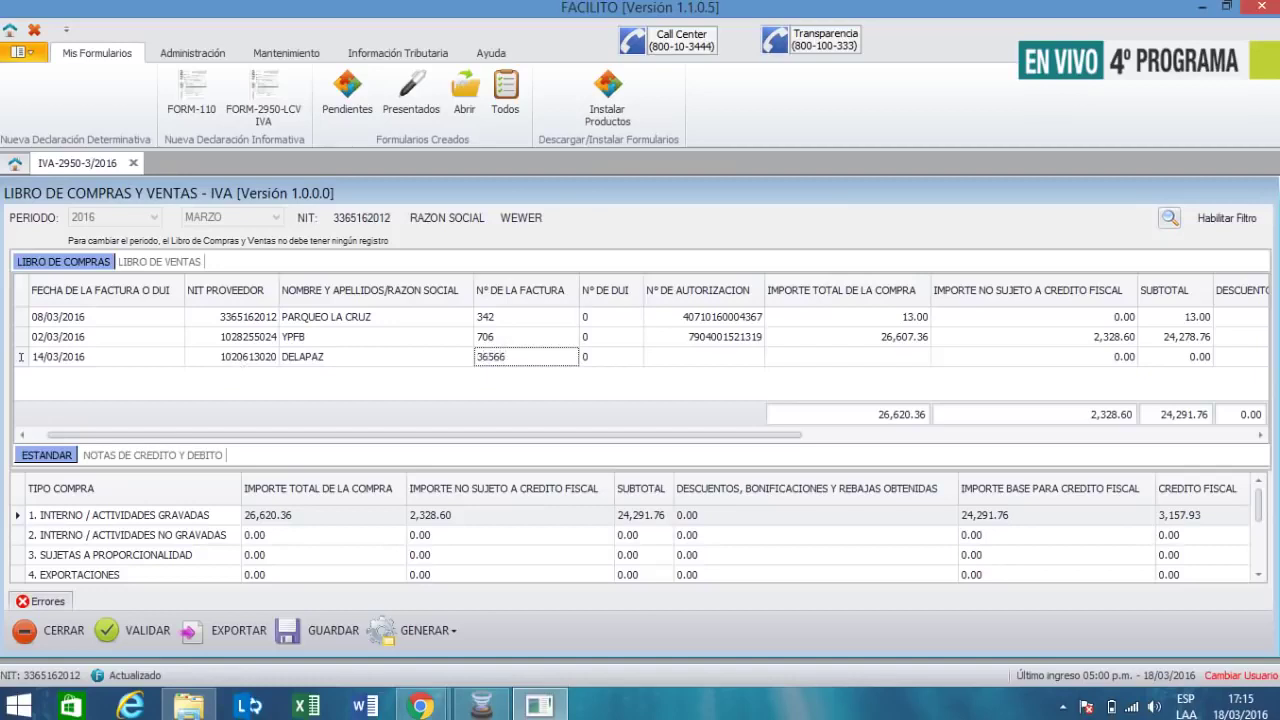
key(Tab)
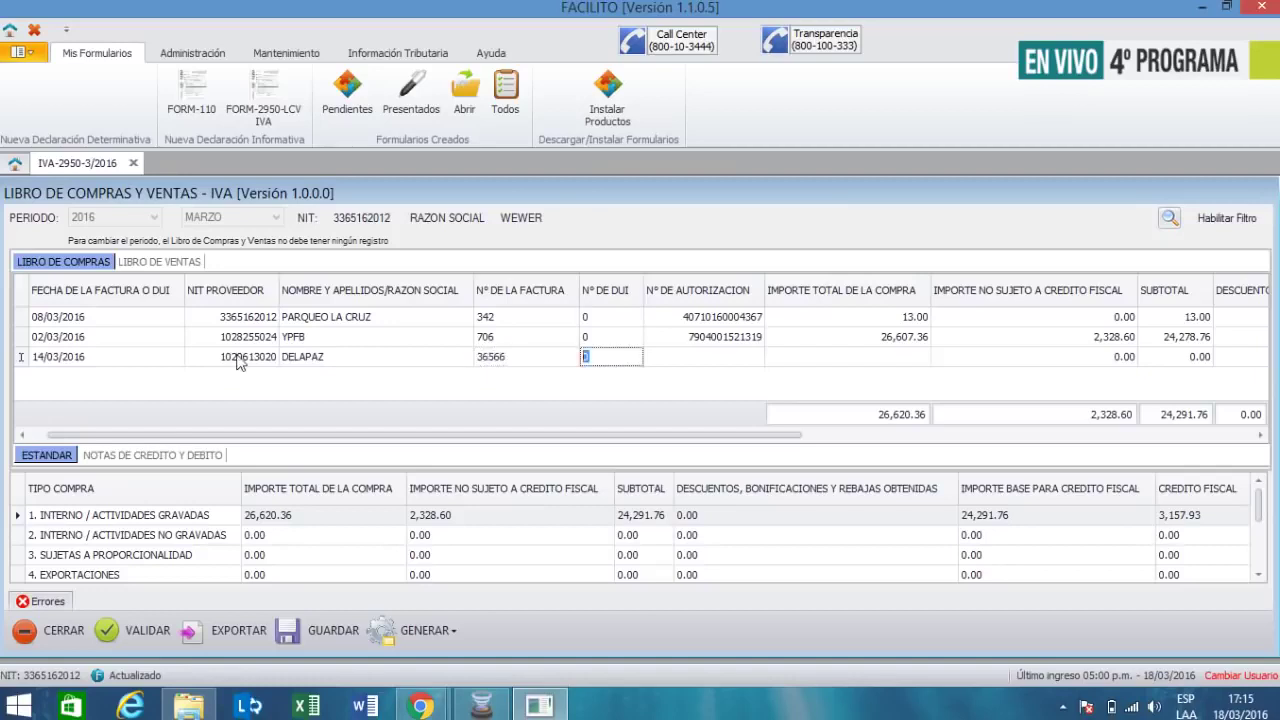
key(Tab)
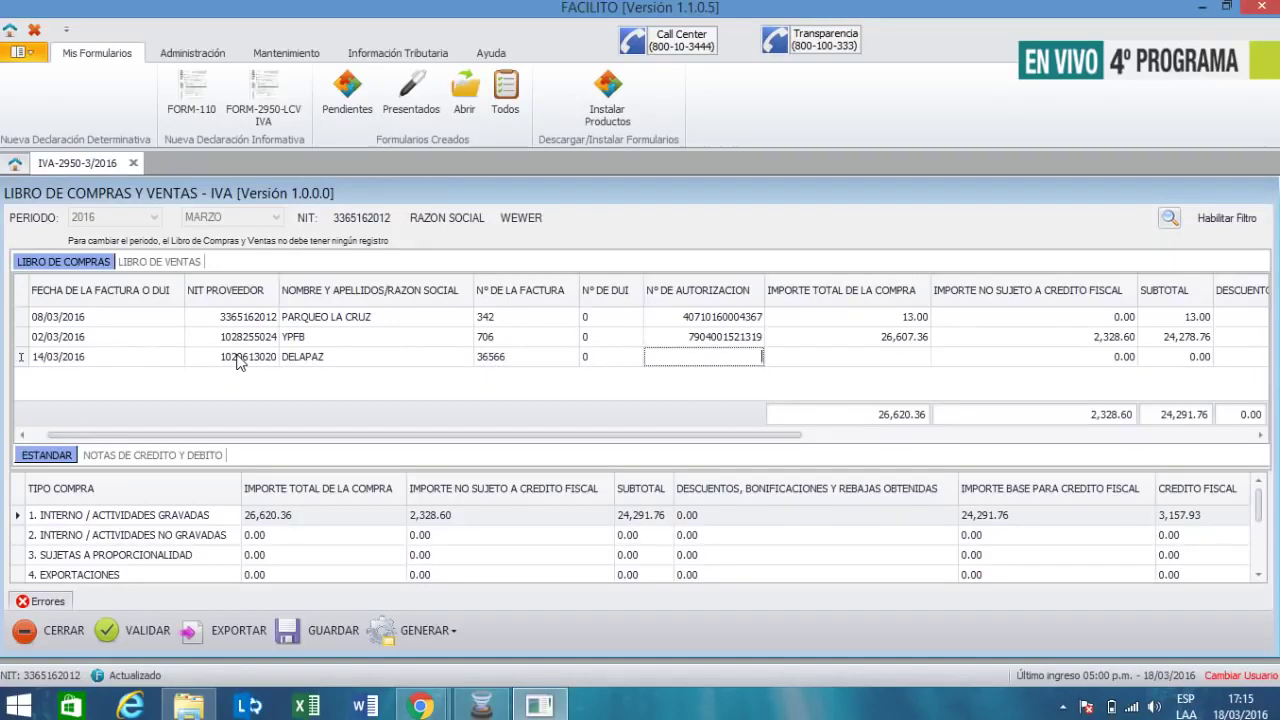
text(2904001436177)
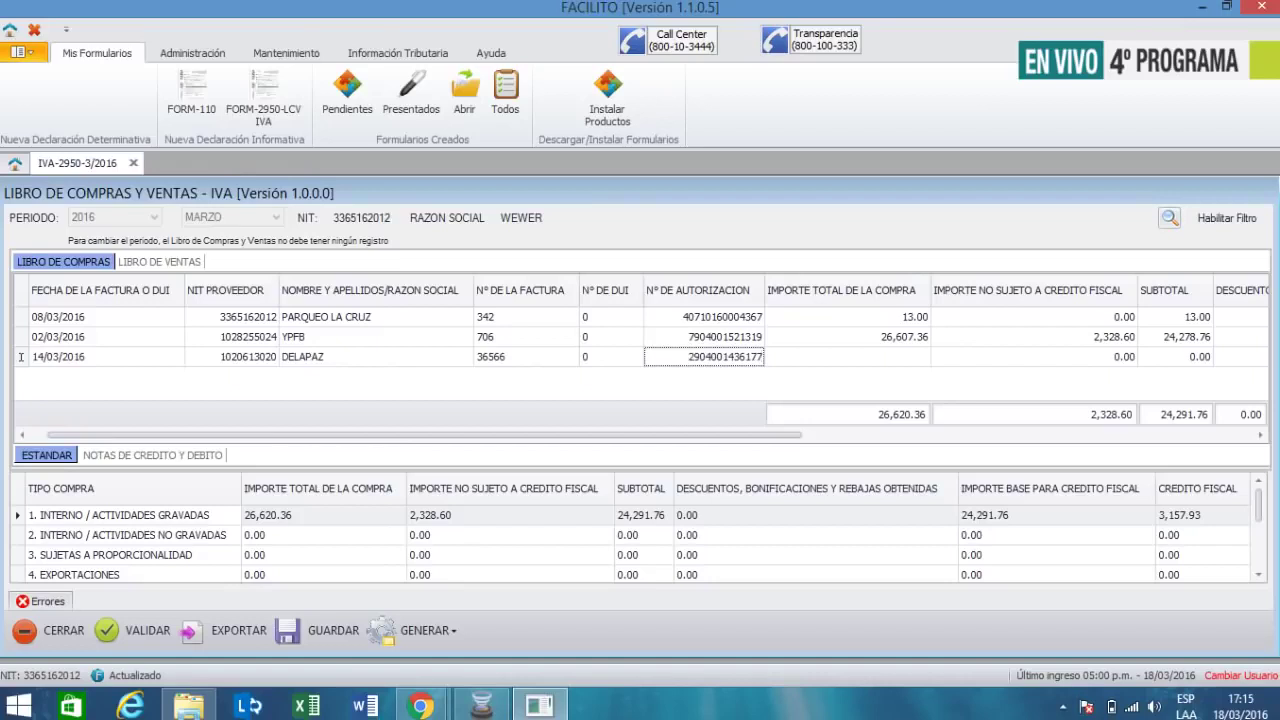
key(Tab)
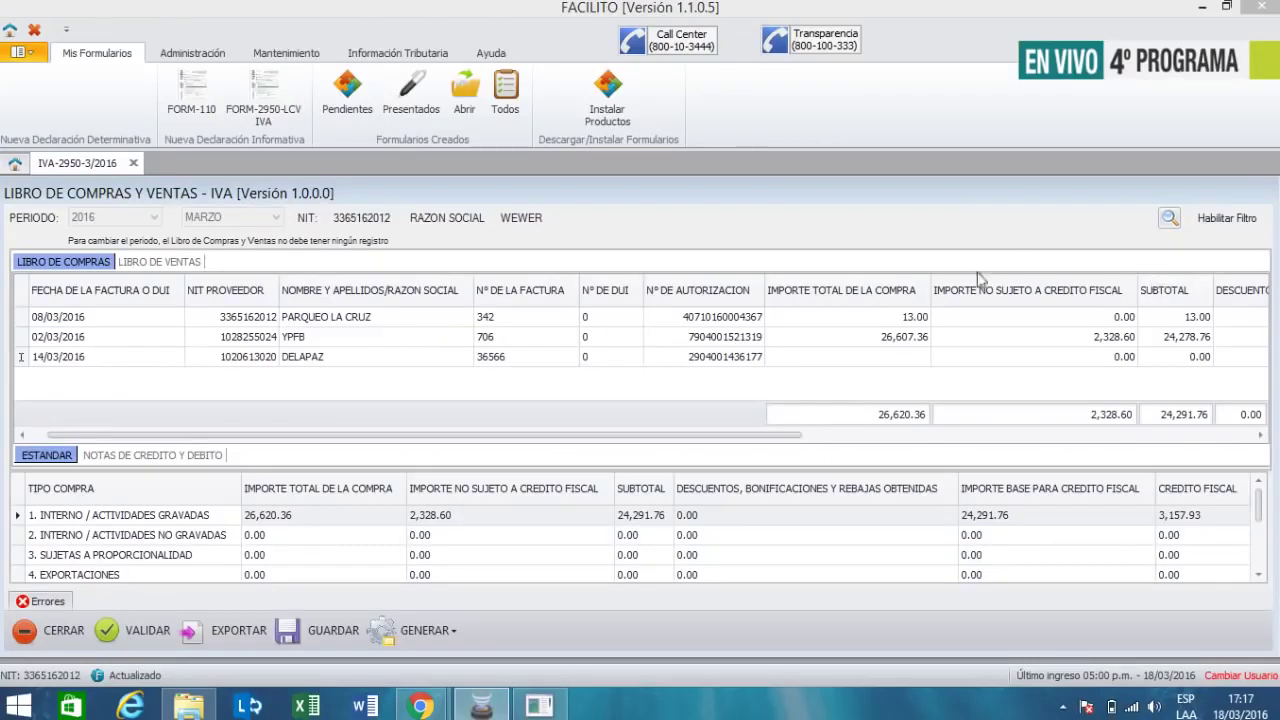
- Enter a 69.10 purchase total and 14.15 not subject to fiscal credit, leaving a 54.95 subtotal
click(925, 358)
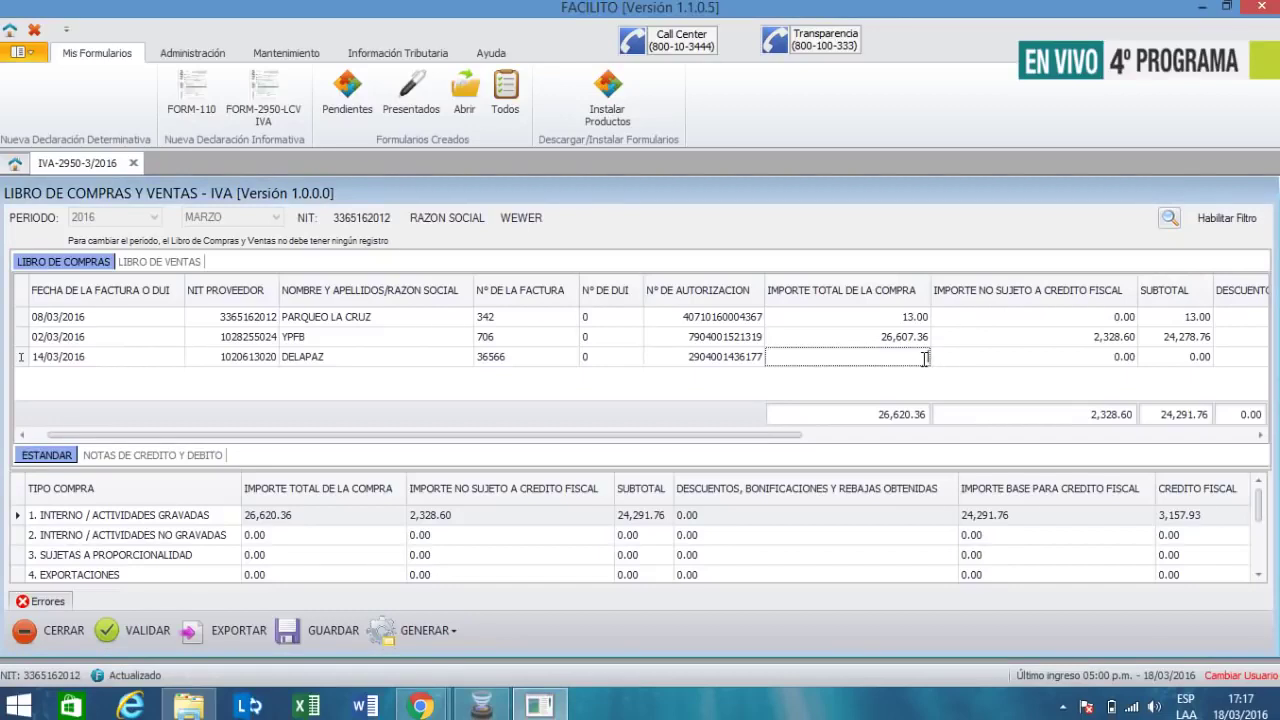
text(69.1)
key(Tab)
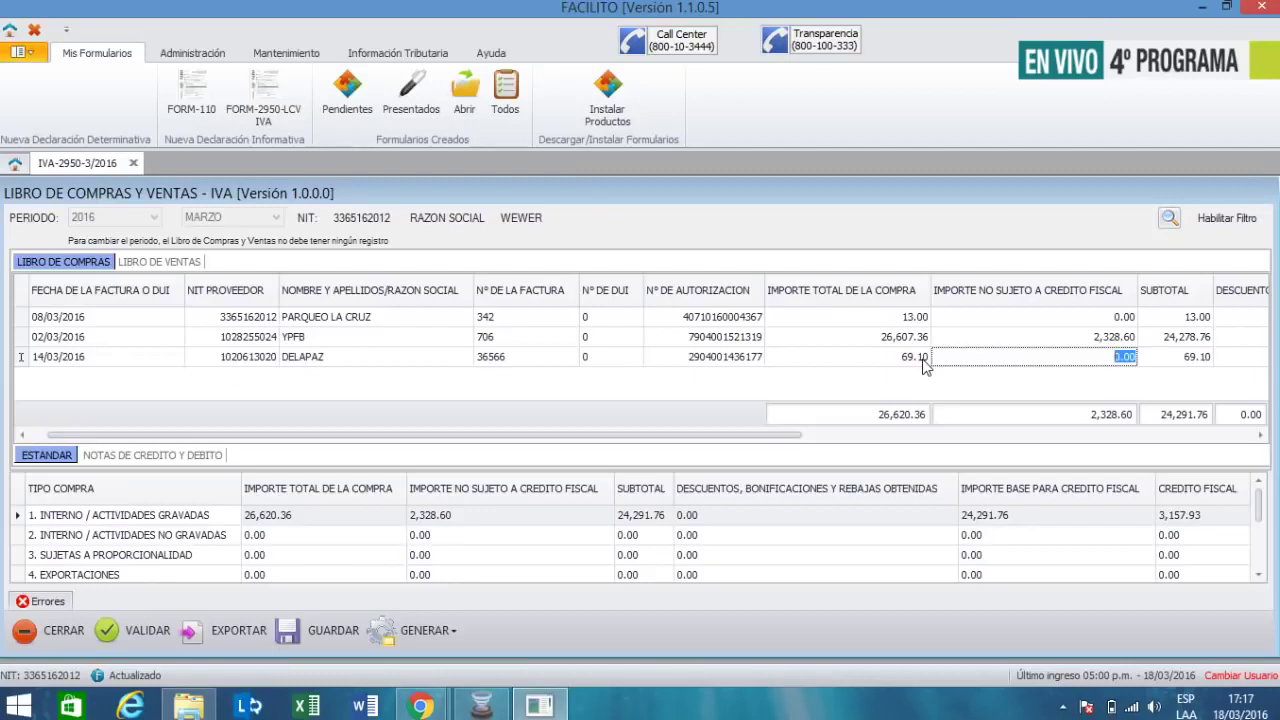
text(14.)
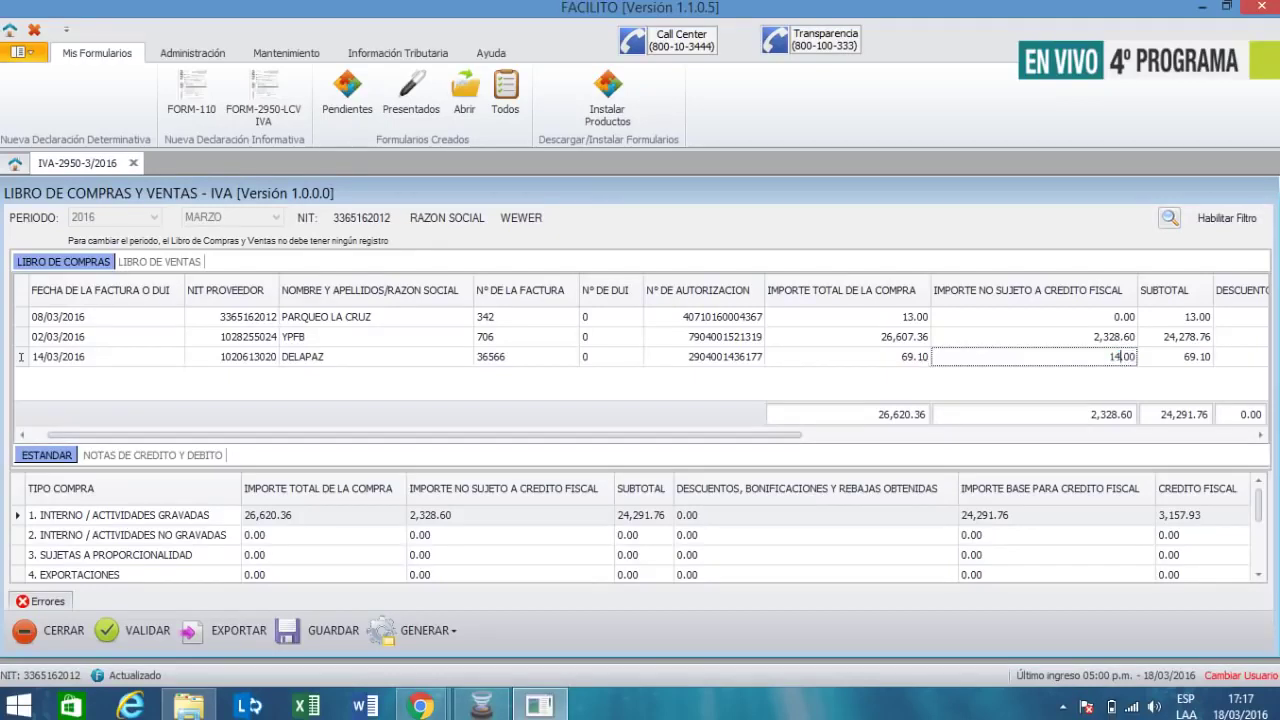
text(15)
key(Tab)
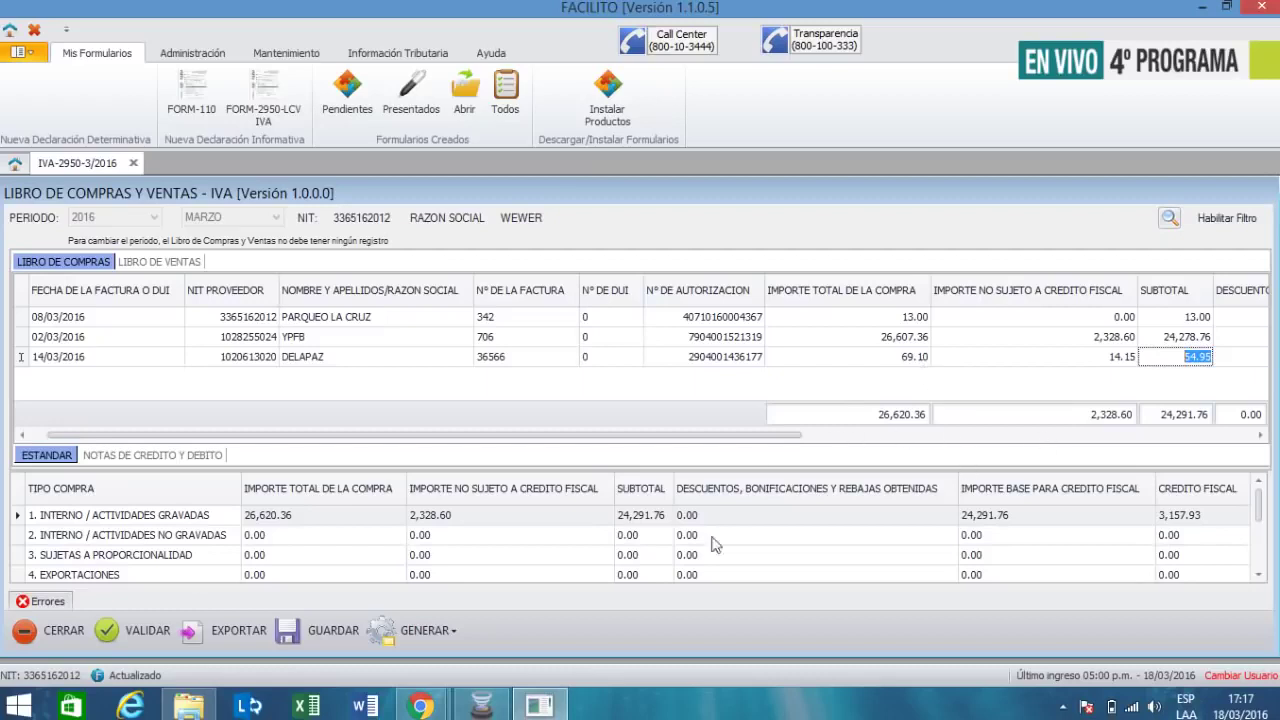
key(Return)
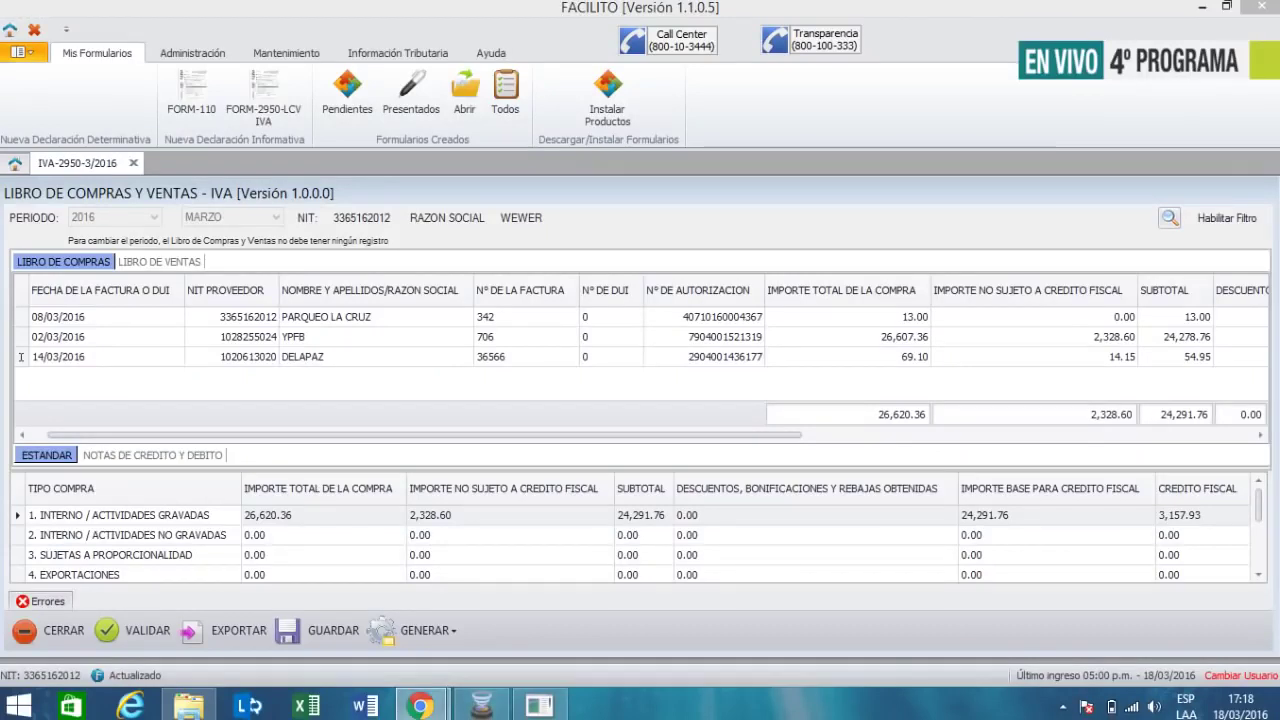
- Give the DELAPAZ row control code 75-01-84-69 and run validation on the three-invoice ledger
click(1172, 355)
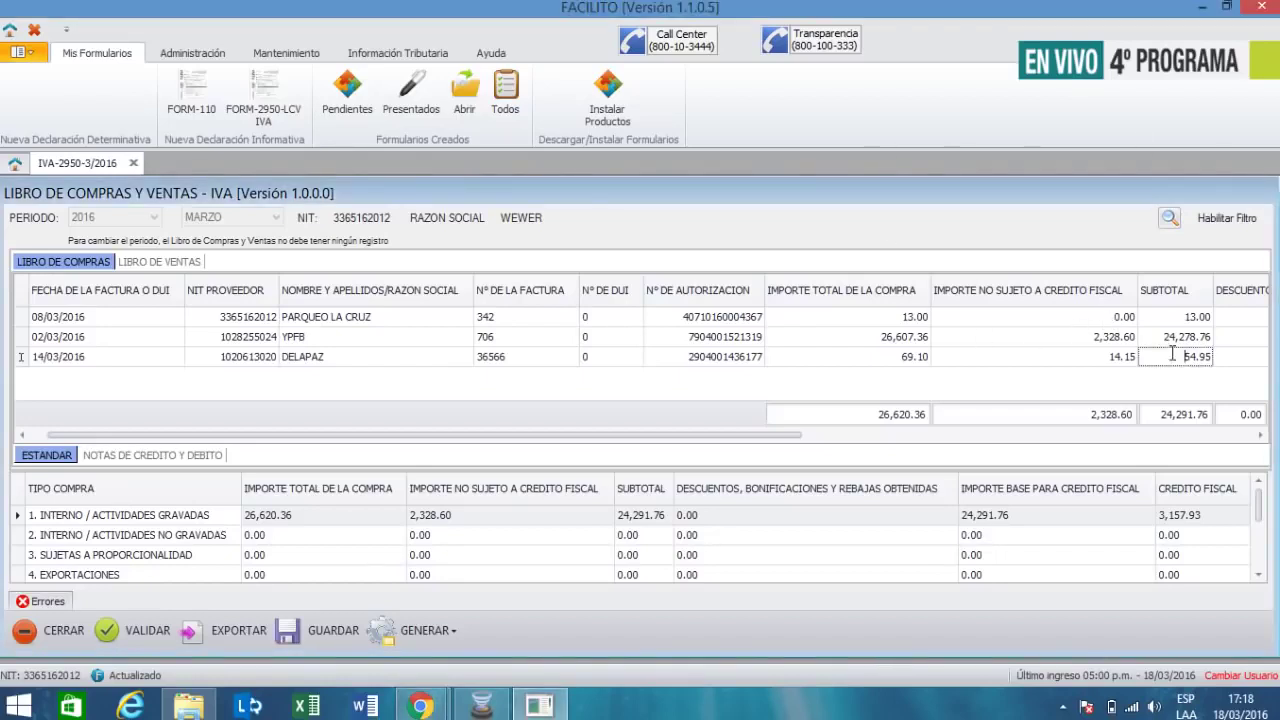
key(Tab)
key(Tab)
key(Tab)
key(Tab)
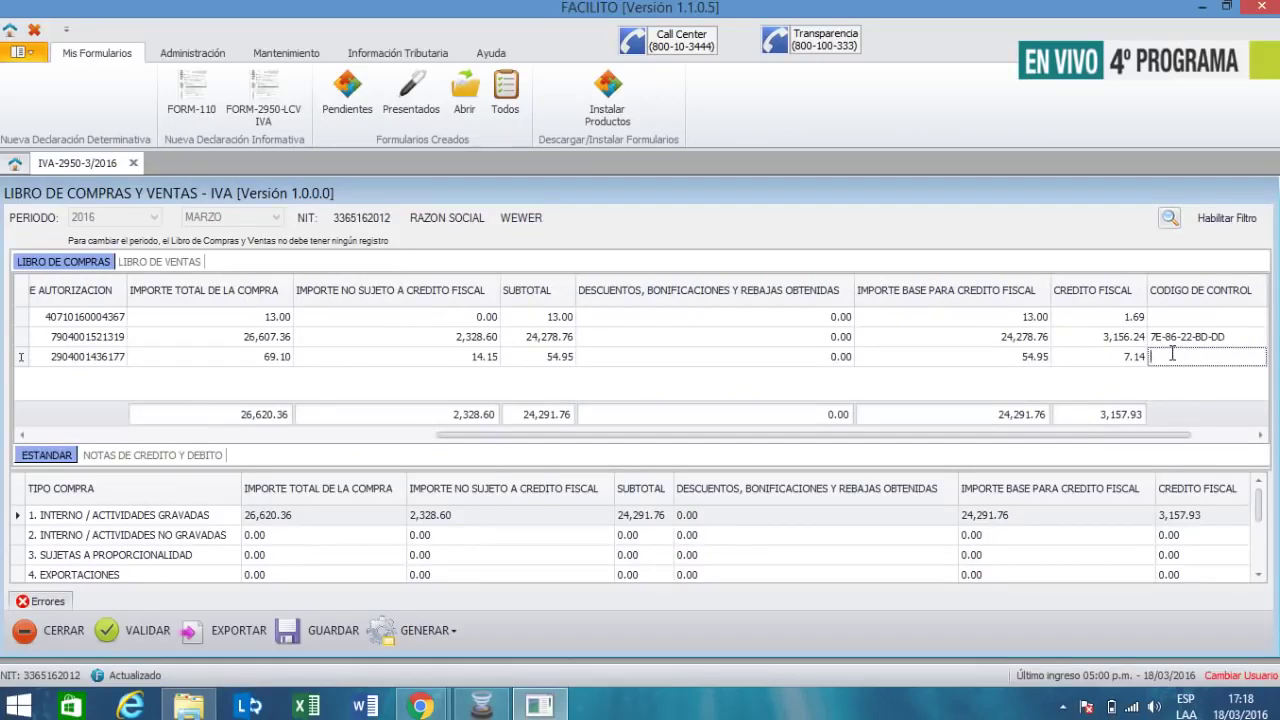
text(7)
text(5-0A)
text(-8)
text(4)
text(-69)
key(Tab)
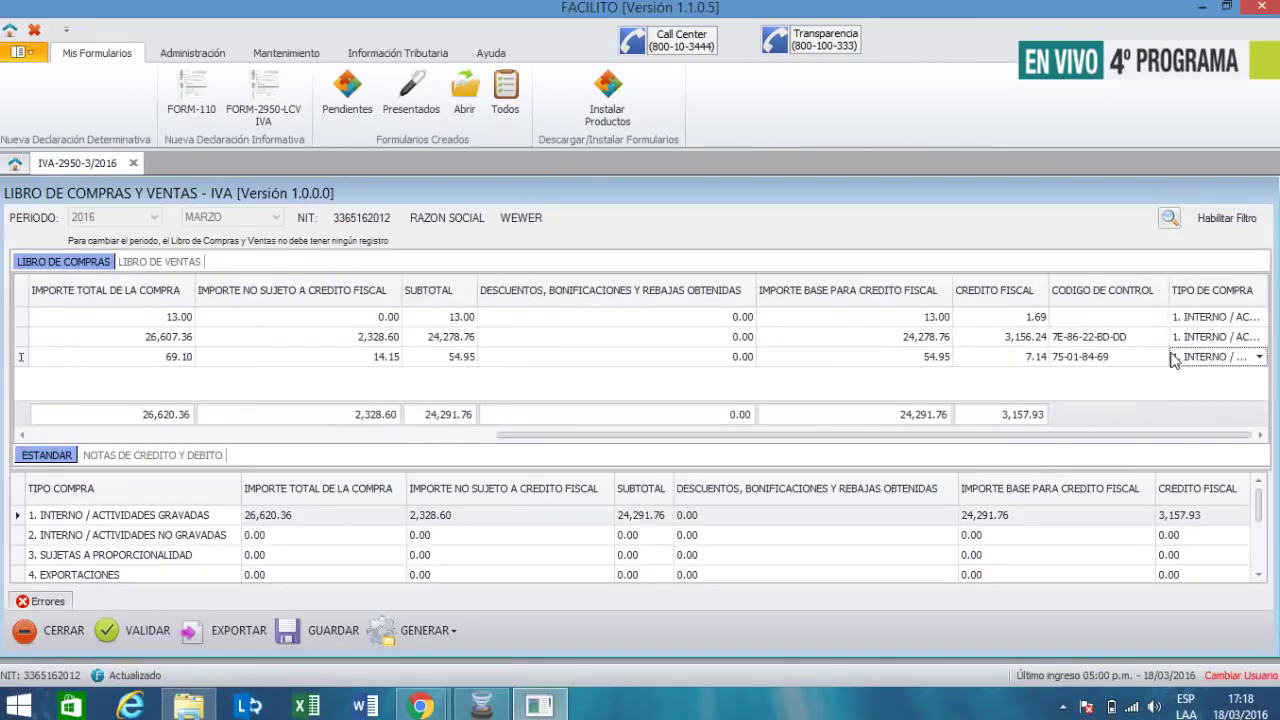
click(148, 634)
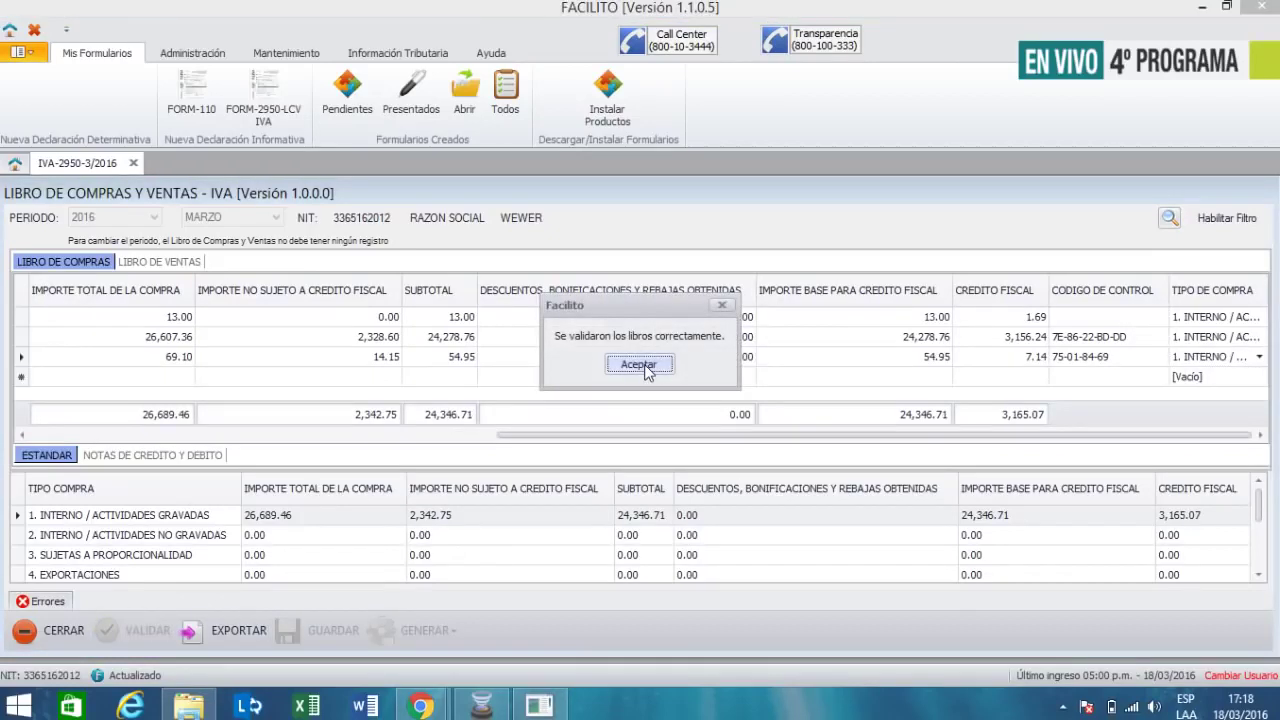
- Dismiss the validation-success message, scroll the grid back left, and begin a fourth row's date
click(640, 364)
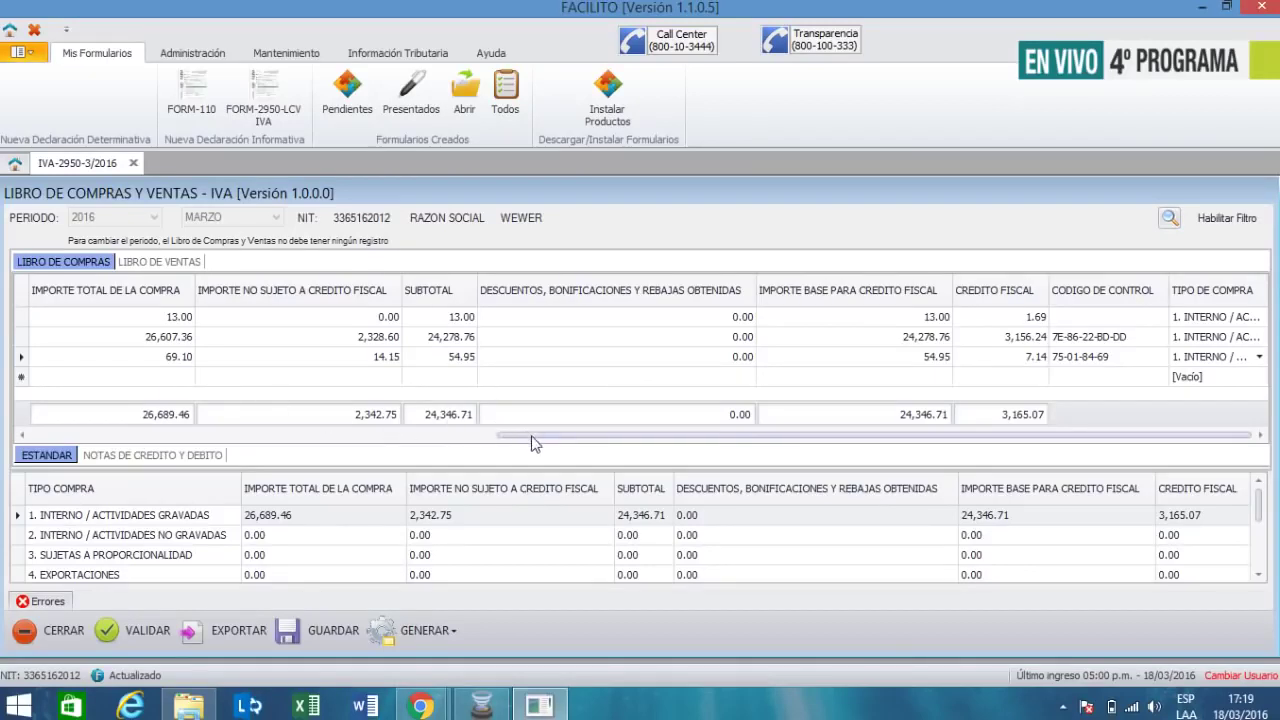
drag(530, 443, 113, 481)
drag(218, 437, 130, 441)
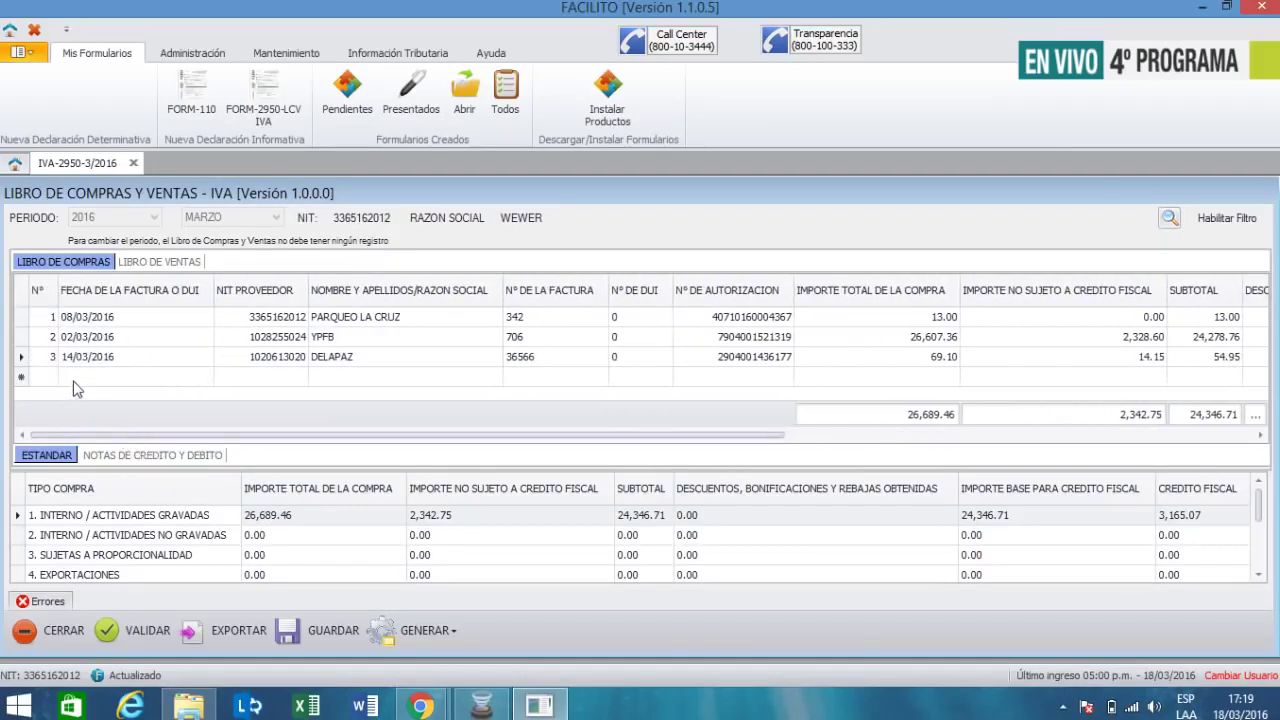
click(75, 379)
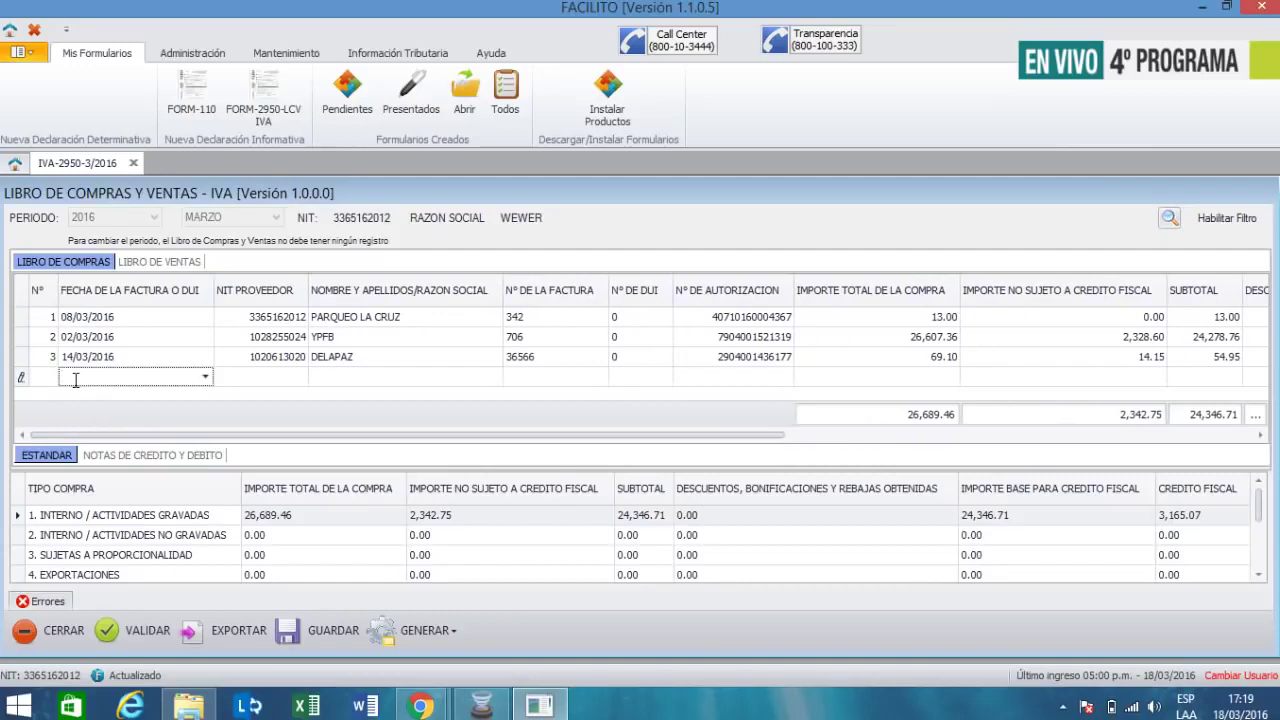
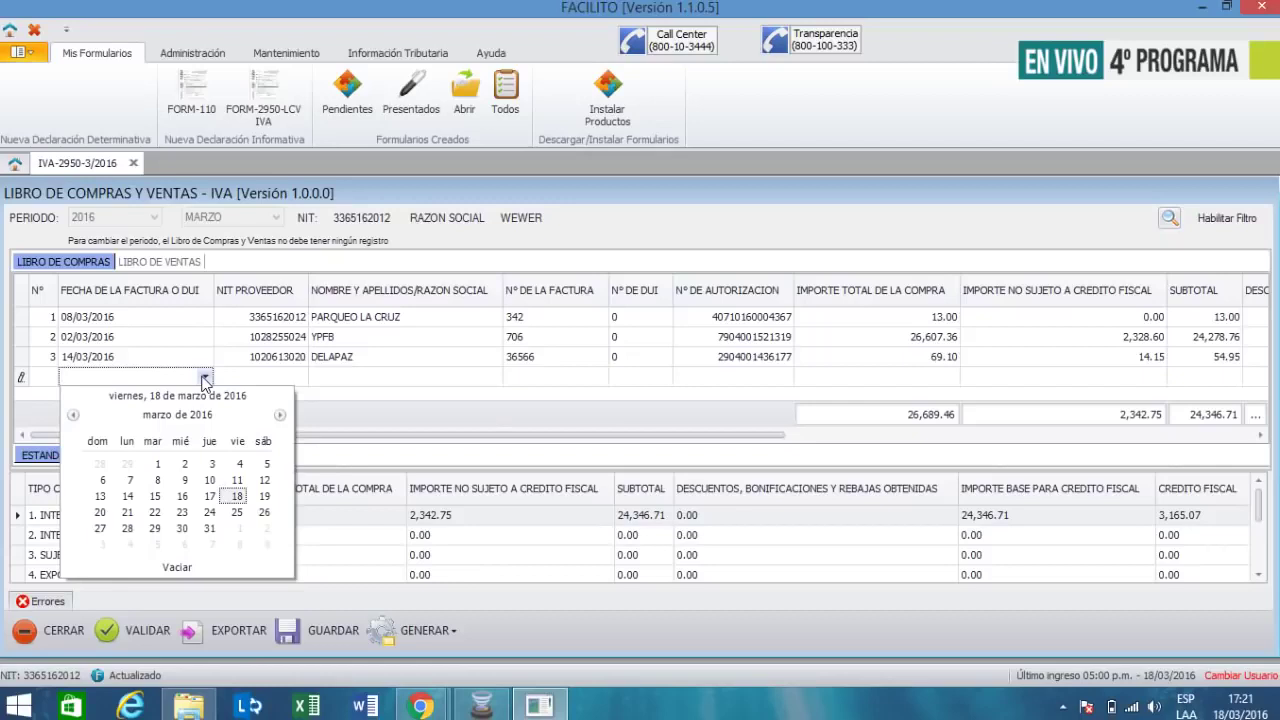
click(184, 480)
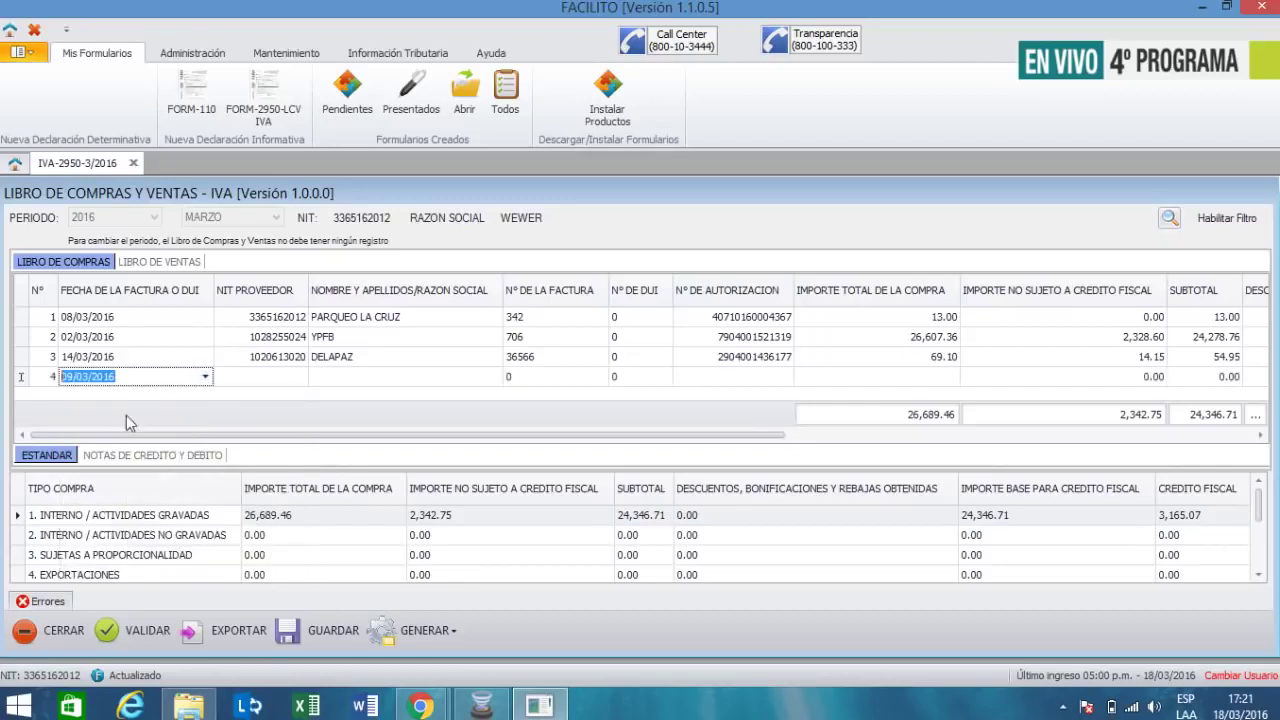
click(267, 376)
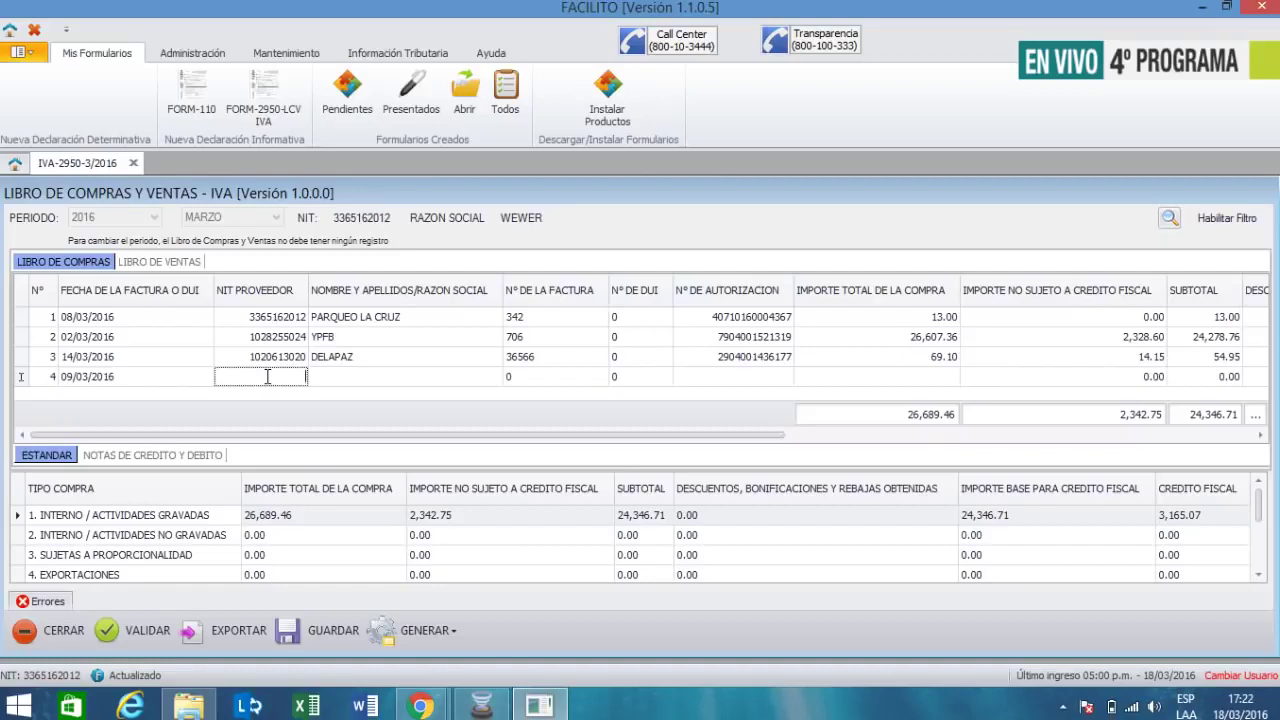
key(Tab)
text(BOA)
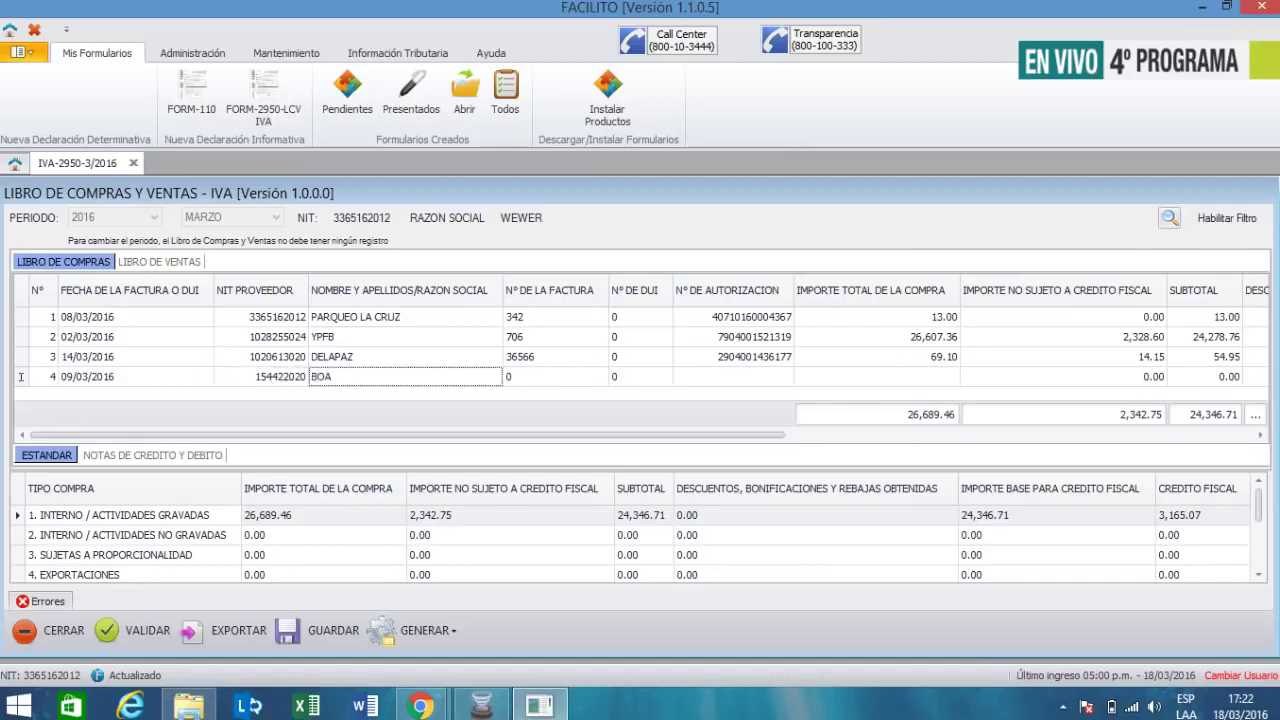
key(Tab)
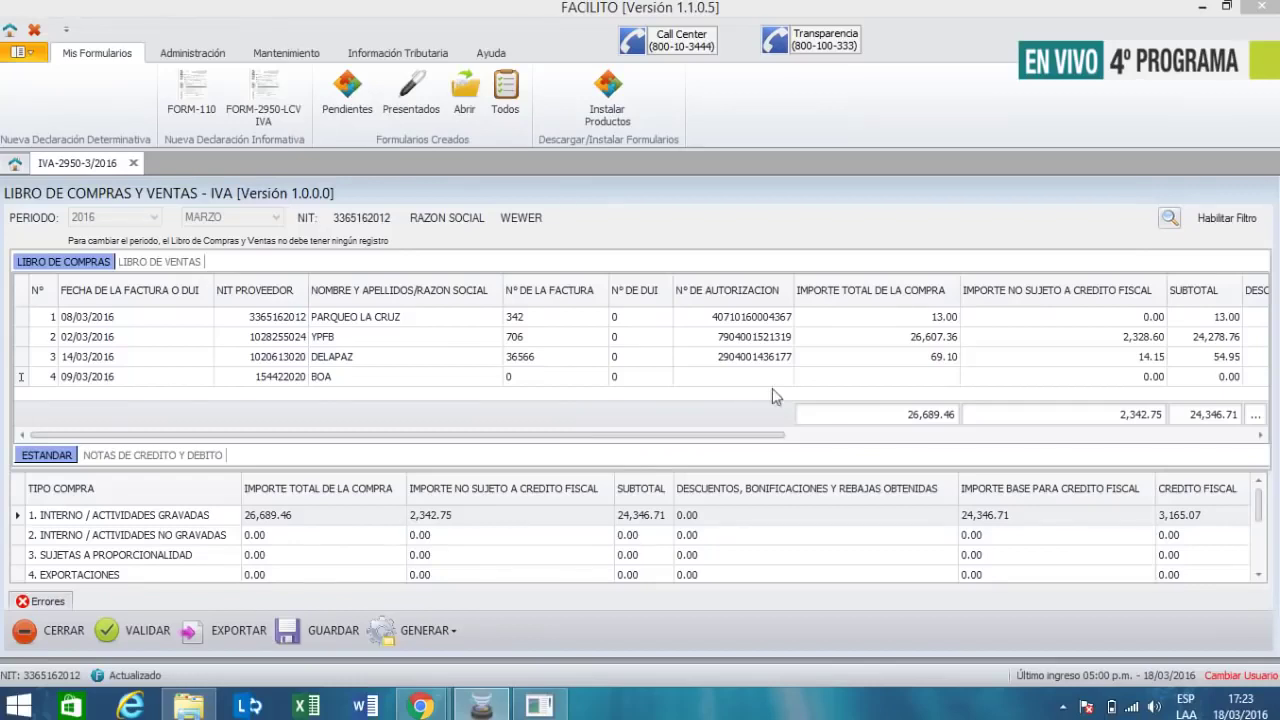
- Enter the e-ticket number as the BOA invoice number, leave DUI at 0, and set authorization 1
click(531, 378)
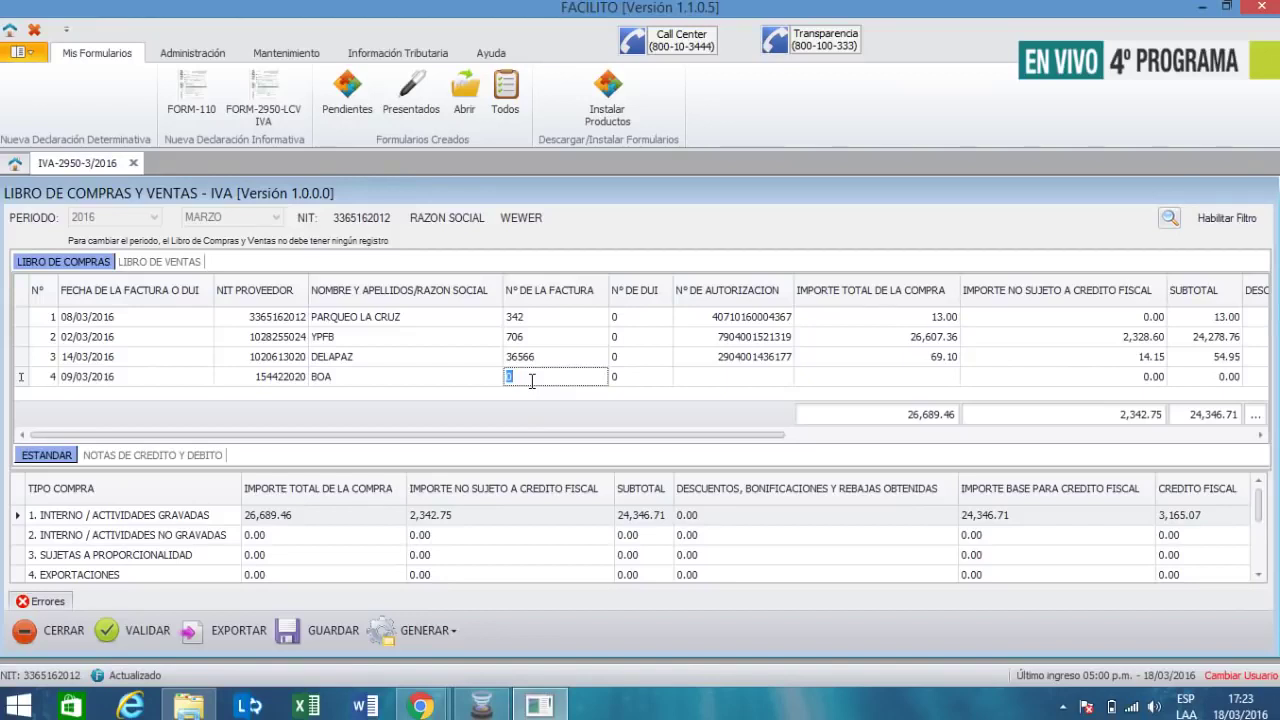
key(Tab)
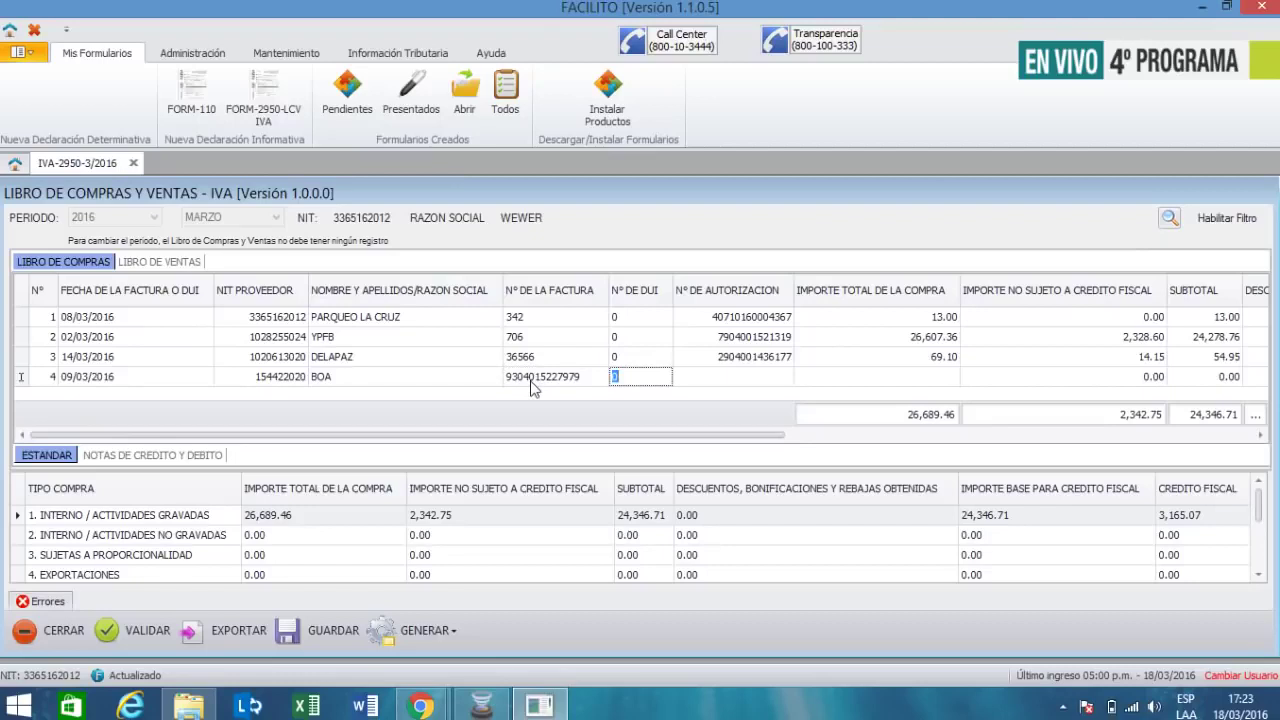
key(Tab)
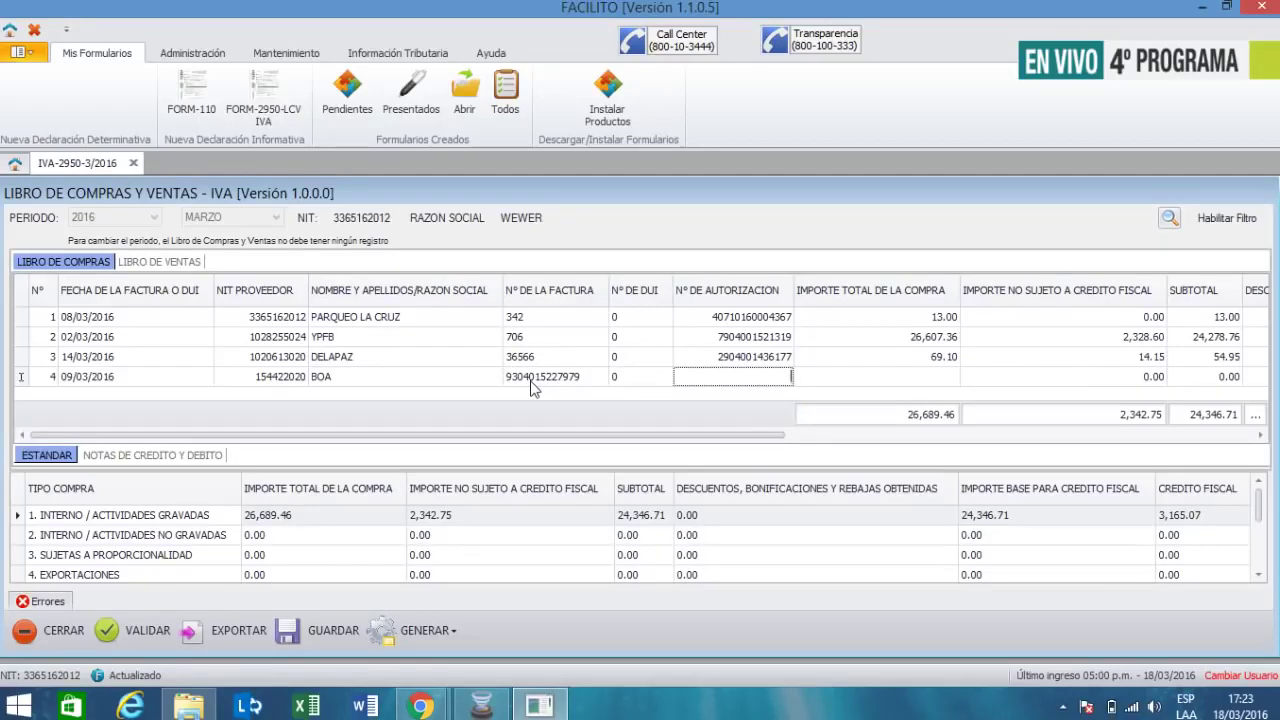
text(1)
key(Tab)
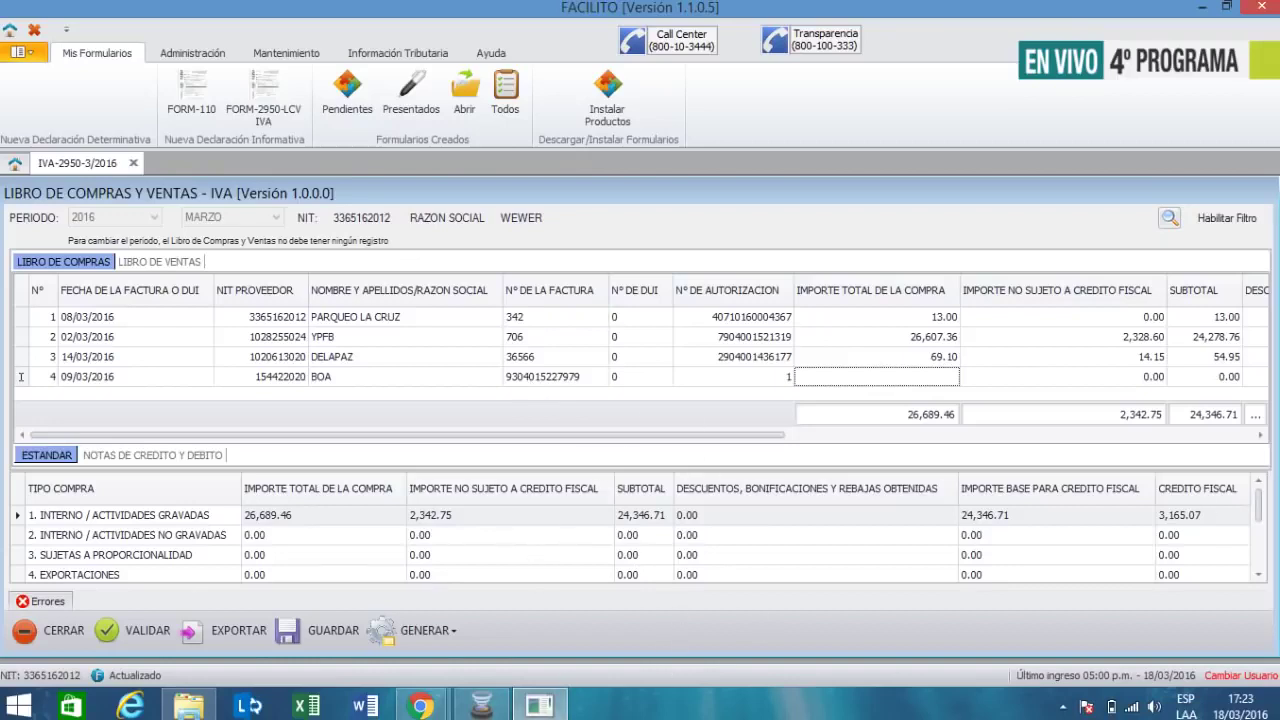
click(481, 705)
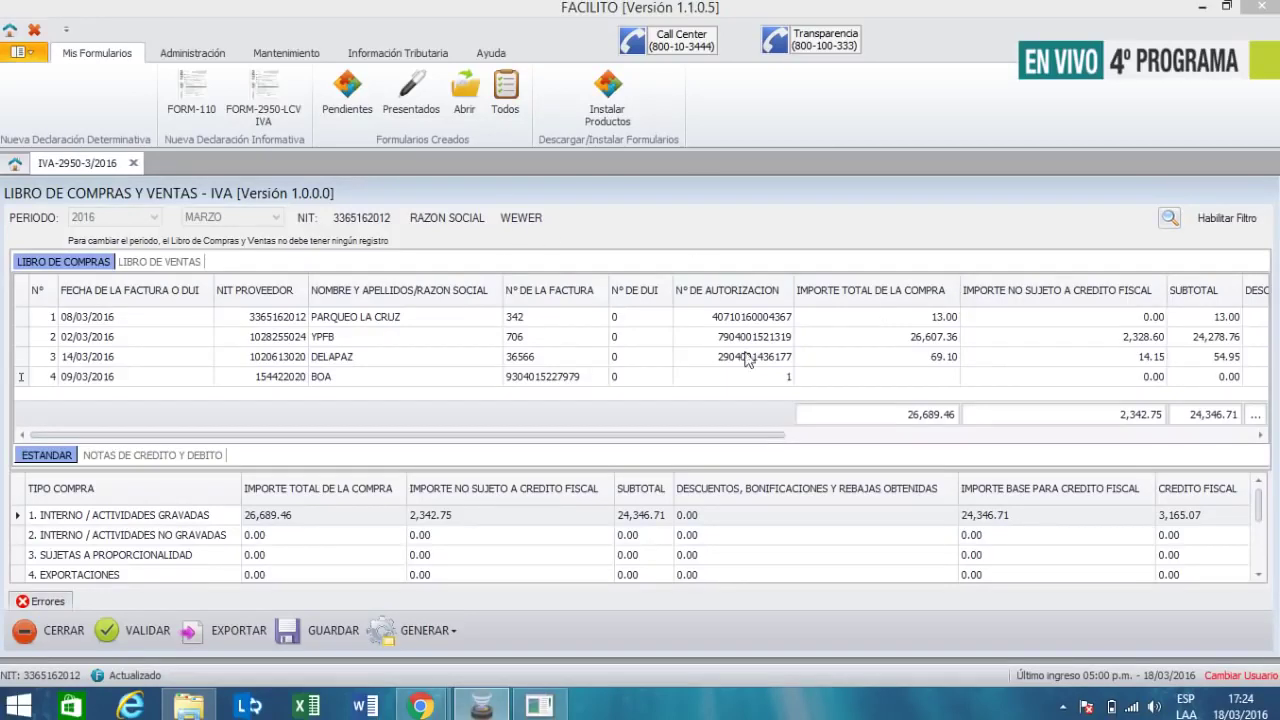
- Enter 4,234.87 as the BOA row's total purchase, giving a 4,234.87 subtotal, then launch Excel
click(922, 378)
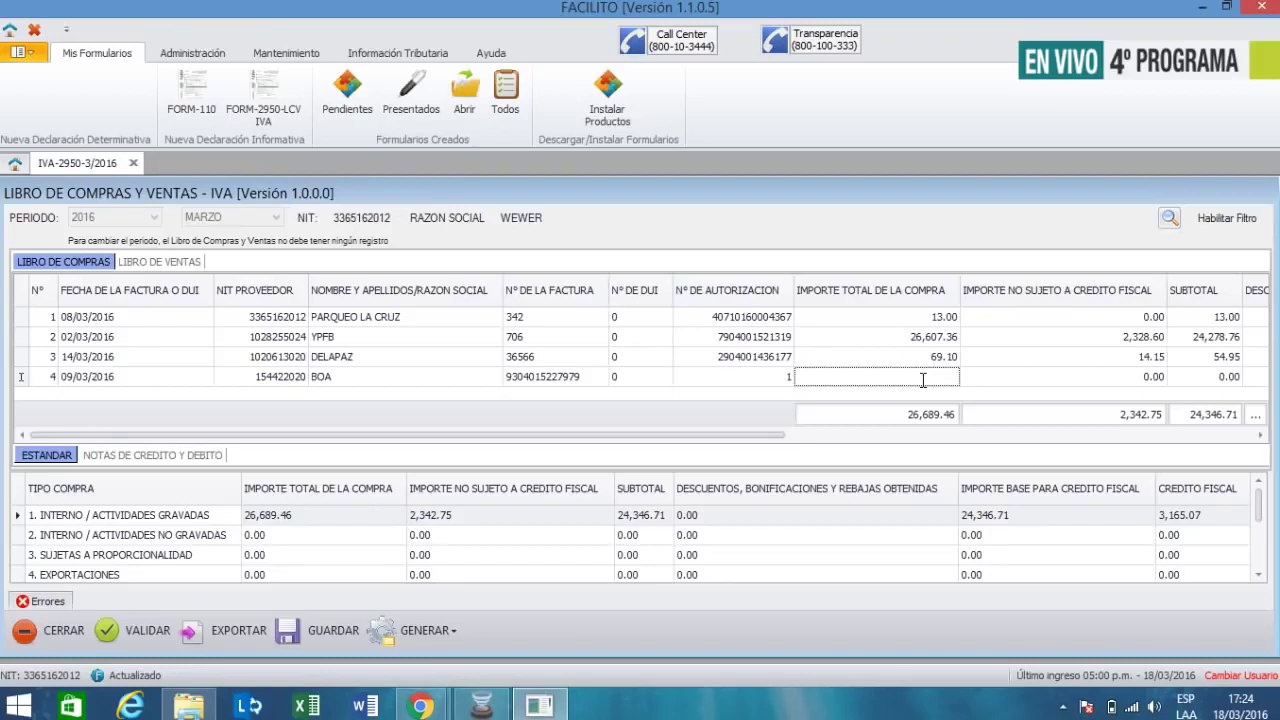
text(4,234.87)
key(Tab)
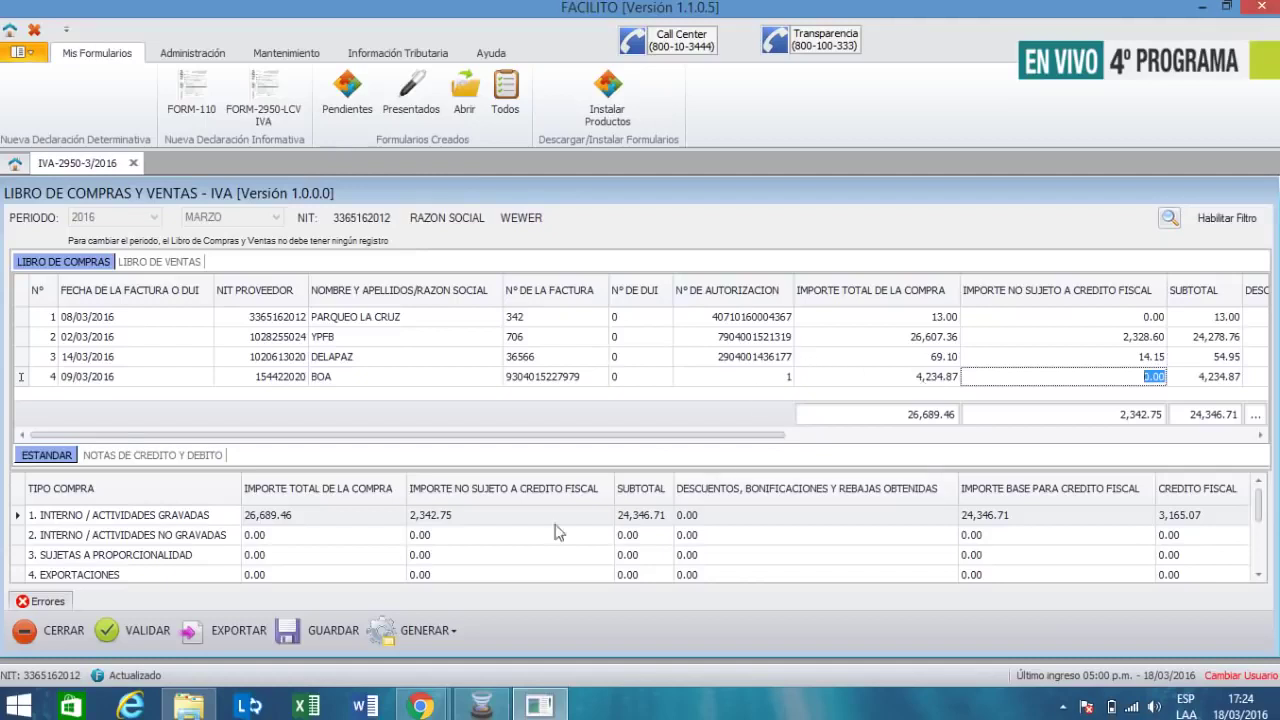
click(305, 708)
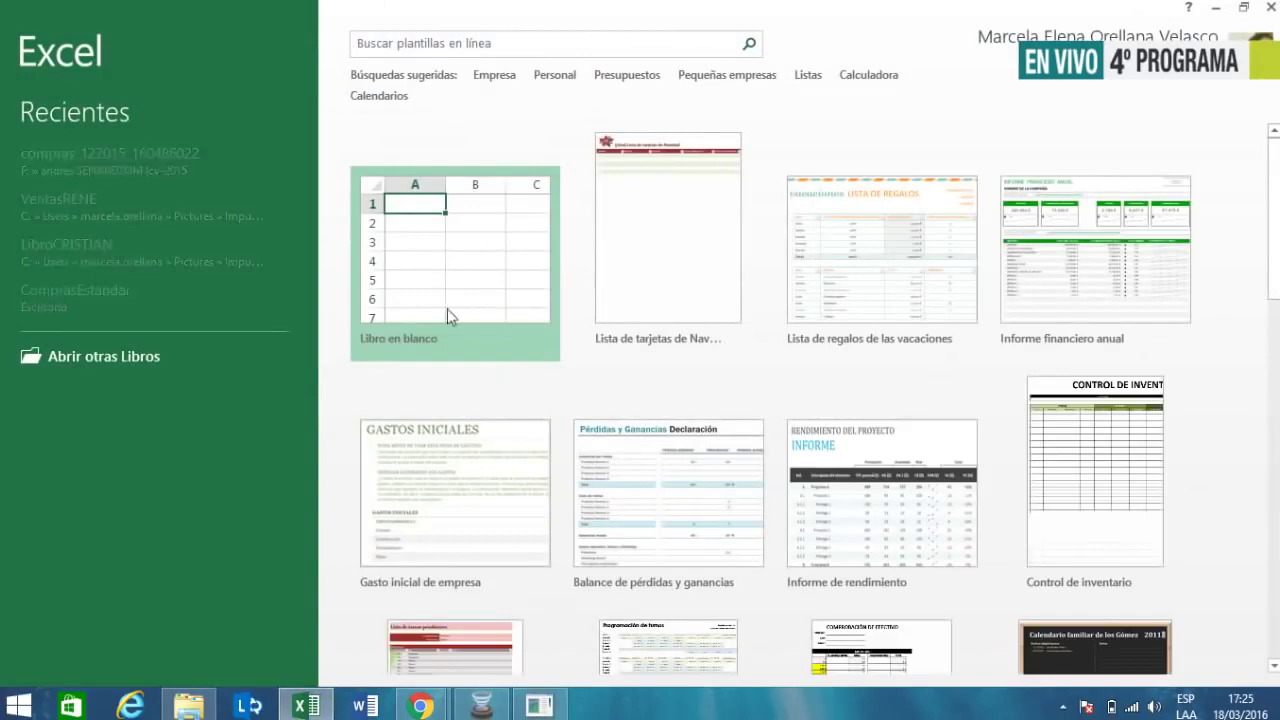
- Open a blank Excel workbook and cancel the insert-cells prompt without inserting anything
click(447, 316)
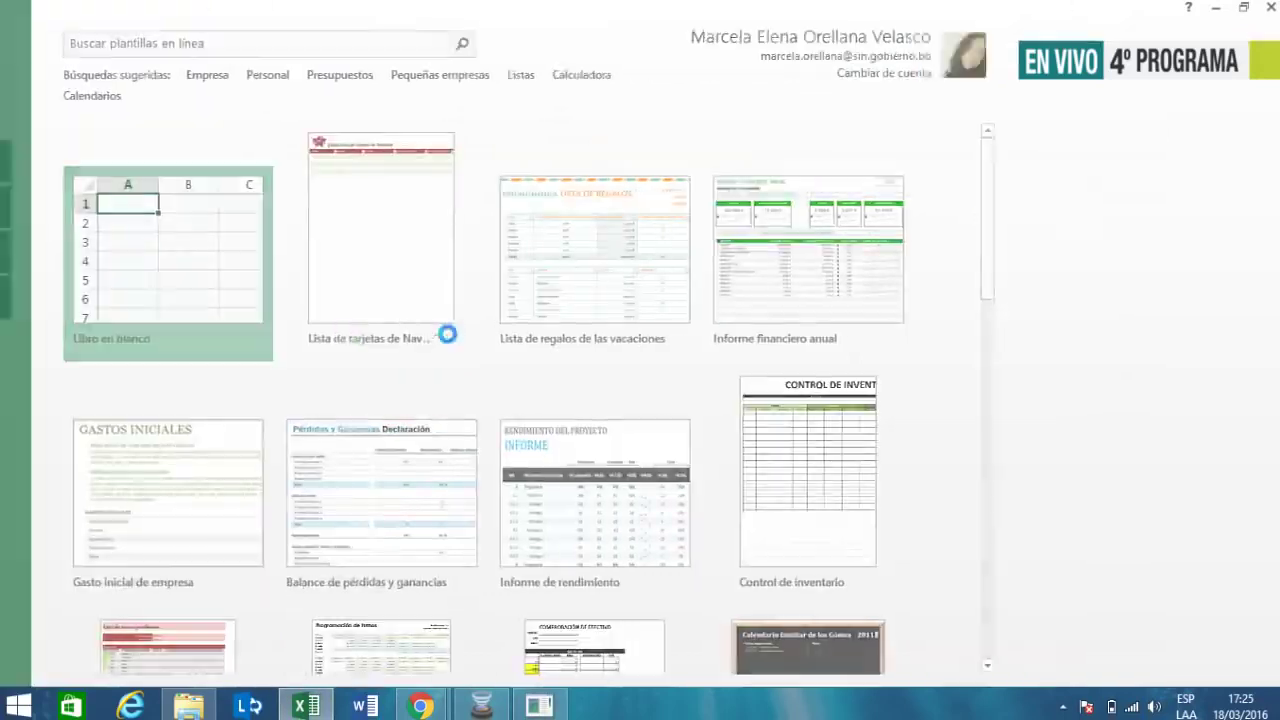
click(438, 185)
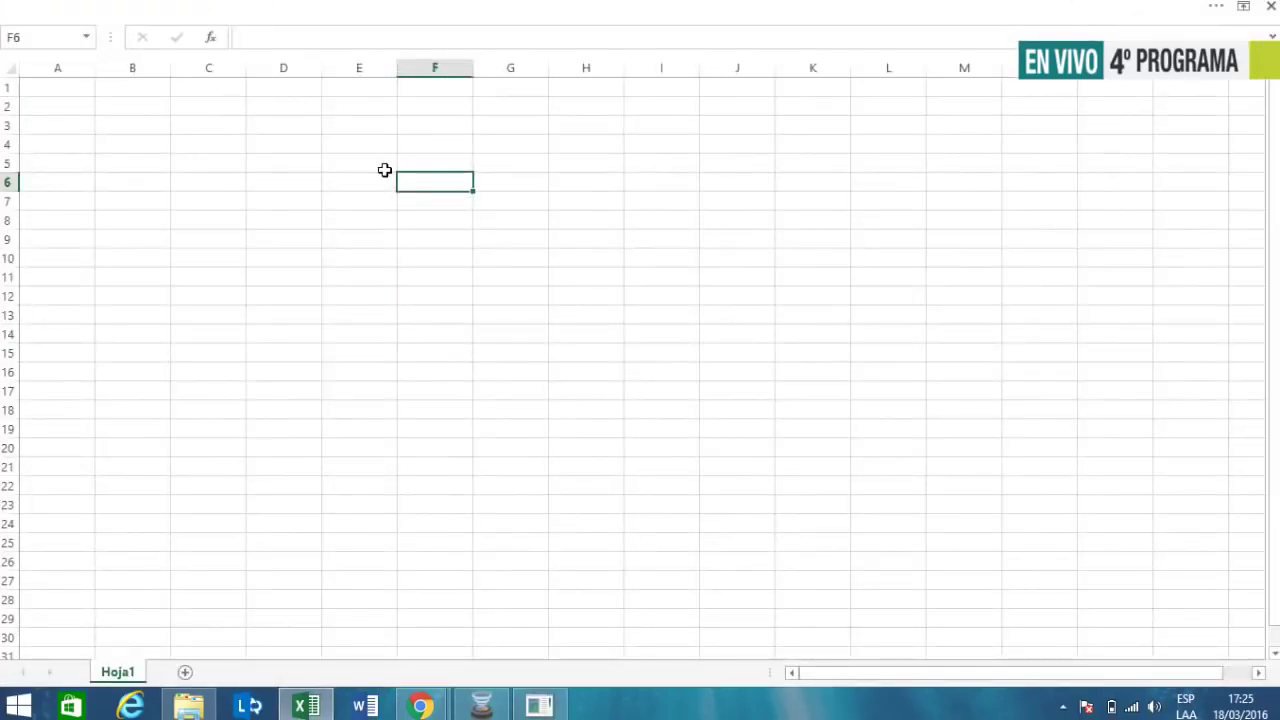
key(ctrl+plus)
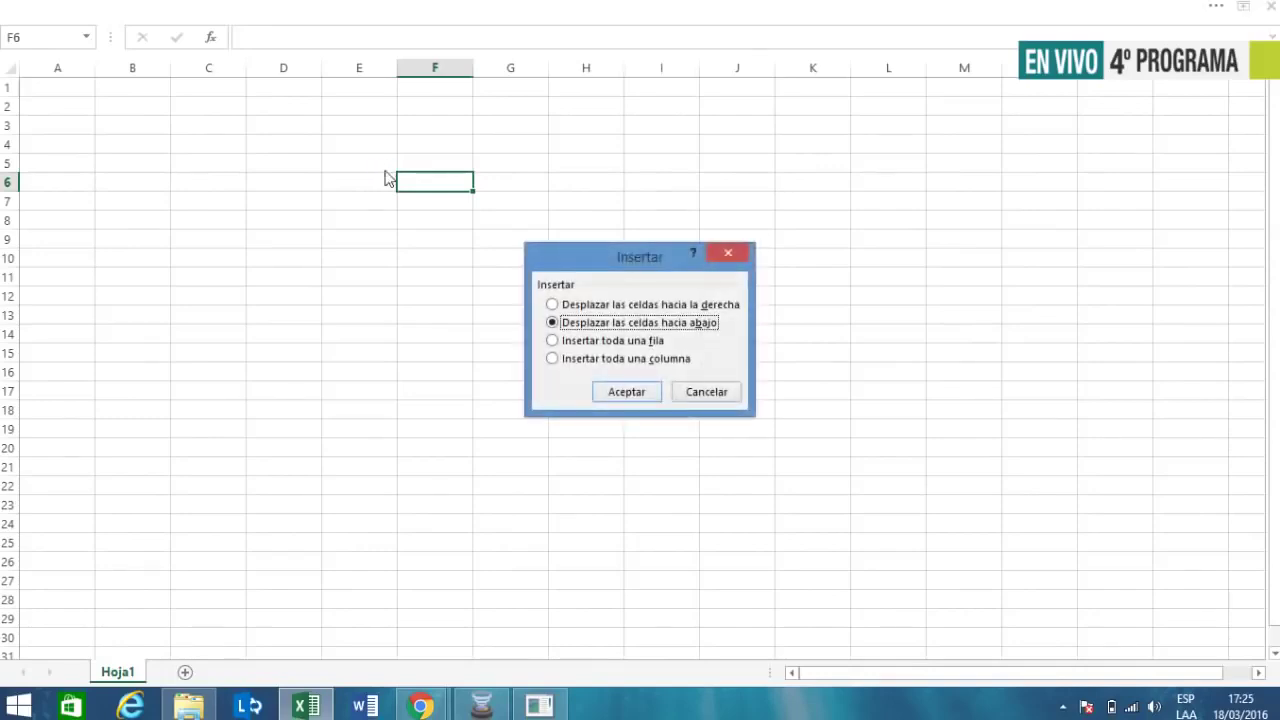
click(702, 396)
scroll(600, 386, up, 6)
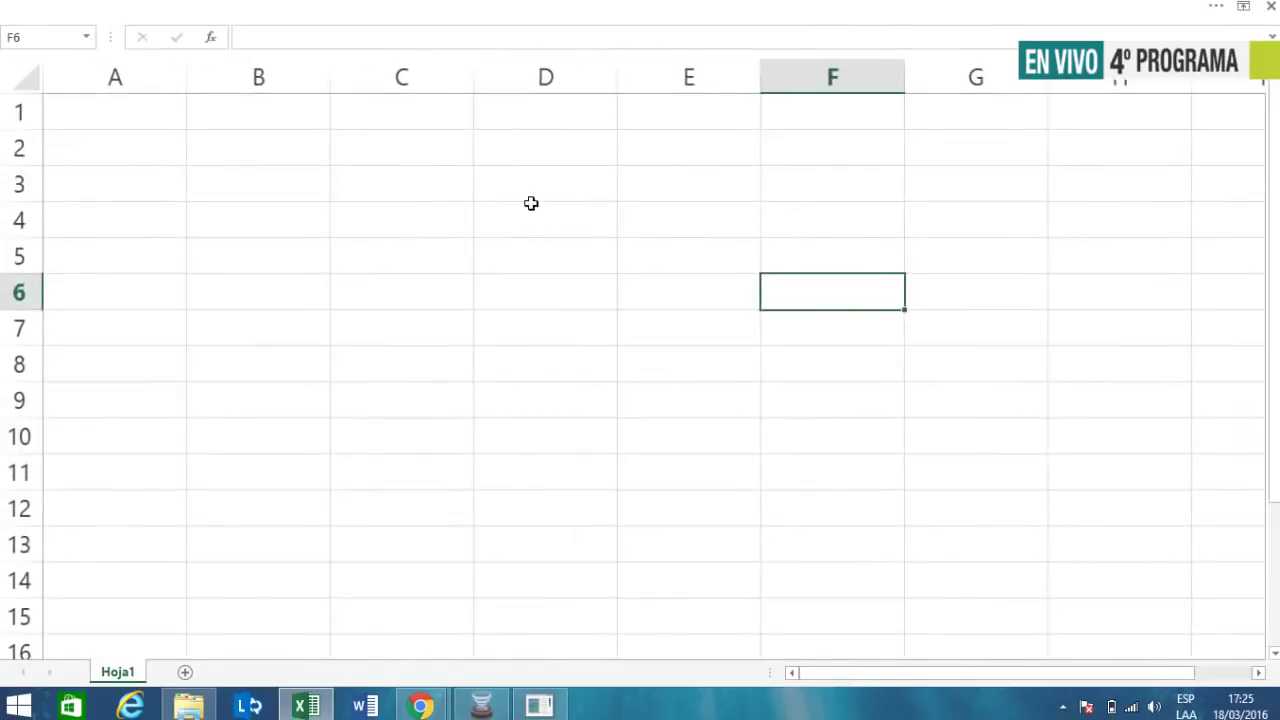
- Enter 667.81 in D3 and 6.96 in D4
click(531, 195)
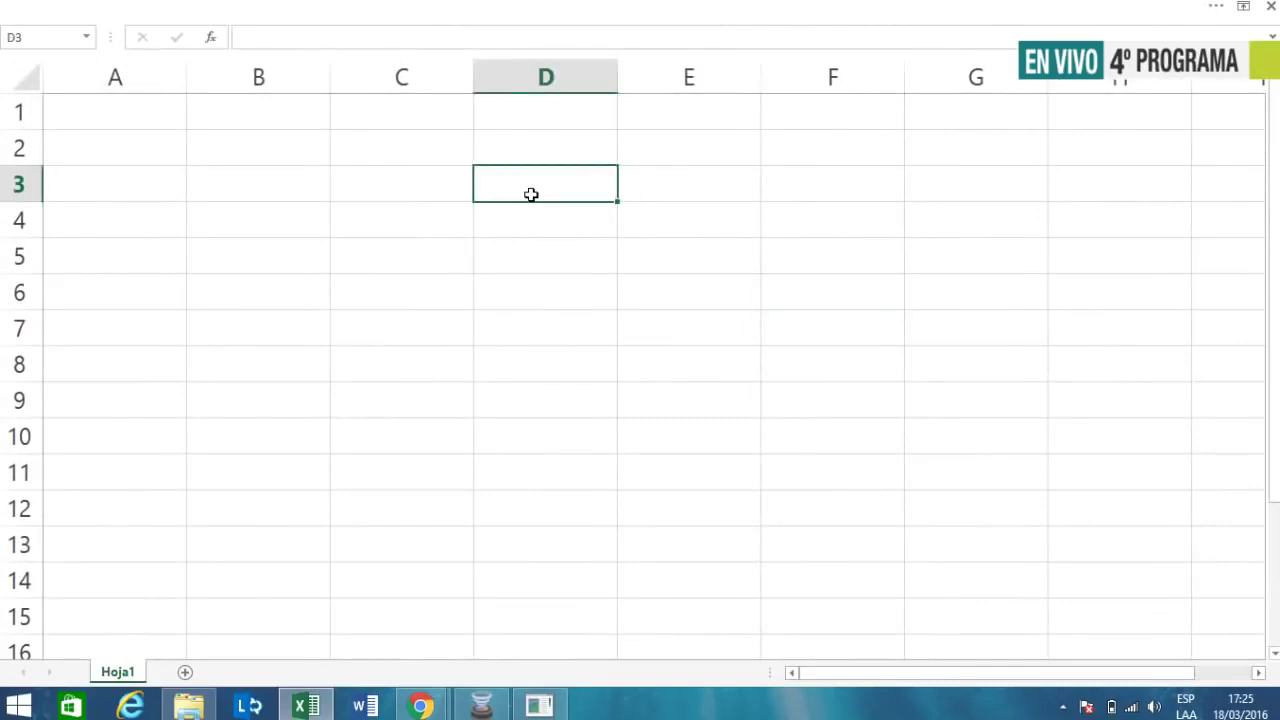
double_click(531, 195)
text(667)
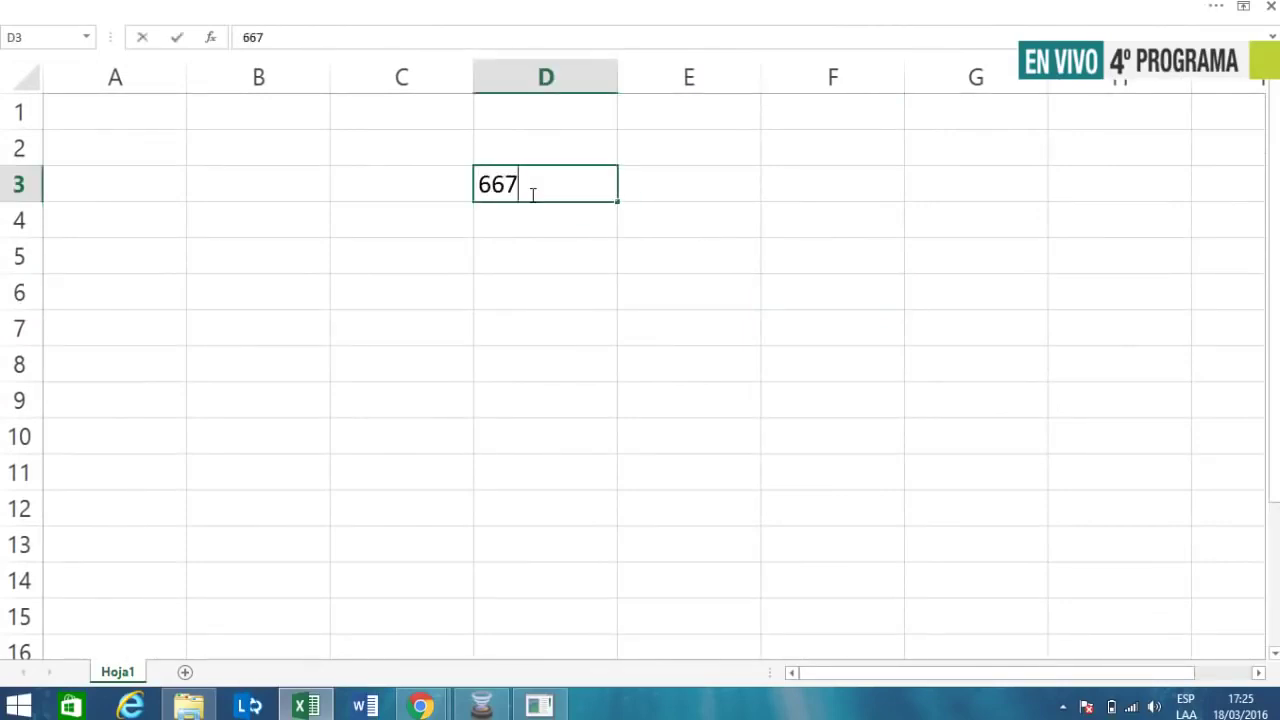
text(.81)
key(Return)
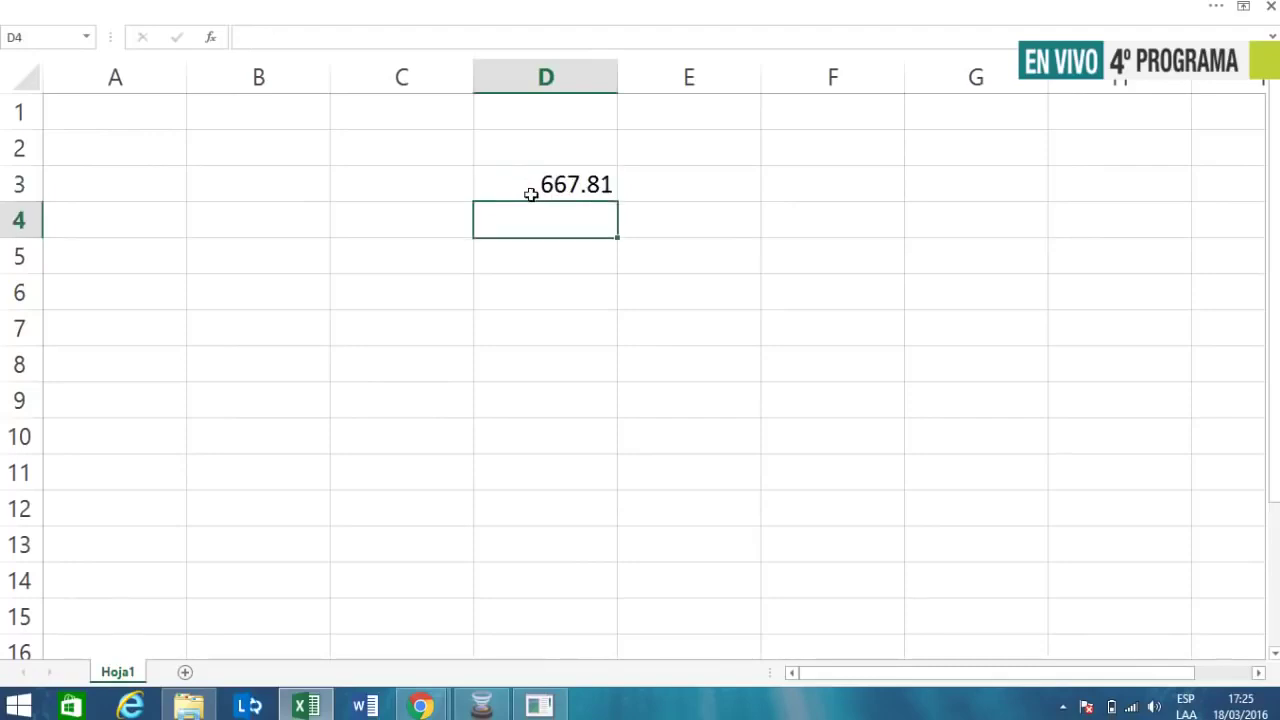
text(6.96)
key(Return)
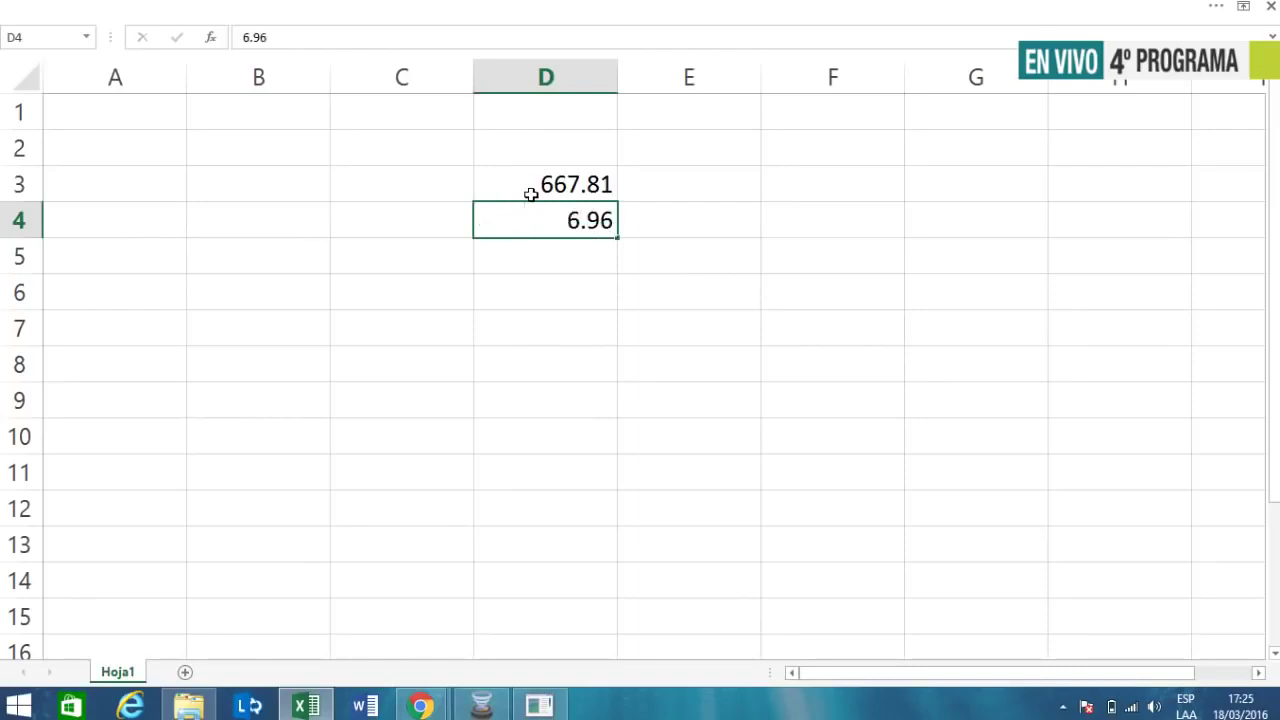
- Put the formula =+D3*D4 in D5 to get 4647.9576, then return to Facilito
text(+)
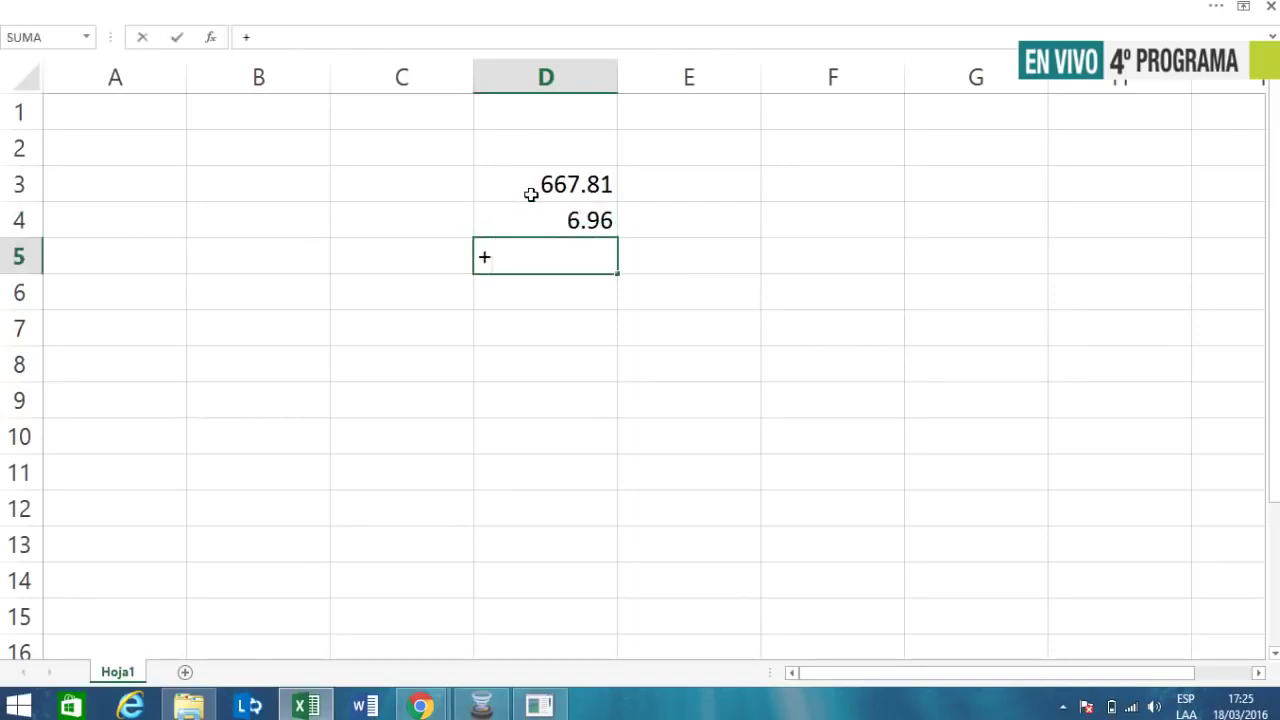
click(531, 194)
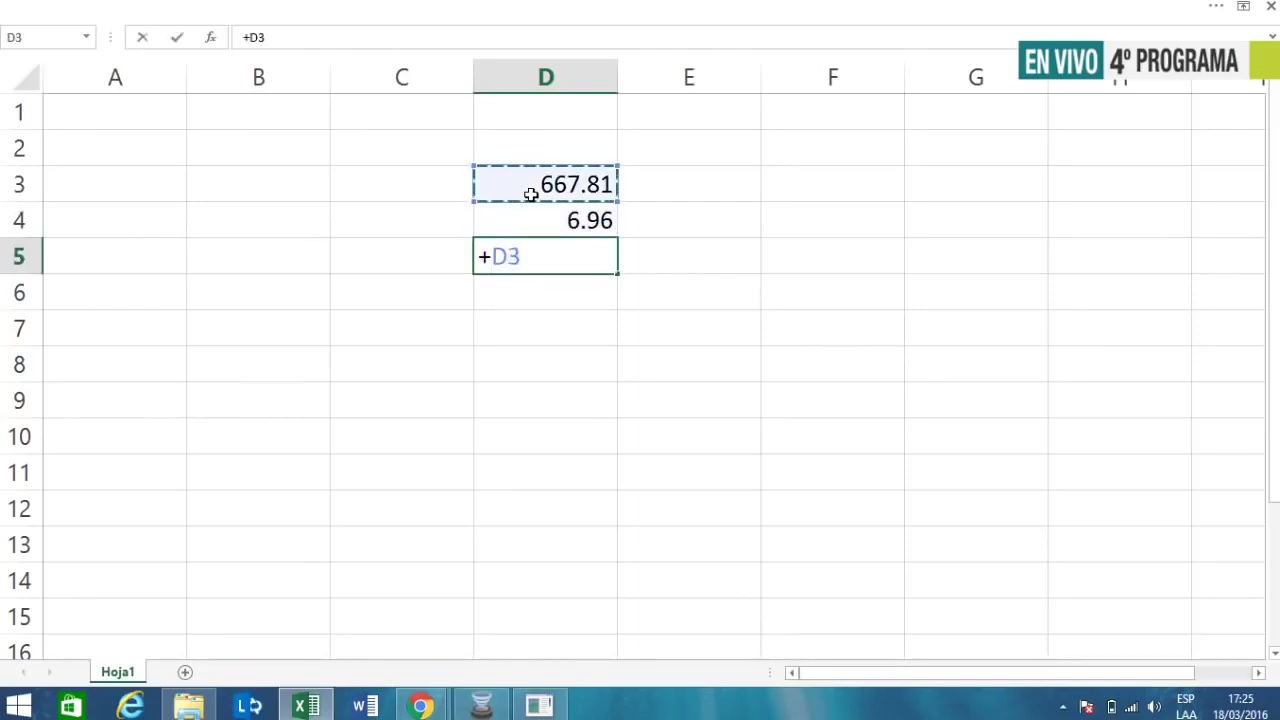
text(*)
key(Up)
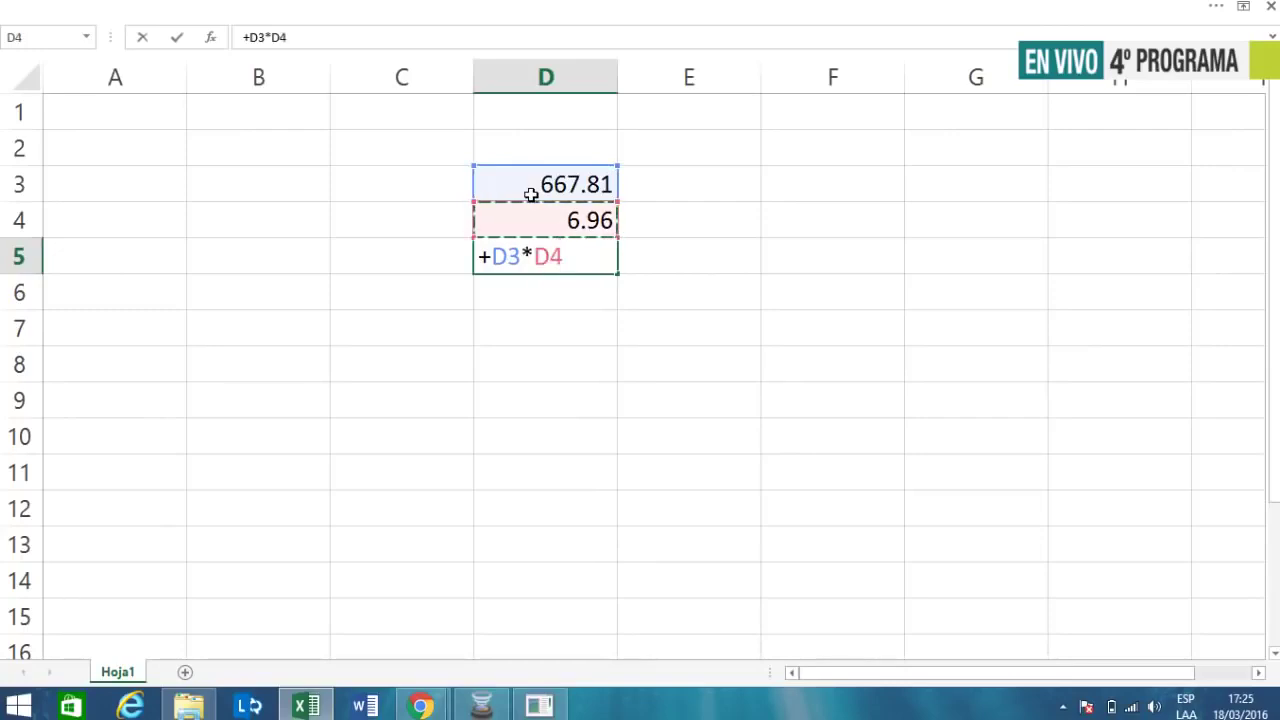
key(Return)
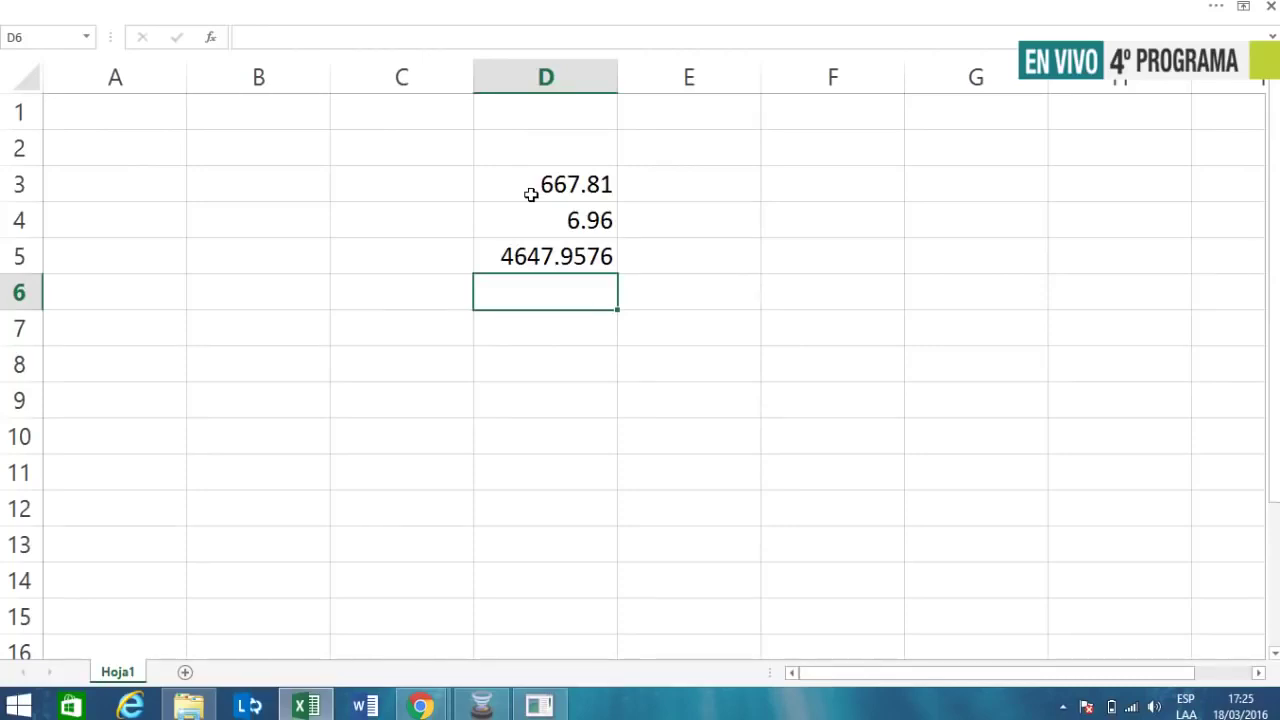
key(alt+Tab)
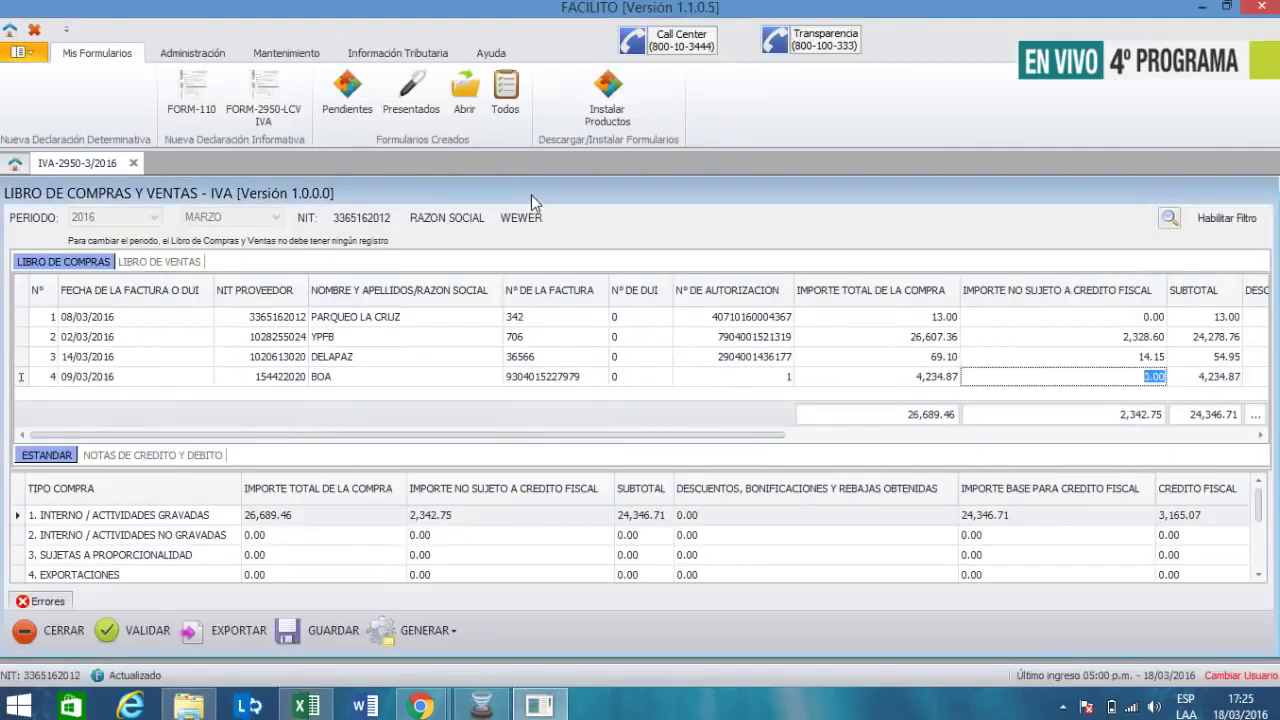
- Enter 4607.096 as the BOA row's total purchase and compare it with the Excel result
key(shift+Tab)
text(4607.0)
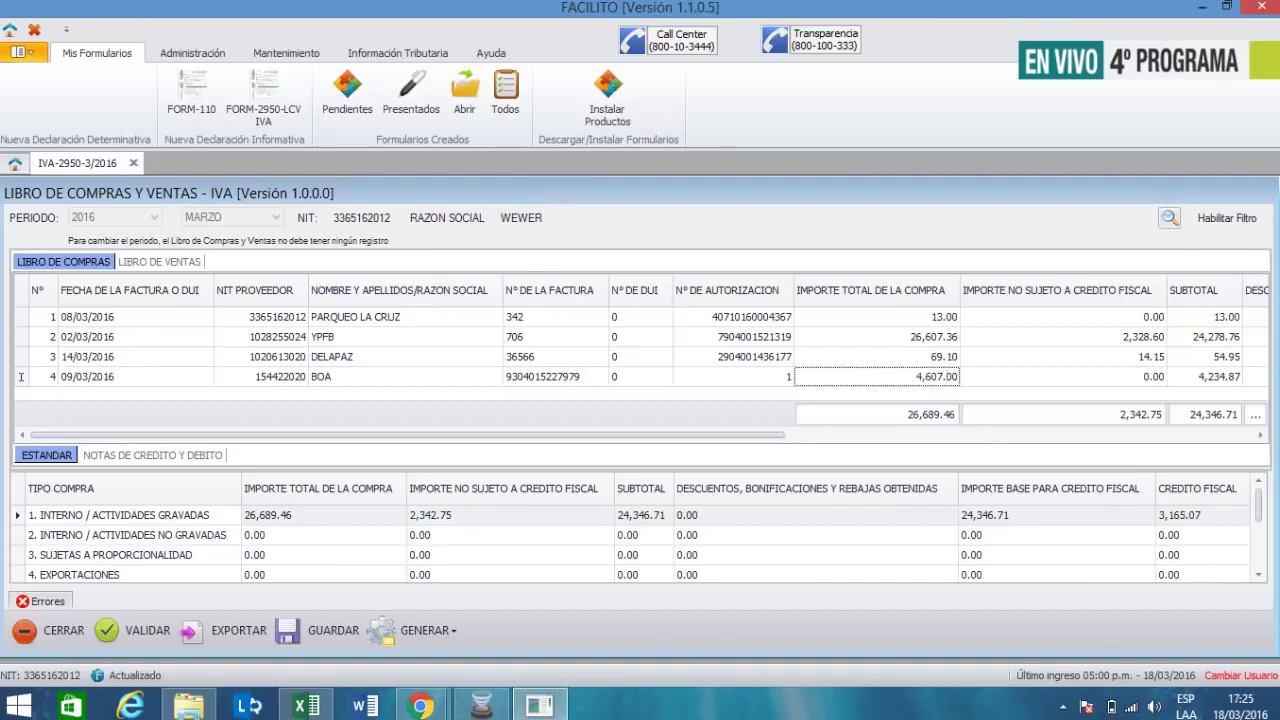
text(96)
key(Tab)
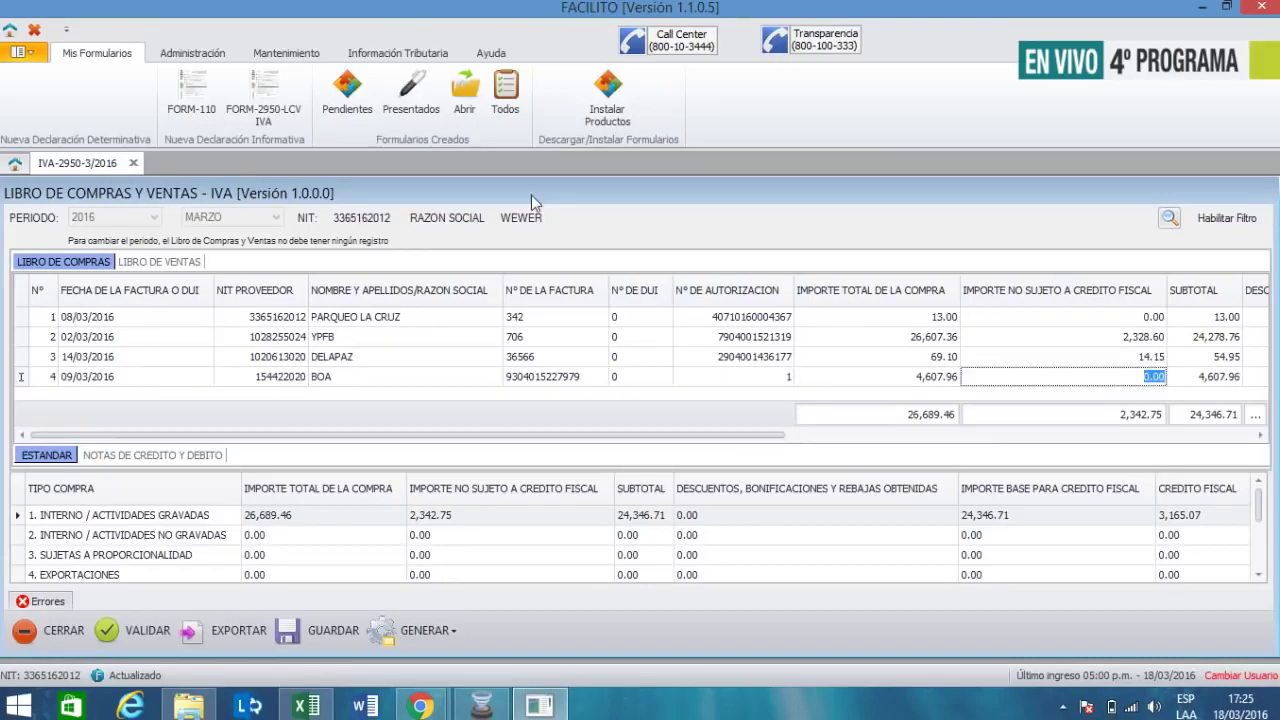
key(alt+Tab)
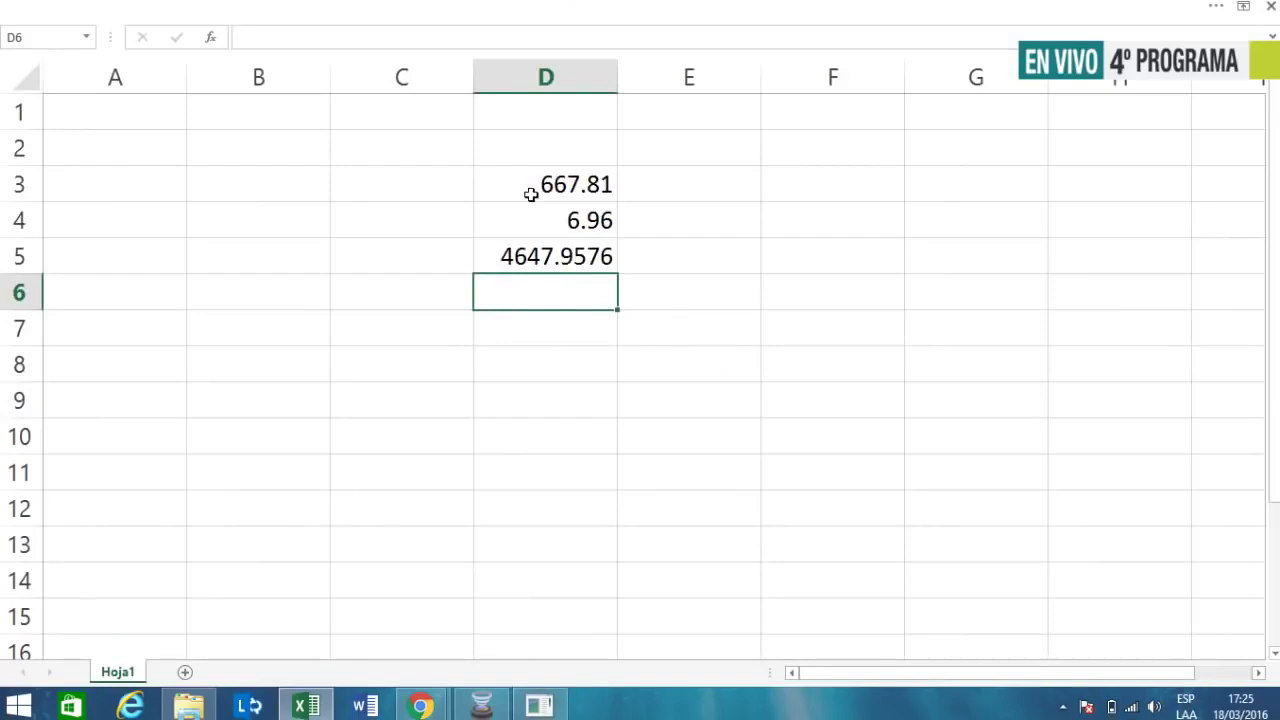
key(alt+Tab)
- Correct the BOA total to 4,647.96 and move across to purchase type, yielding a 604.23 tax credit
key(shift+Tab)
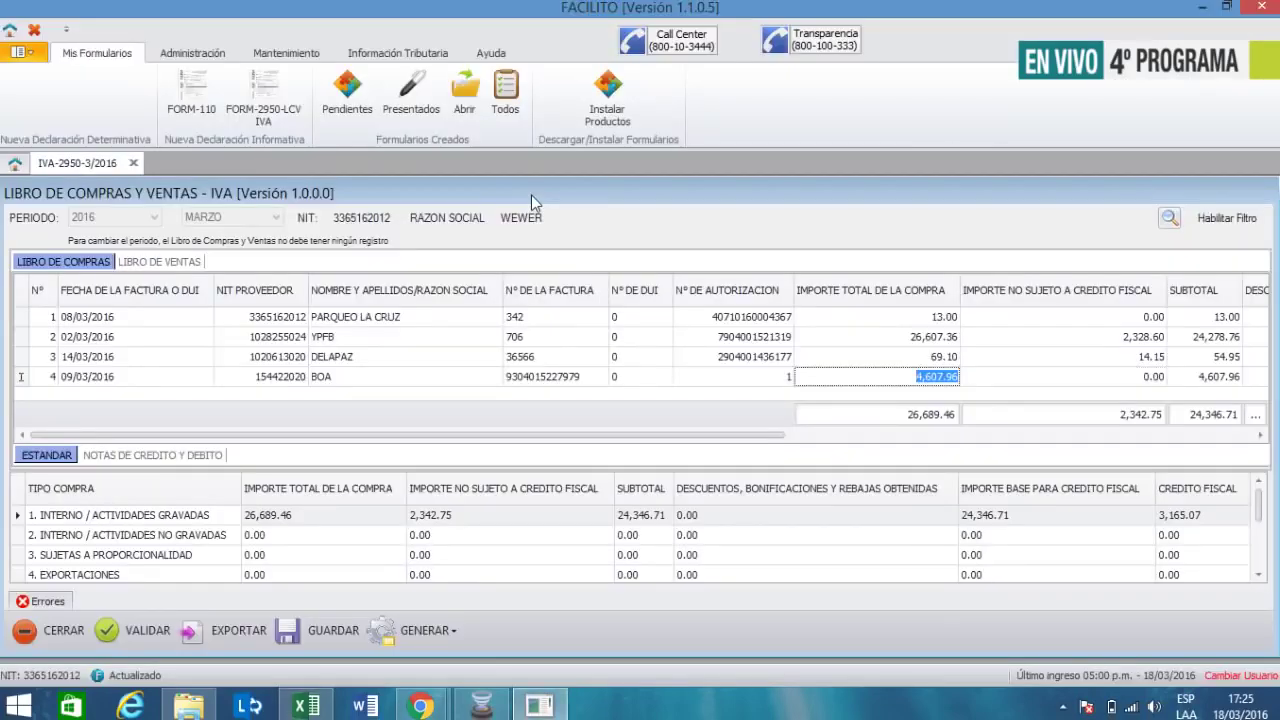
text(4,647.96)
key(Tab)
key(alt+Tab)
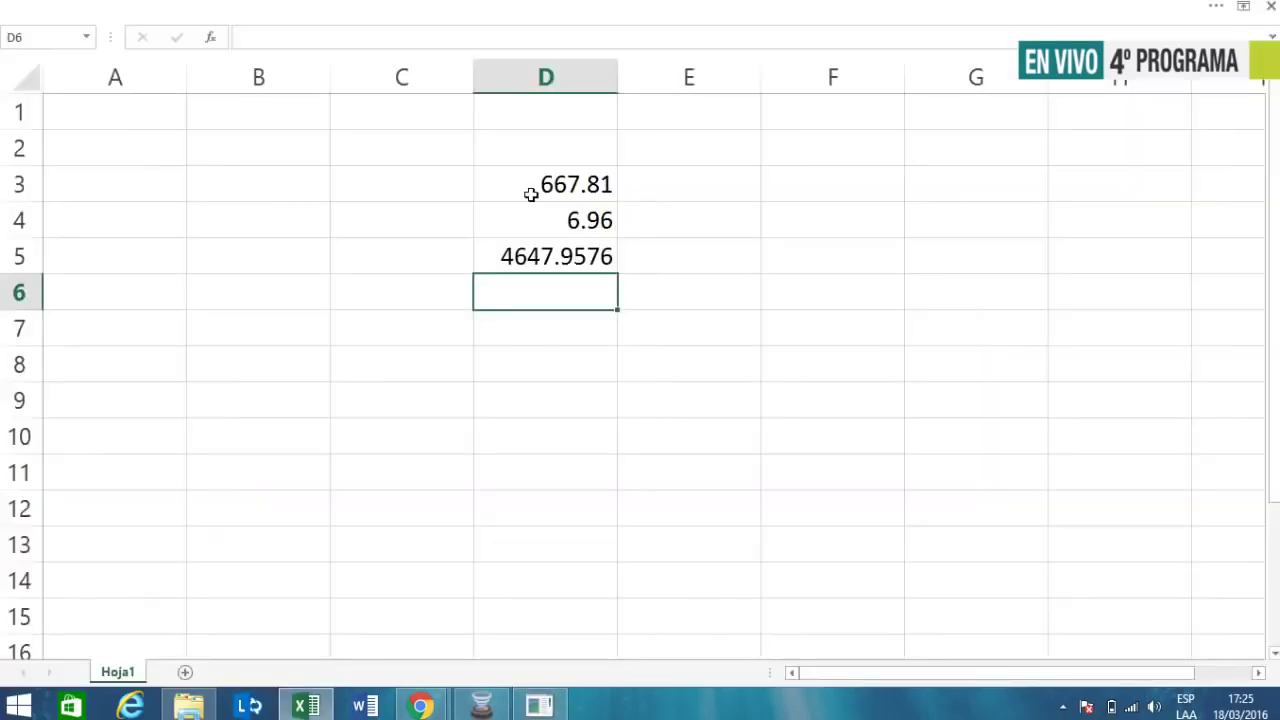
key(alt+Tab)
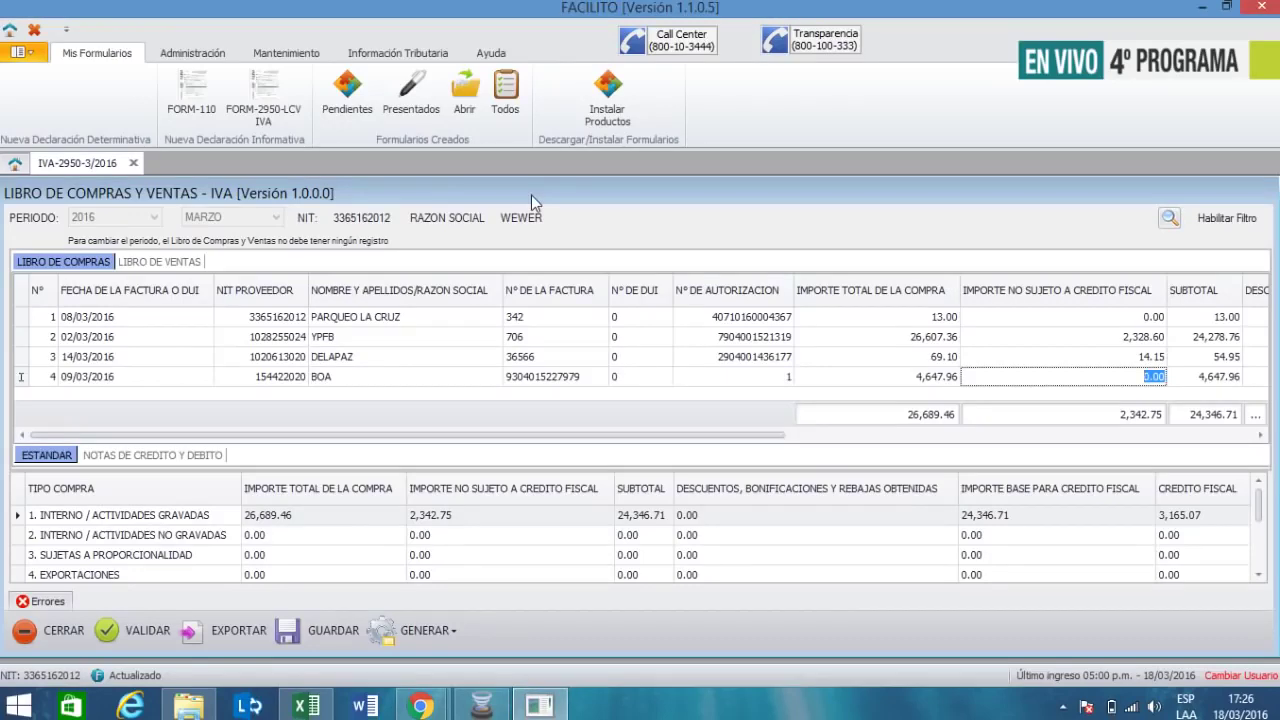
key(Tab)
key(Tab)
key(Tab)
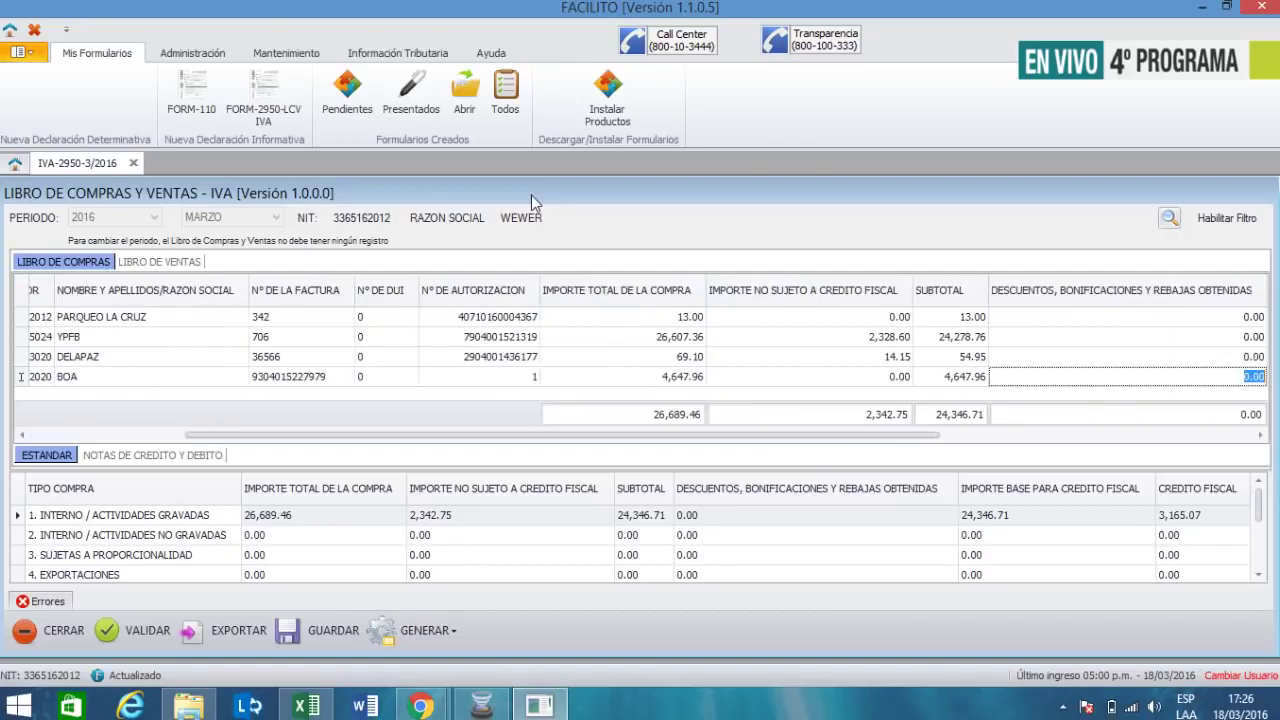
key(Tab)
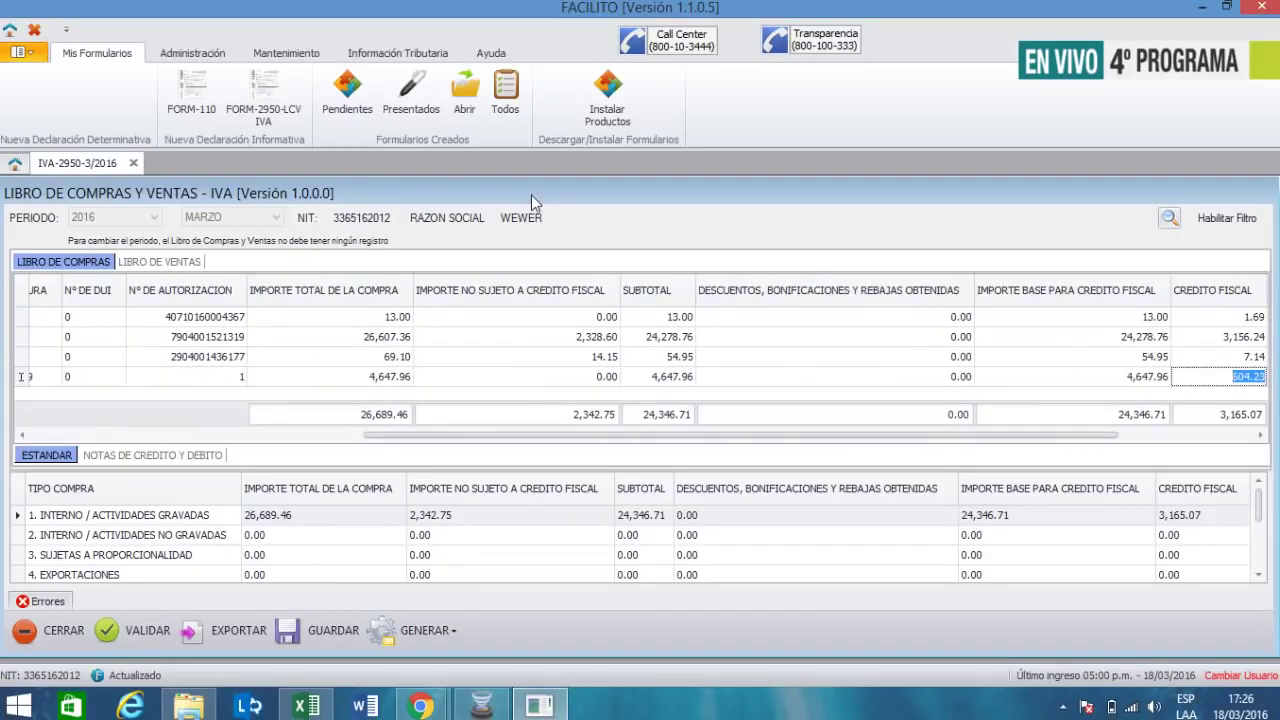
key(Tab)
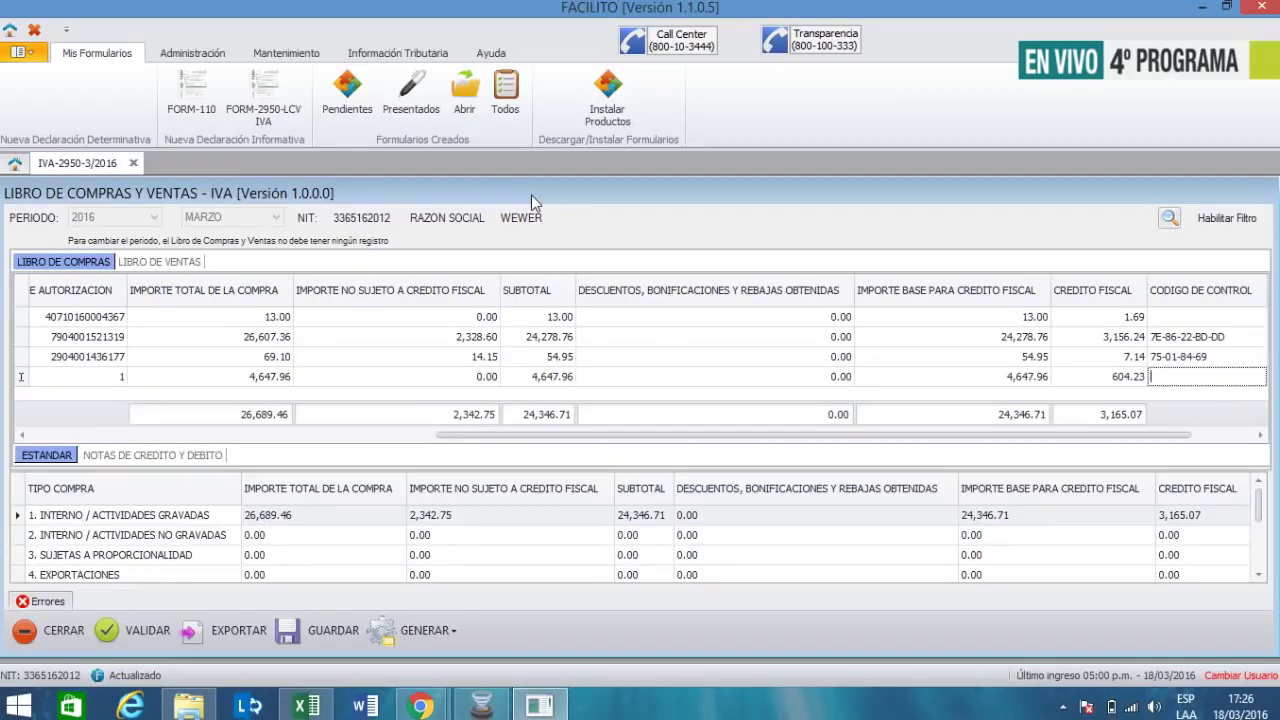
key(Tab)
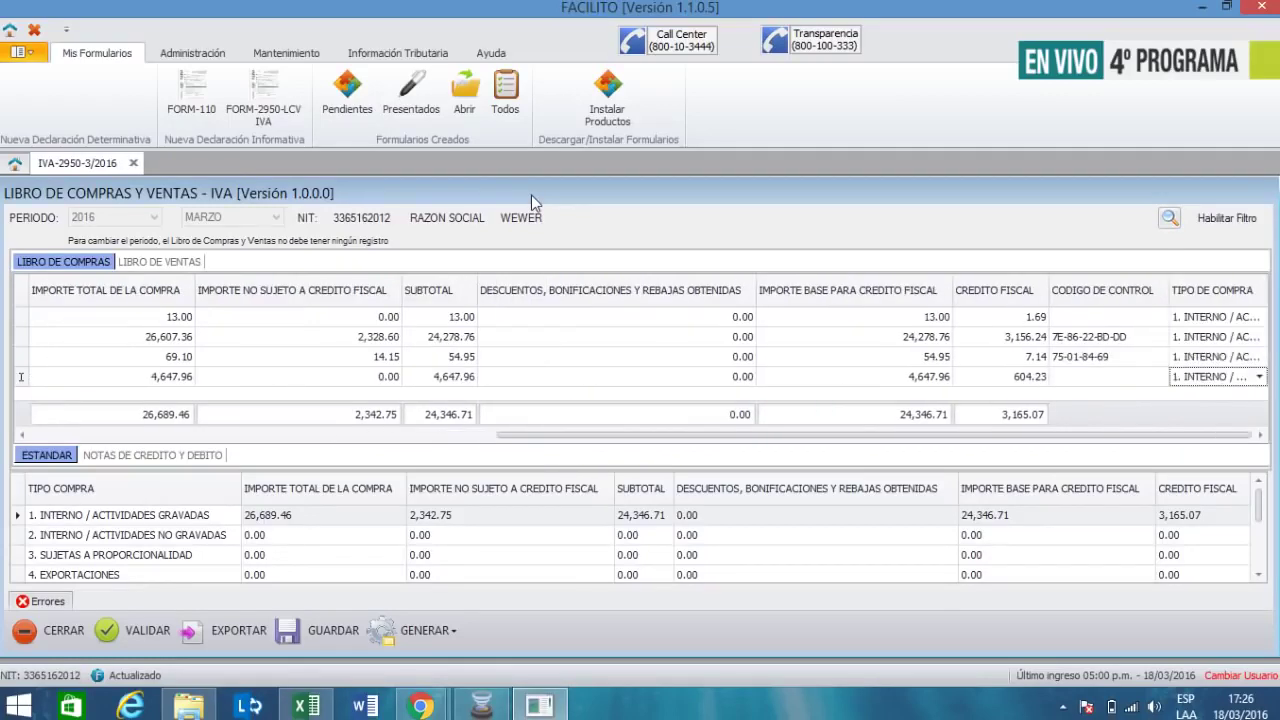
click(135, 631)
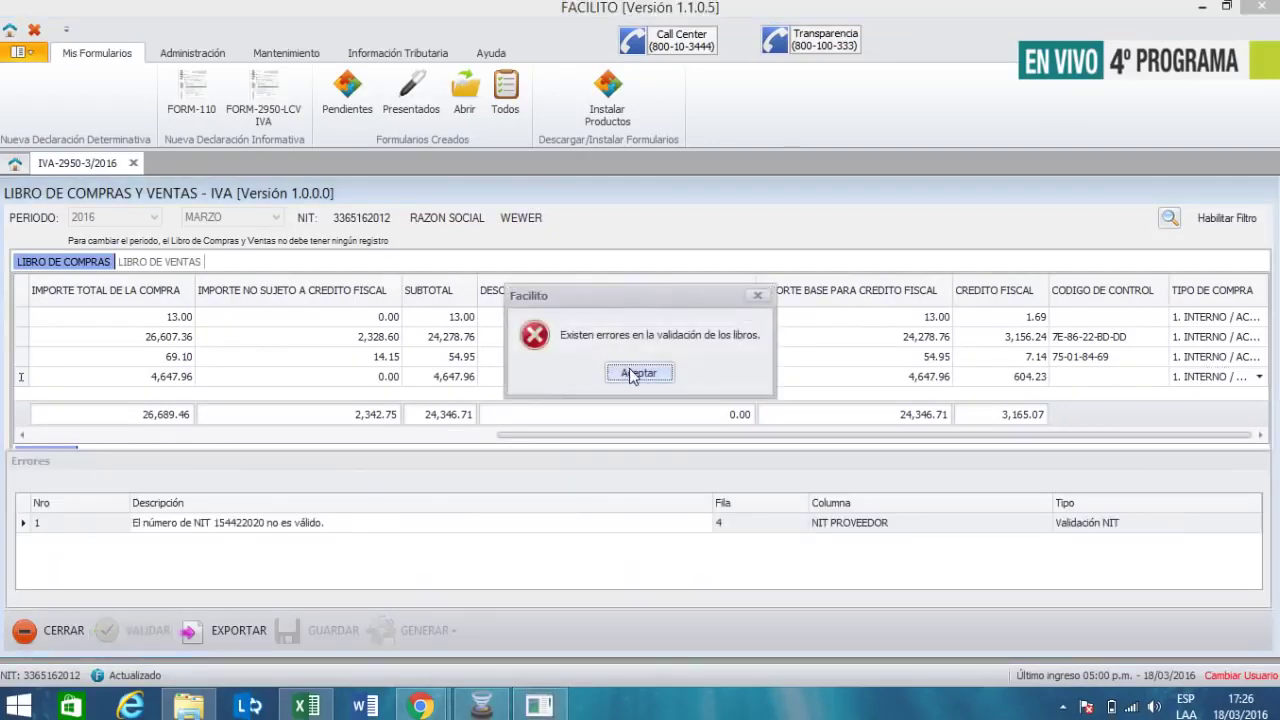
click(625, 372)
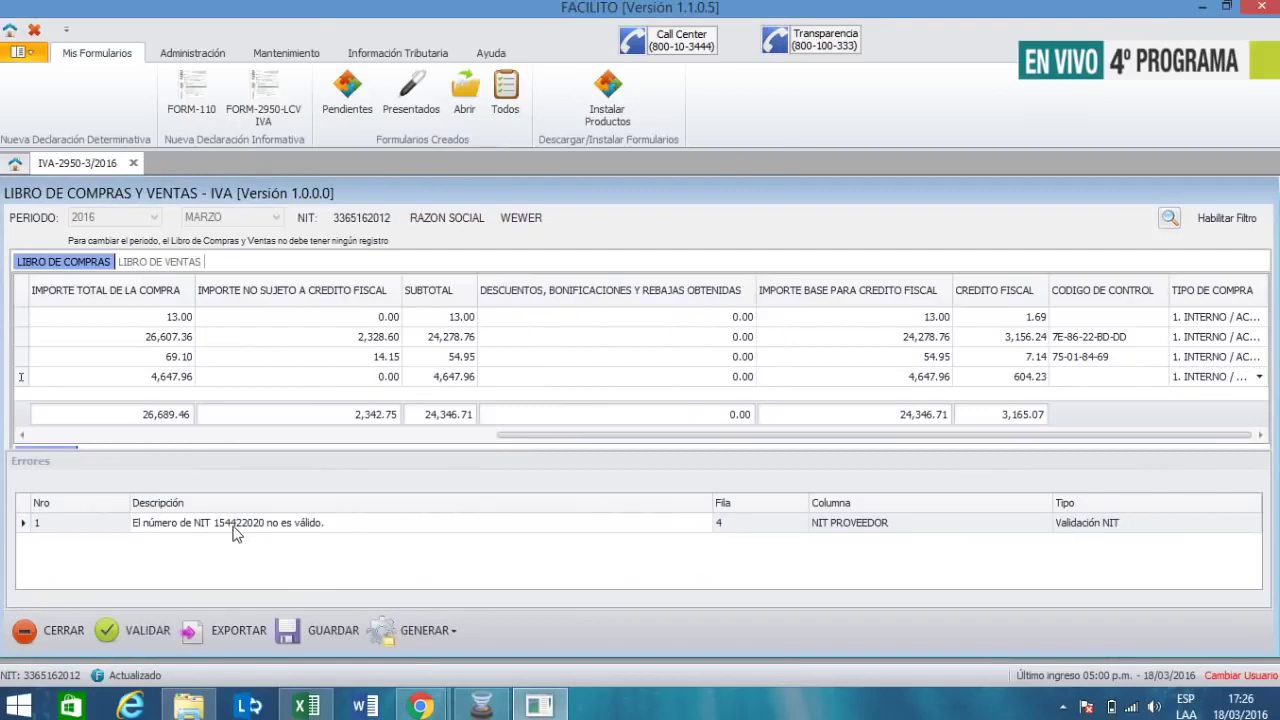
drag(508, 437, 103, 467)
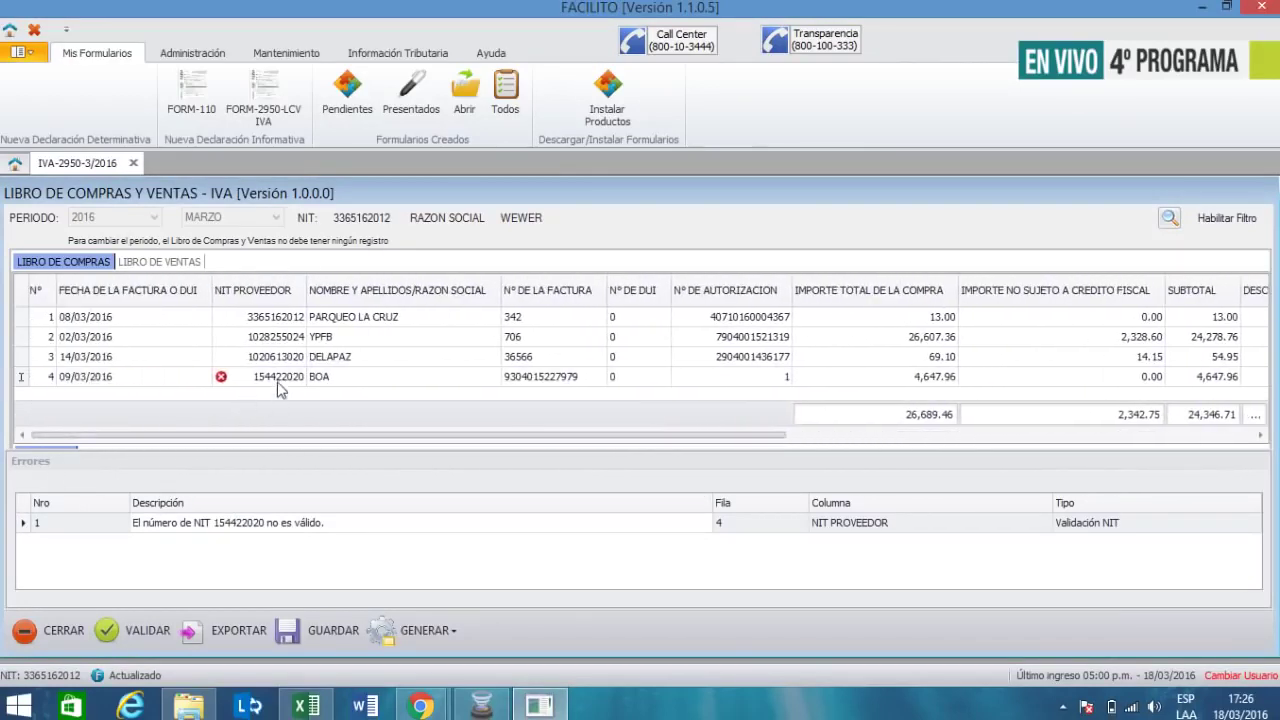
click(278, 377)
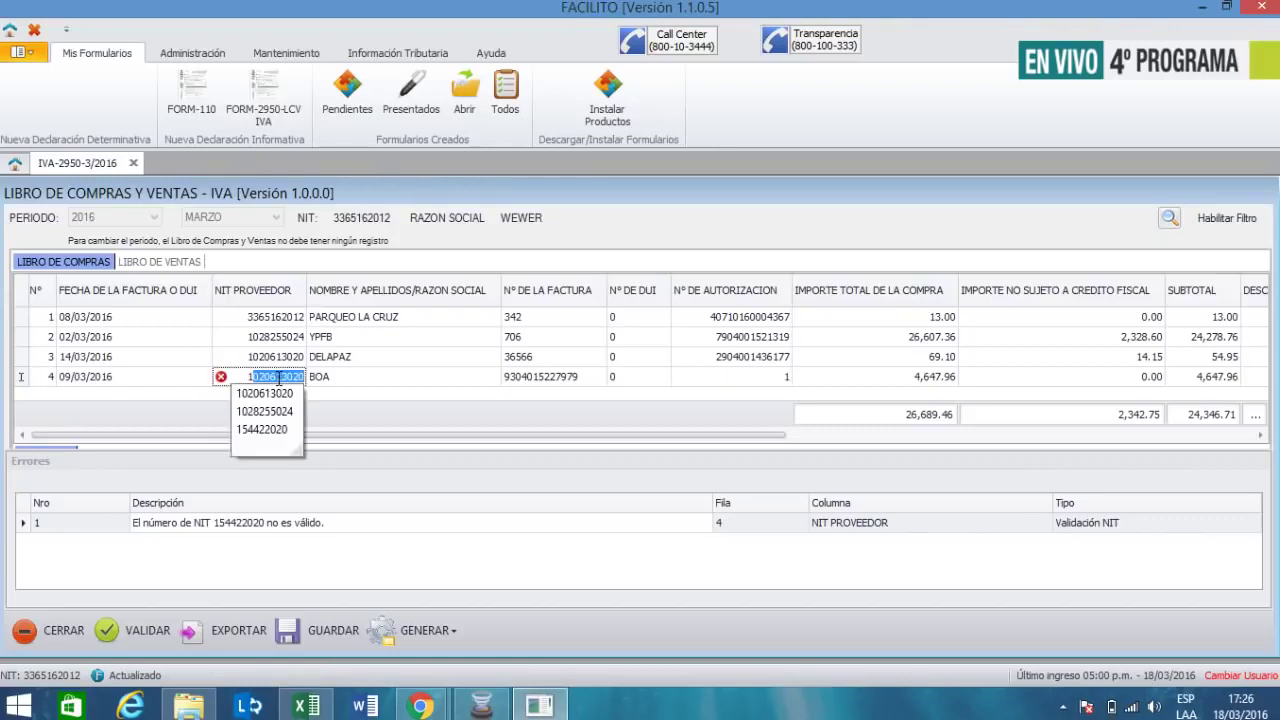
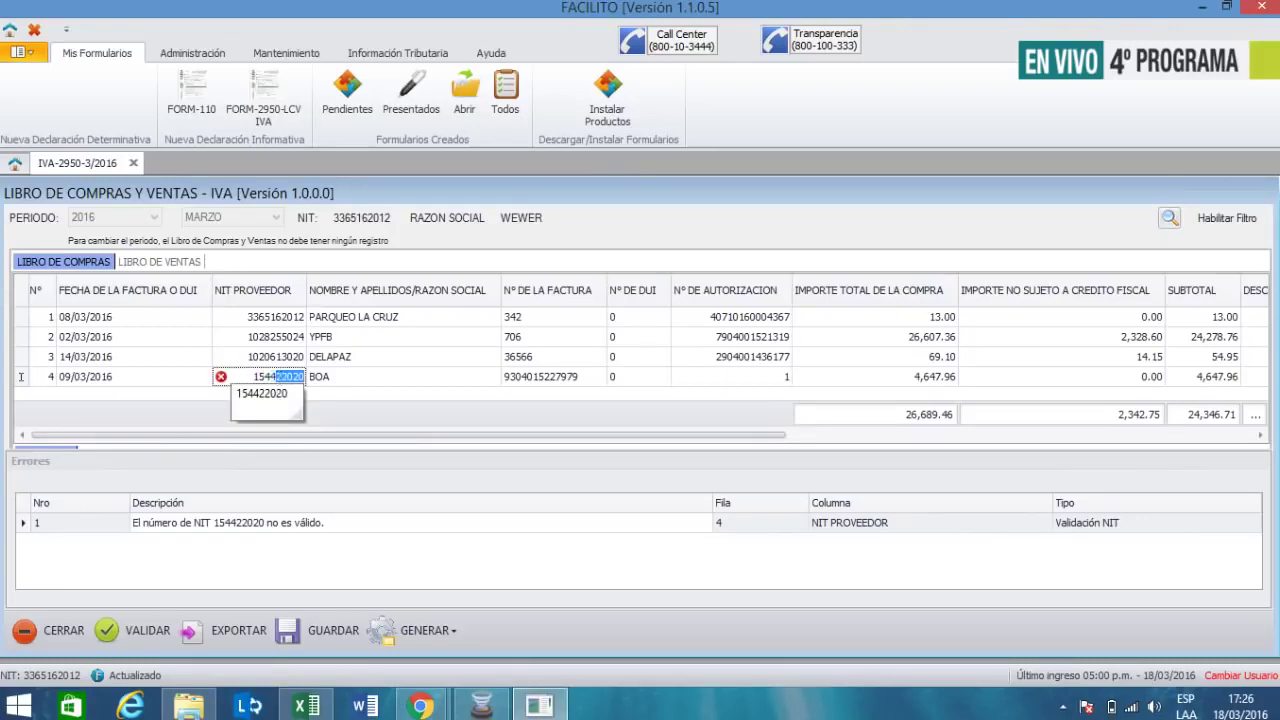
key(Tab)
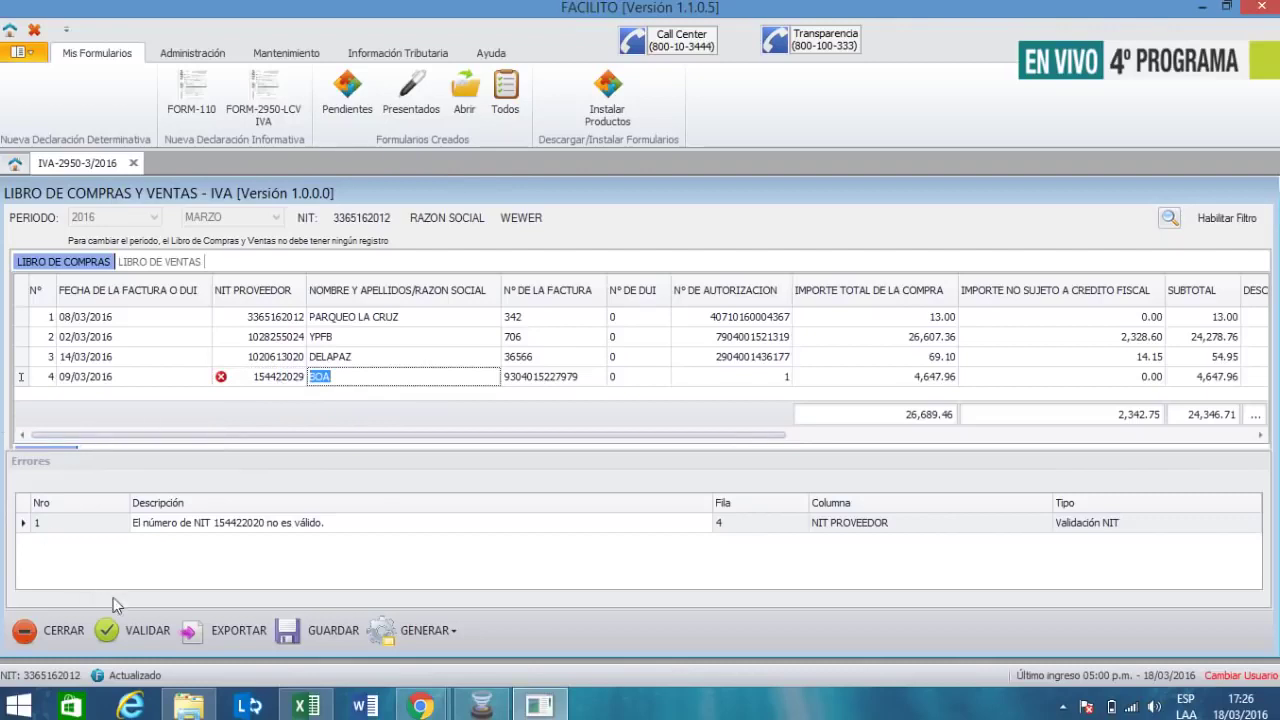
- Revalidate the four-invoice ledger (31,337.42 total, 3,769.30 credit) and begin a fifth row's date
click(127, 631)
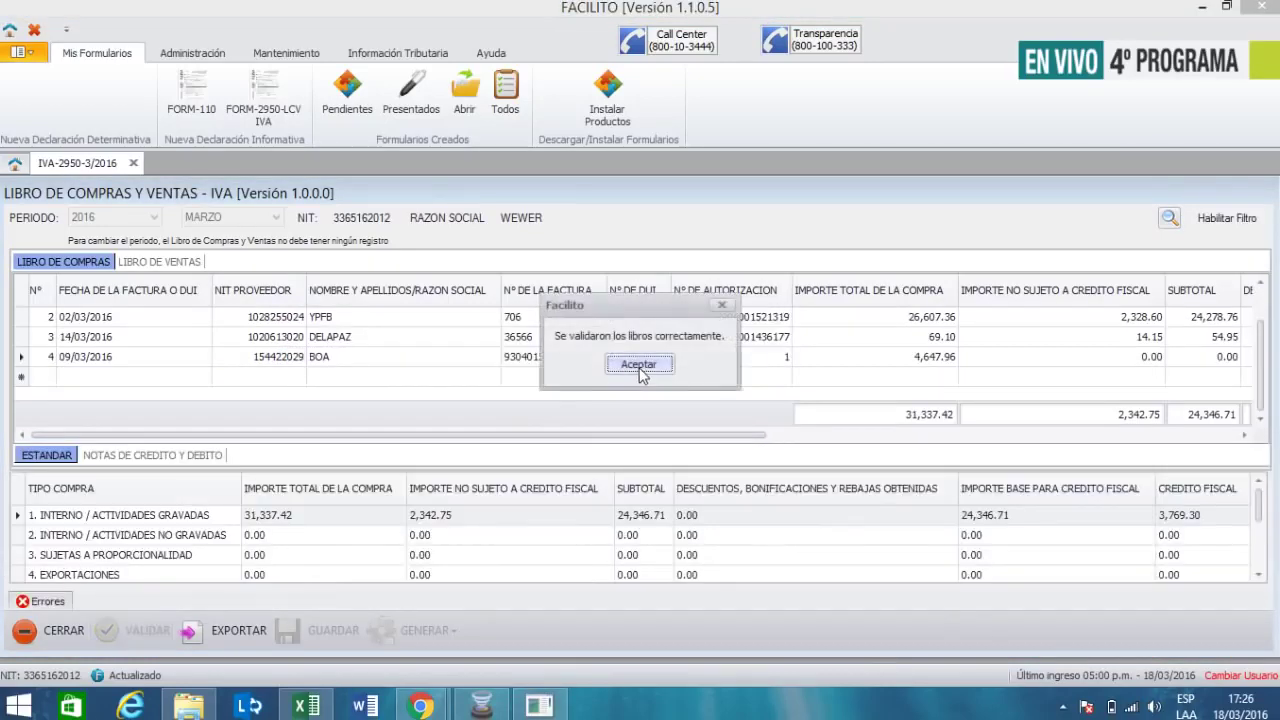
click(640, 376)
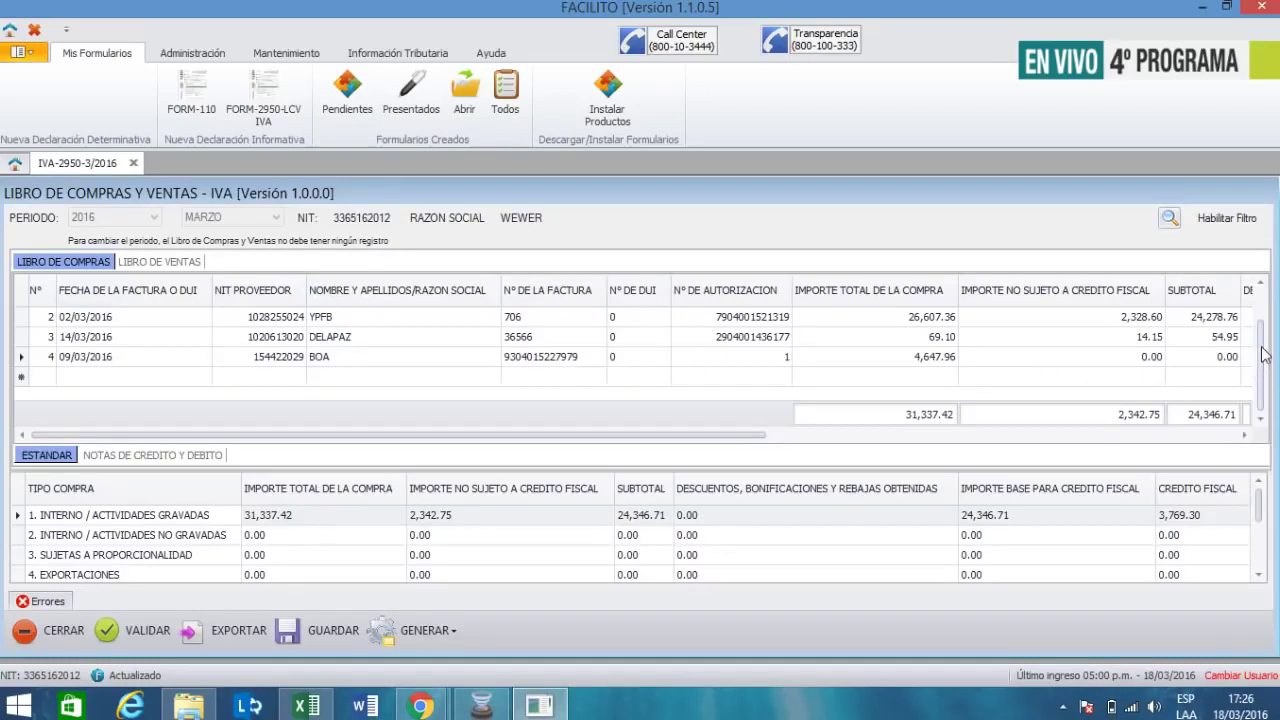
mouse_move(1259, 348)
mouse_down()
mouse_move(1264, 317)
mouse_move(1264, 362)
mouse_up()
click(110, 378)
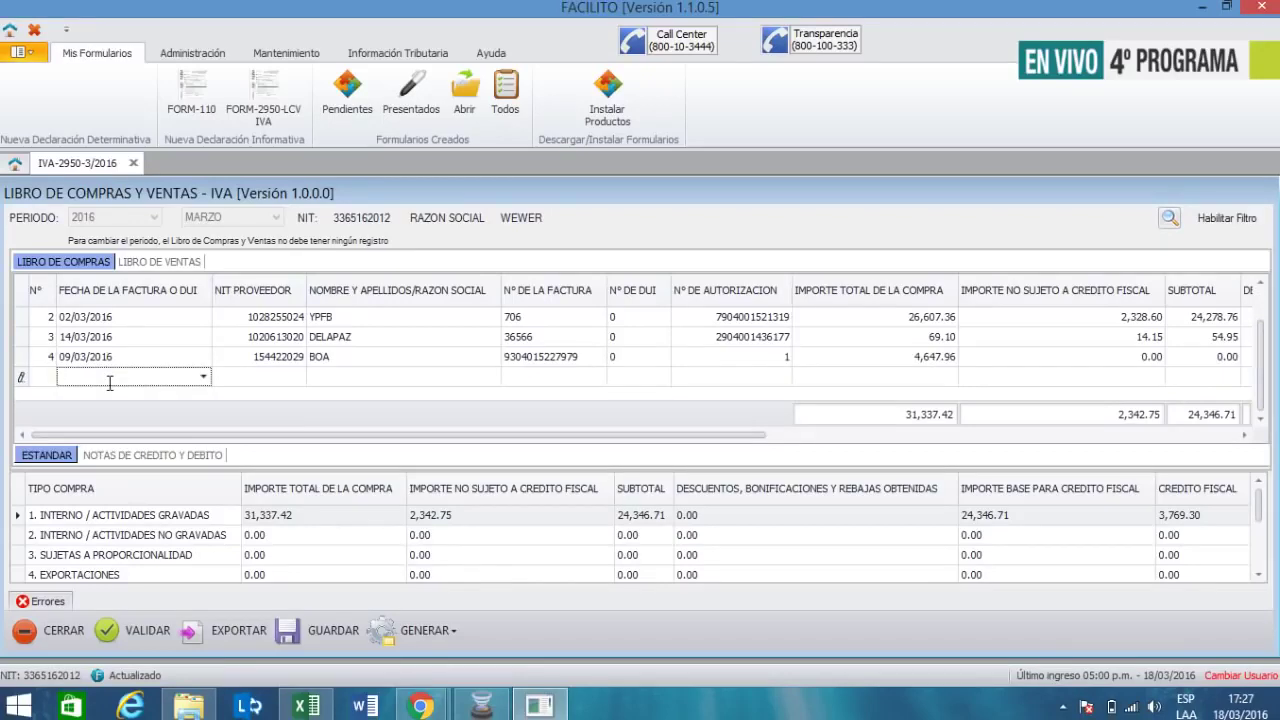
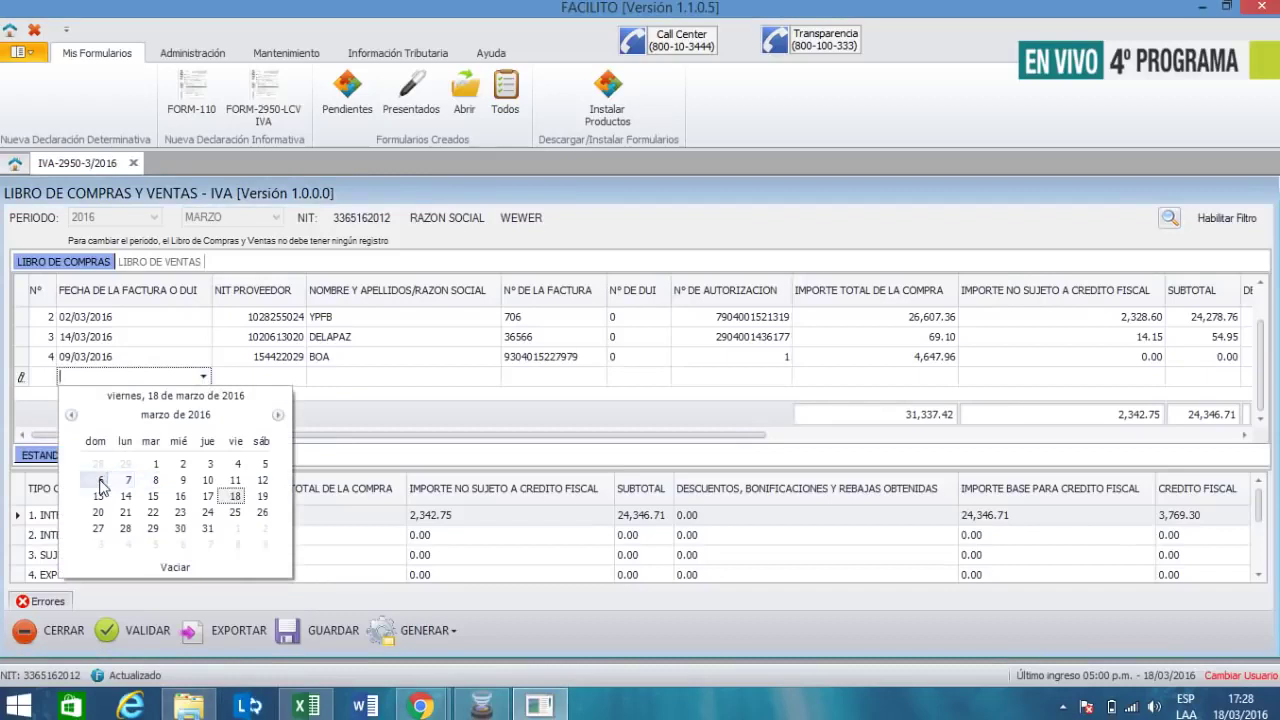
- Start the fifth row dated 06/03/2016 with the supplier's NIT, name KANTUTA, invoice 4487 and DUI 0
click(263, 375)
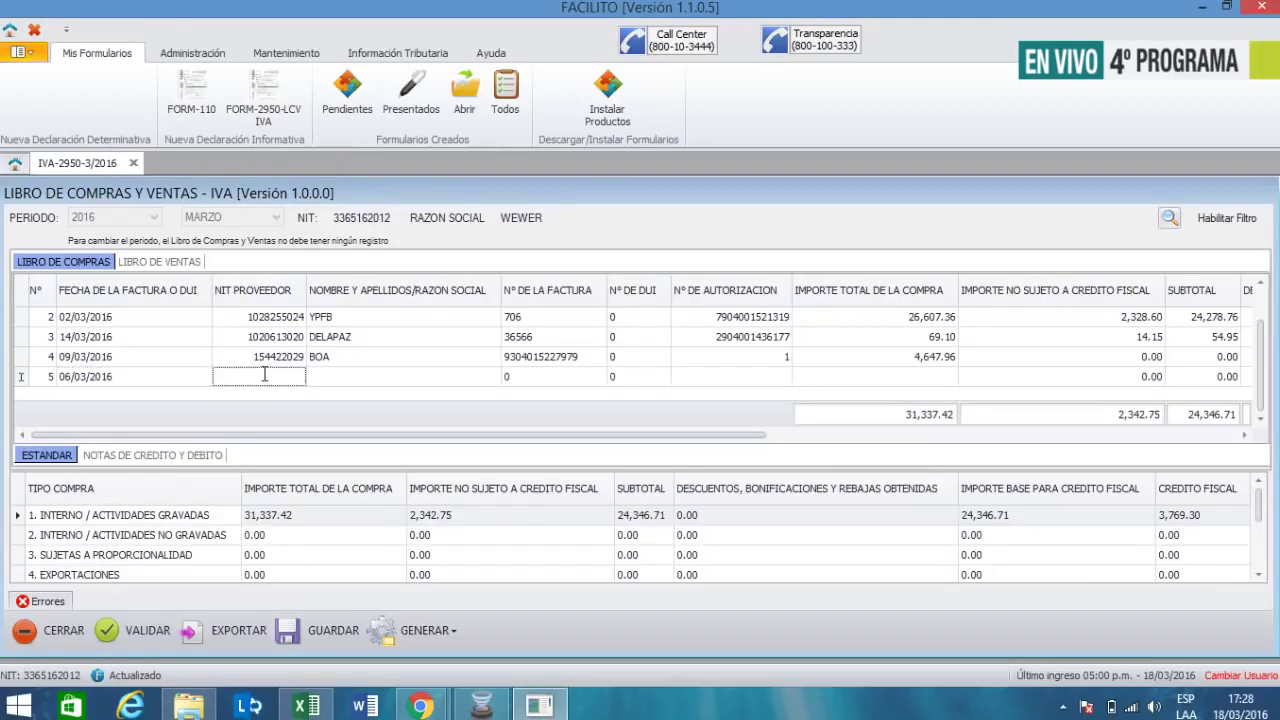
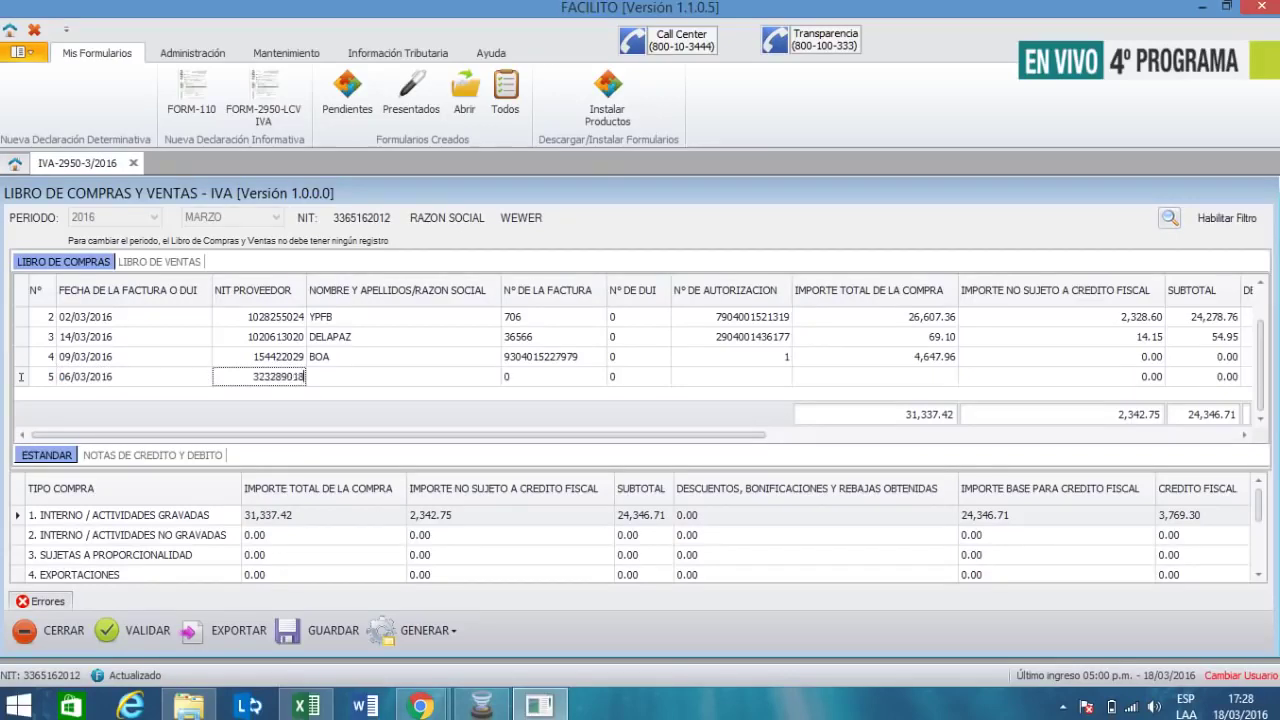
key(Tab)
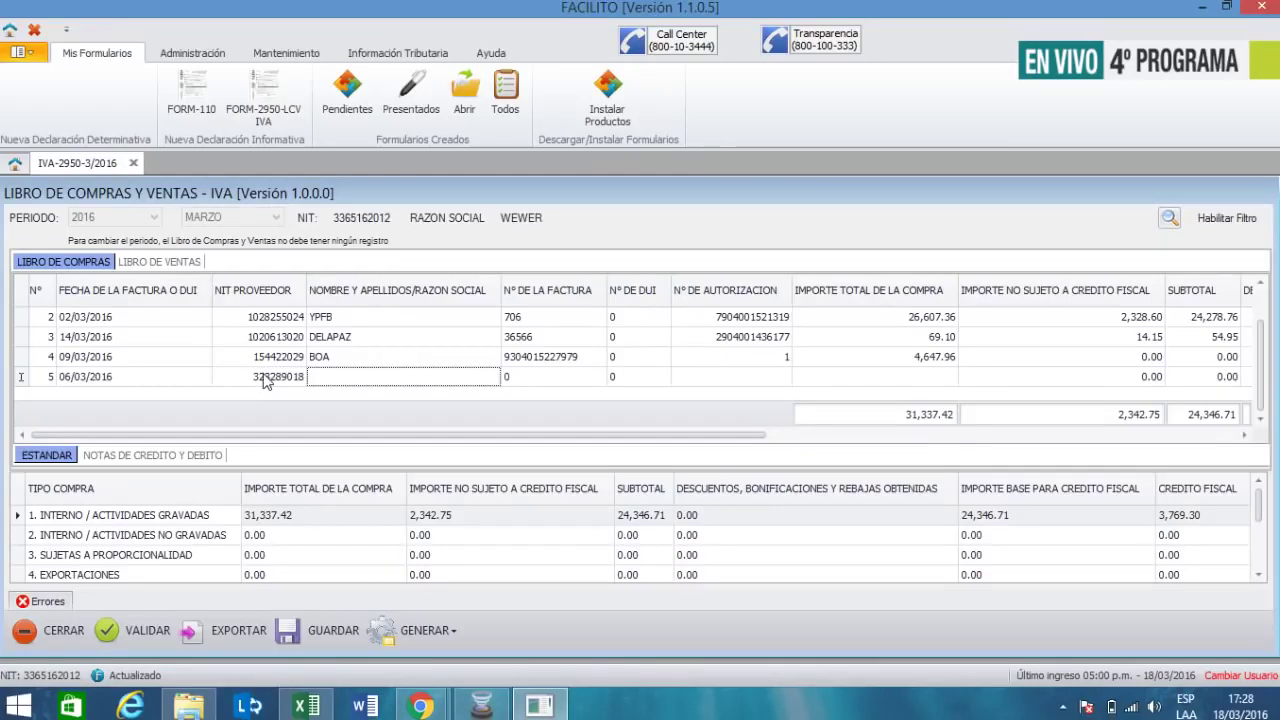
text(KANTUTA)
key(Tab)
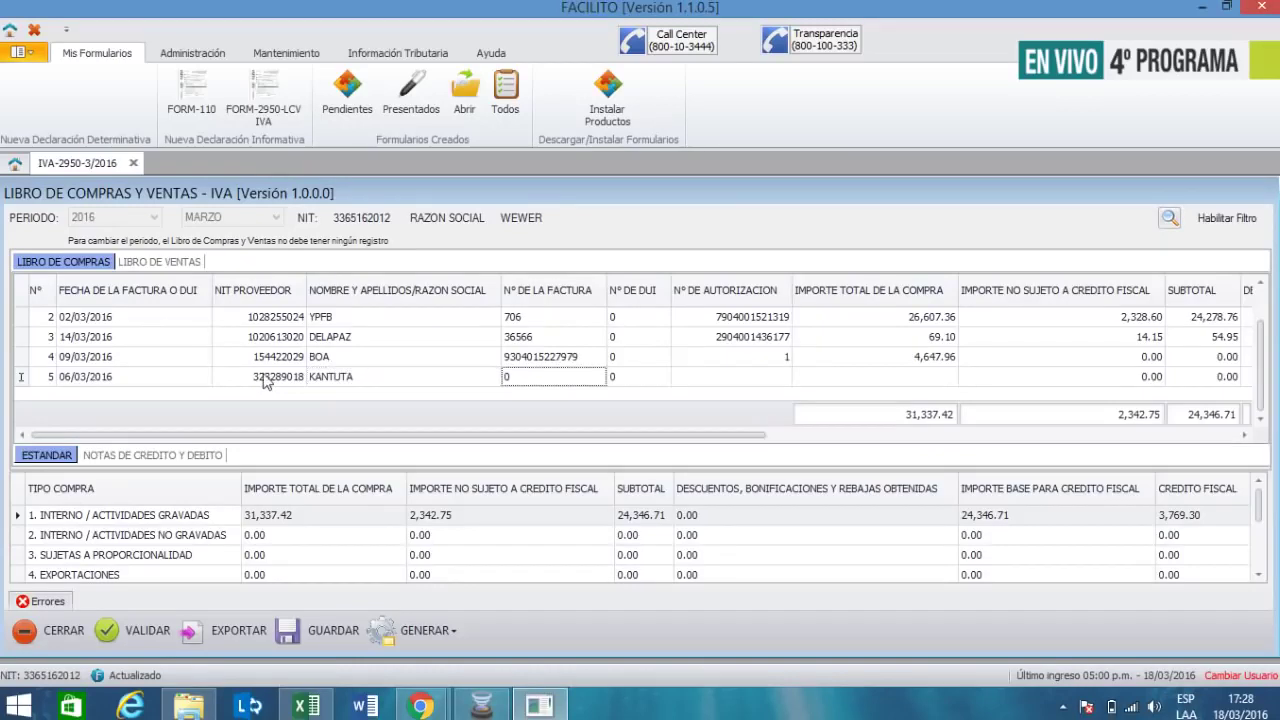
text(4487)
key(Tab)
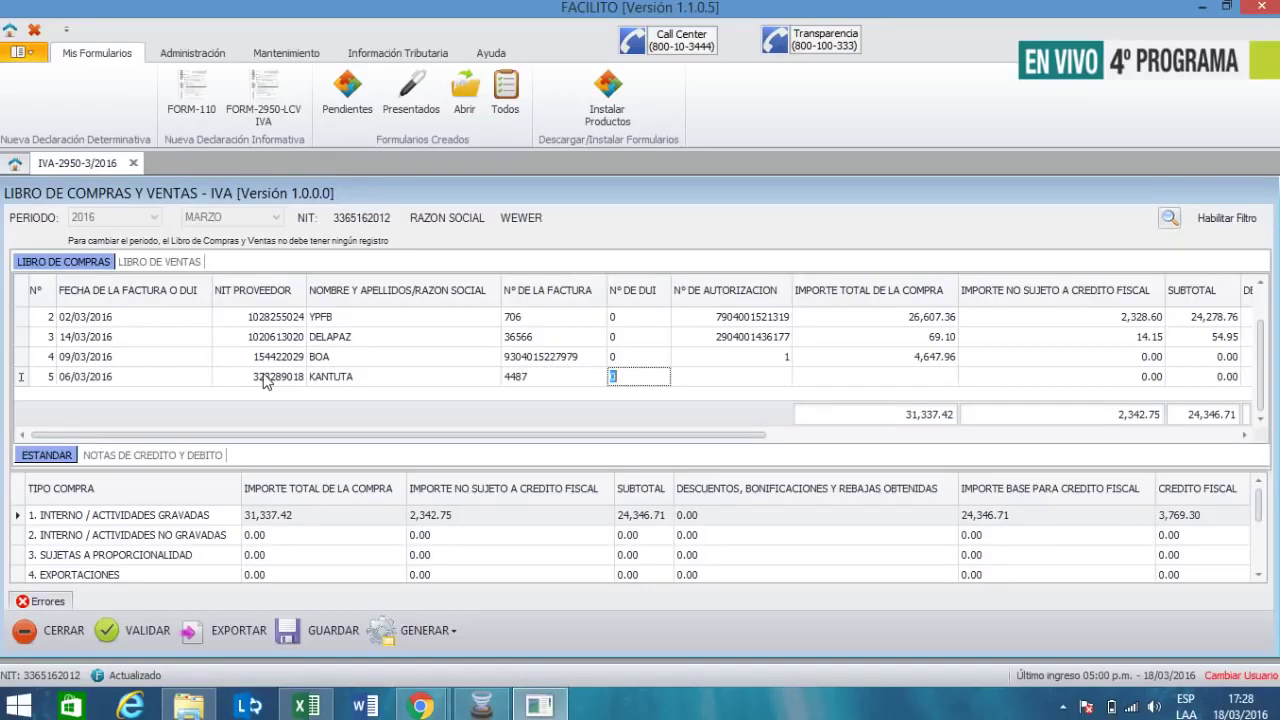
key(Tab)
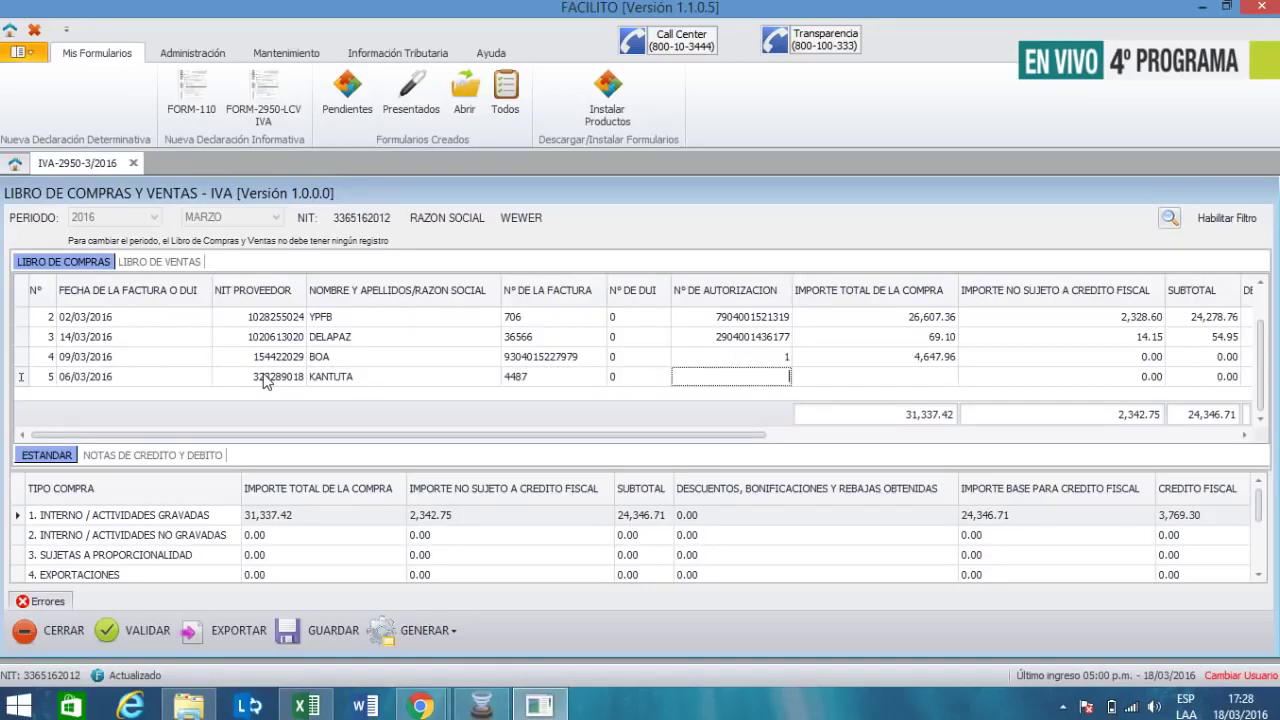
- Enter the authorization number, a 50.00 total and 15.00 not subject to tax credit
text(4)
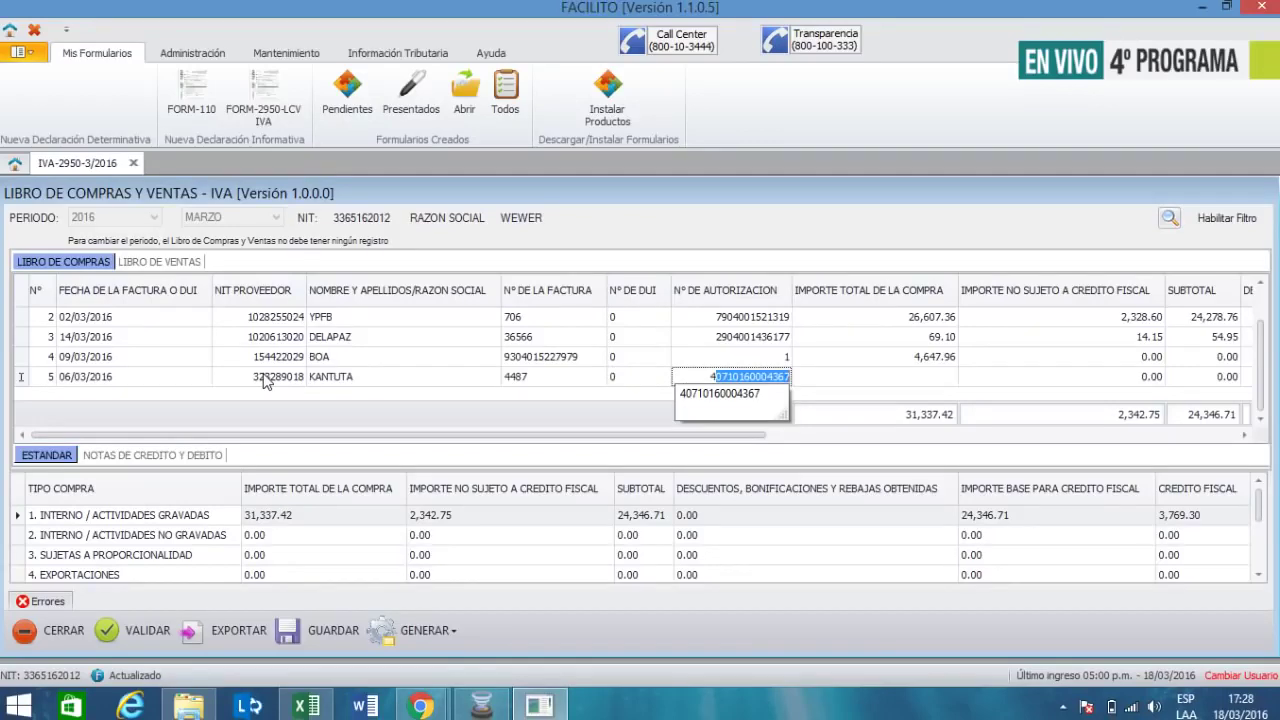
text(53405600000051)
key(Tab)
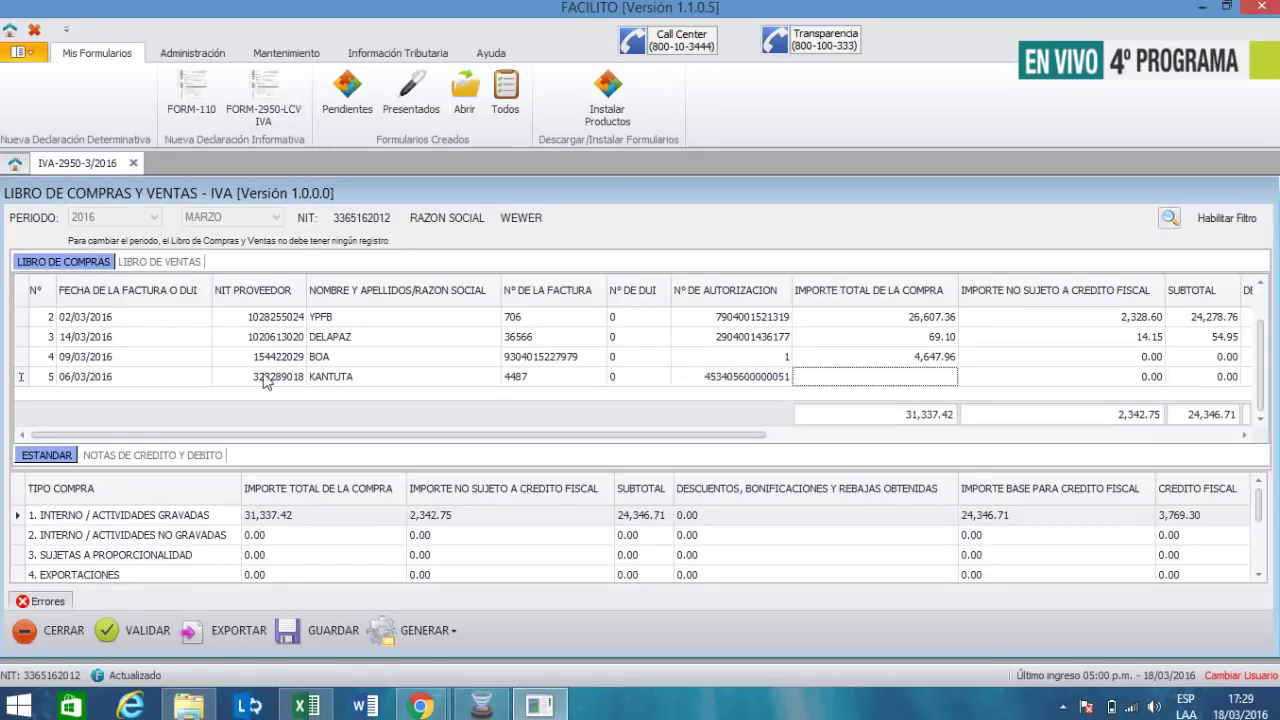
text(50)
key(Tab)
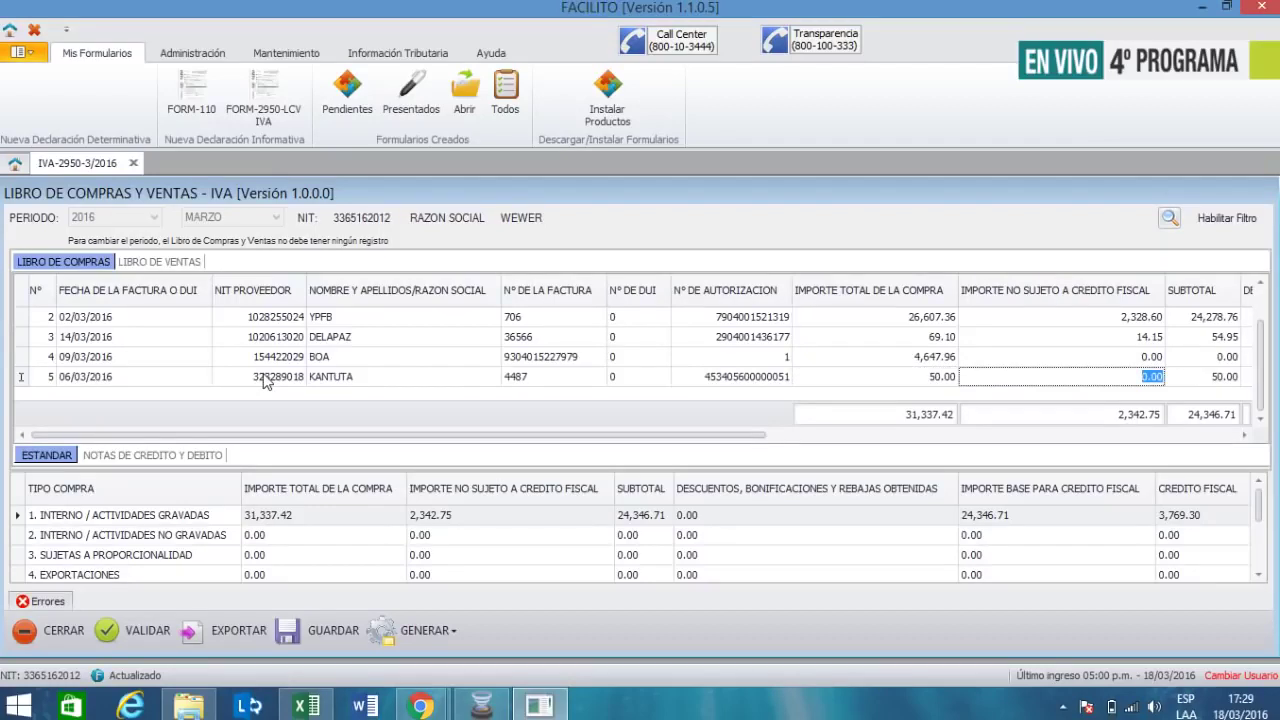
text(15)
key(Tab)
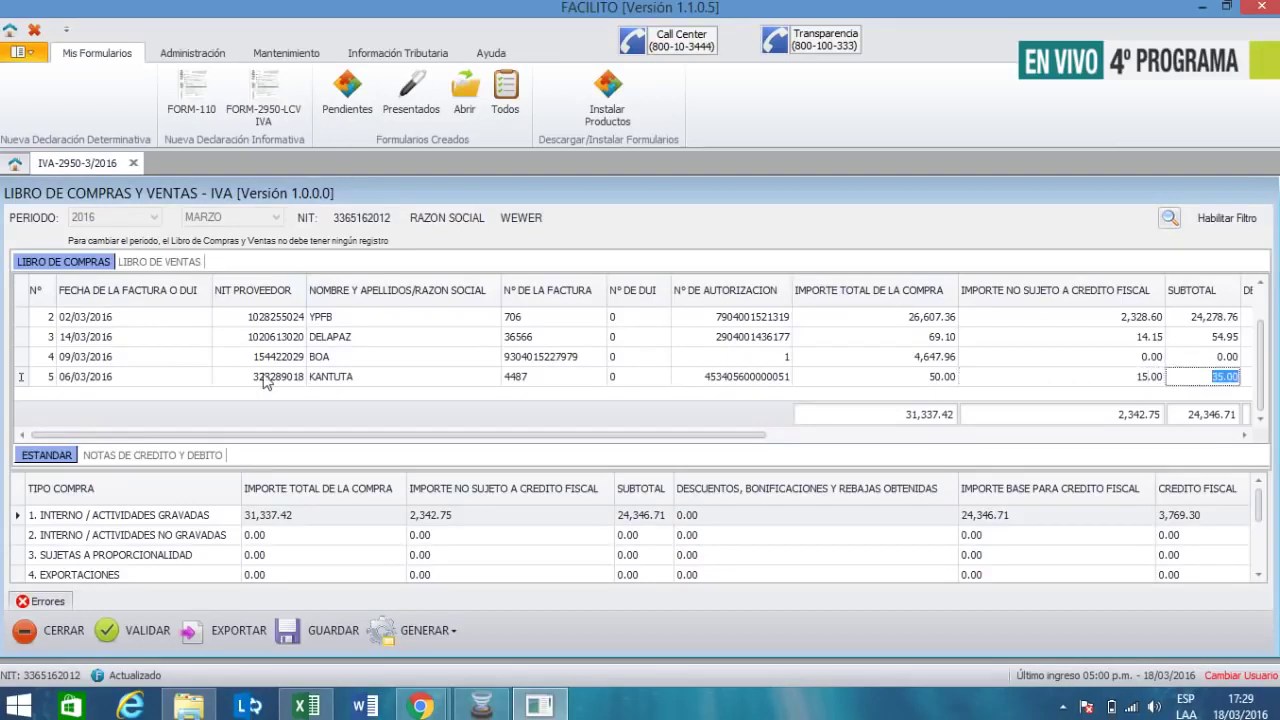
key(Tab)
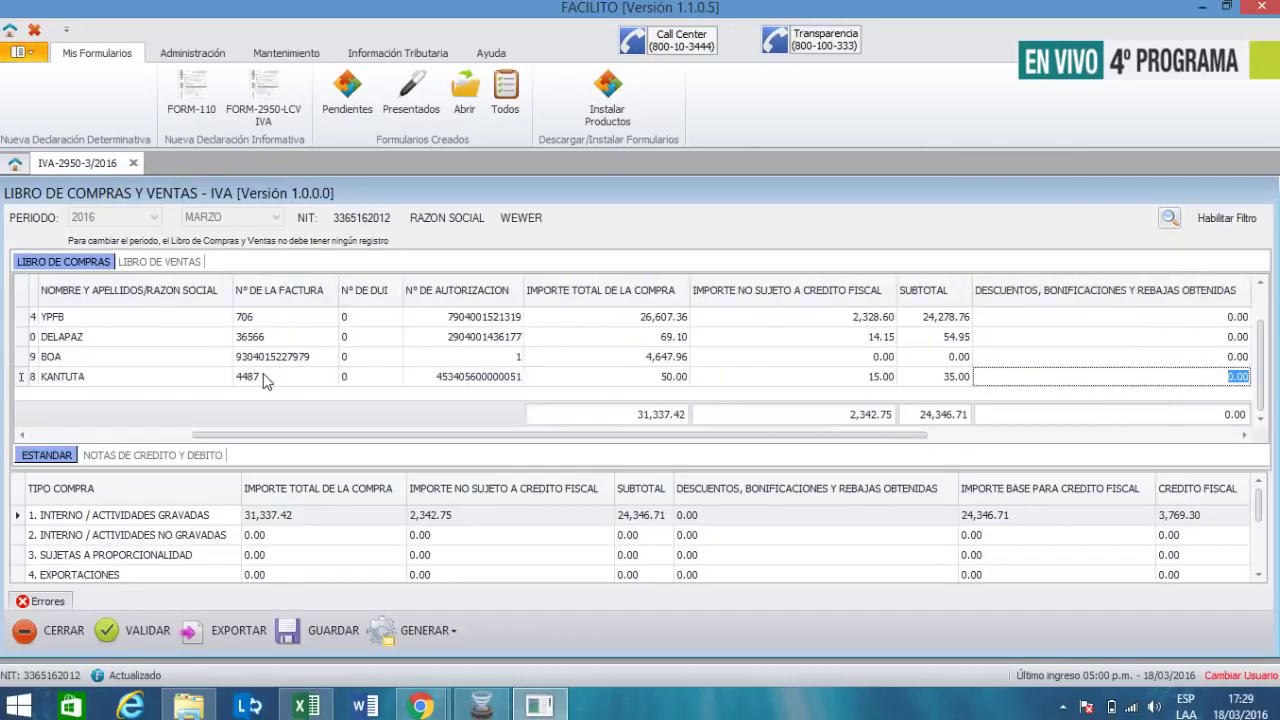
key(shift+Tab)
key(shift+Tab)
key(shift+Tab)
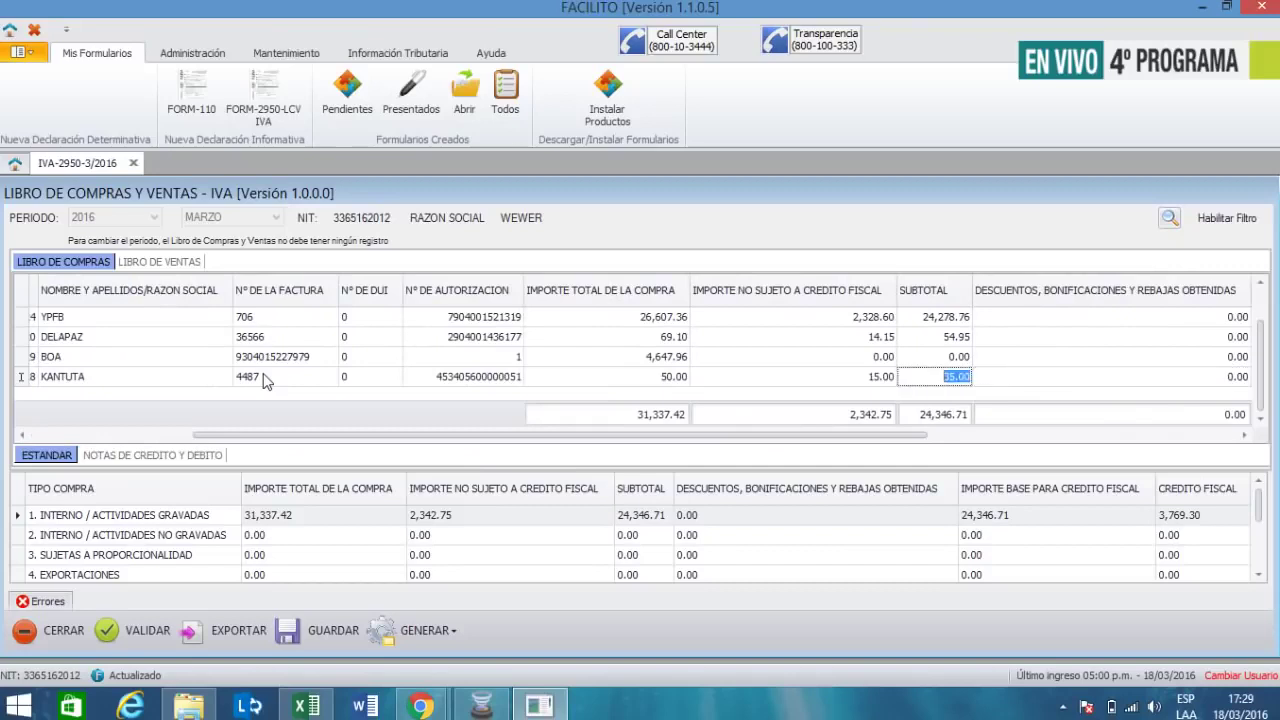
key(Tab)
key(Tab)
key(Tab)
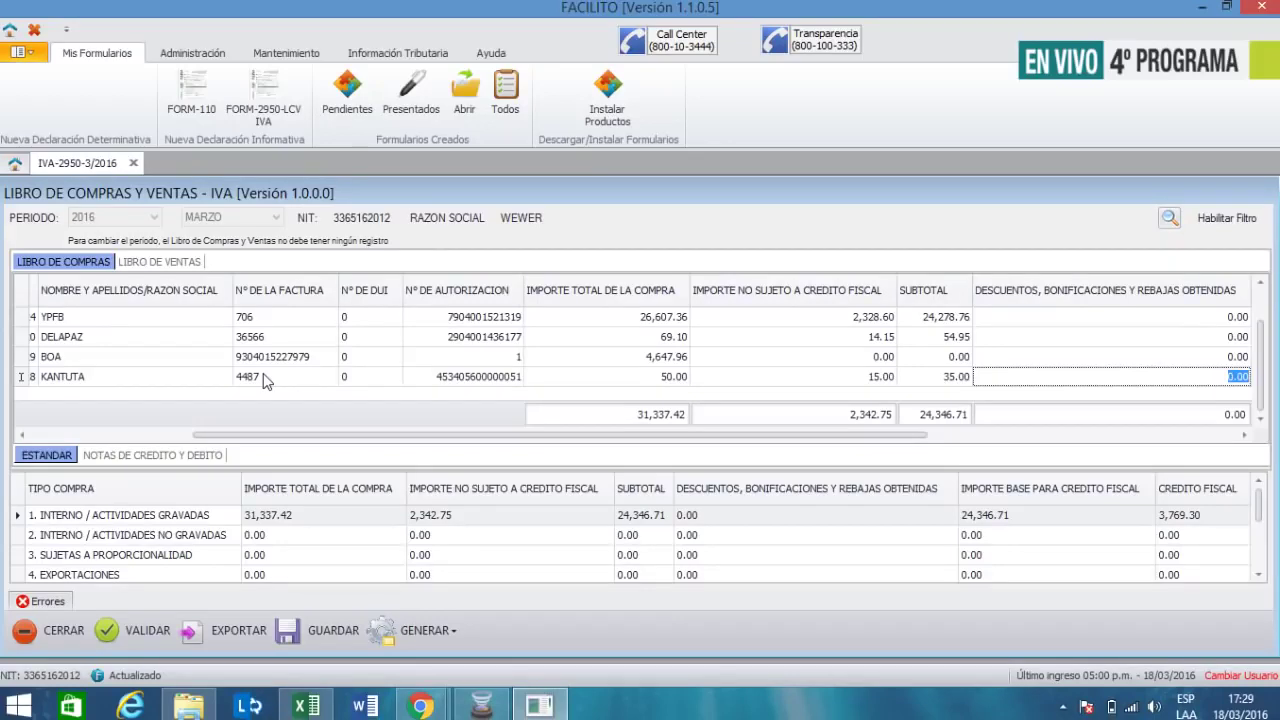
- Add control code 3C-42-40-71-35 and validate, bringing totals to 31,387.42 with 3,773.85 credit
key(Tab)
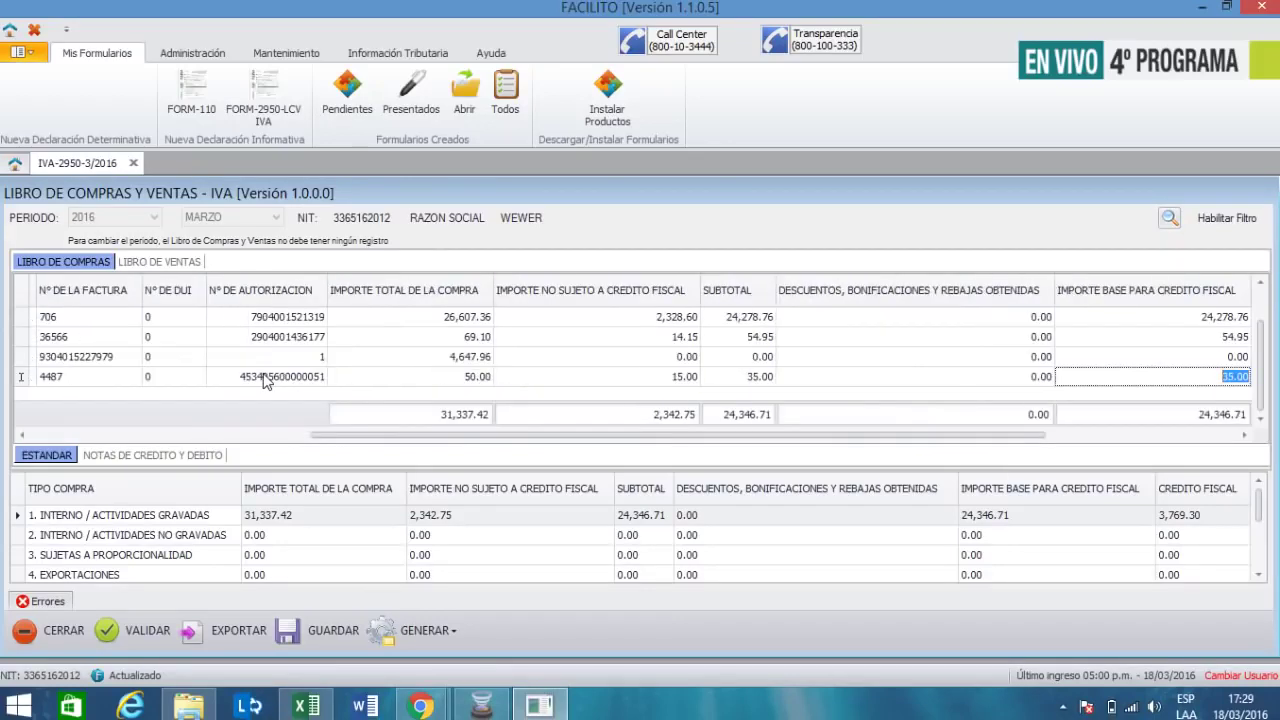
key(Tab)
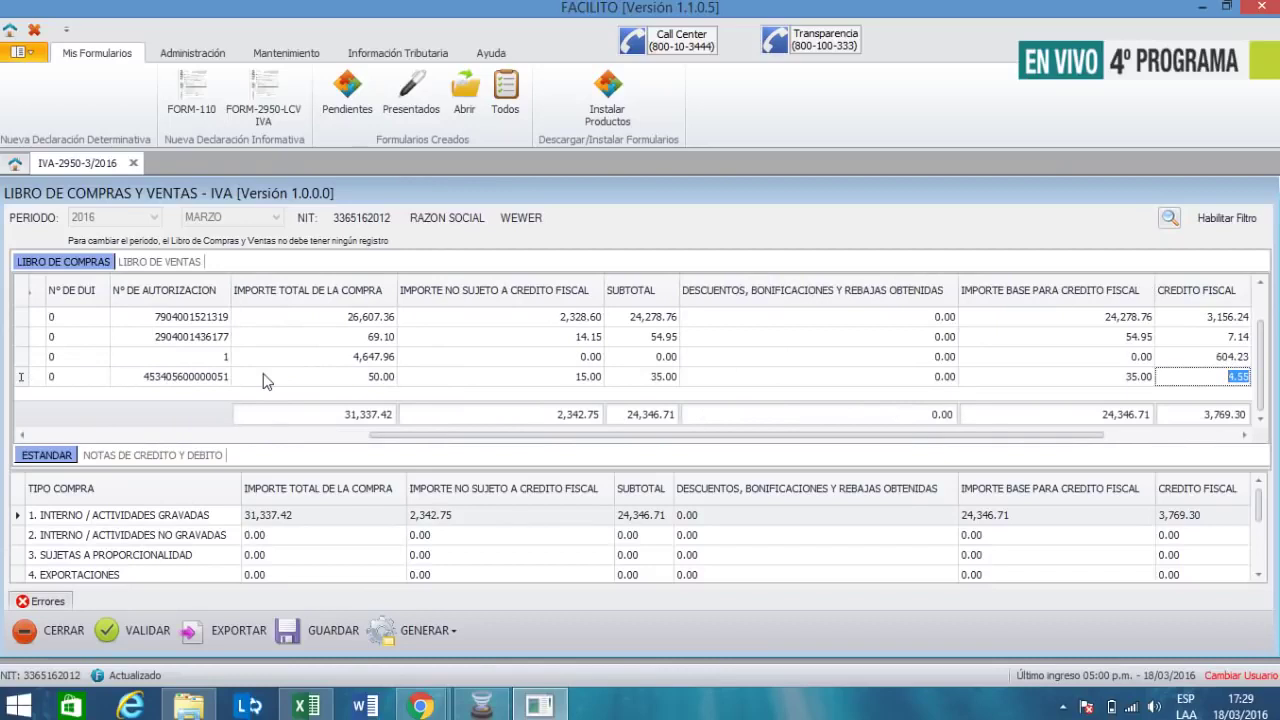
key(Tab)
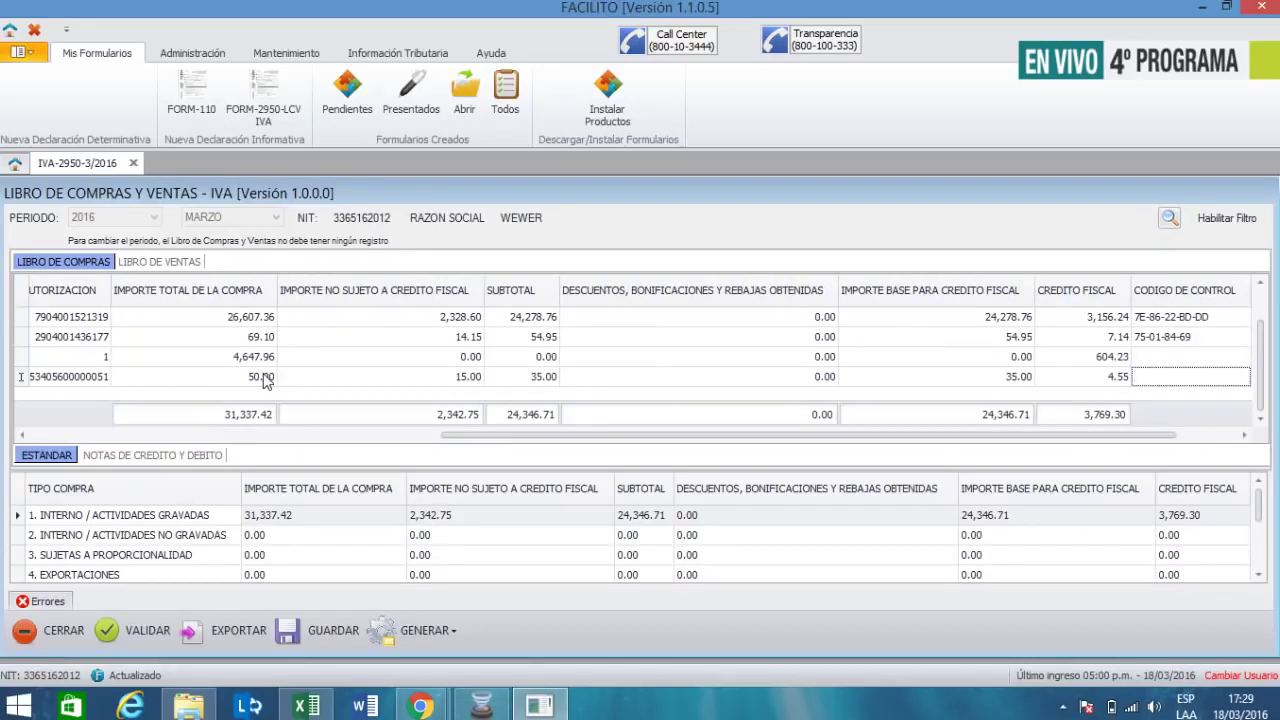
text(3C-42)
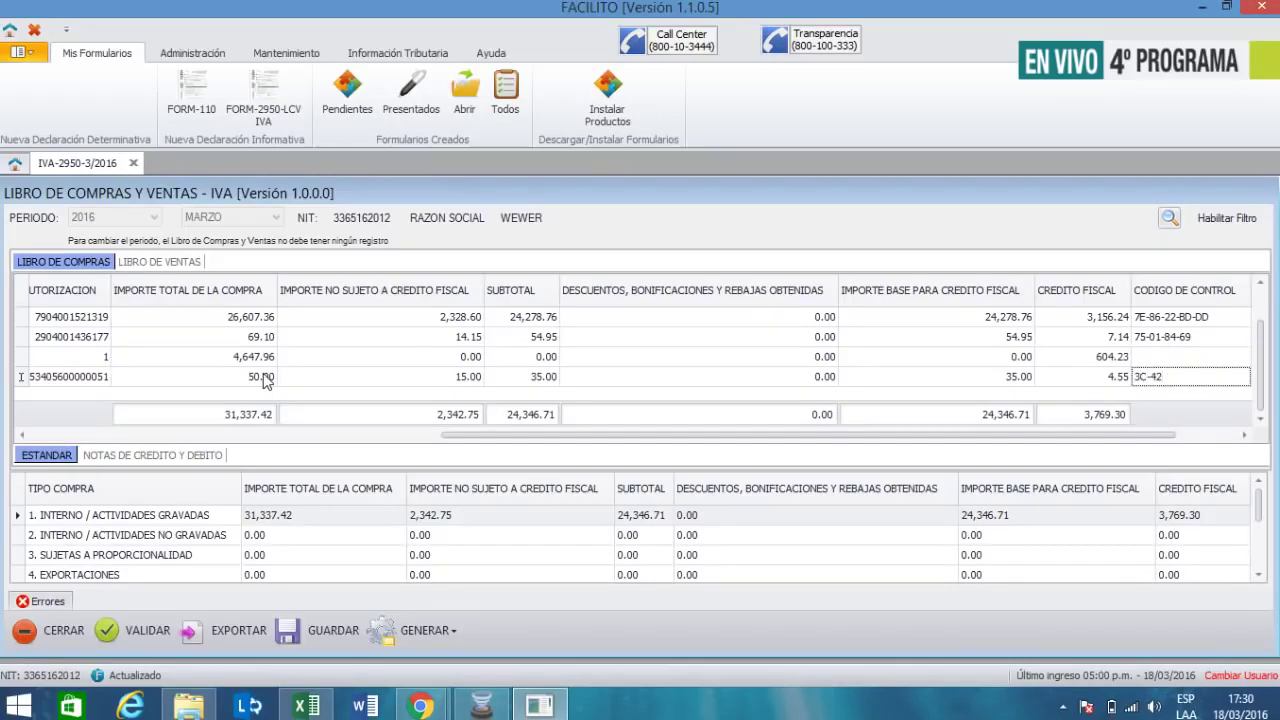
text(-40-71-35)
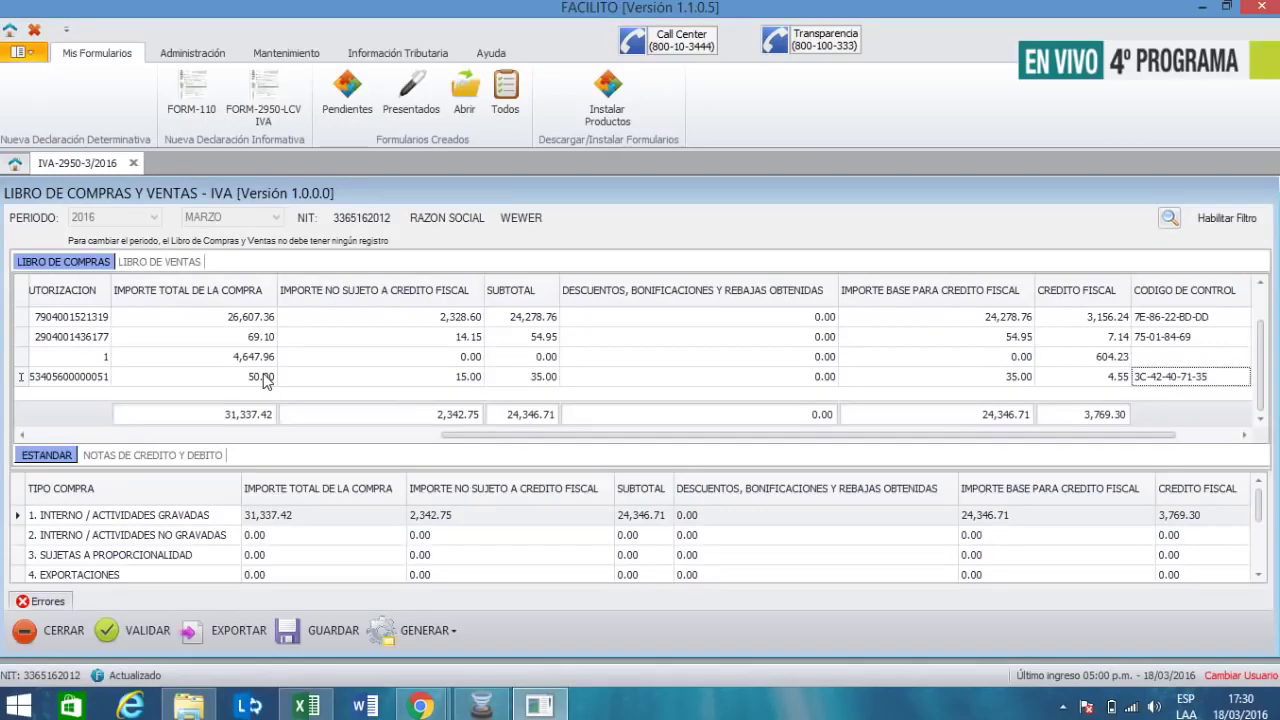
key(Tab)
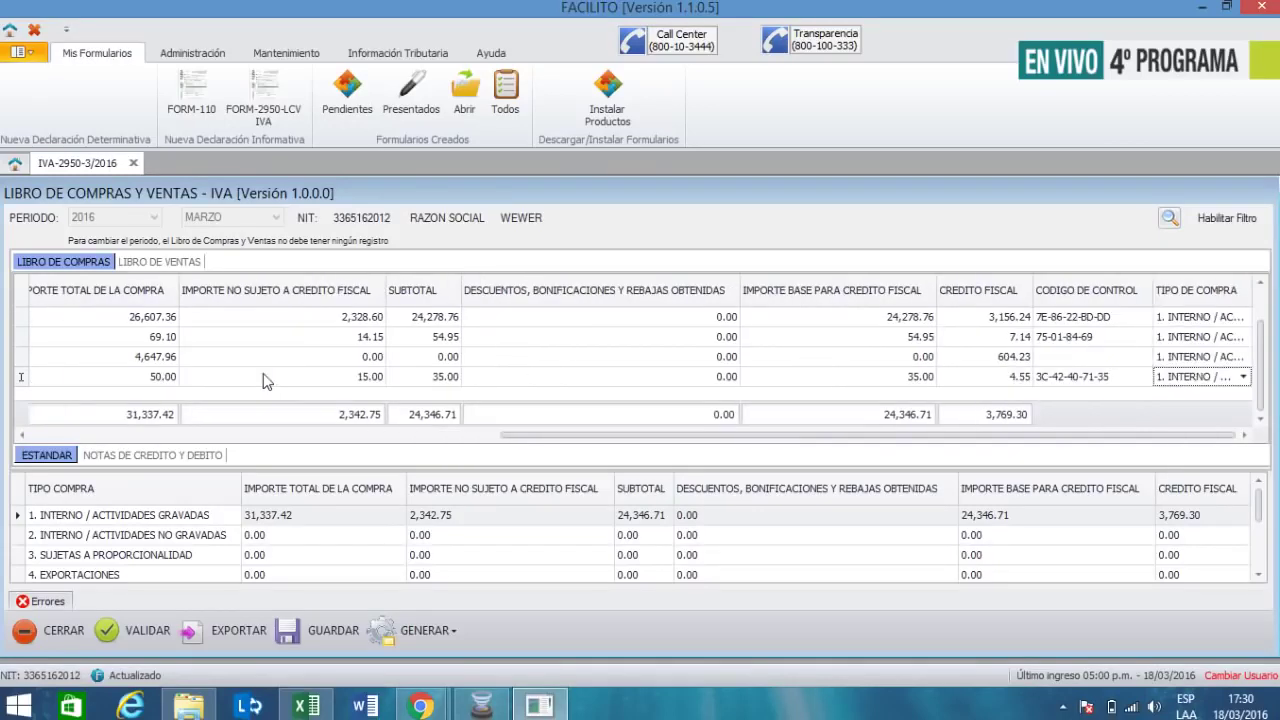
click(128, 640)
click(621, 379)
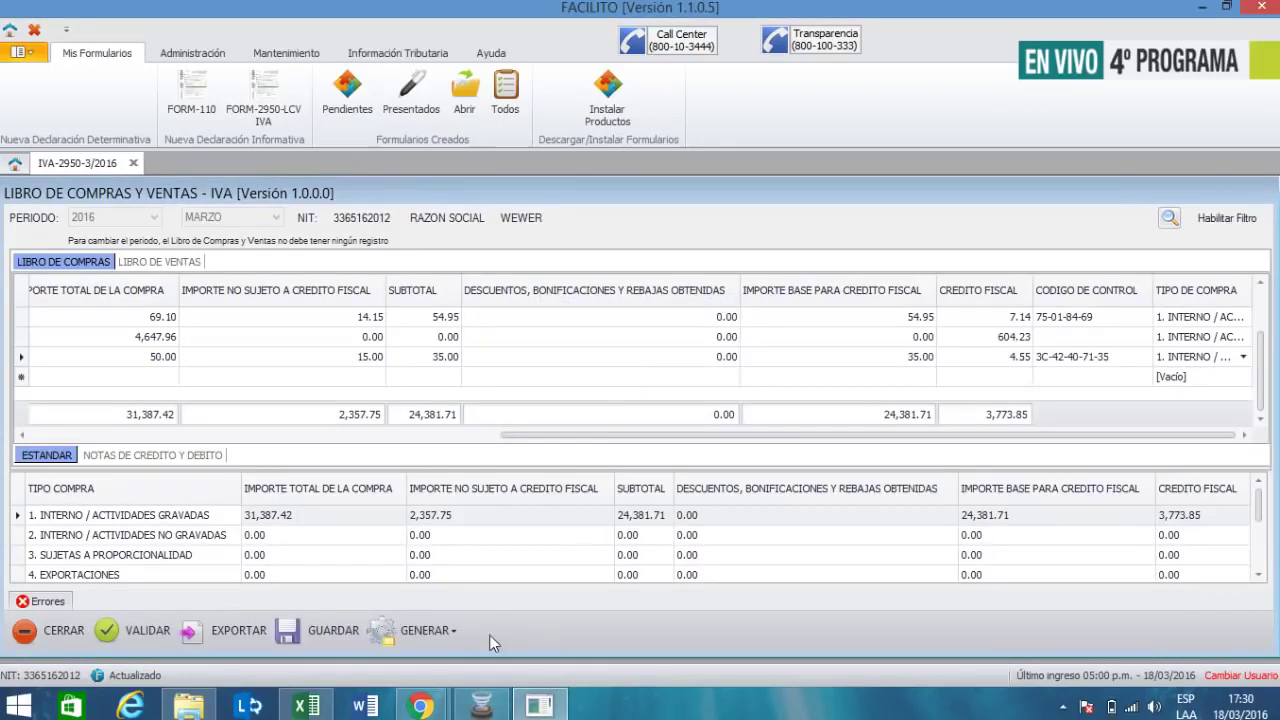
- Save the ledger records and begin generating the form with transactions
click(319, 628)
click(628, 380)
click(423, 629)
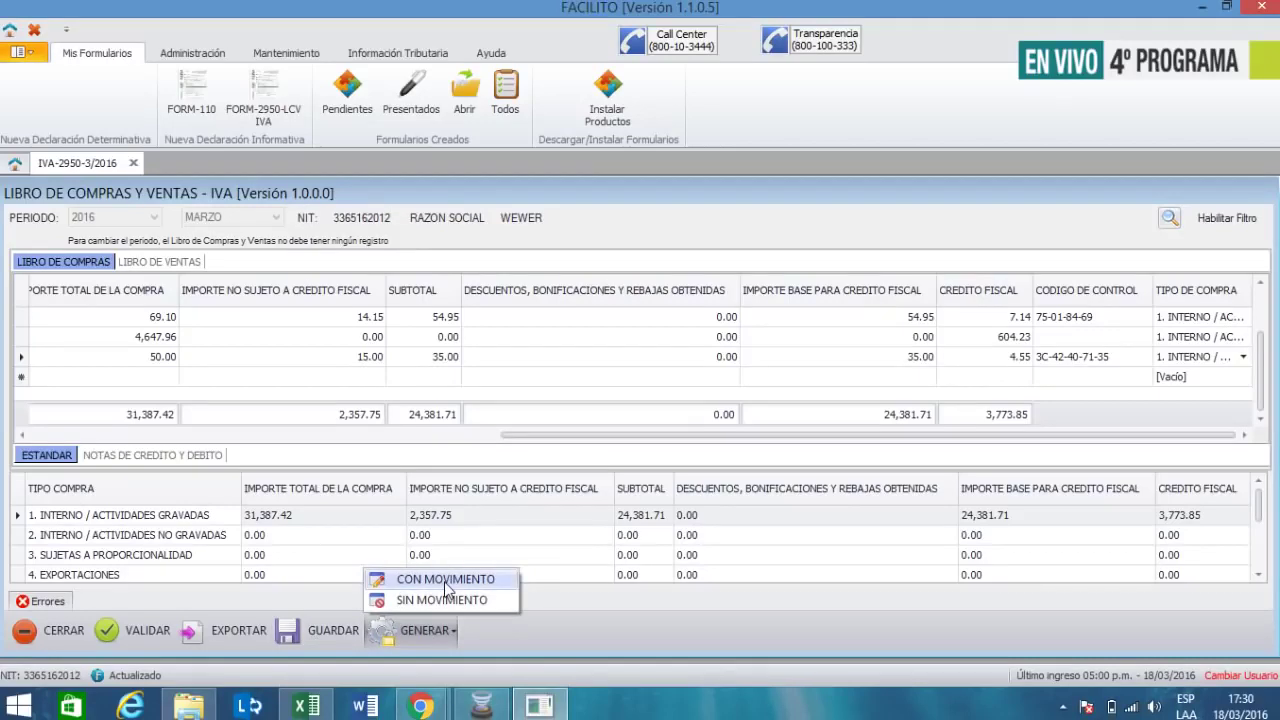
click(446, 580)
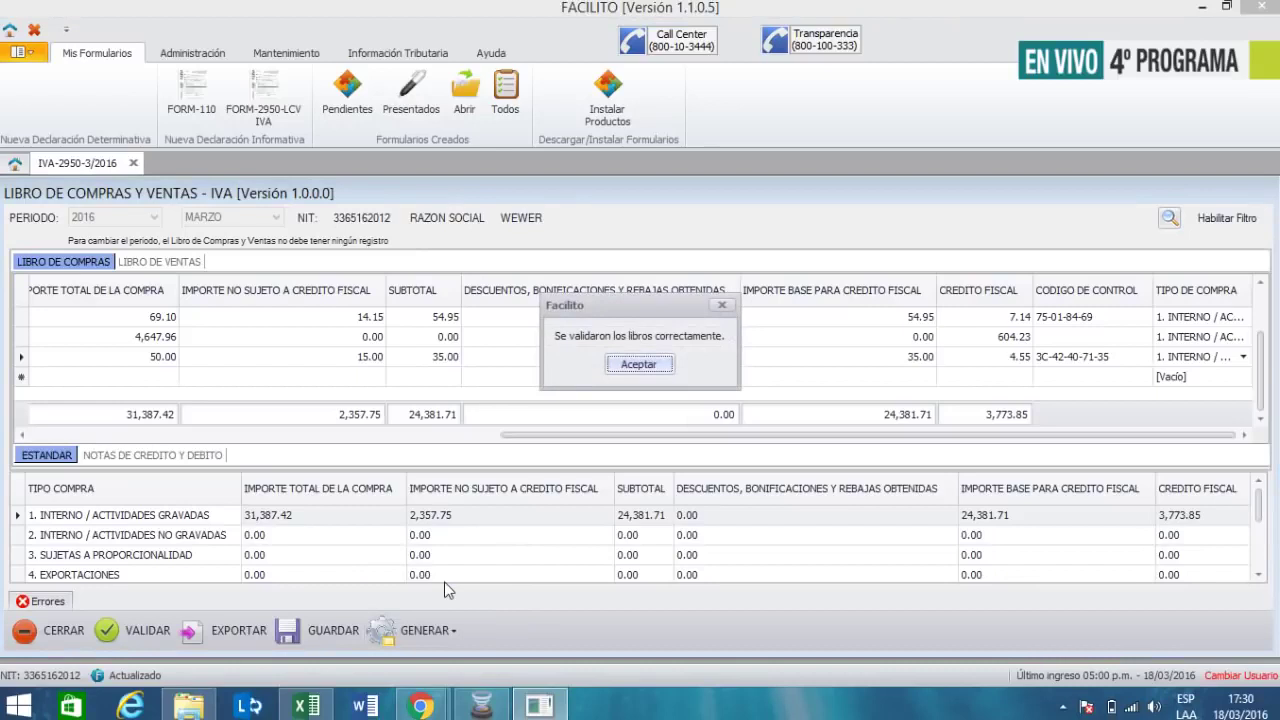
click(638, 364)
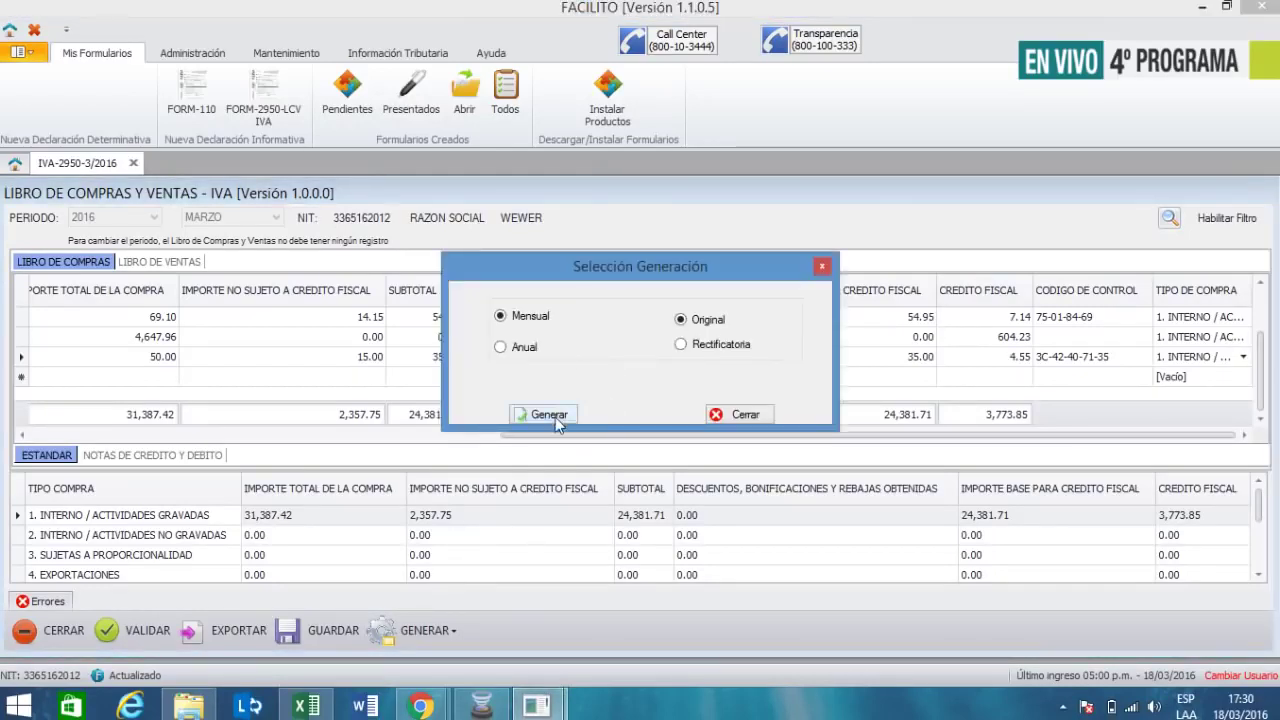
- Generate the monthly original ledger as a .dec file in the Formularios folder
click(552, 416)
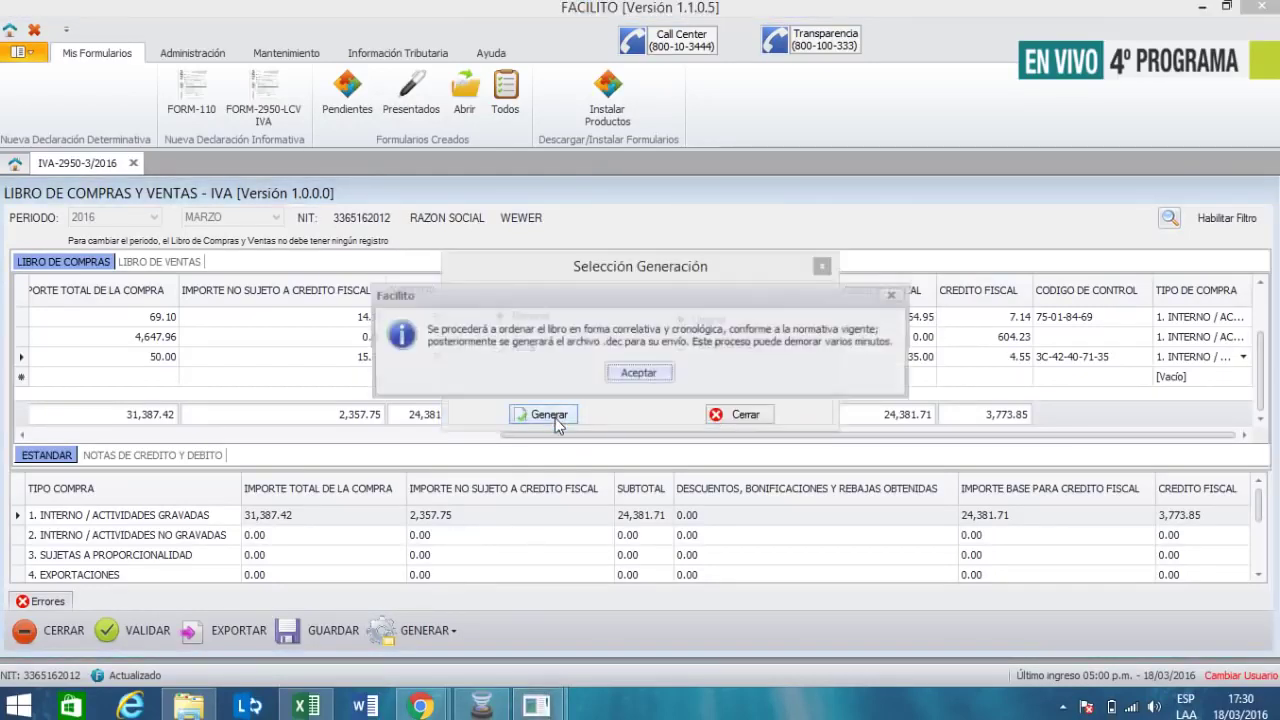
click(631, 370)
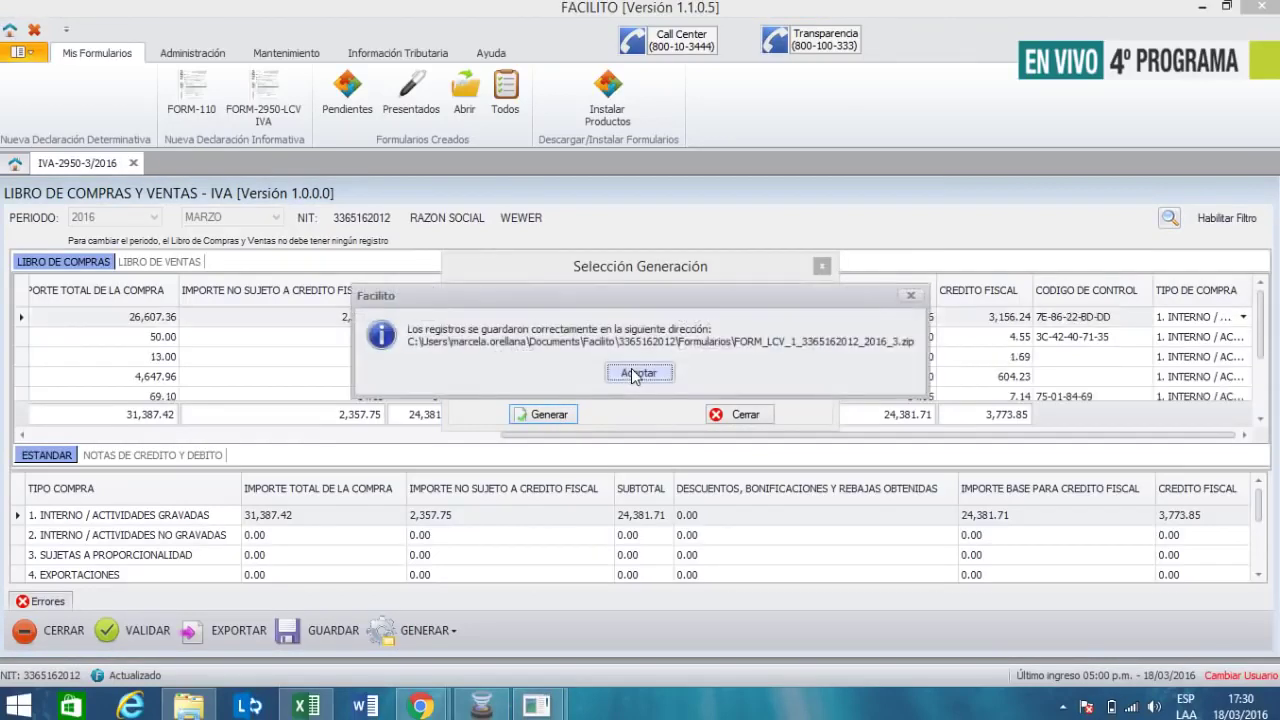
click(632, 372)
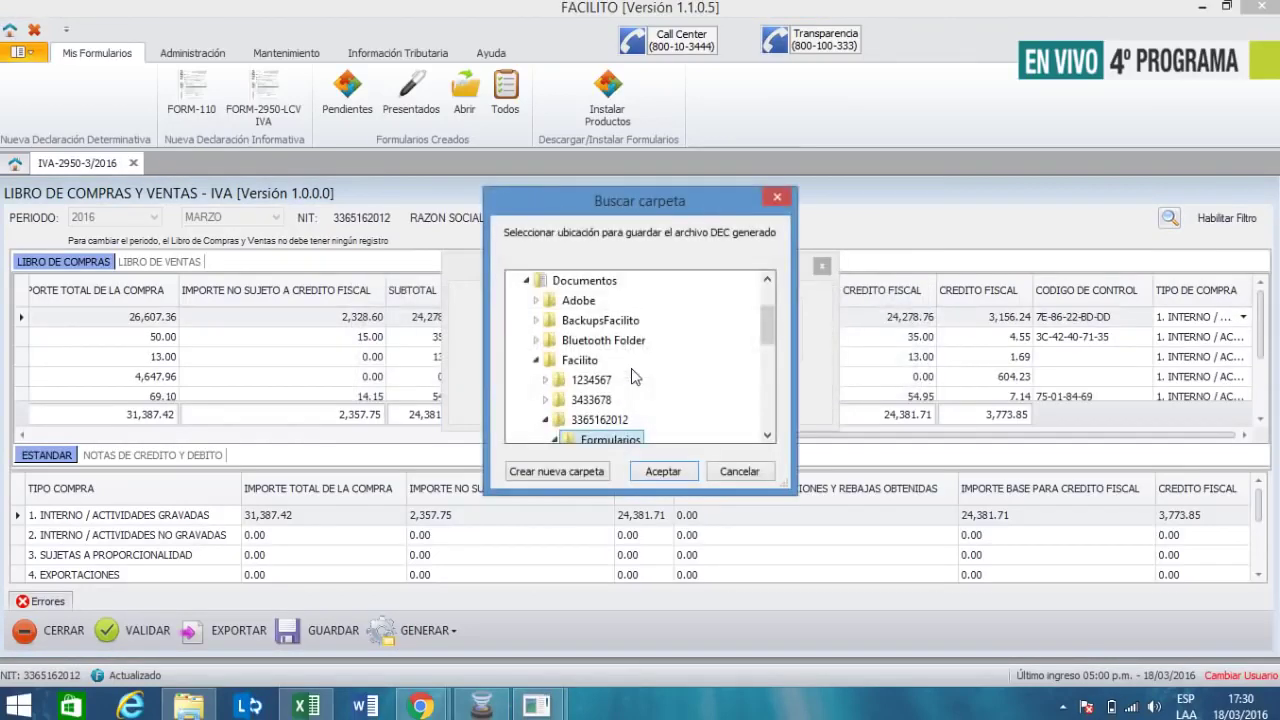
click(638, 477)
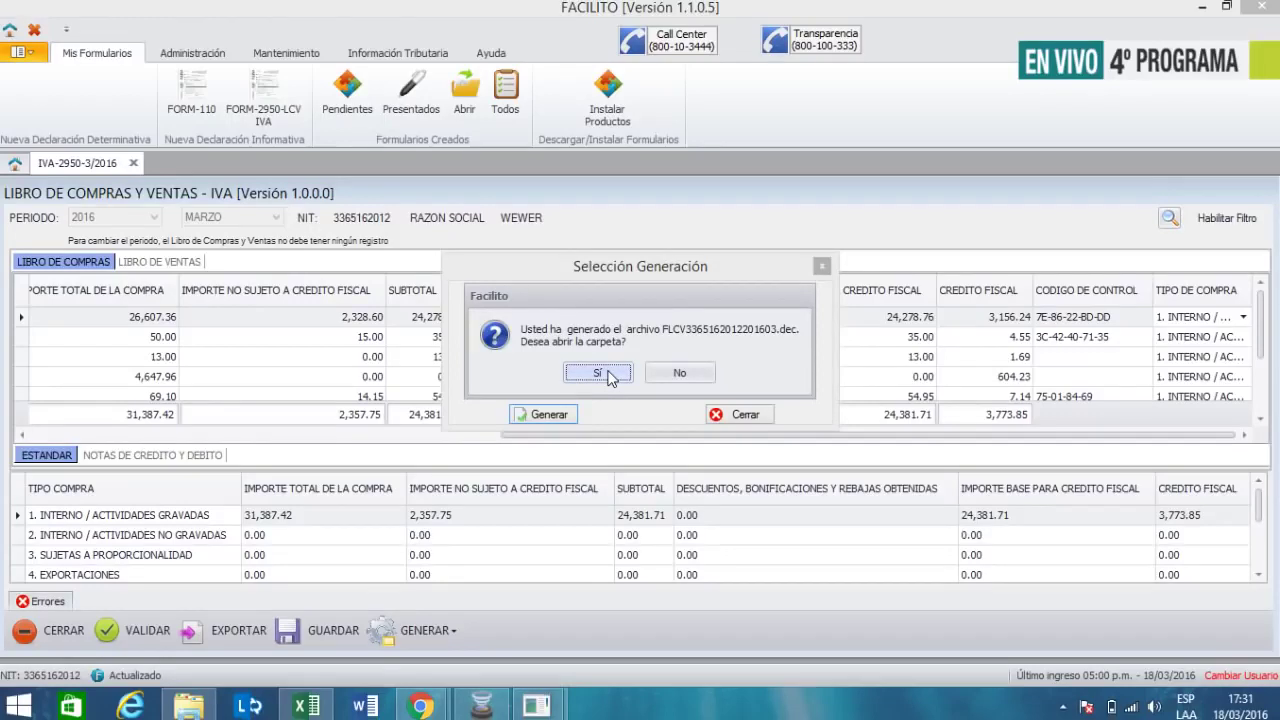
click(600, 372)
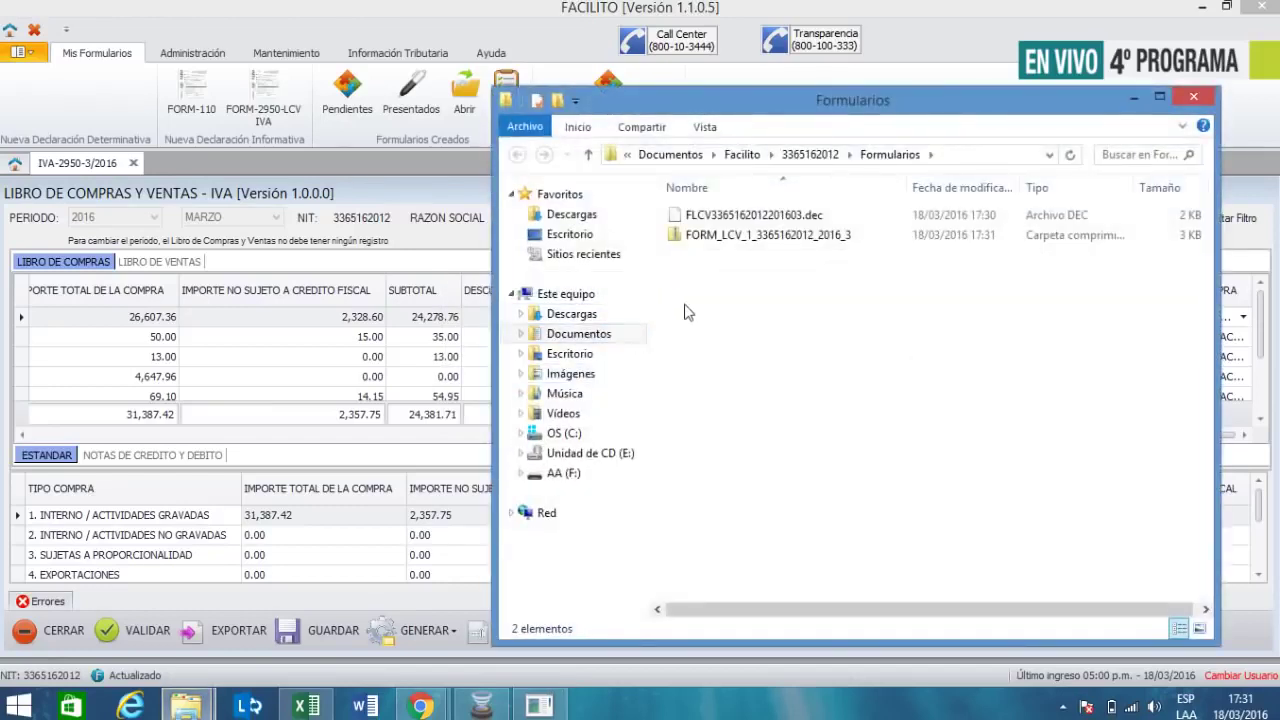
click(1195, 97)
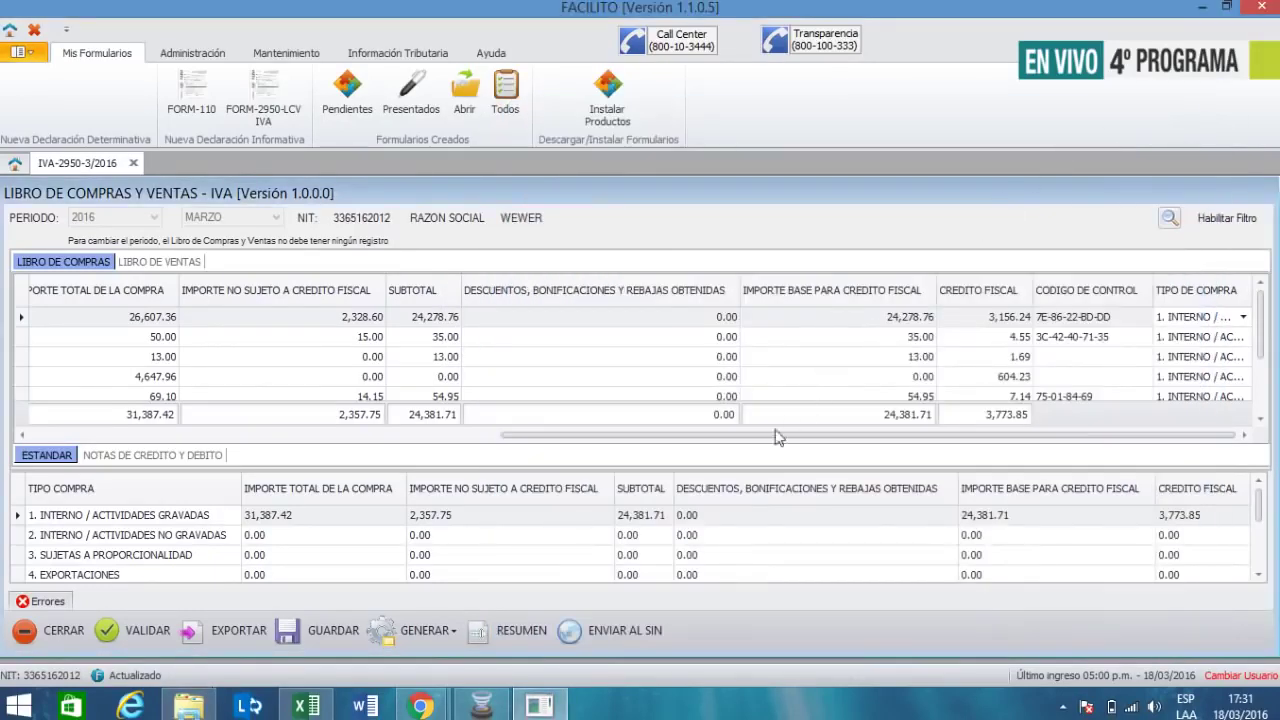
- Preview the monthly IVA summary, checking box 11 at 31,387.42 and box 26 at 24,381.71 against the ledger
click(512, 633)
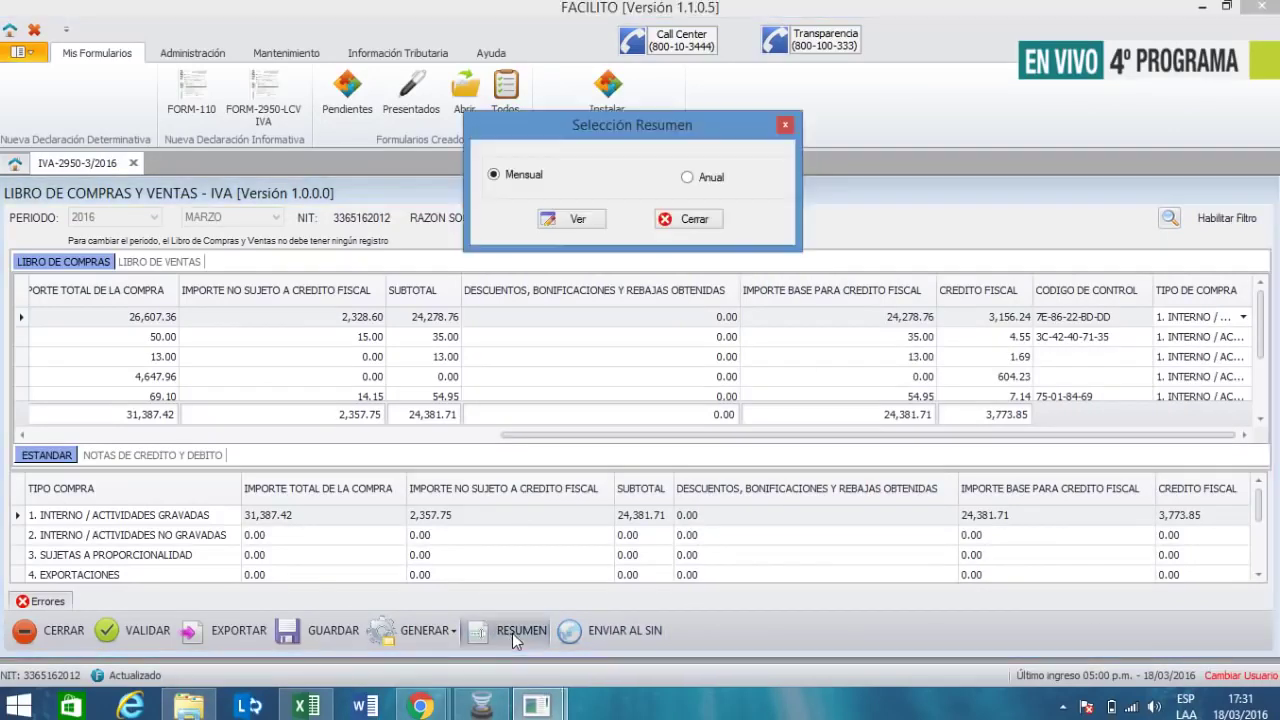
click(576, 218)
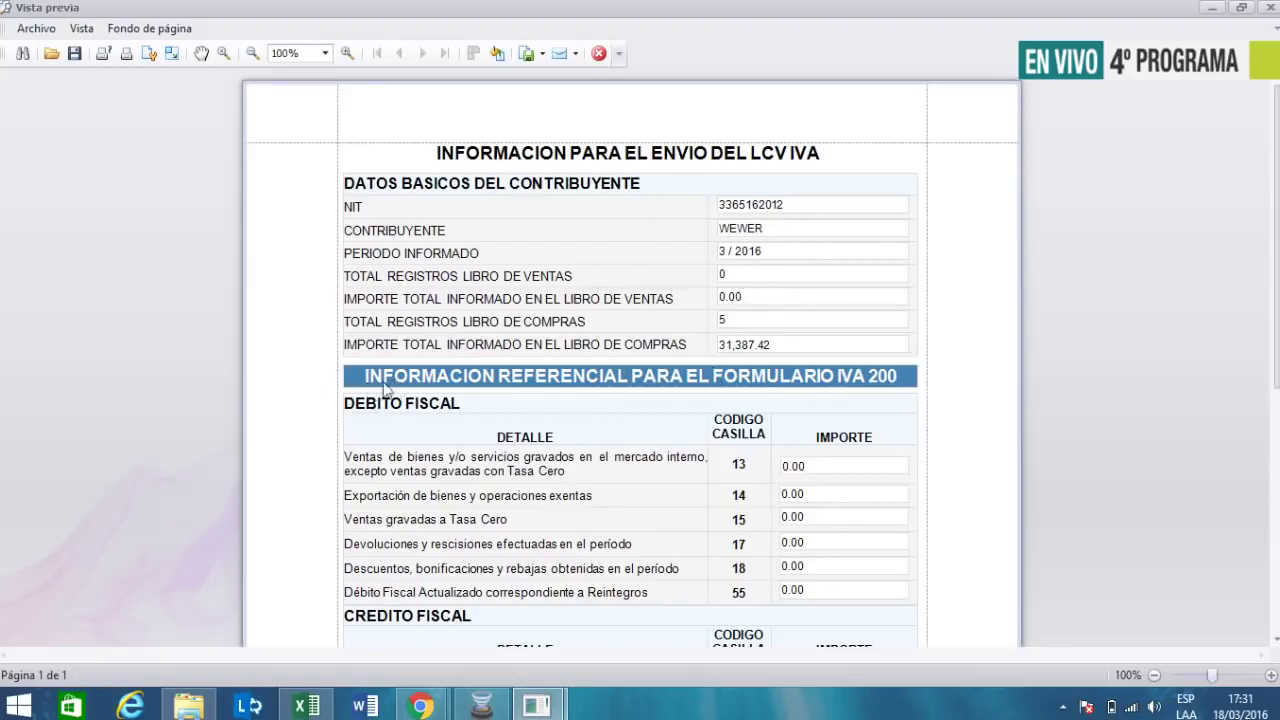
click(443, 386)
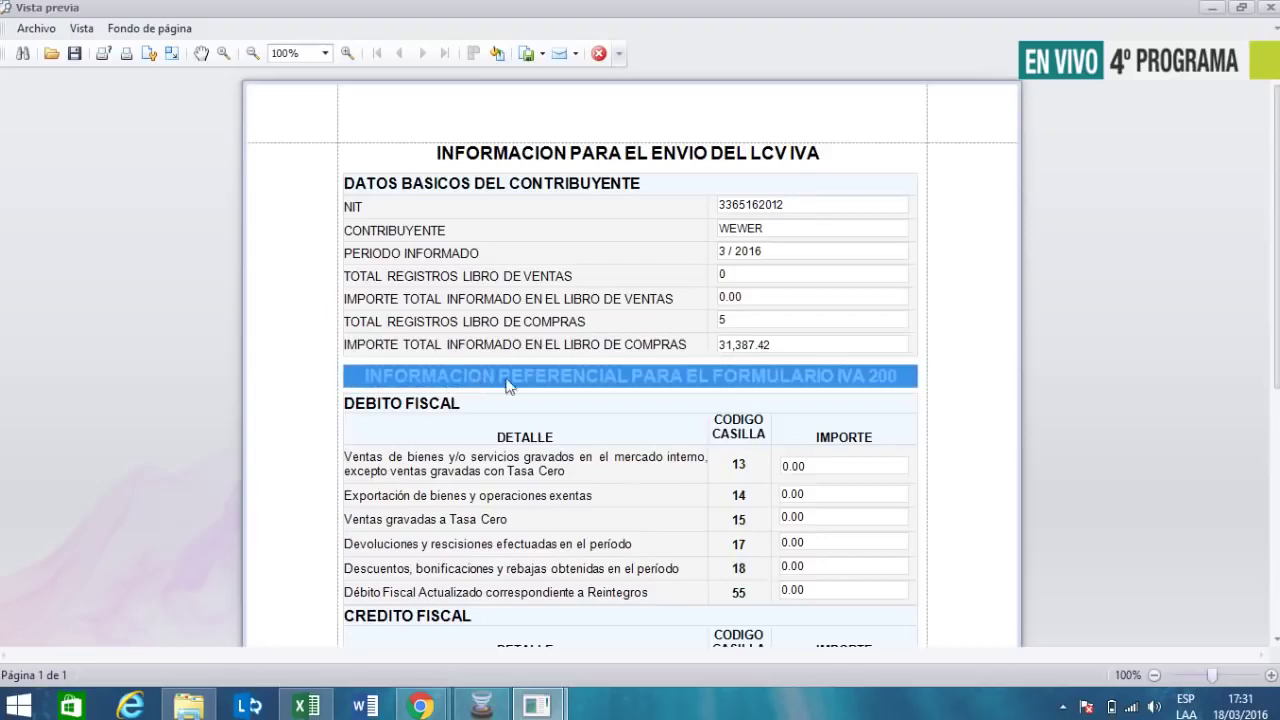
click(951, 390)
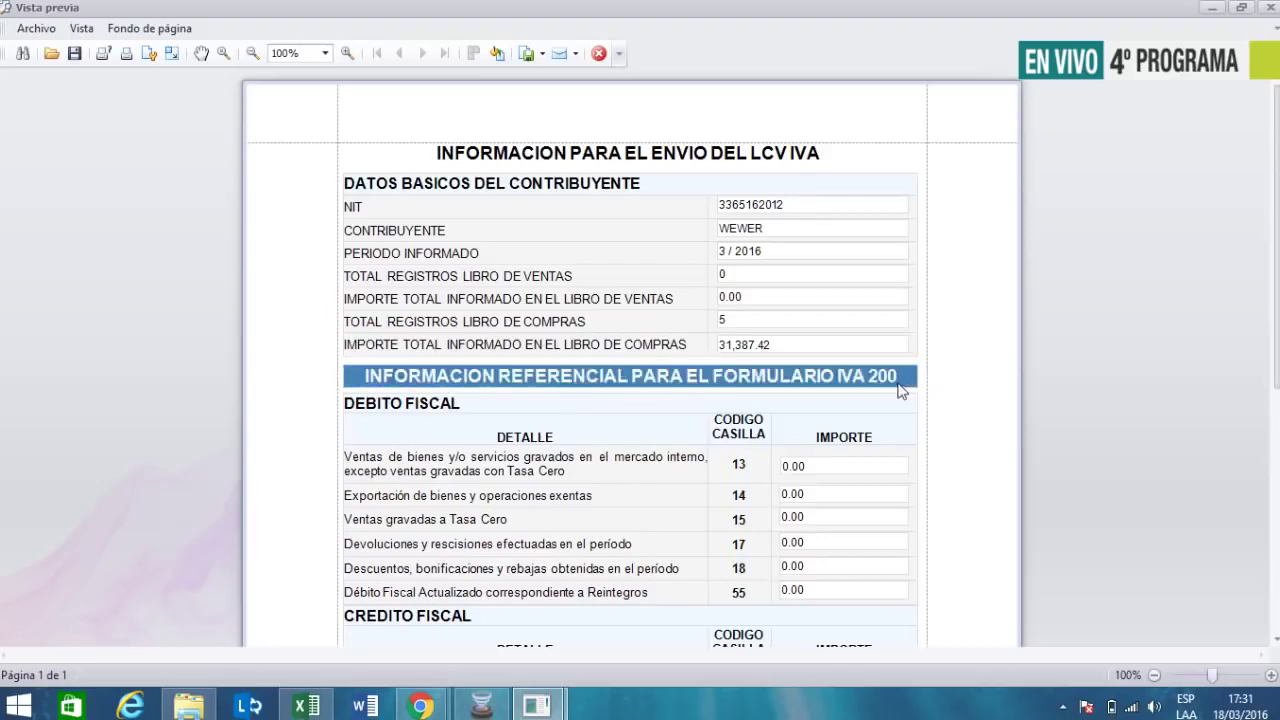
scroll(860, 375, down, 2)
scroll(858, 367, down, 3)
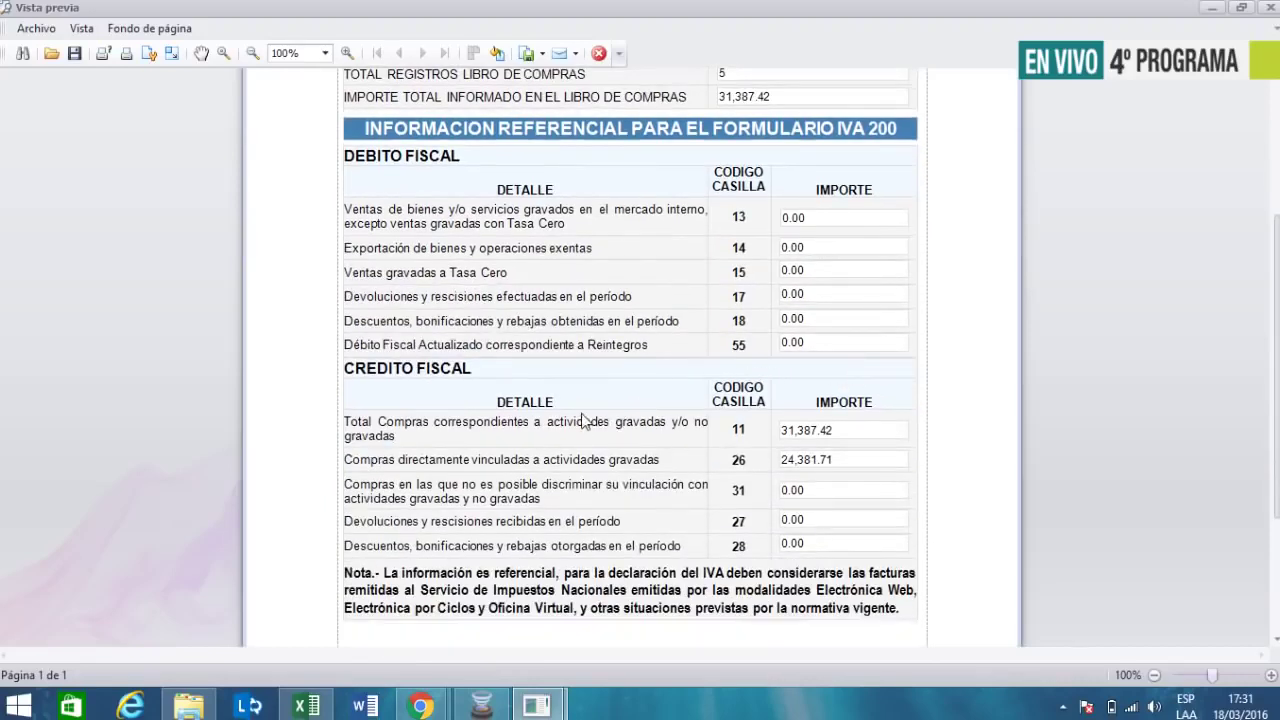
scroll(598, 410, down, 1)
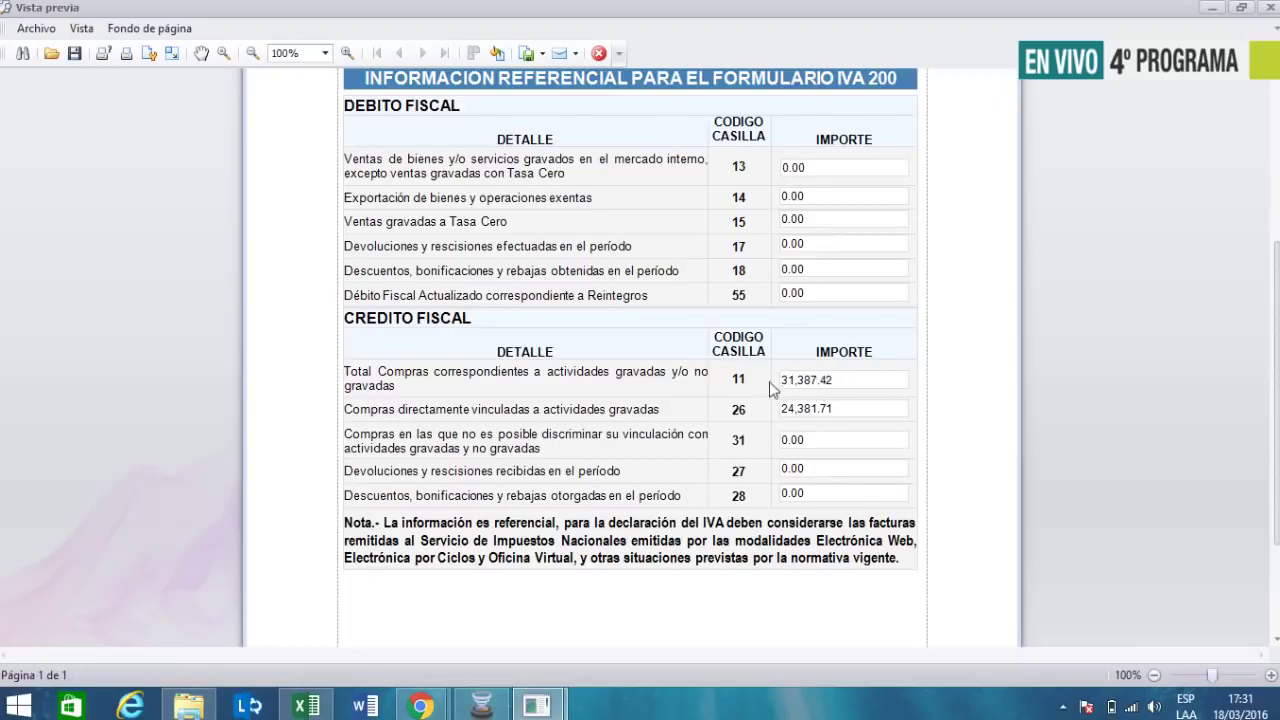
key(alt+Tab)
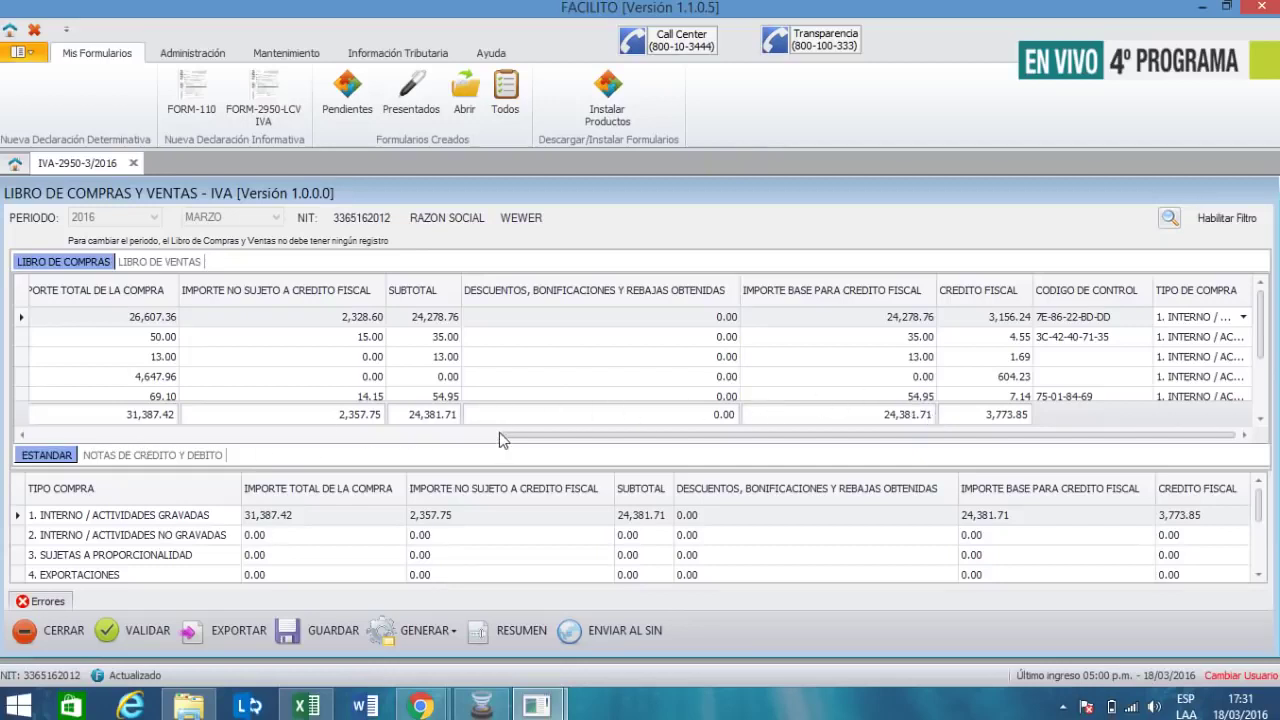
drag(499, 432, 407, 432)
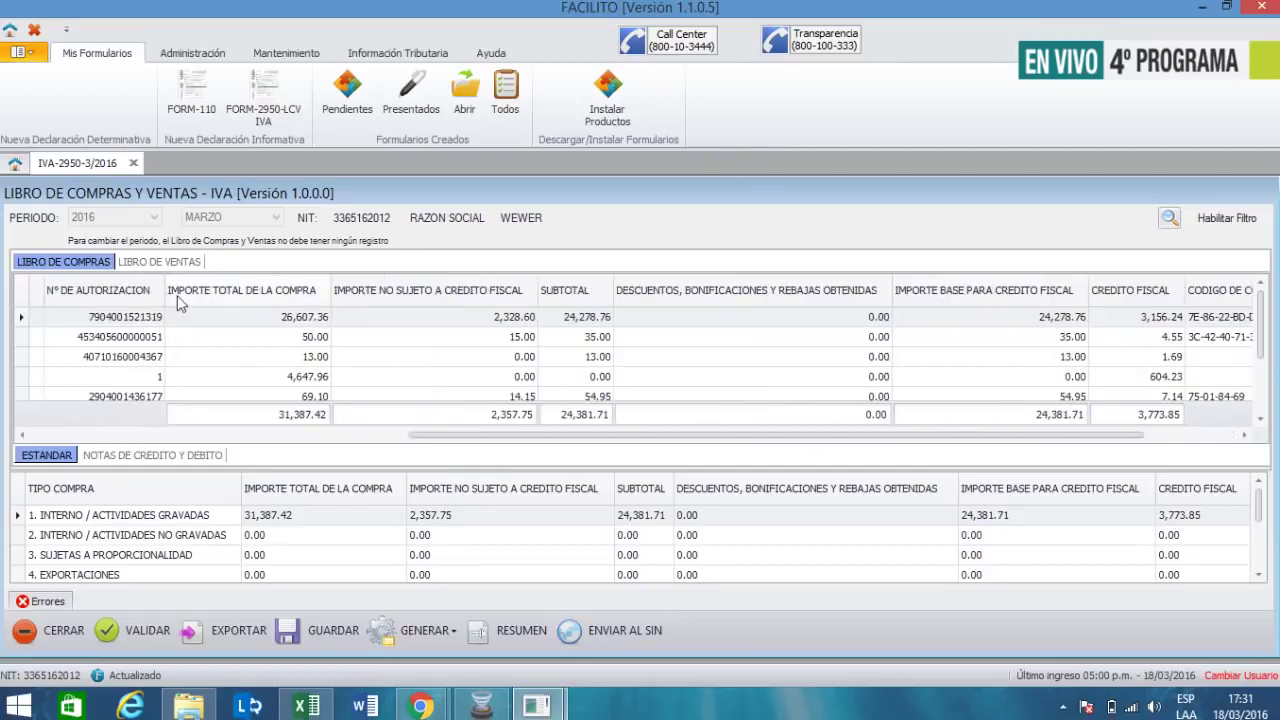
key(alt+Tab)
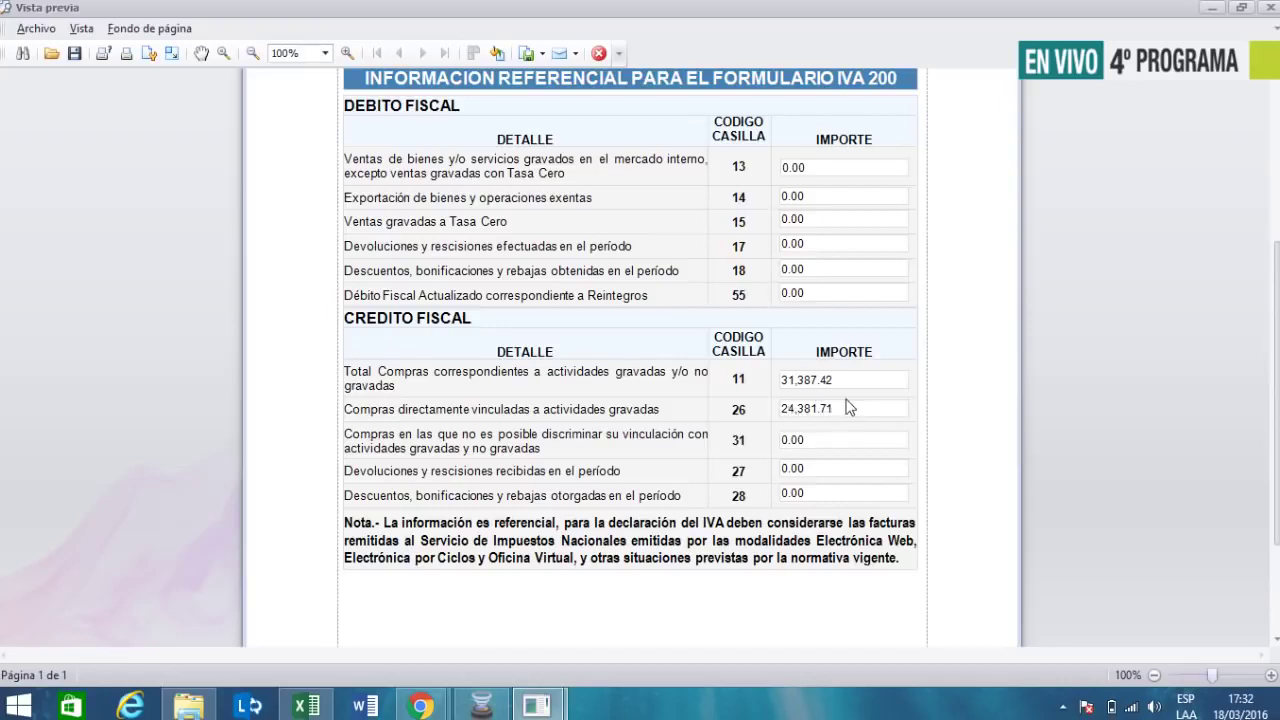
- Scroll through the five ledger rows, checking 31,387.42 total, 2,357.75 non-creditable and 24,381.71 credit base
key(alt+Tab)
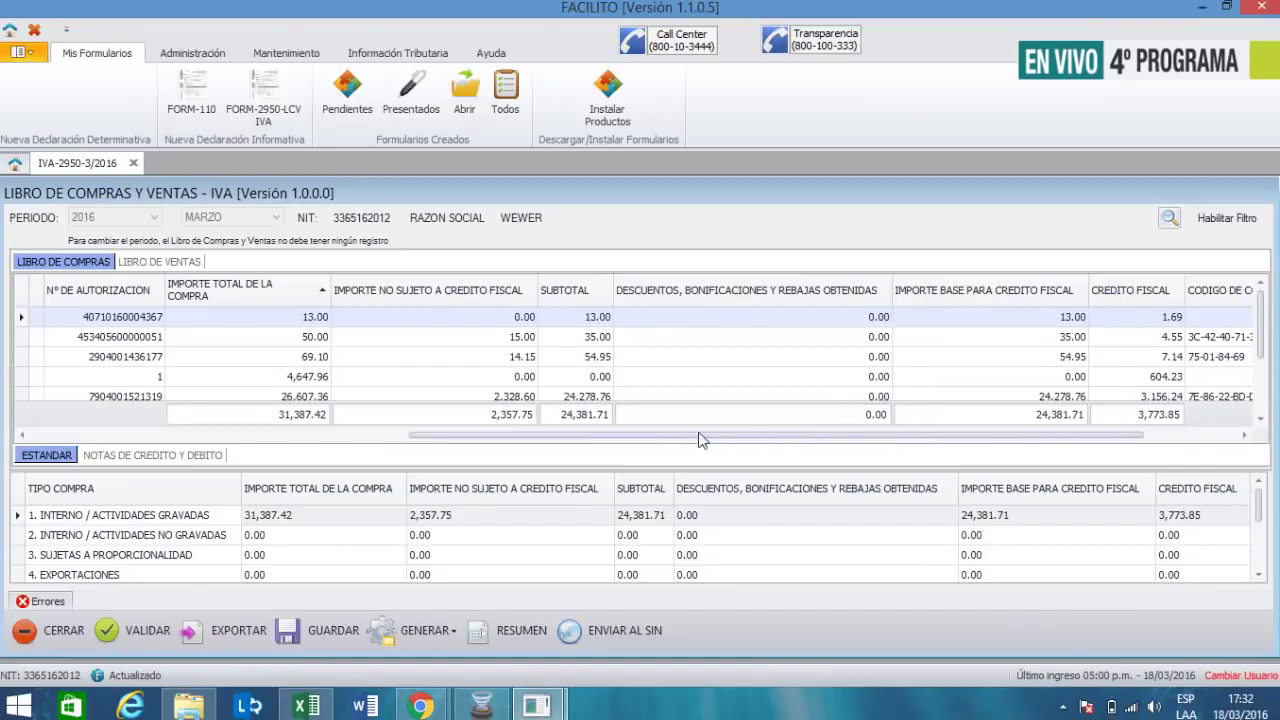
drag(697, 443, 598, 458)
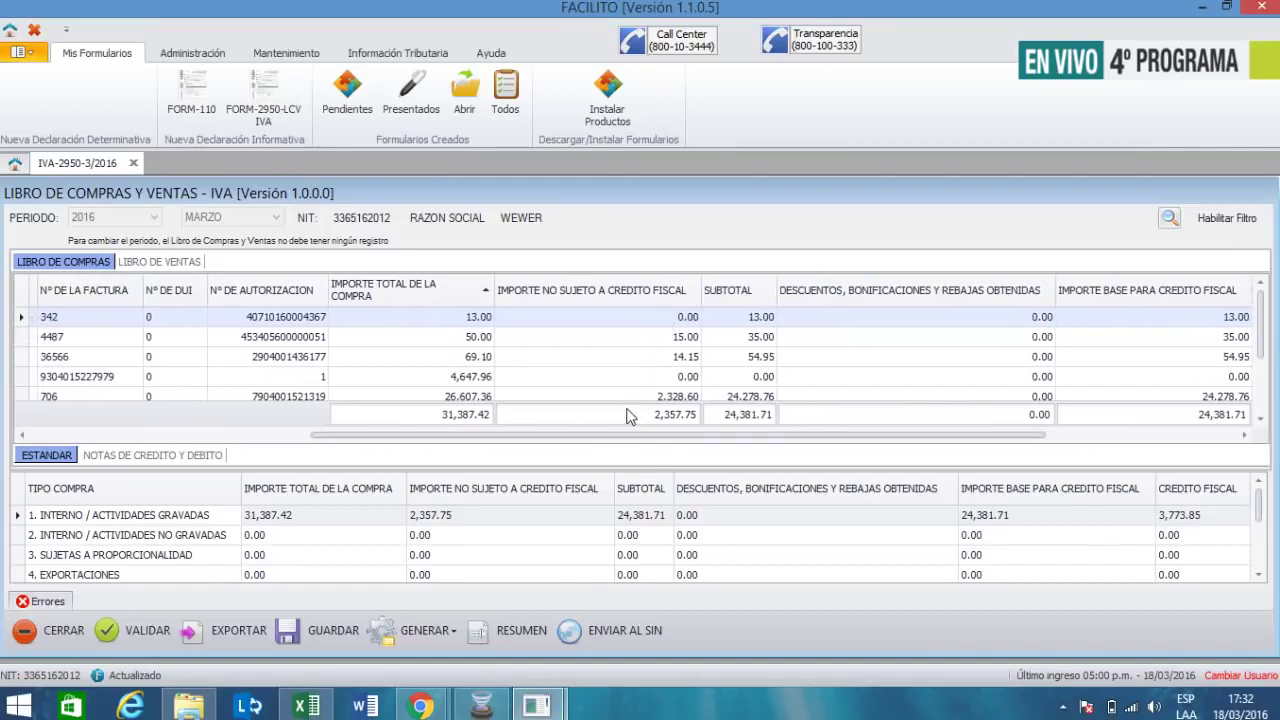
scroll(630, 416, down, 1)
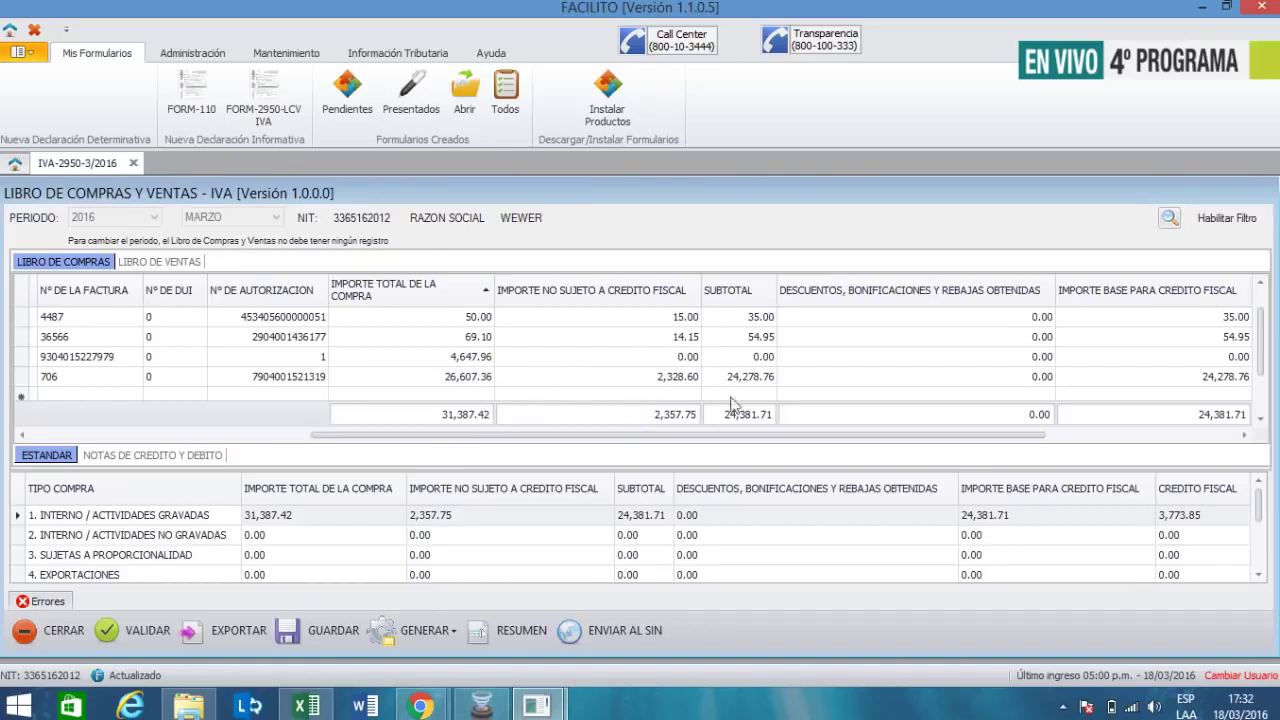
scroll(735, 422, up, 1)
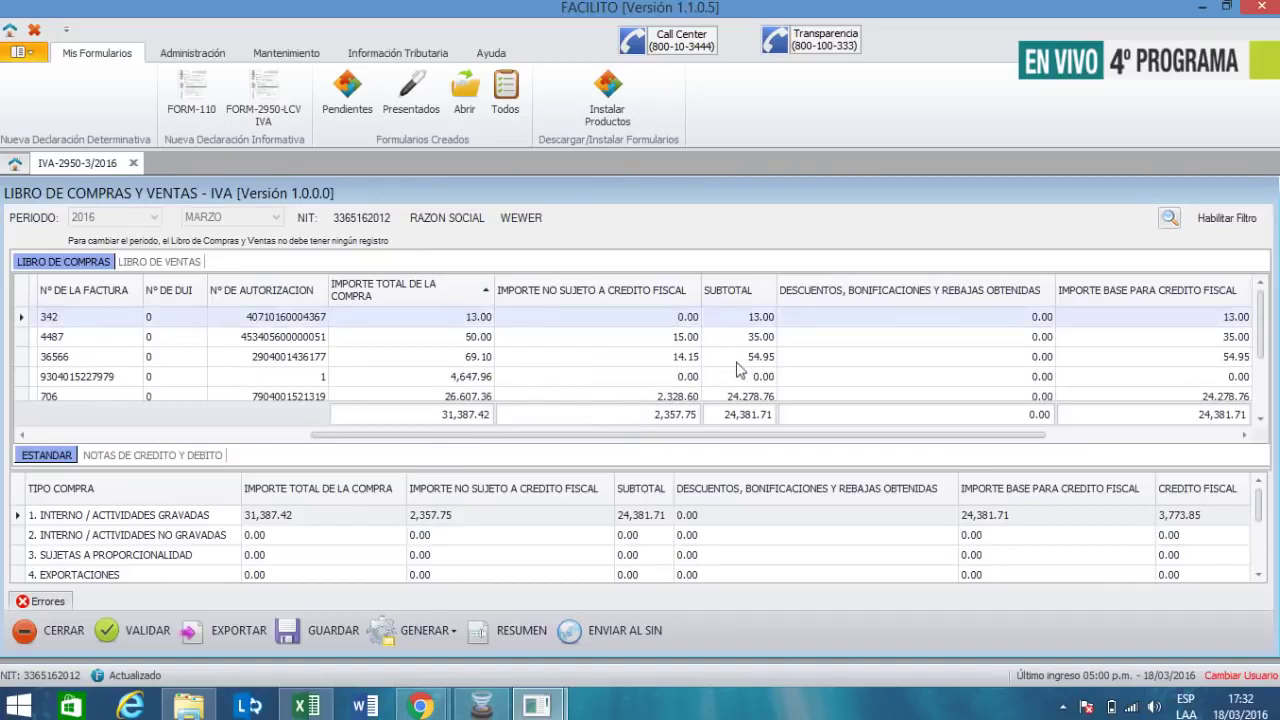
scroll(729, 368, down, 1)
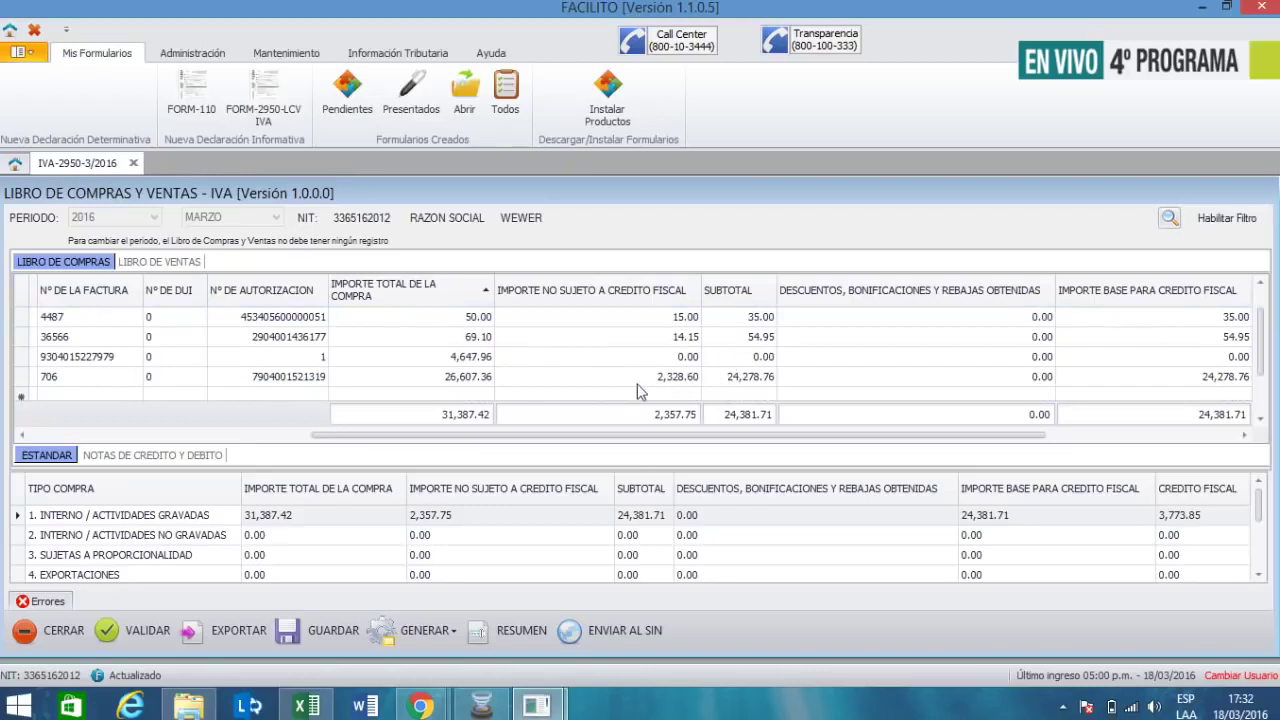
scroll(603, 394, up, 1)
scroll(603, 400, down, 2)
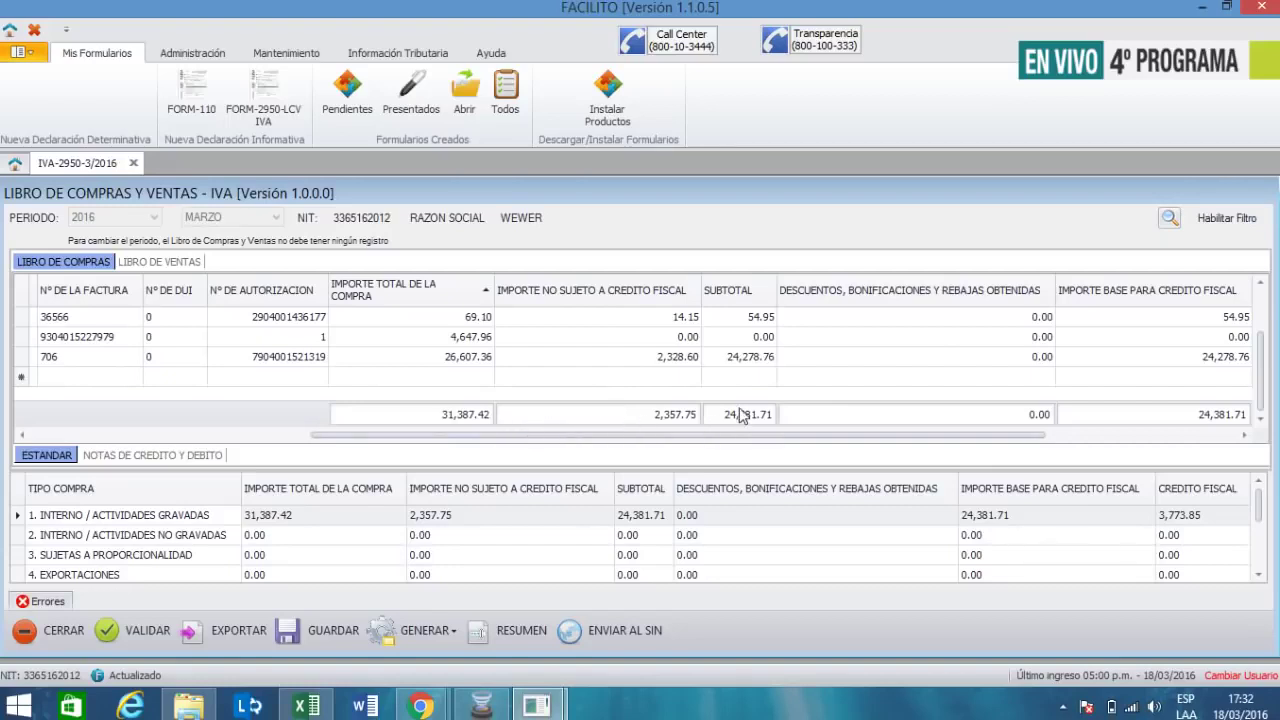
scroll(737, 410, up, 2)
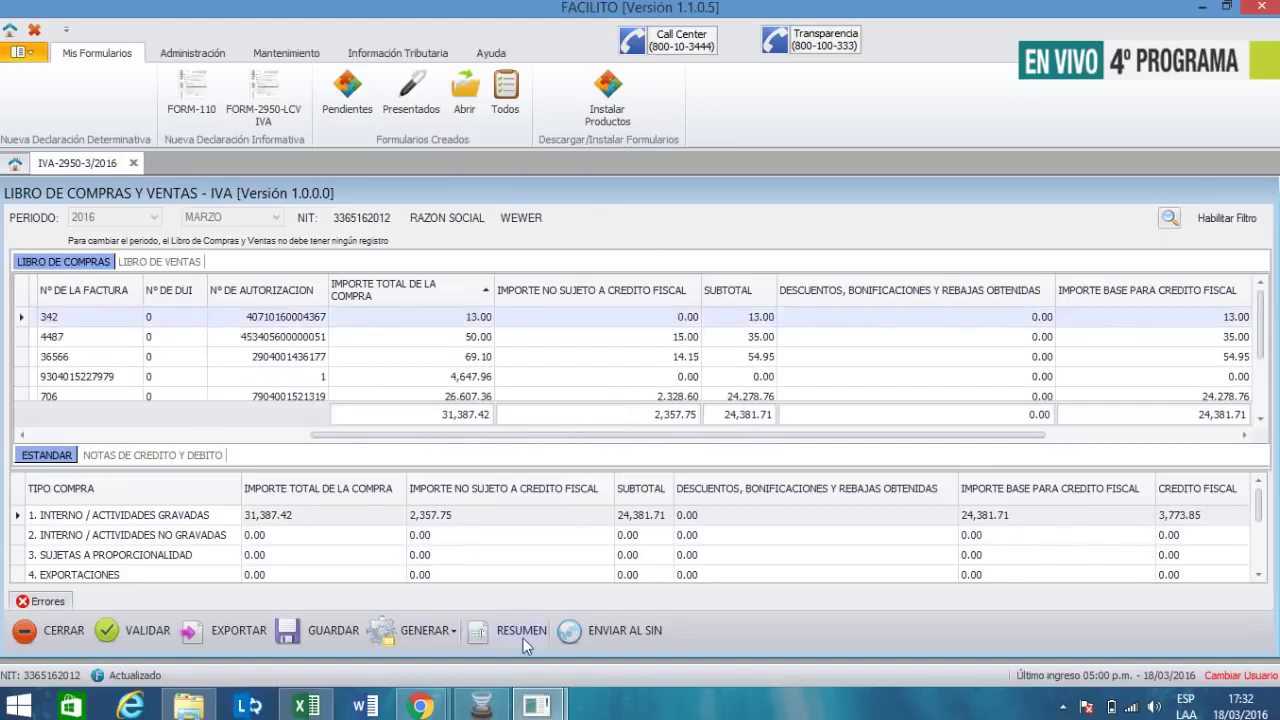
click(523, 635)
click(567, 222)
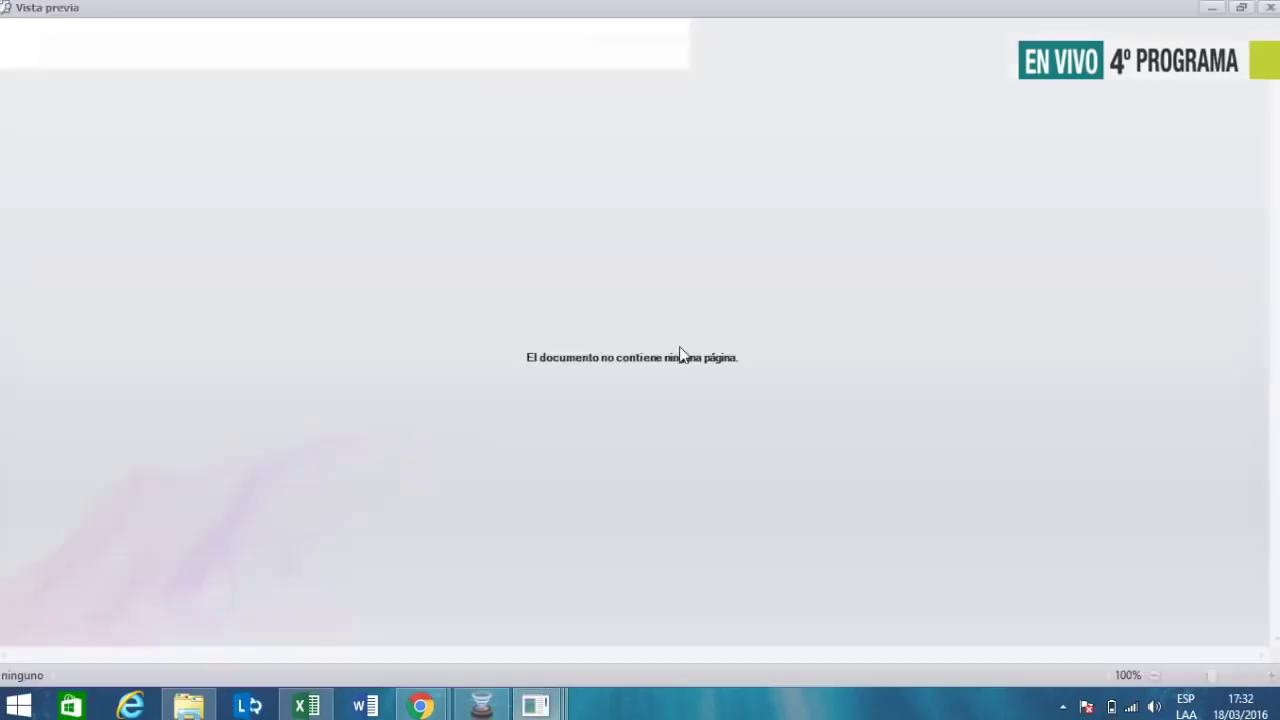
scroll(709, 453, down, 3)
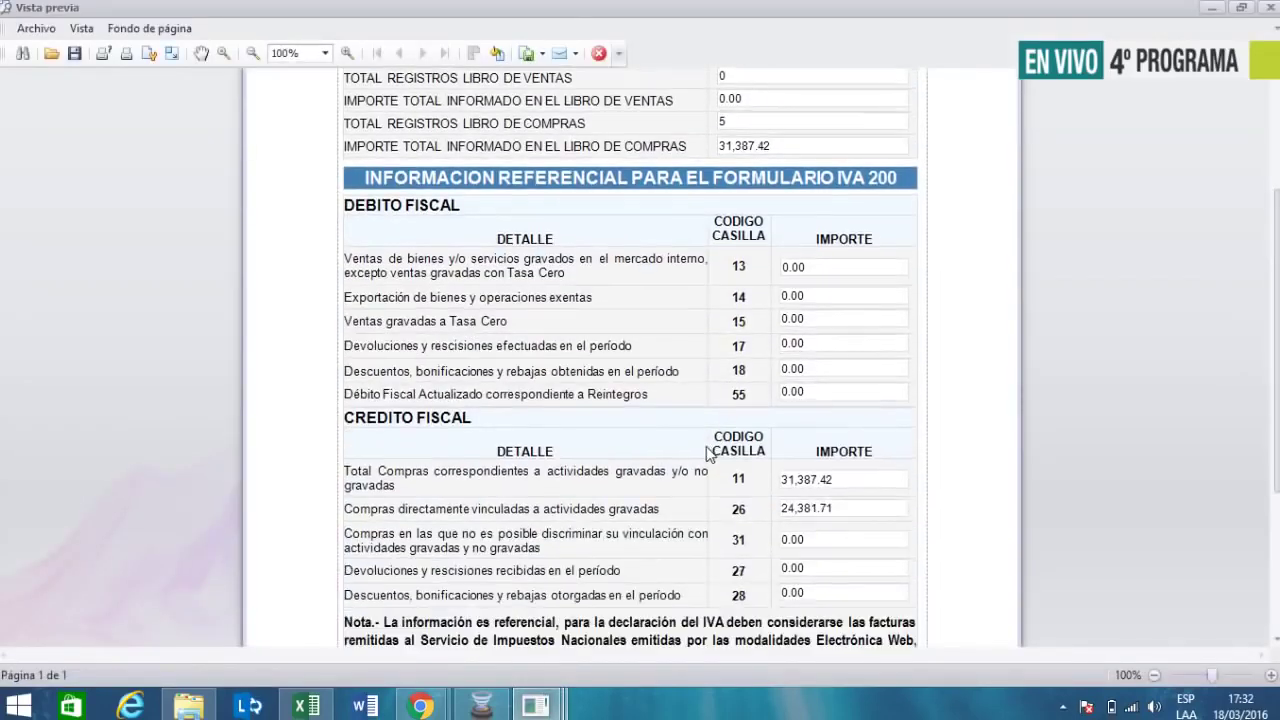
scroll(709, 453, down, 1)
scroll(615, 405, down, 1)
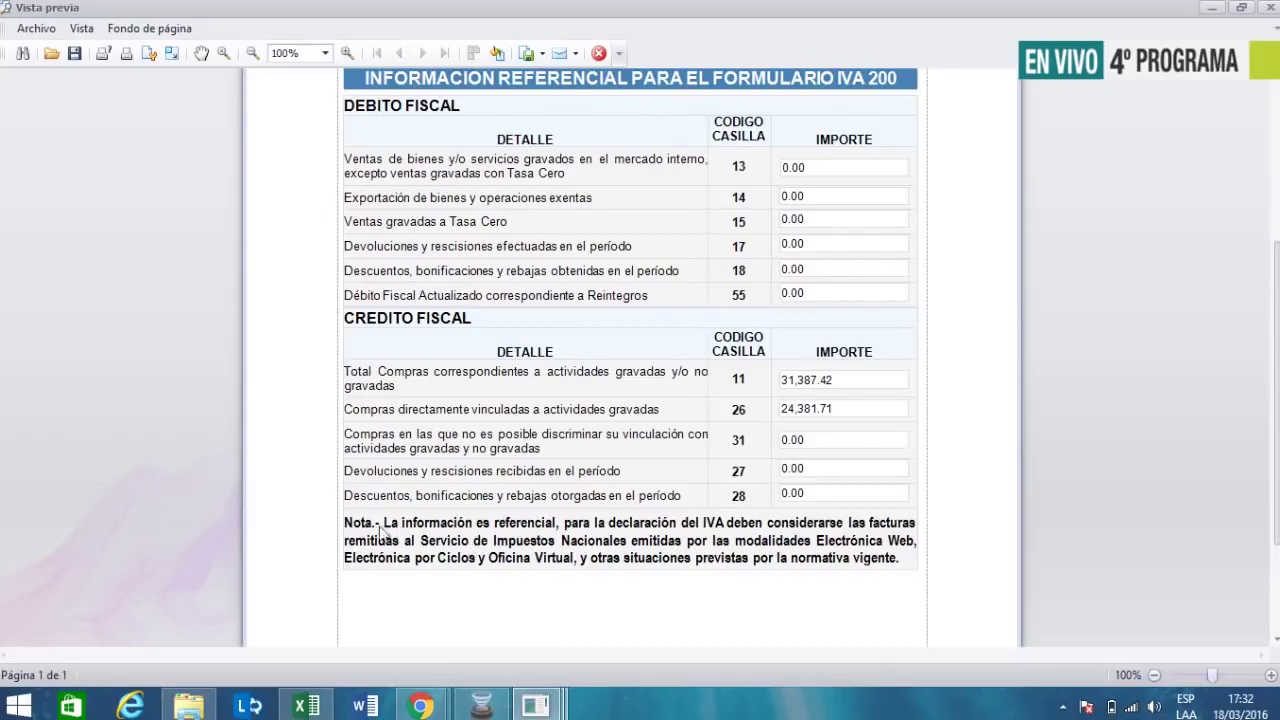
click(600, 529)
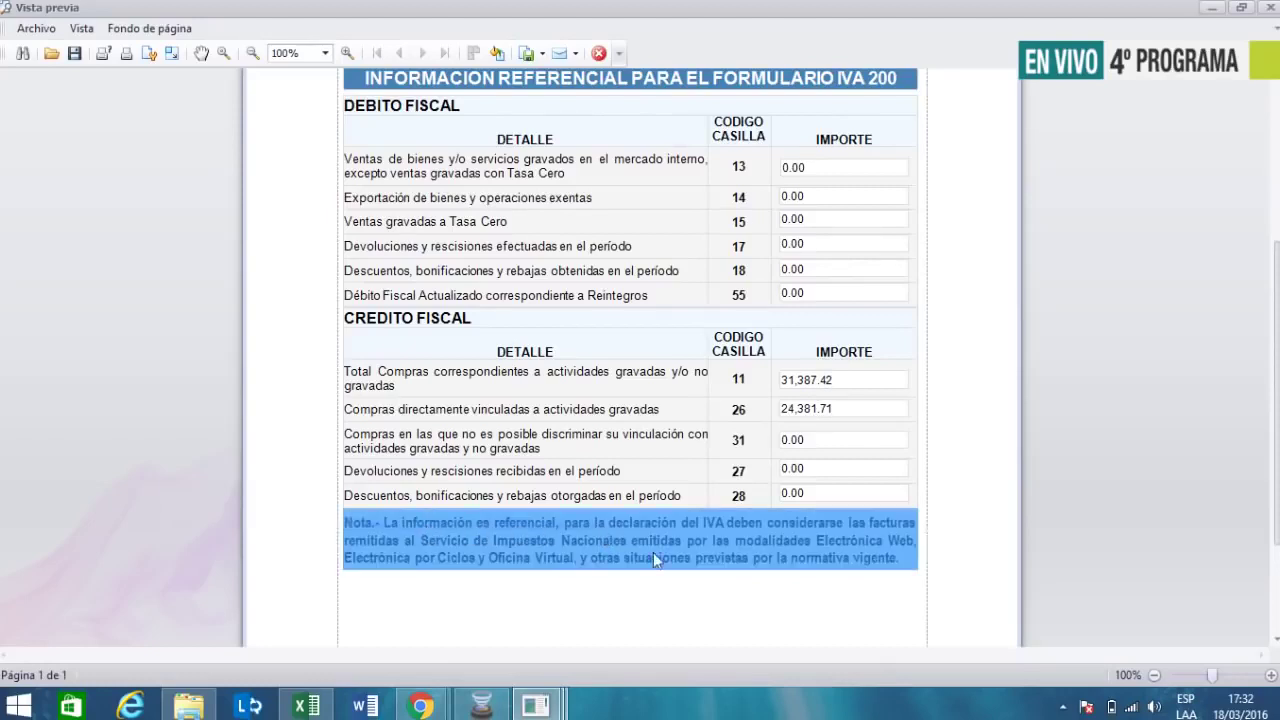
click(552, 594)
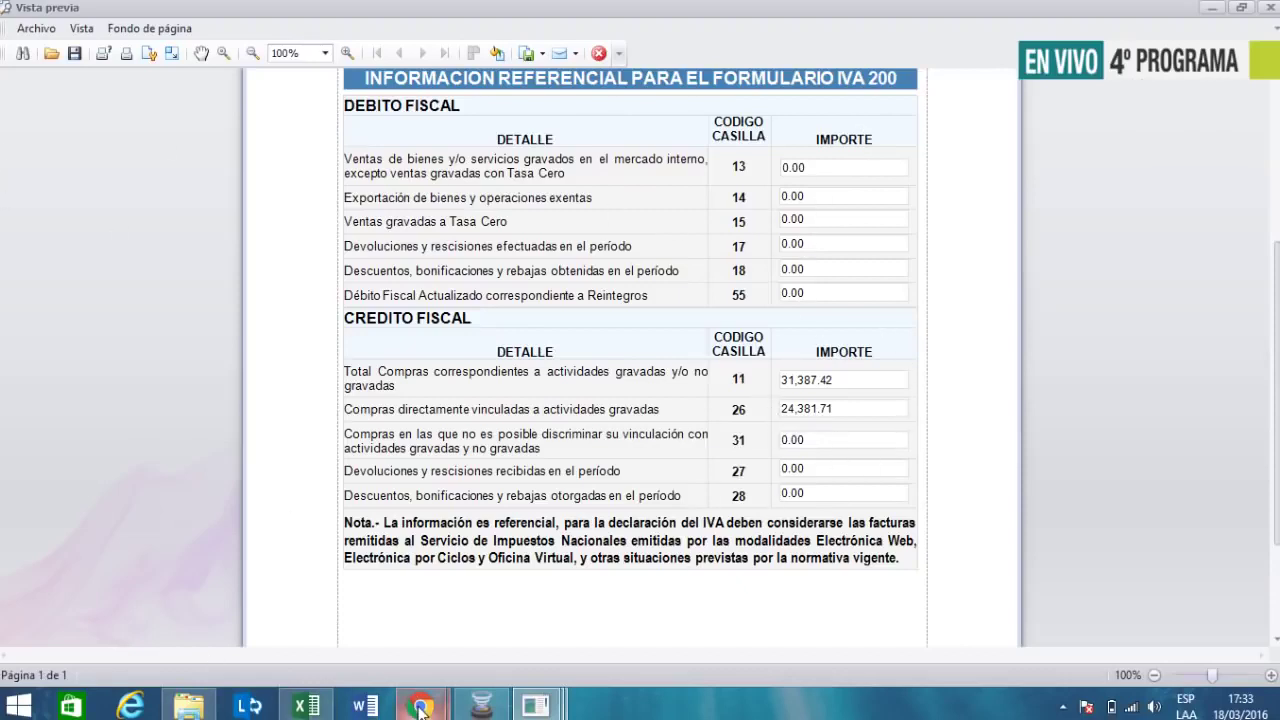
- Reload the Cultura Tributaria profile and open its tweet about the live Impuestos en Línea broadcast
mouse_move(420, 708)
click(455, 562)
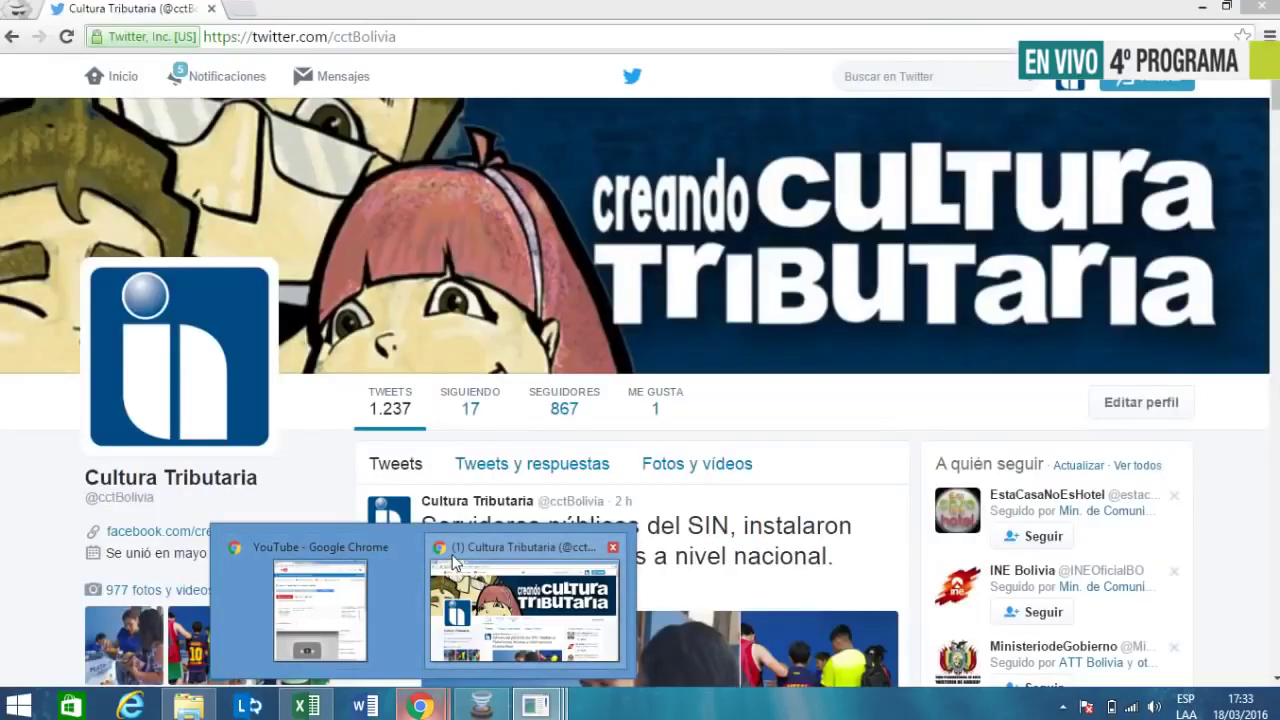
click(455, 562)
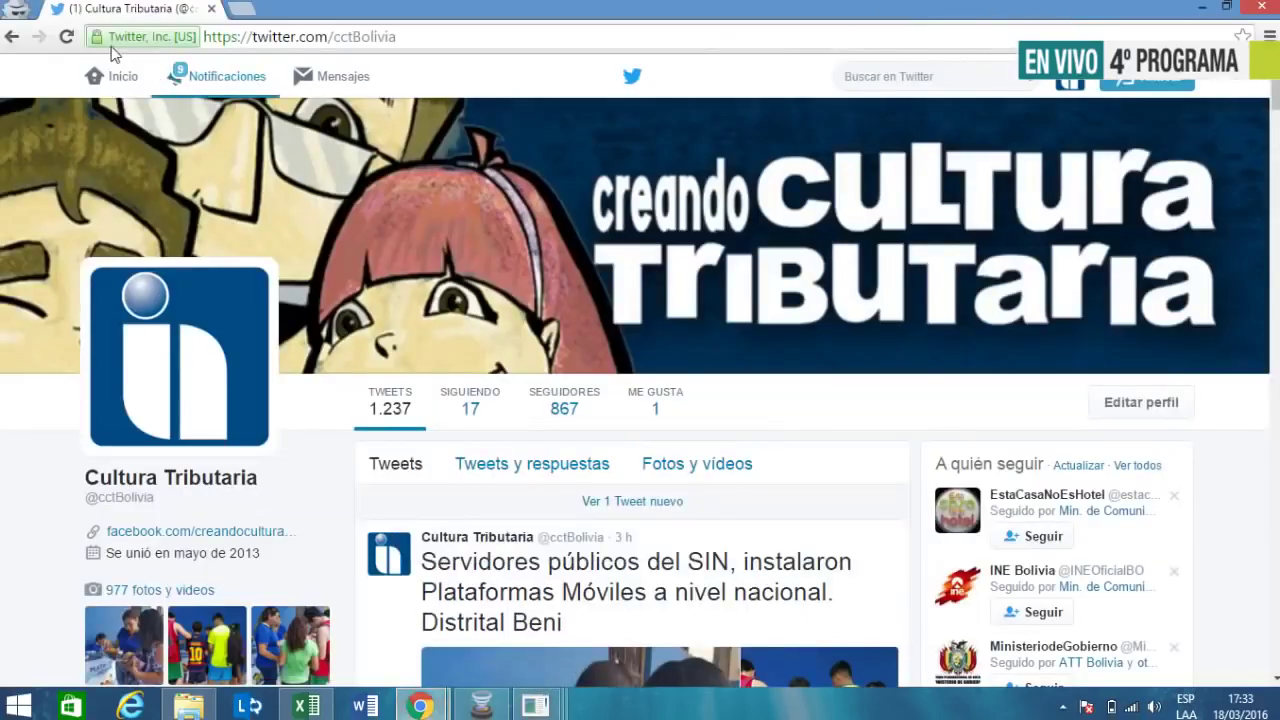
click(66, 36)
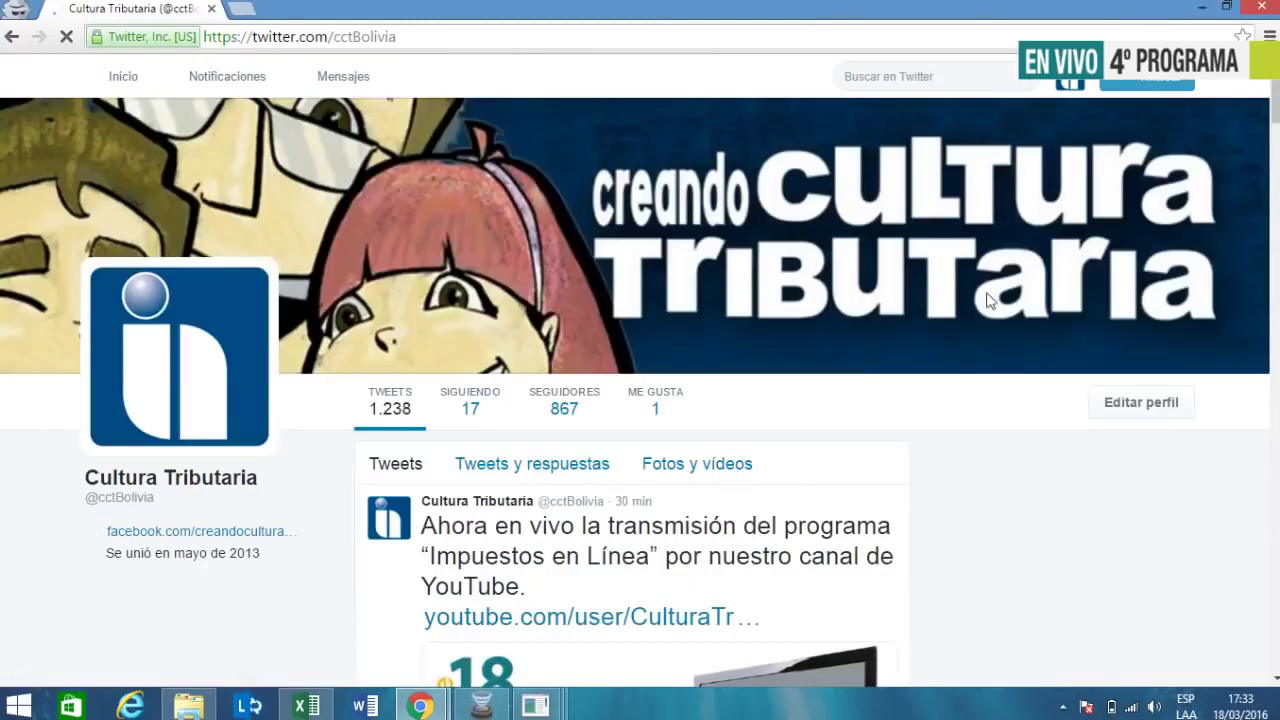
scroll(808, 515, down, 1)
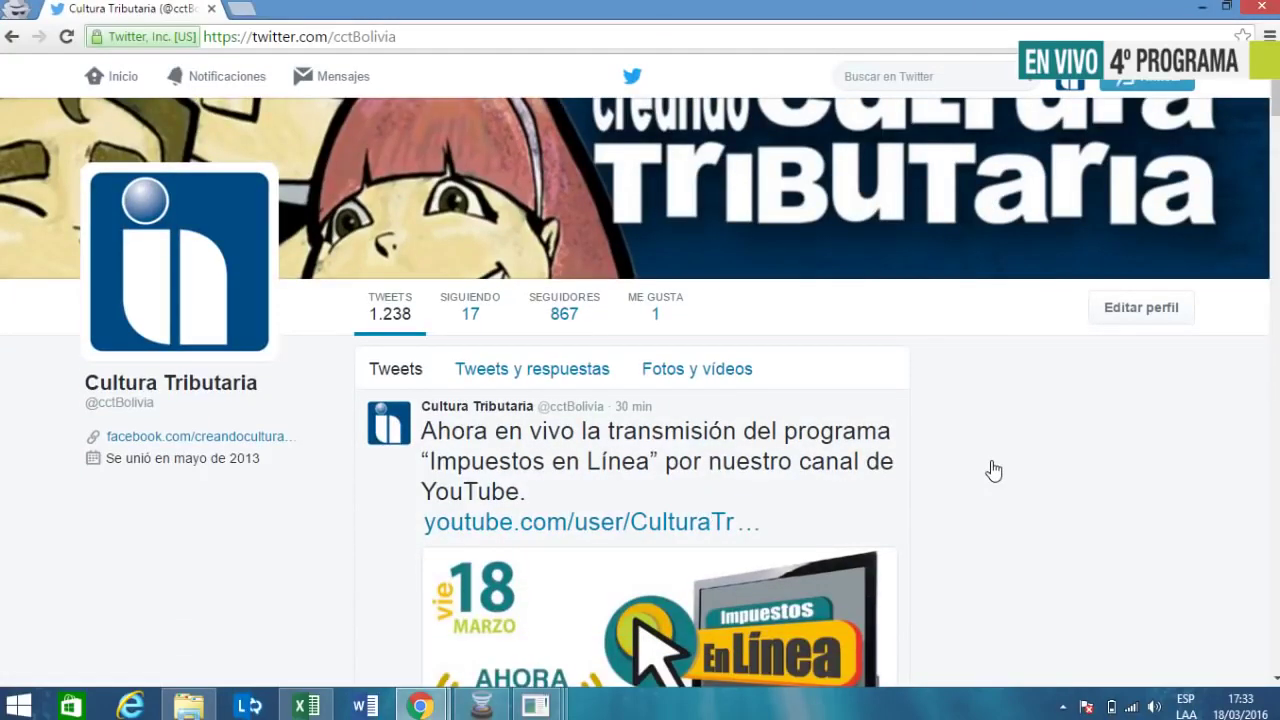
scroll(723, 448, down, 10)
scroll(723, 448, up, 8)
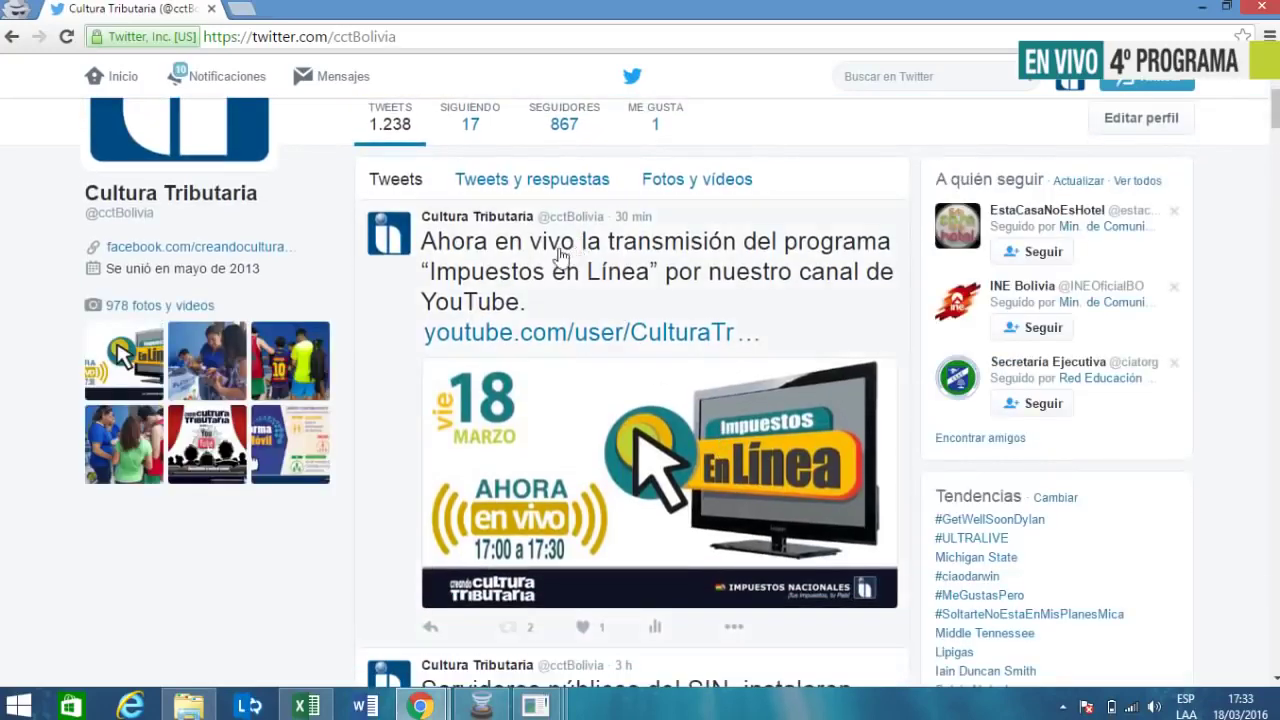
click(553, 256)
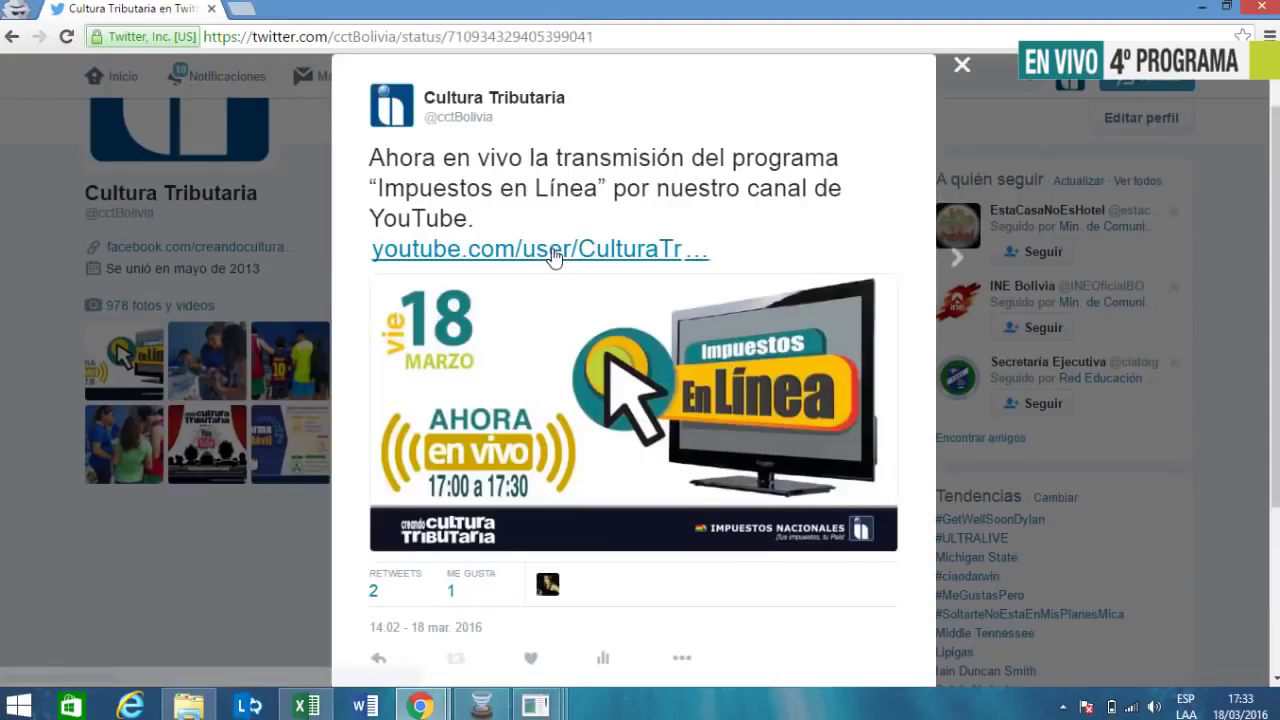
- Start a reply to the Impuestos en Línea tweet with the test text 'gdfgdfgd'
scroll(567, 316, down, 3)
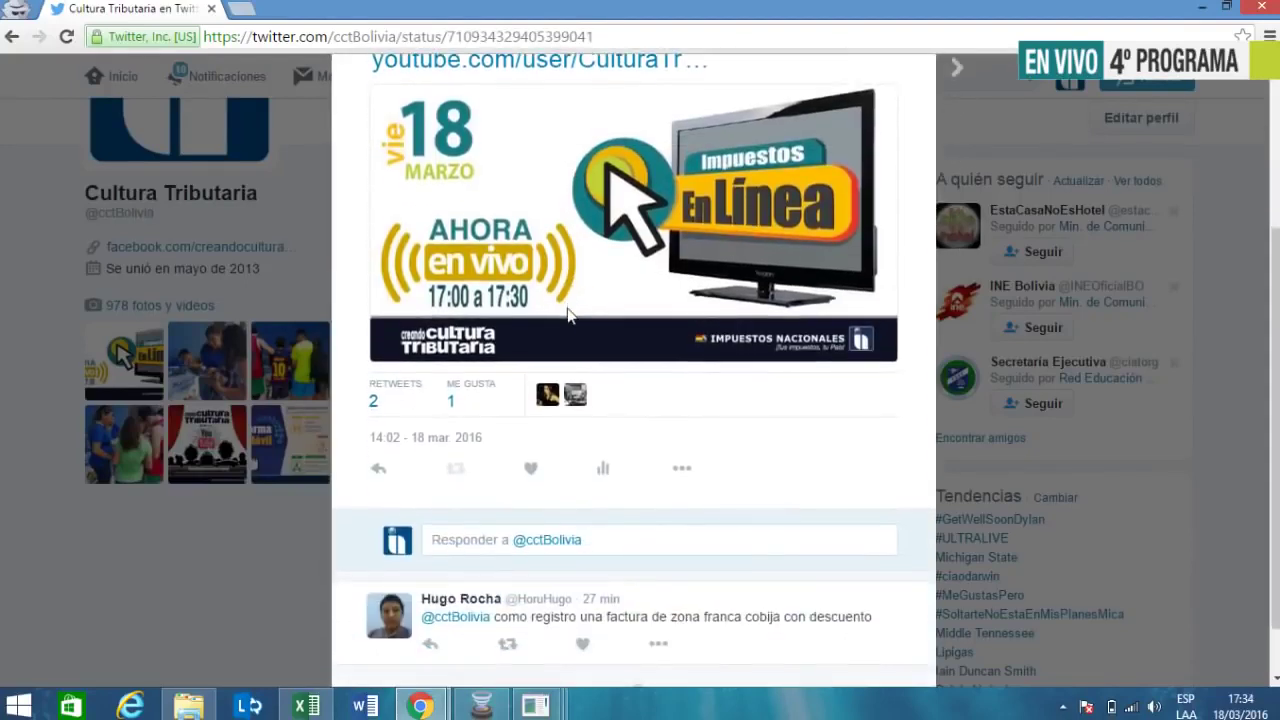
scroll(567, 316, up, 1)
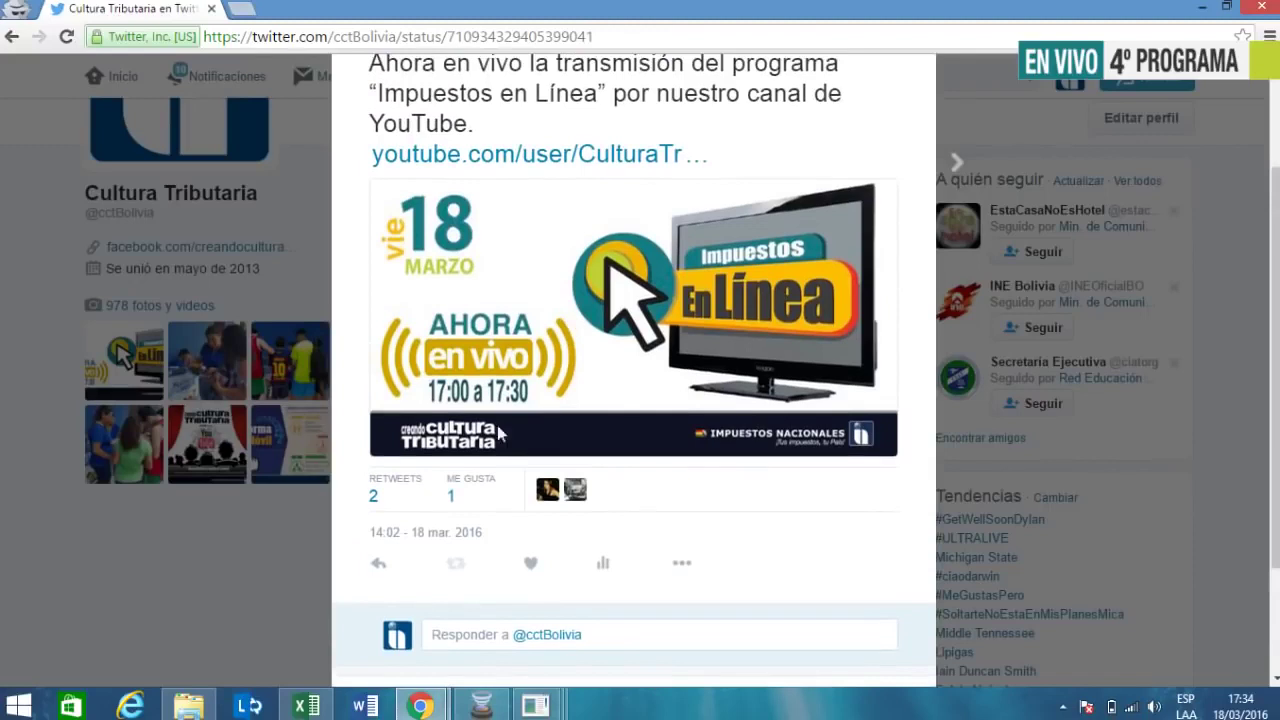
click(378, 563)
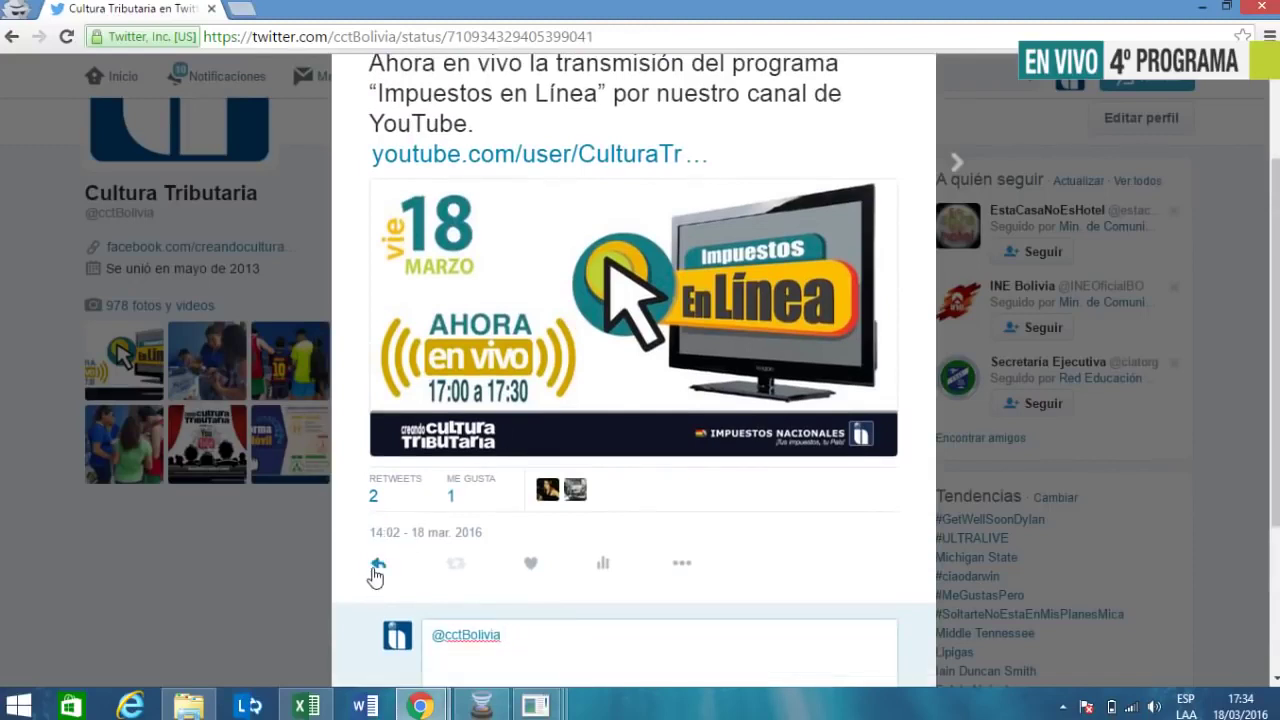
scroll(540, 640, down, 1)
text(gdfgdfgd)
scroll(643, 563, down, 1)
scroll(697, 505, up, 1)
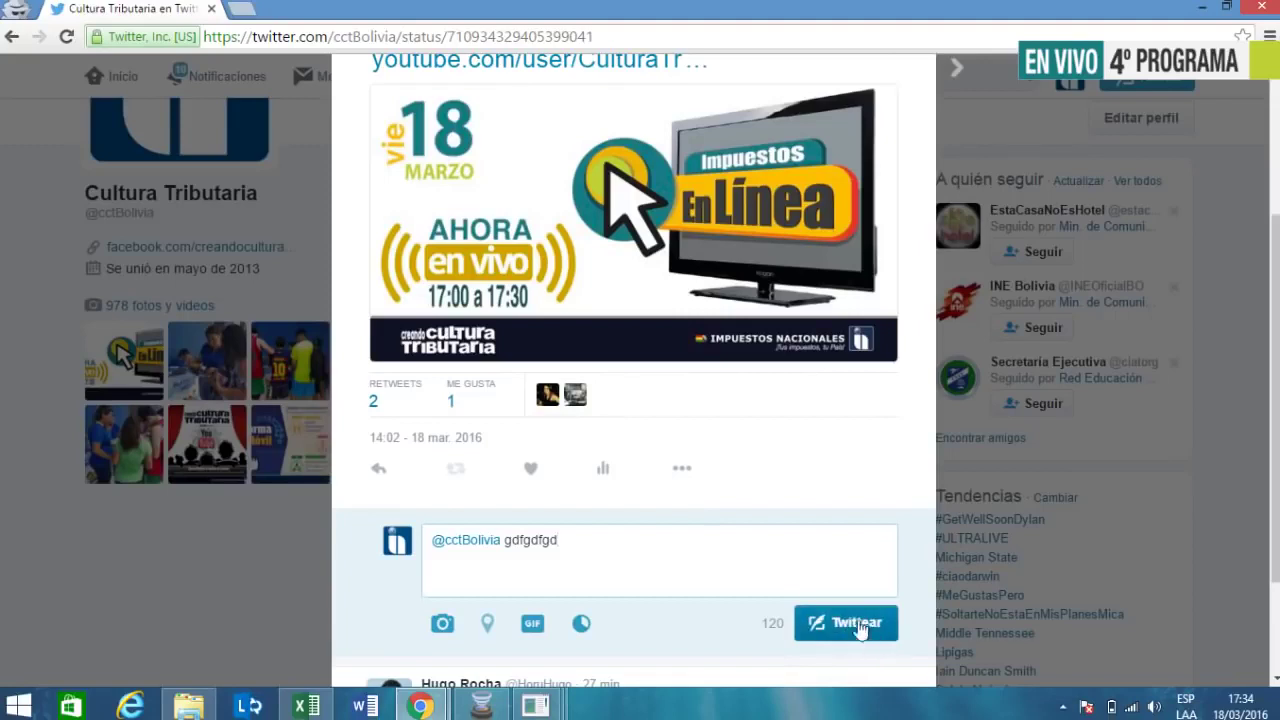
- Delete the test text so only the account mention remains, then leave the browser
key(BackSpace)
scroll(656, 560, down, 2)
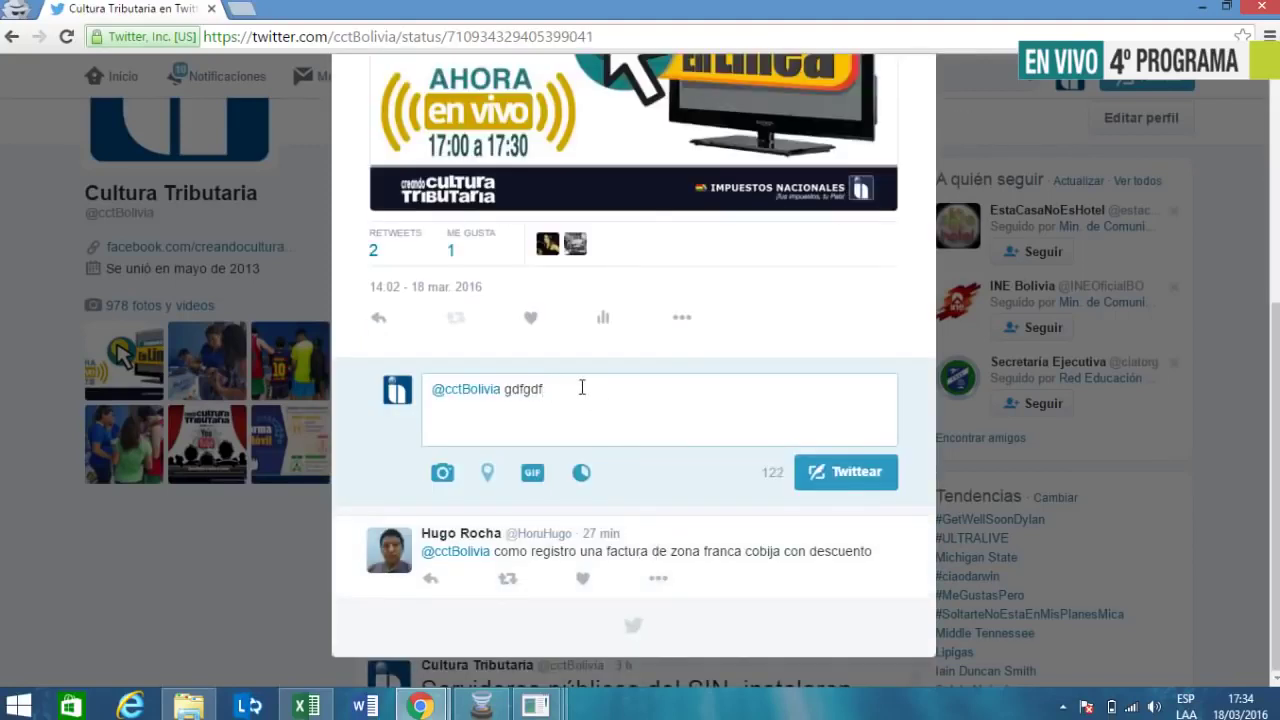
key(BackSpace)
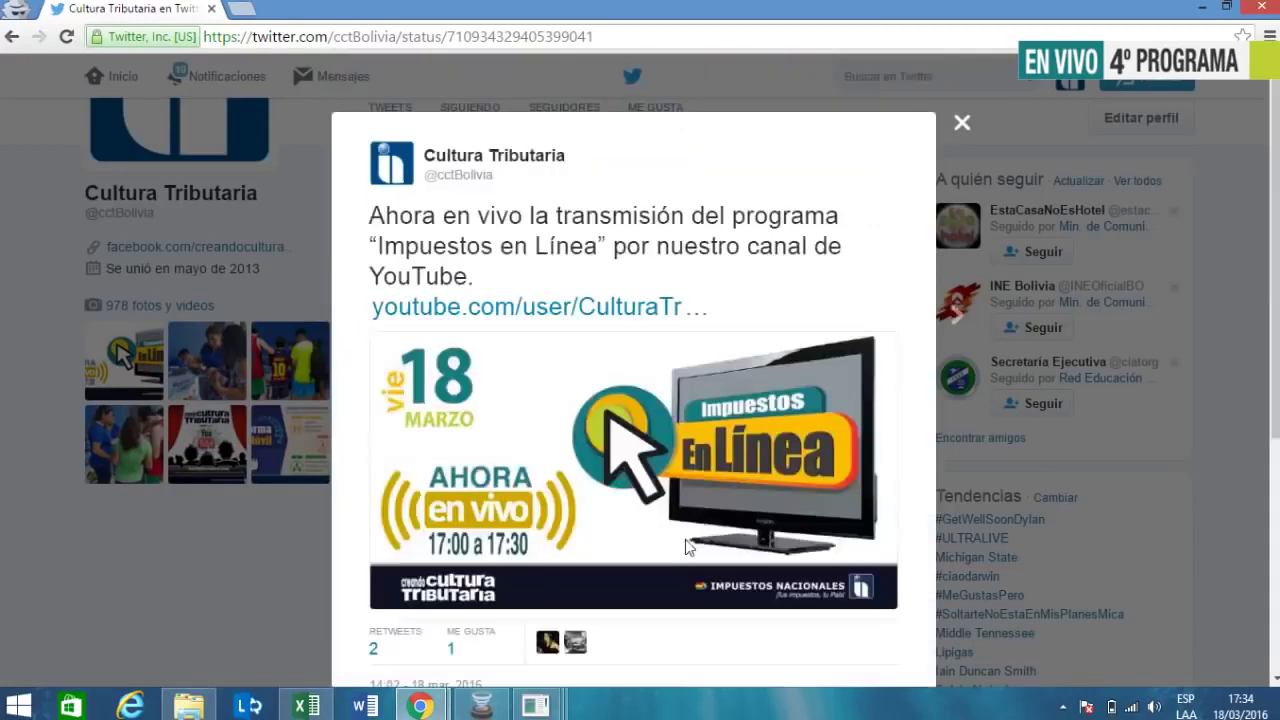
key(BackSpace)
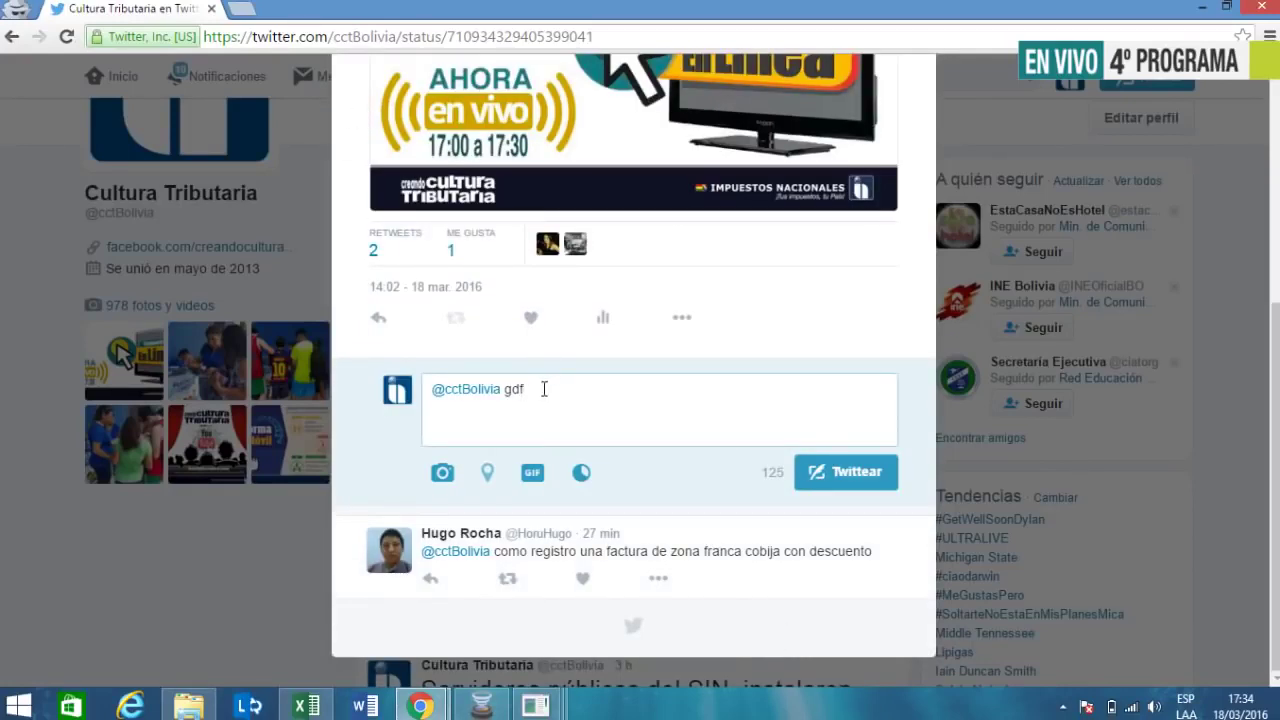
key(BackSpace)
key(BackSpace)
scroll(530, 400, down, 1)
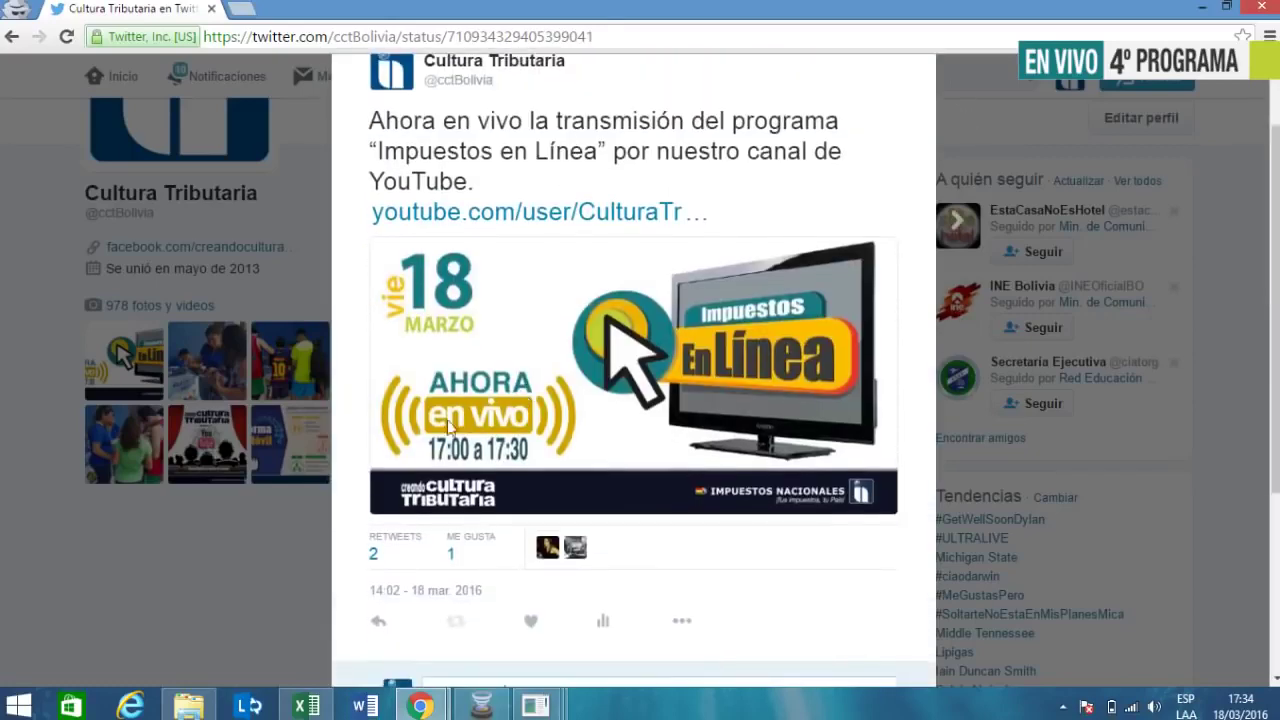
scroll(350, 440, up, 1)
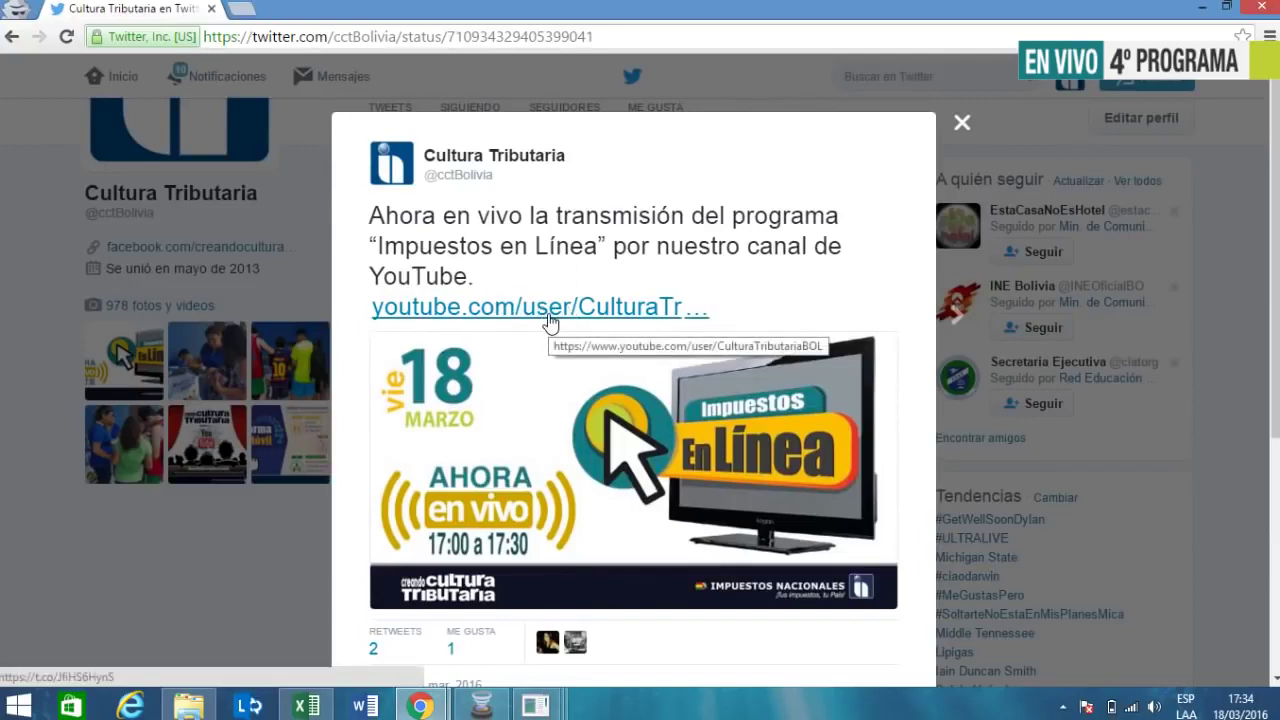
scroll(535, 322, down, 2)
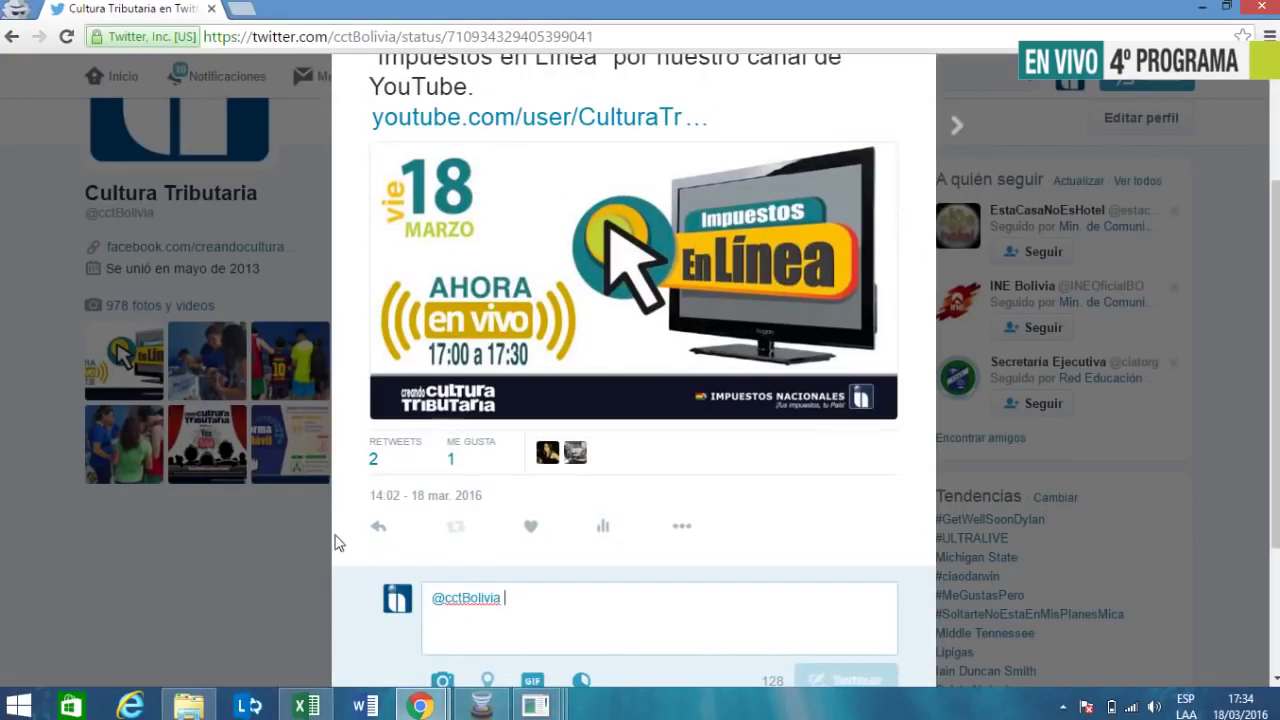
scroll(332, 535, down, 2)
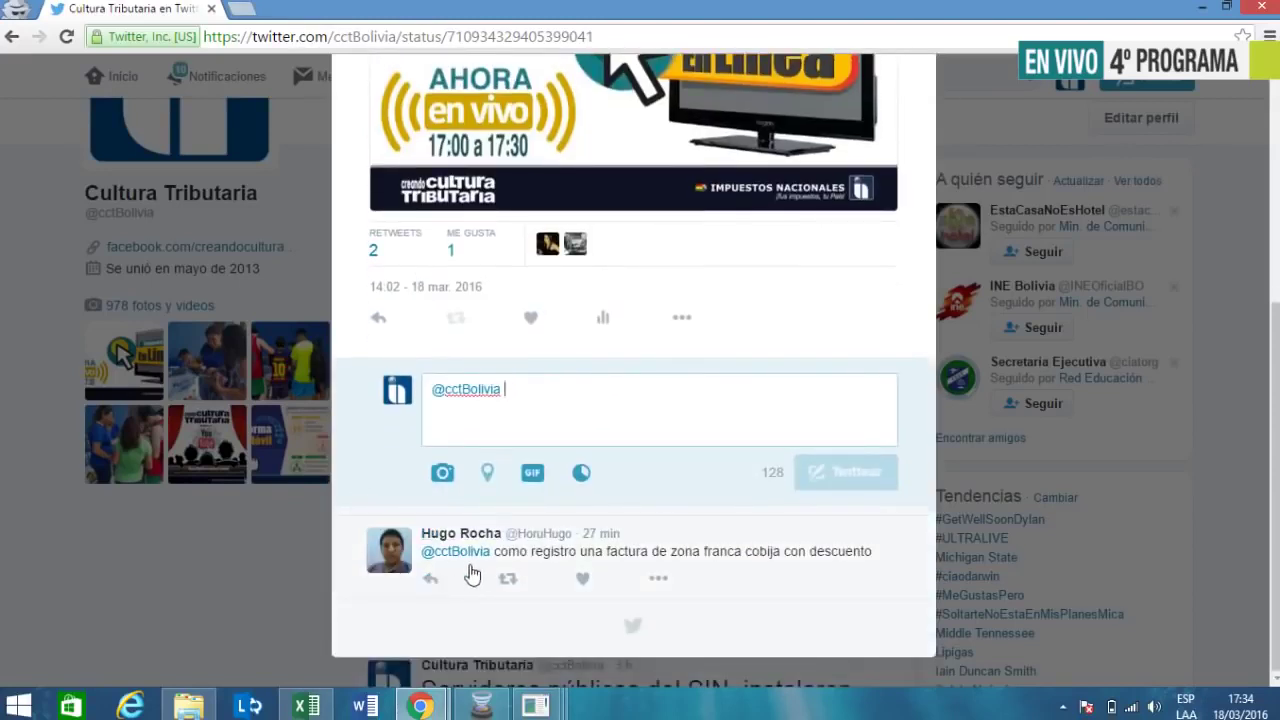
mouse_move(485, 552)
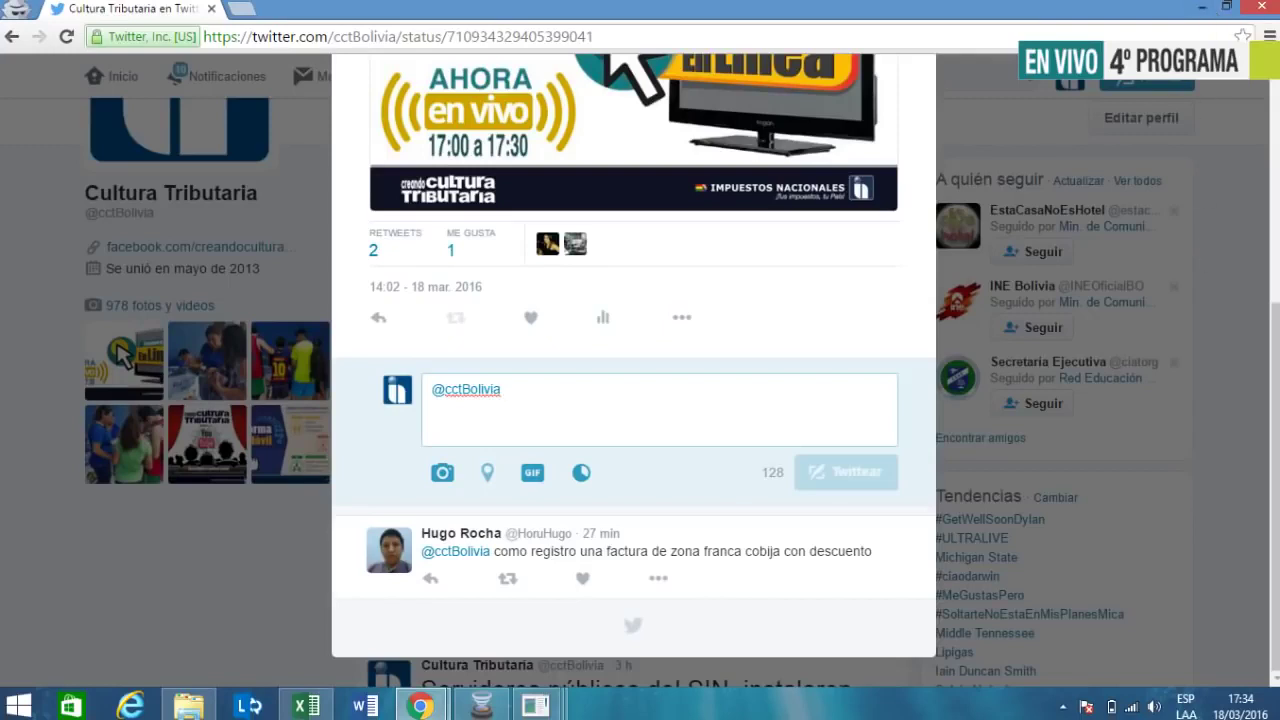
click(481, 705)
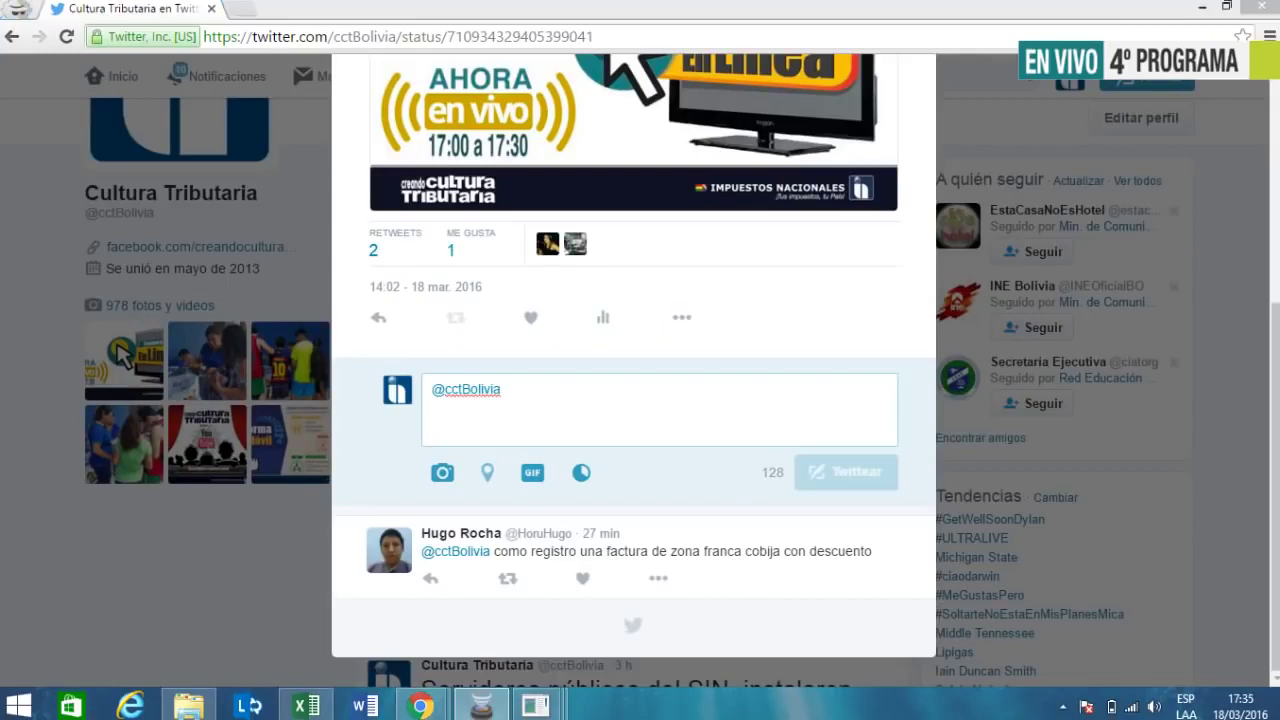
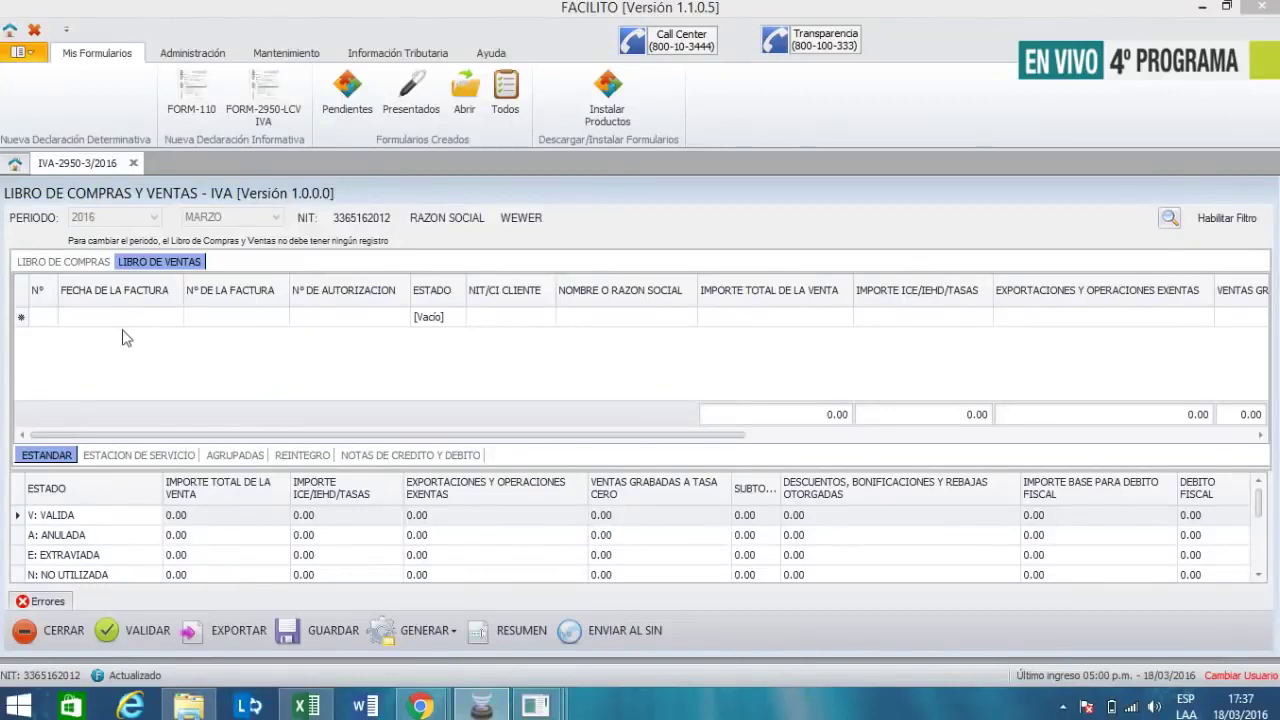
- Date the first sale 09/03/2016 and give it invoice number 1010
click(175, 318)
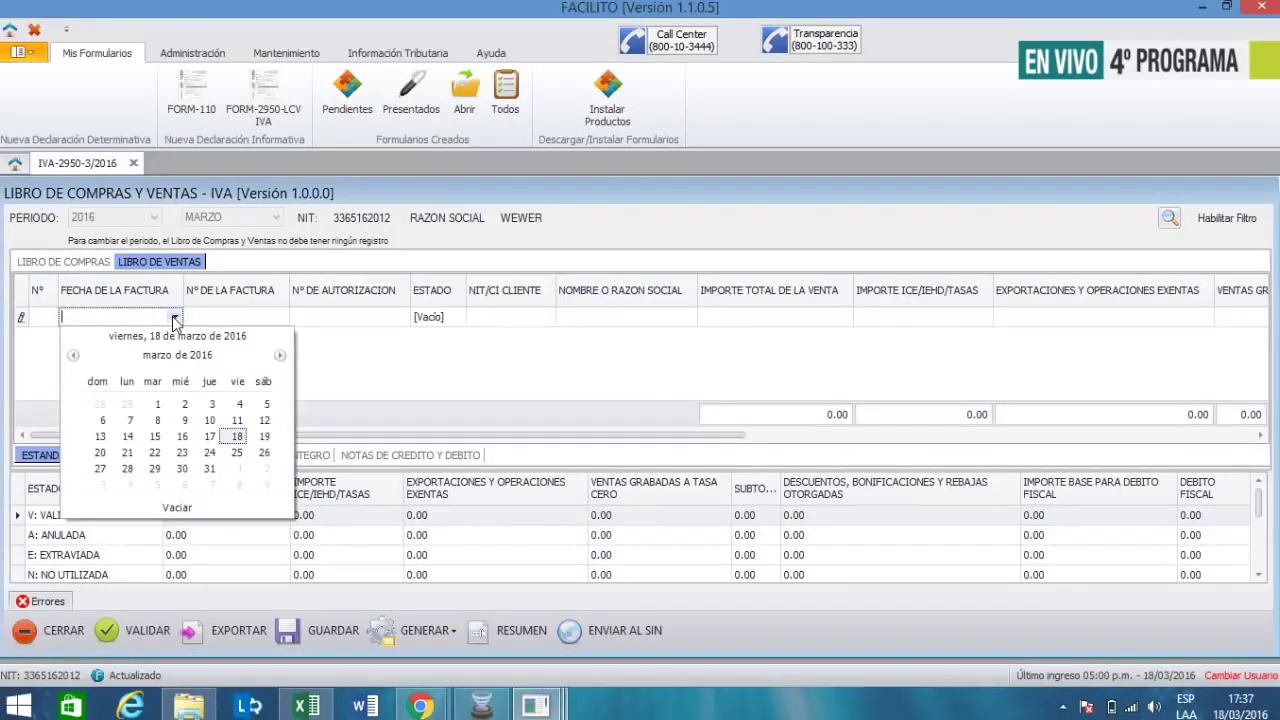
click(184, 420)
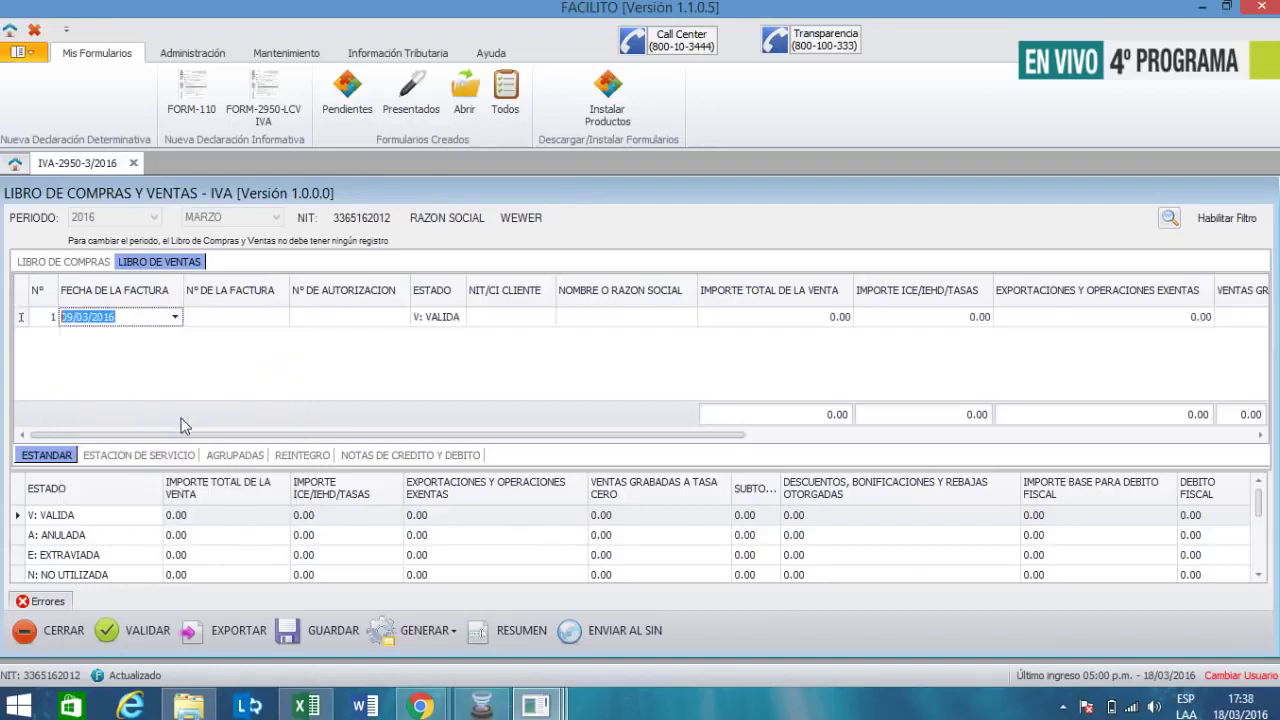
click(235, 320)
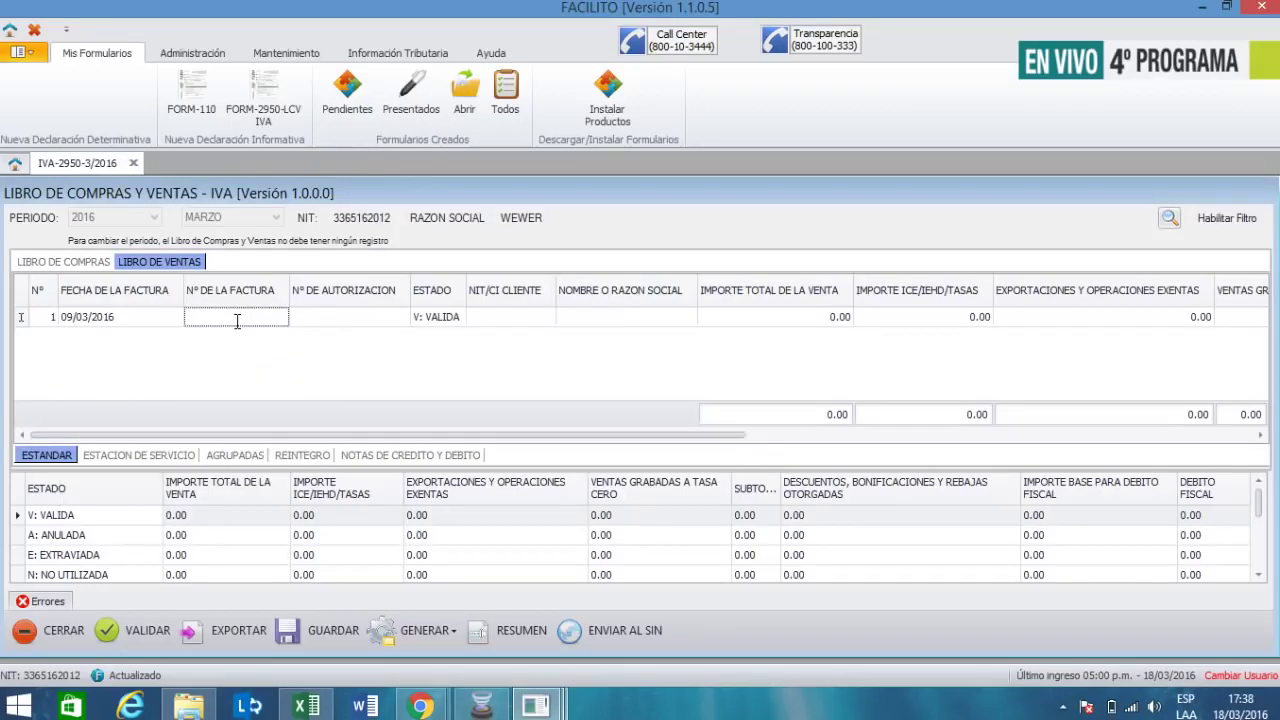
text(1010)
key(Tab)
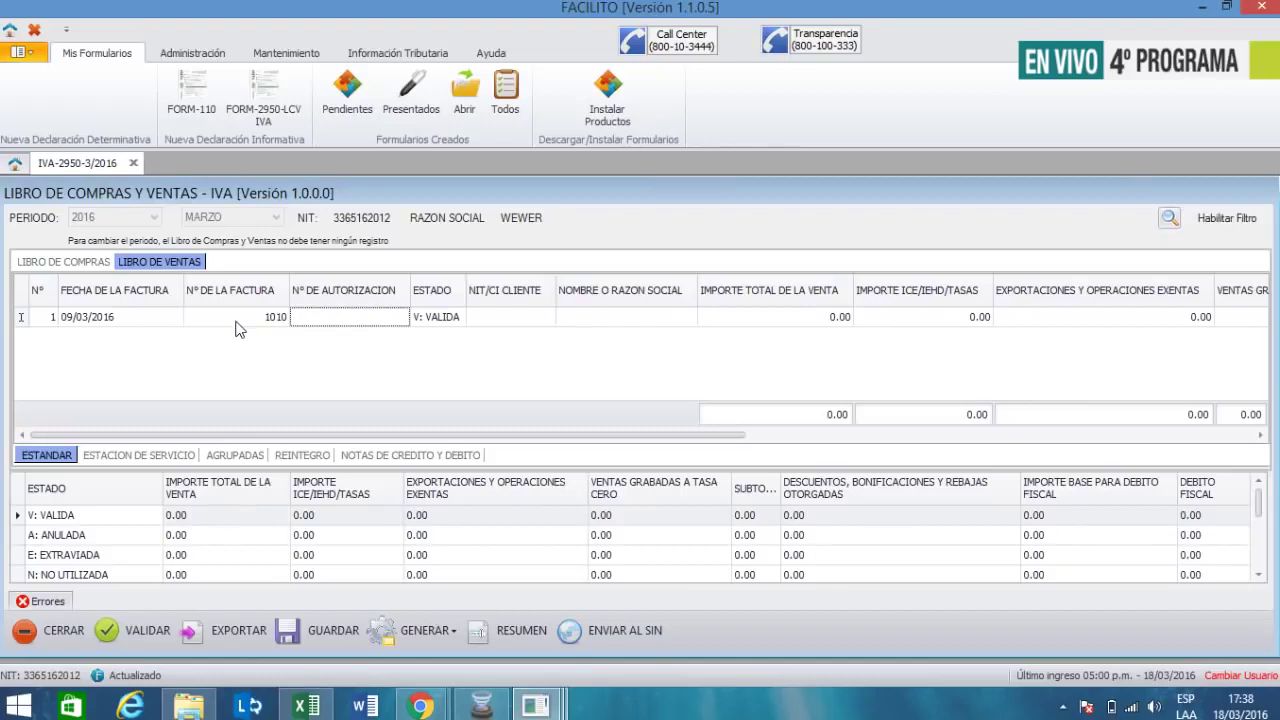
- Fill in the suggested authorization number, the customer's NIT and the customer's name
text(40710160004367)
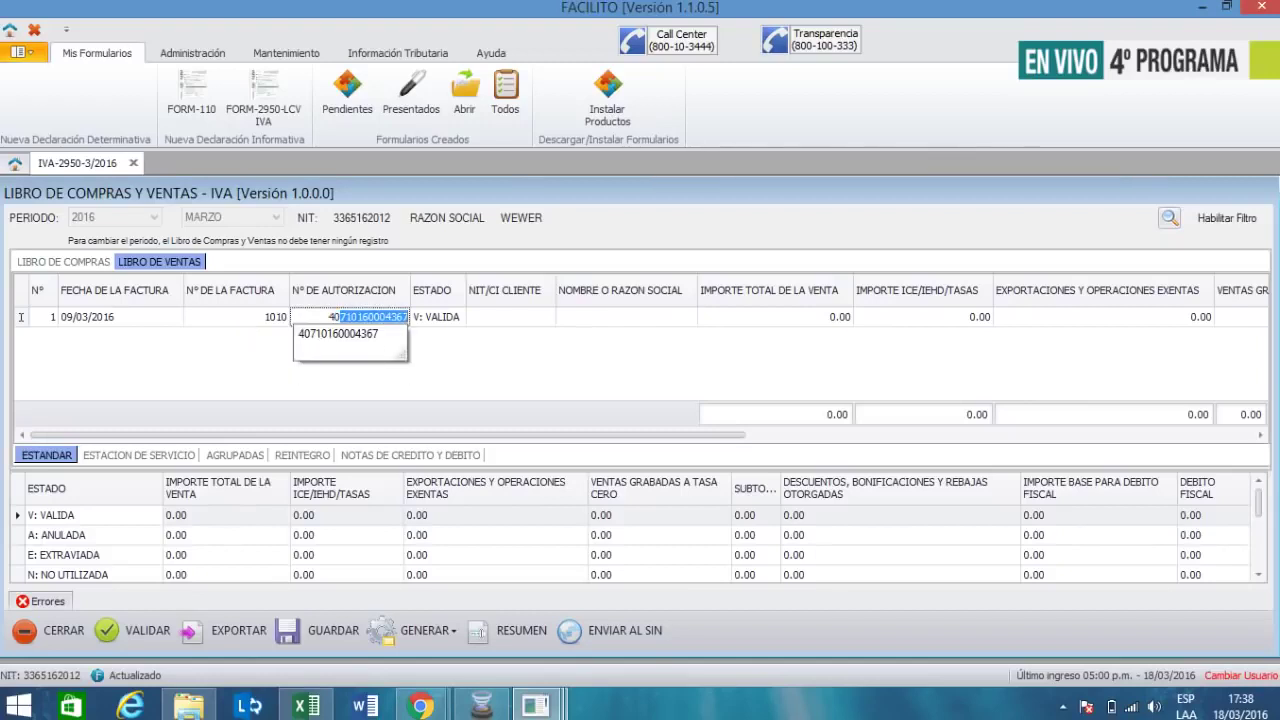
key(Down)
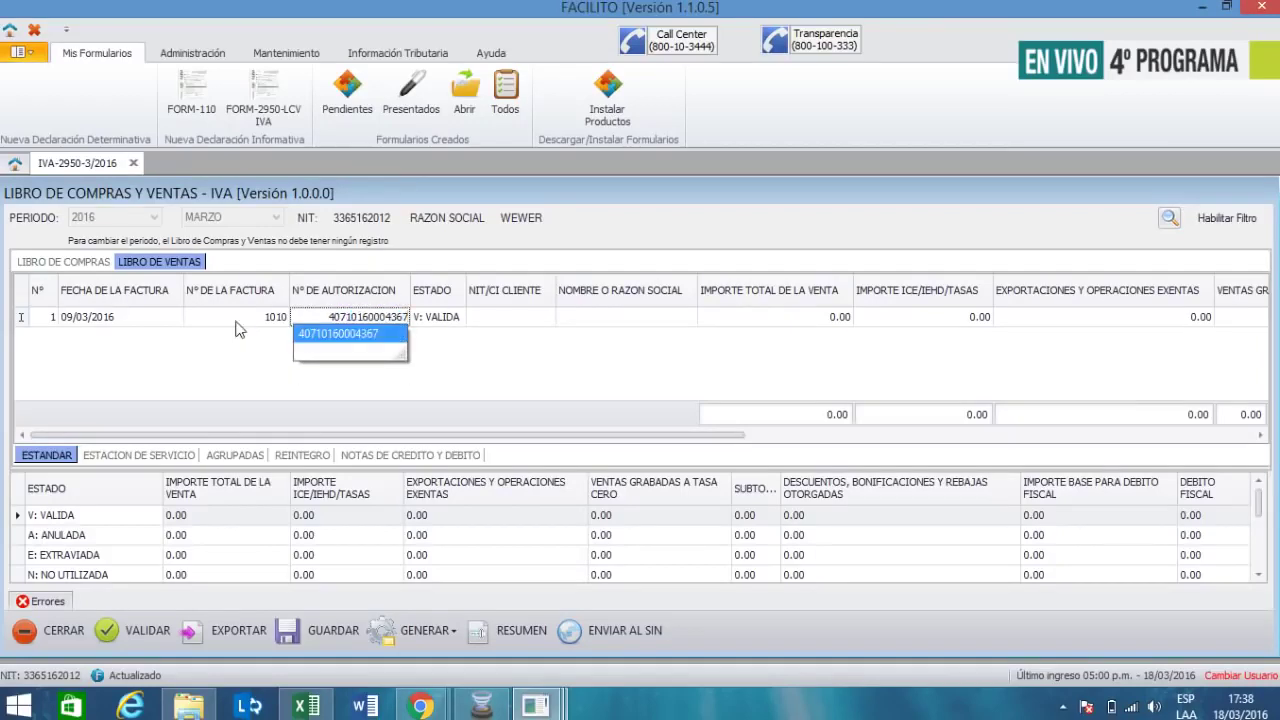
key(Tab)
key(Tab)
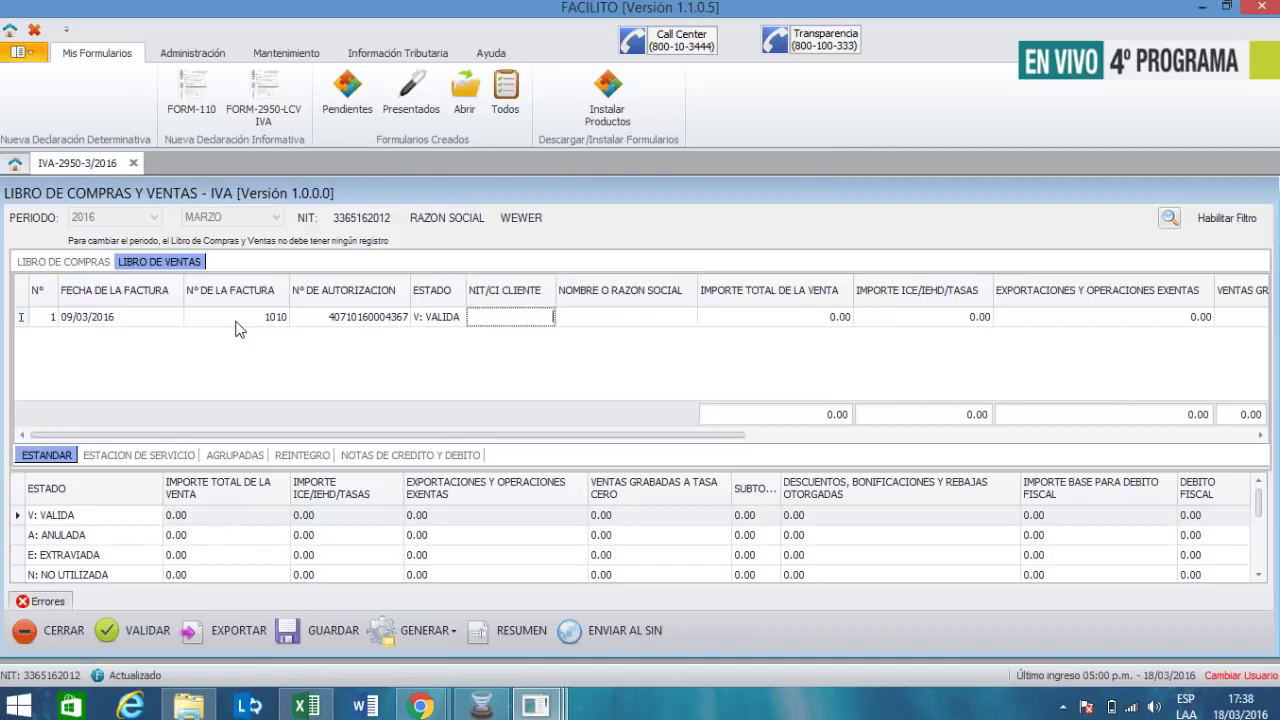
key(Tab)
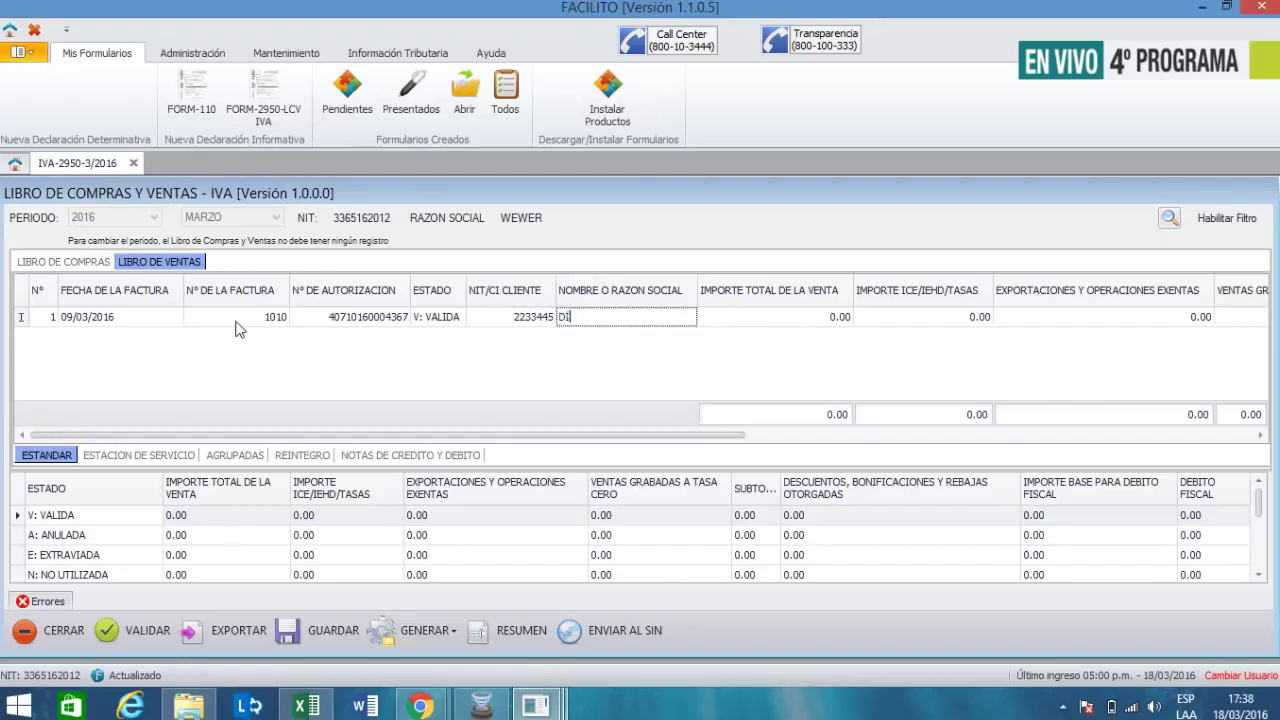
text(DIAZ)
key(Tab)
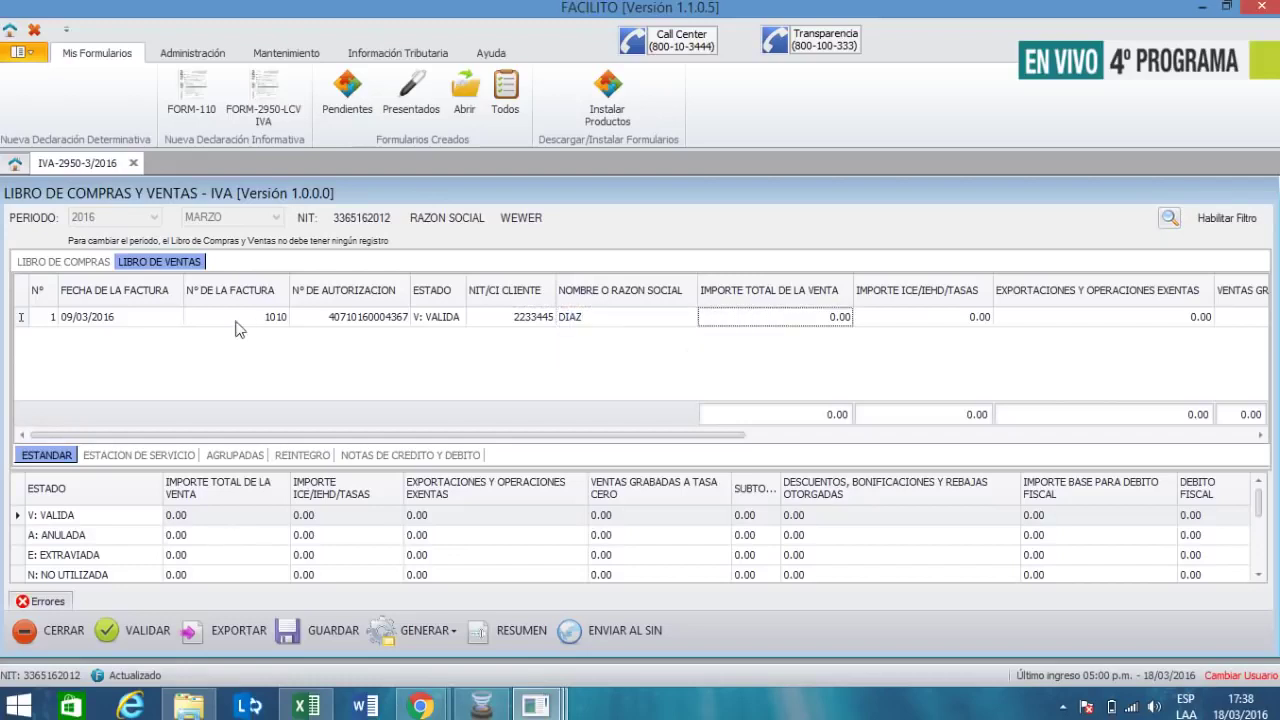
- Enter 30 as the first sale's total amount
text(30)
key(Tab)
key(Tab)
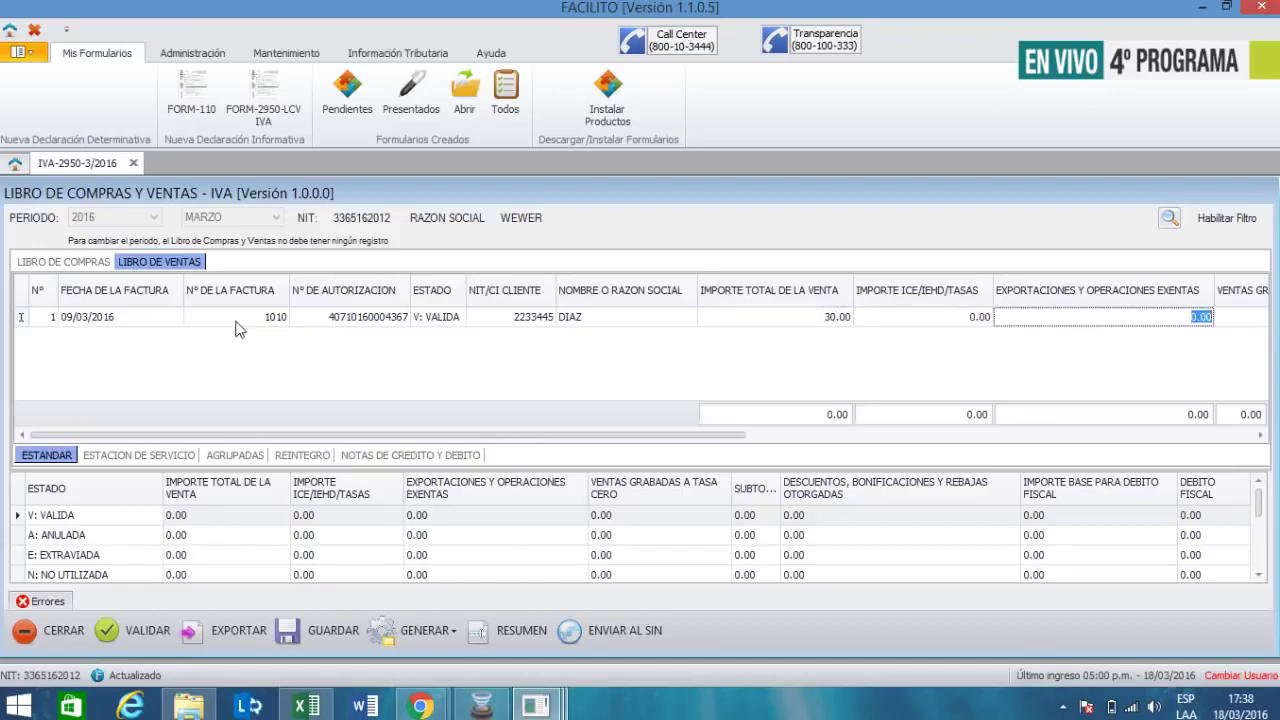
key(Tab)
key(Tab)
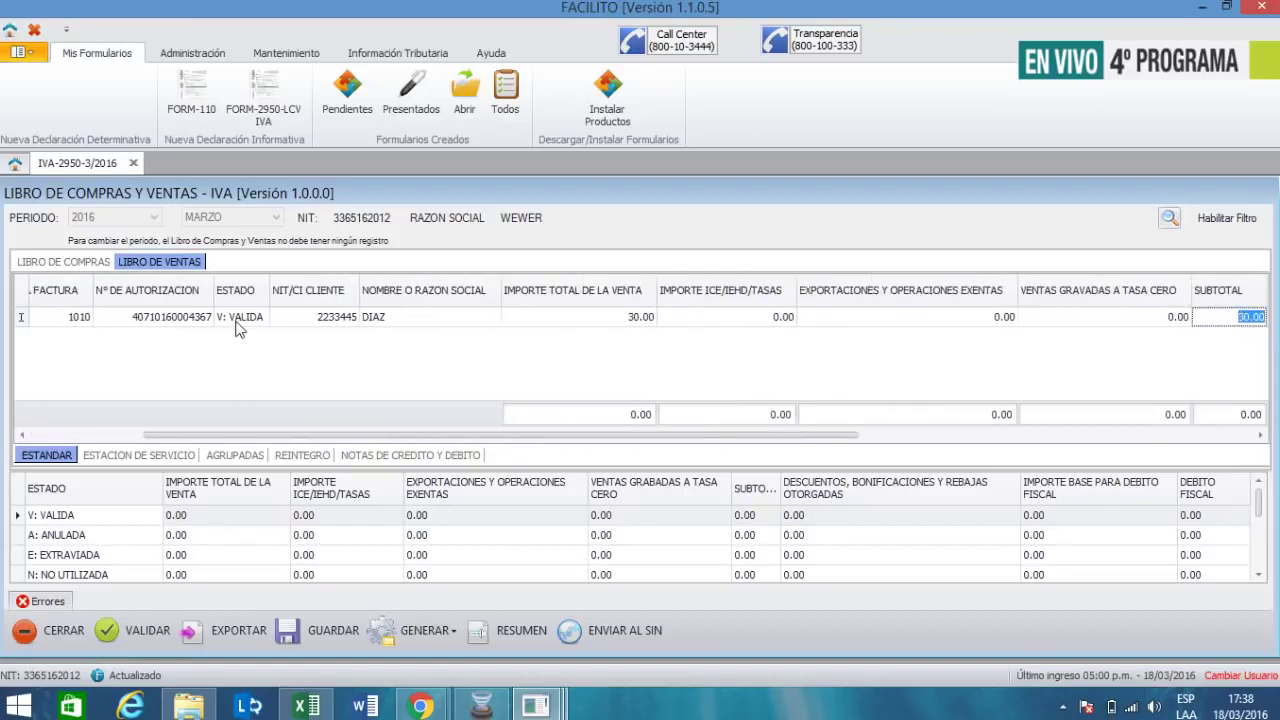
key(shift+Tab)
key(shift+Tab)
key(shift+Tab)
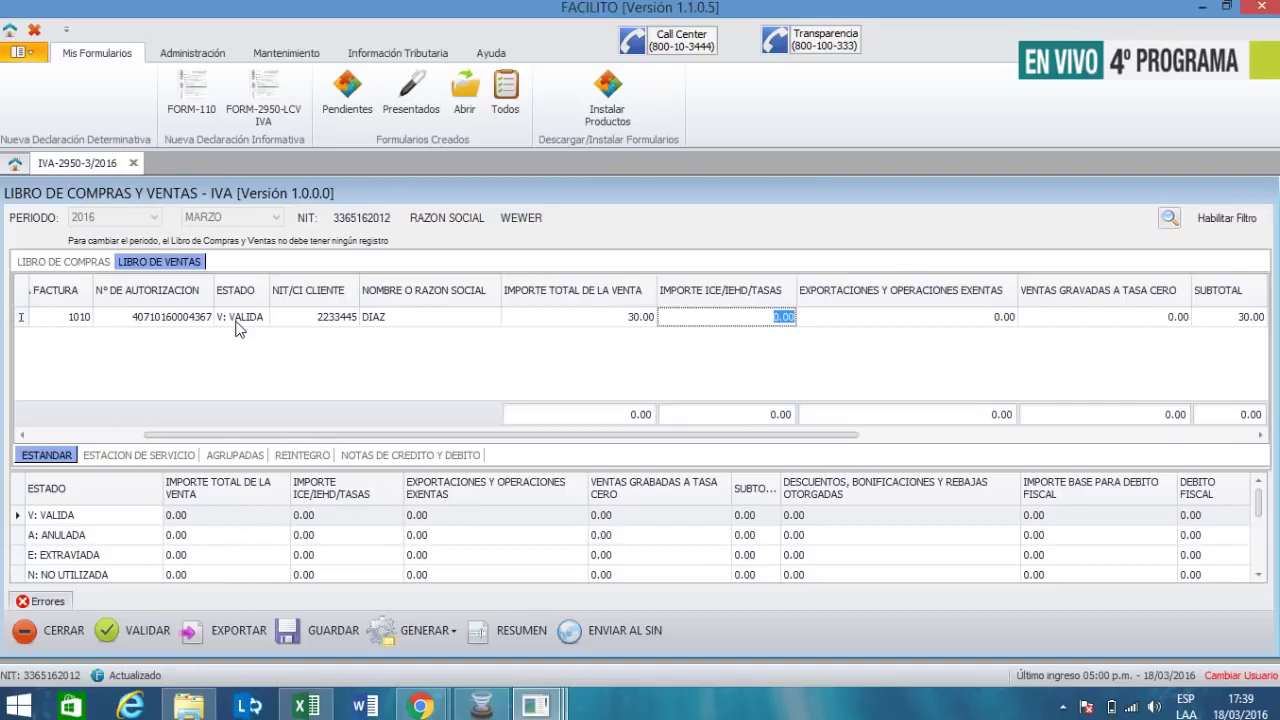
- Record 30.00 as the first sale's exports and exempt operations amount
key(Tab)
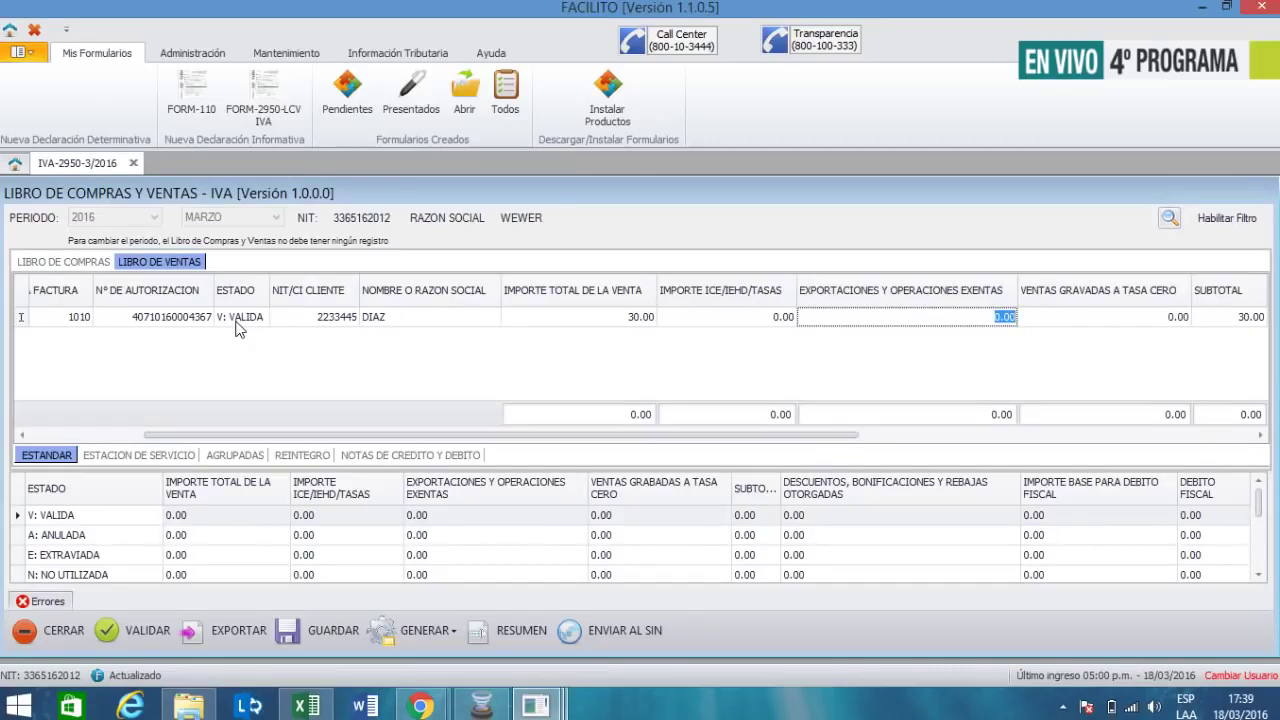
text(30.00)
key(Tab)
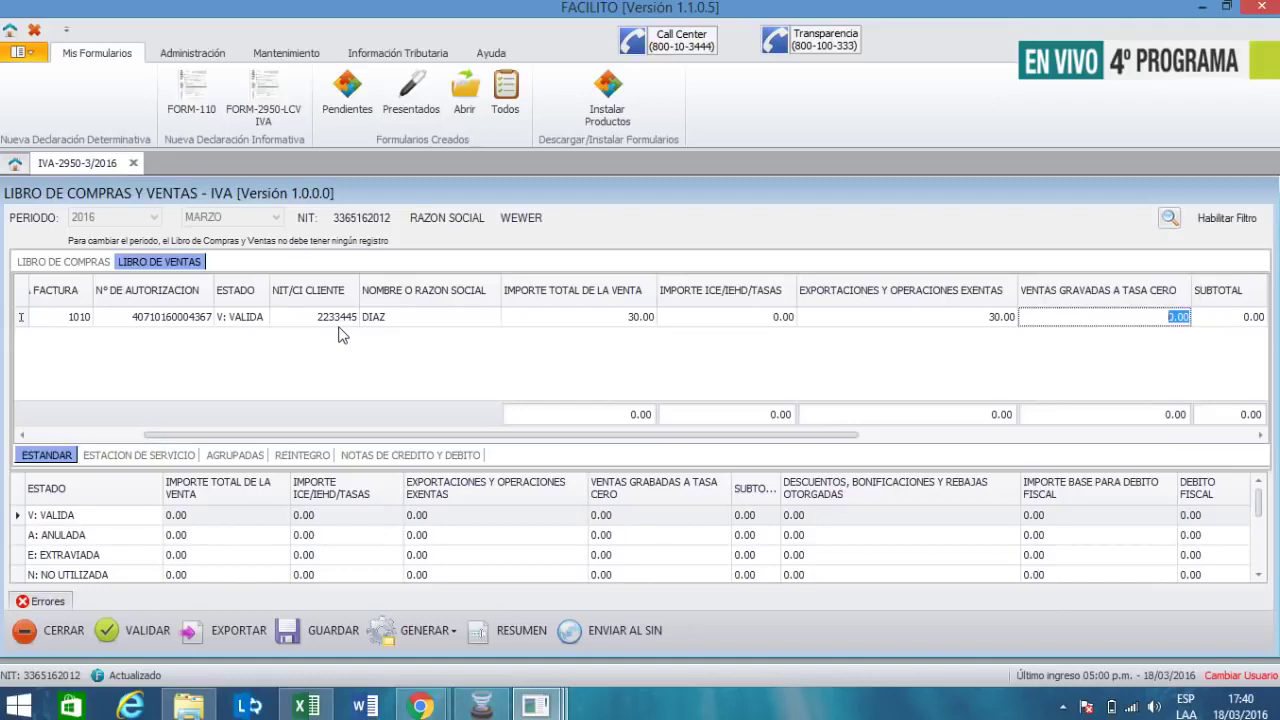
key(Tab)
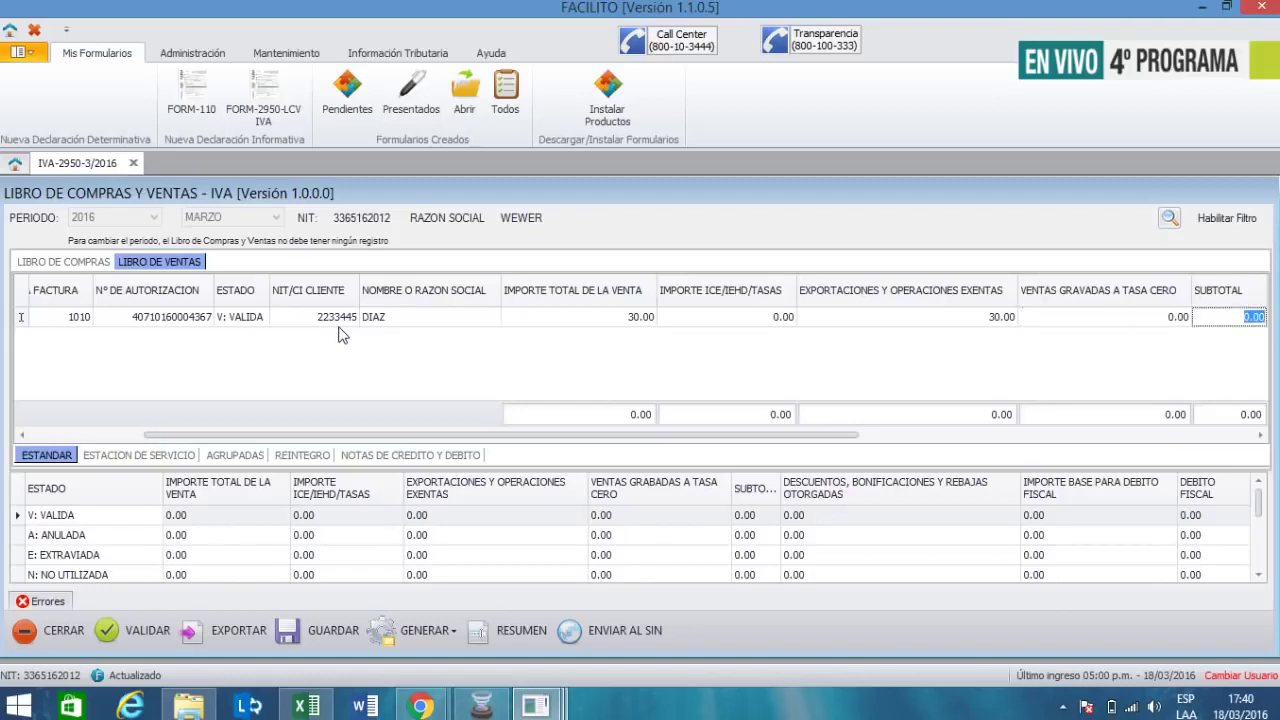
key(Tab)
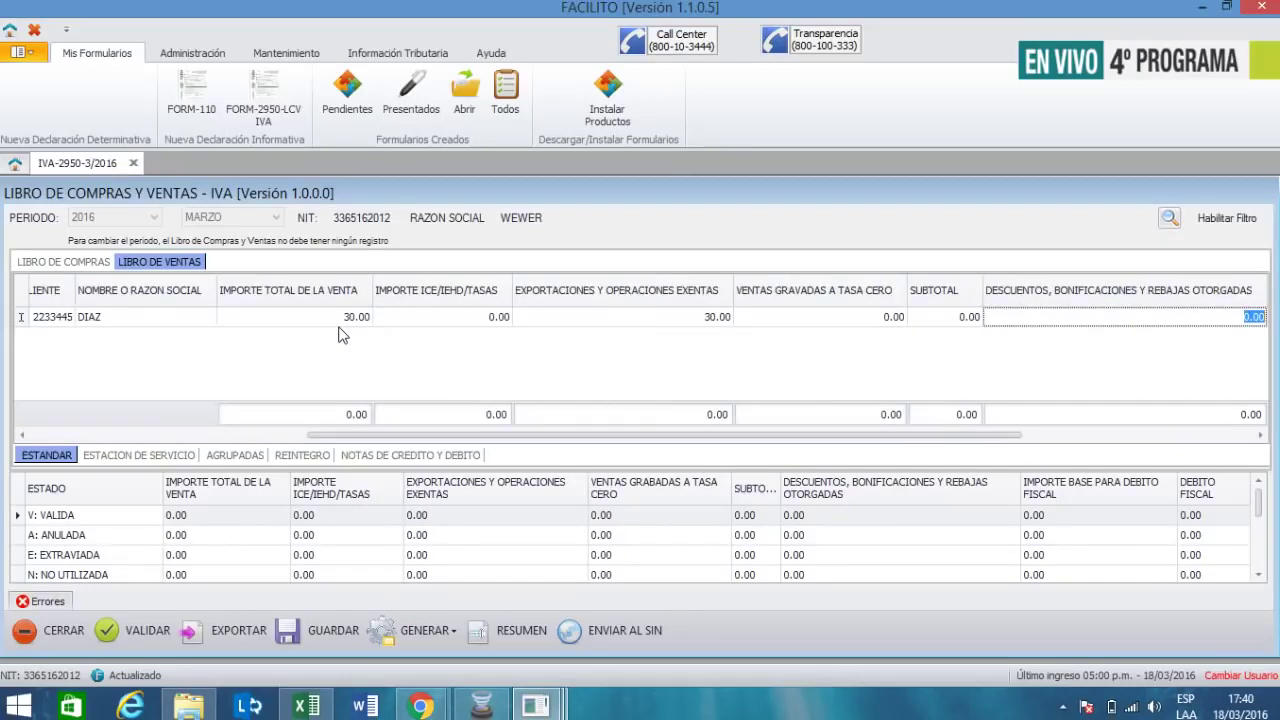
key(shift+Tab)
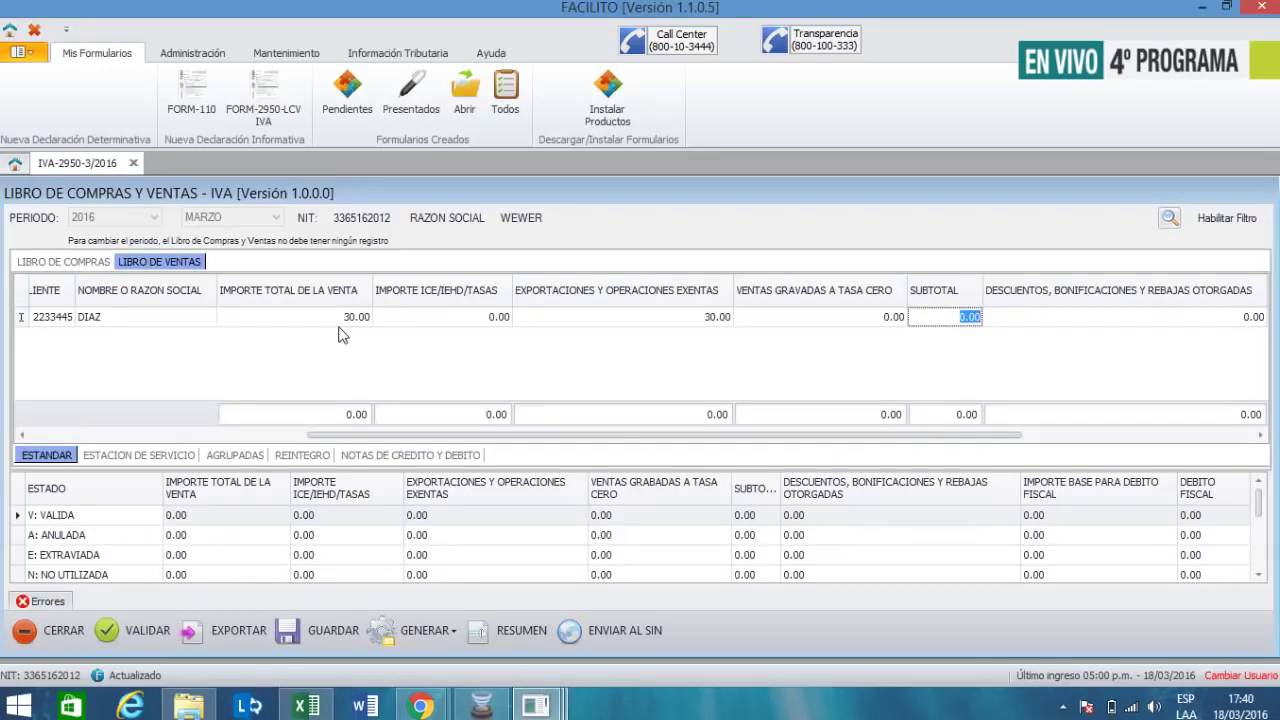
key(Tab)
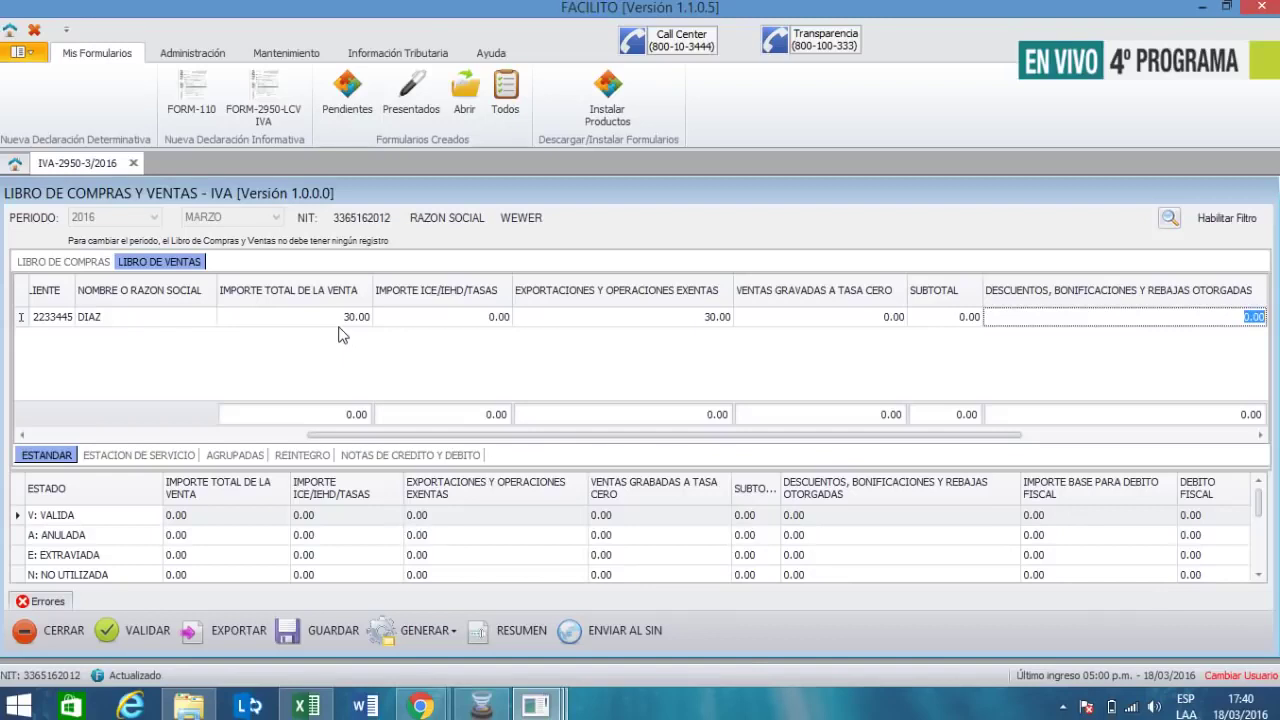
- Recheck the 30.00 total and step through the remaining amounts to commit the row
key(Left)
key(Left)
key(Left)
key(Left)
key(Left)
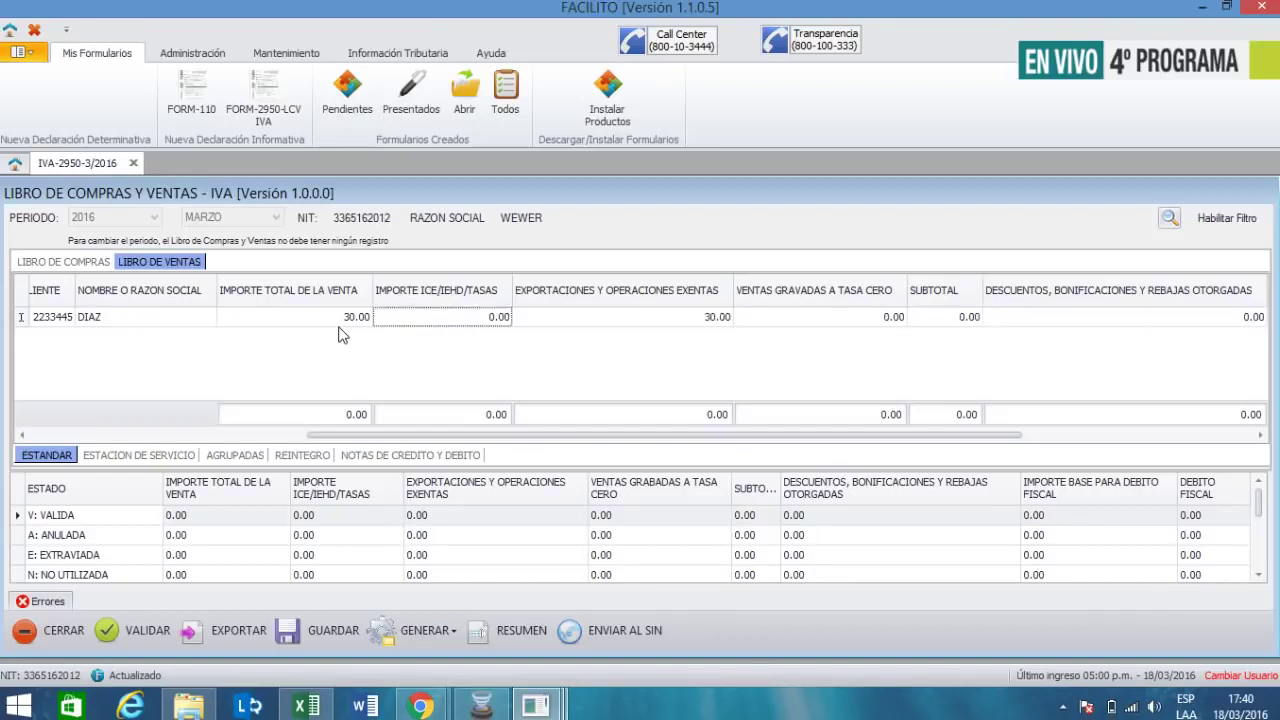
key(F2)
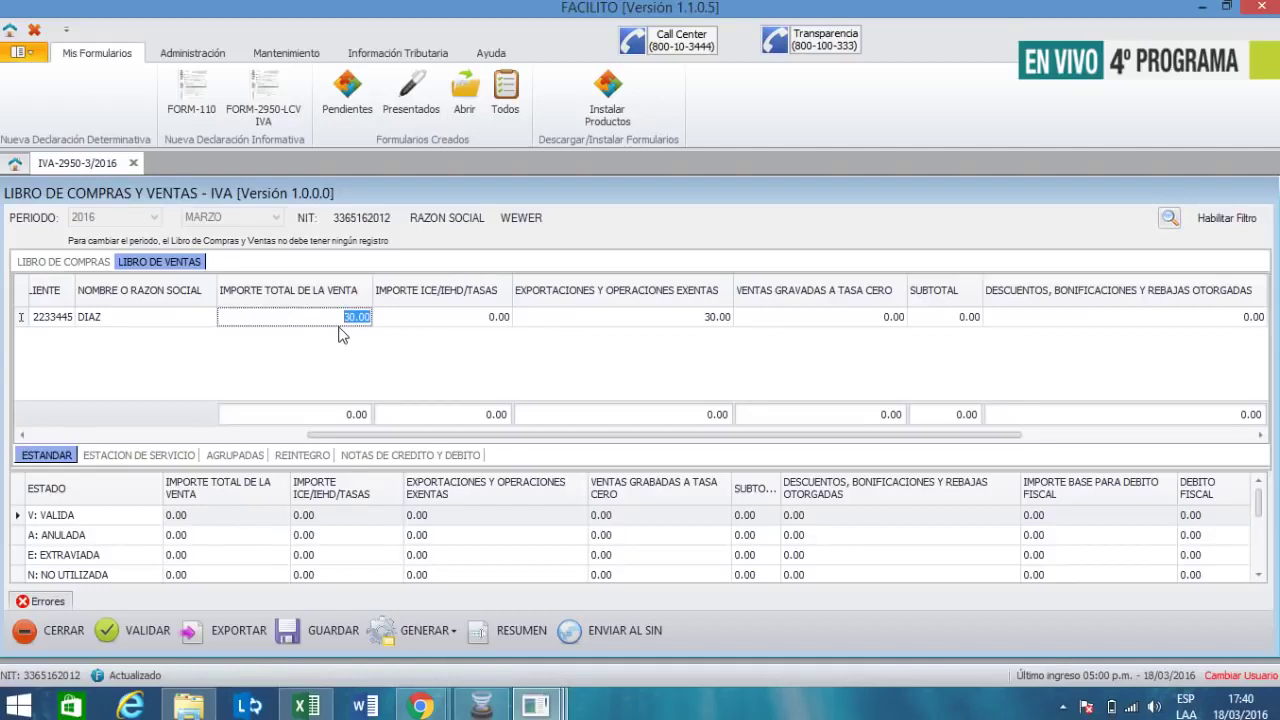
key(Tab)
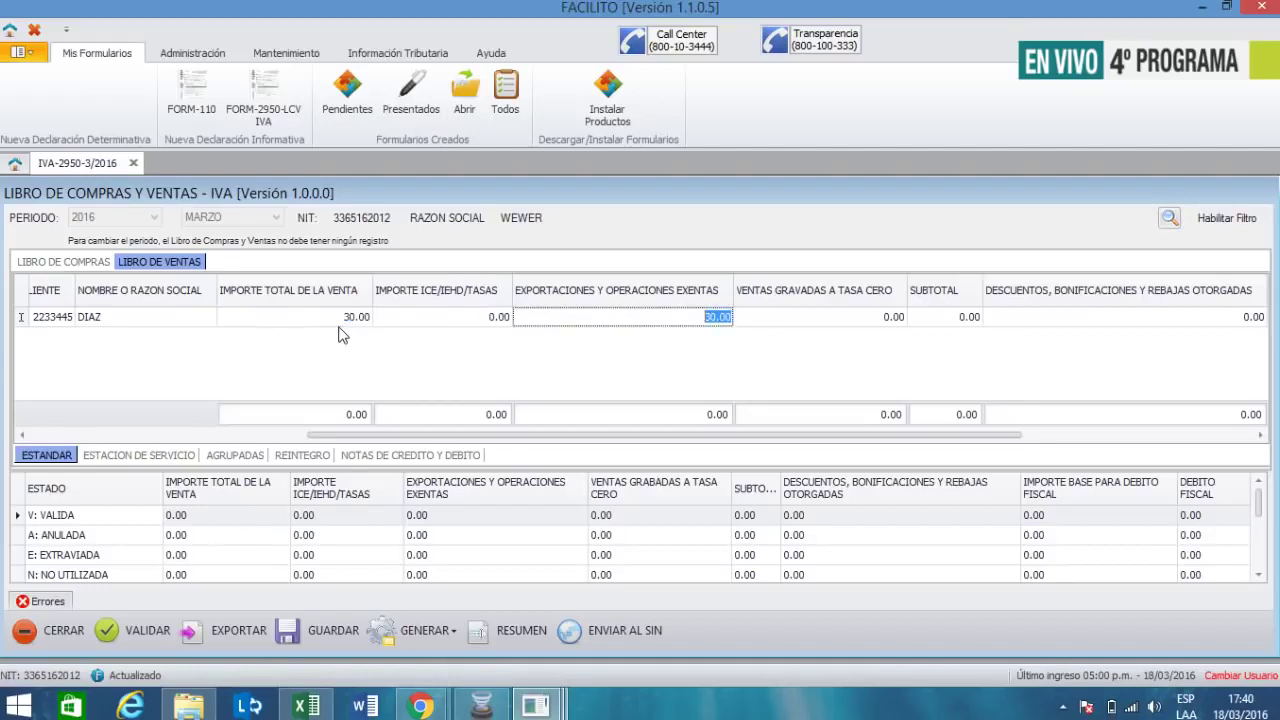
key(Tab)
key(Tab)
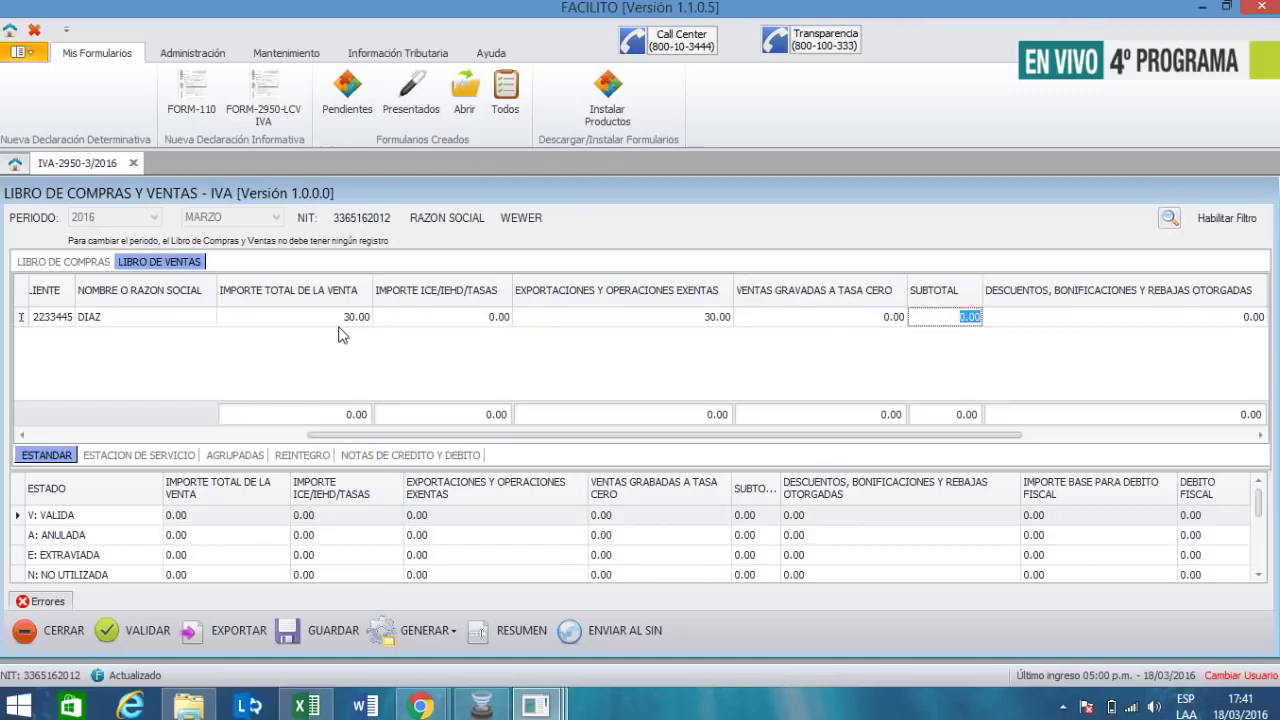
key(Tab)
key(Tab)
key(Tab)
key(Tab)
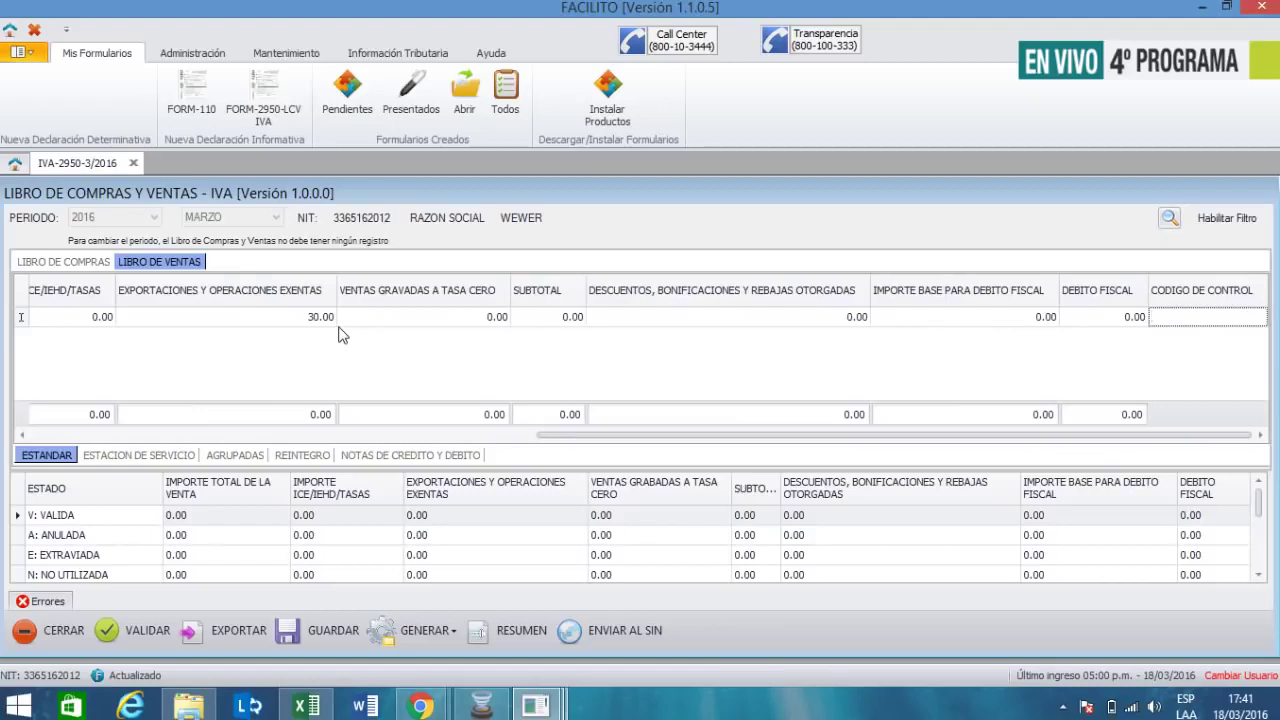
key(Tab)
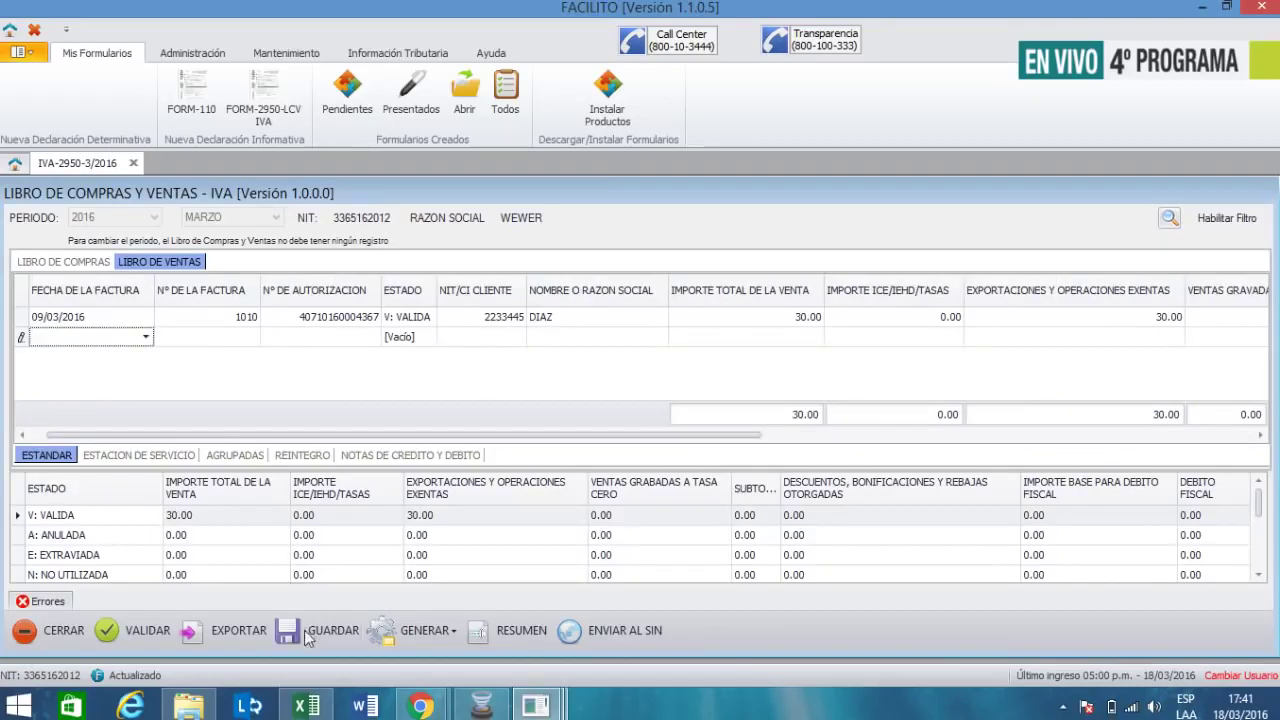
- Validate the sales book, dismissing the chronological-order error and the success message
click(123, 634)
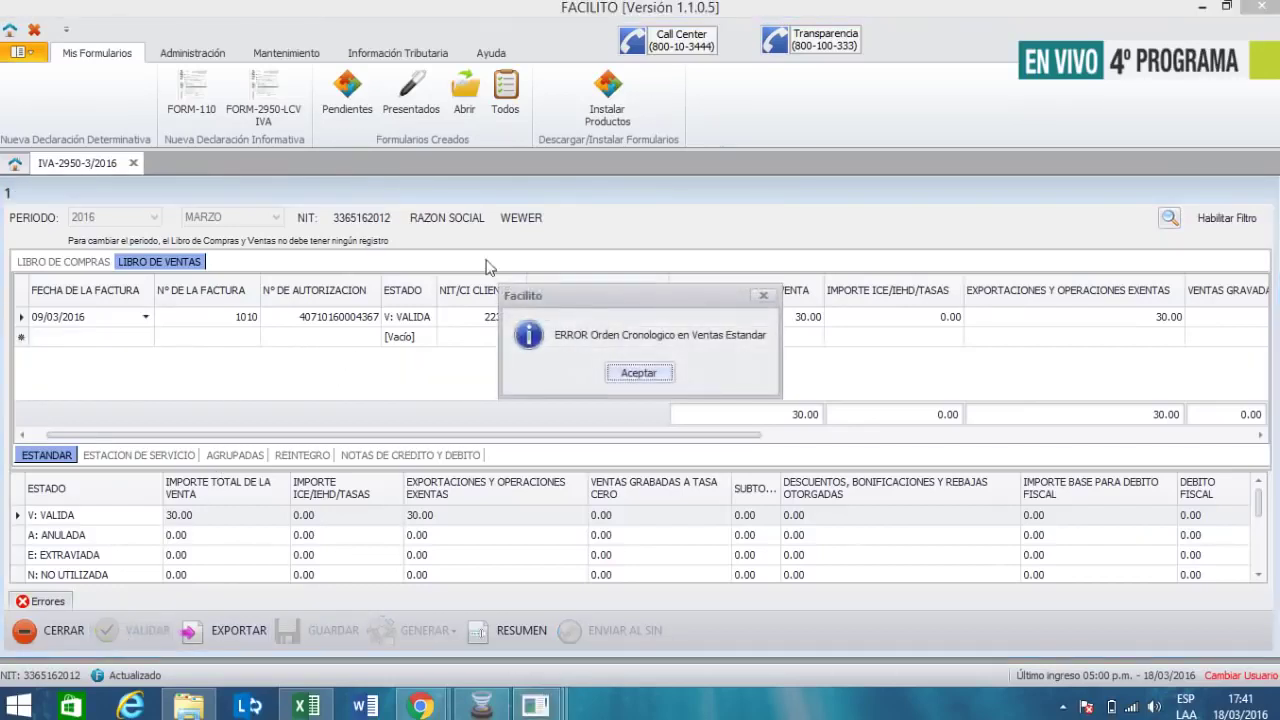
click(627, 372)
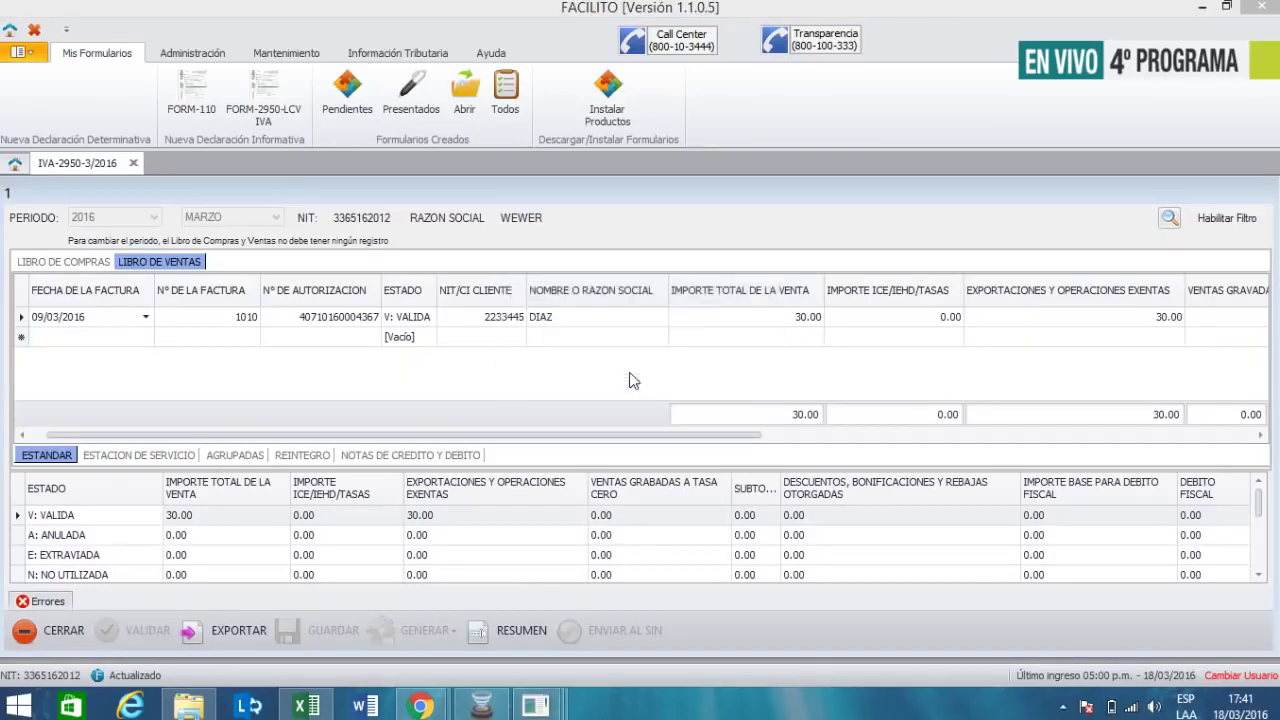
click(638, 365)
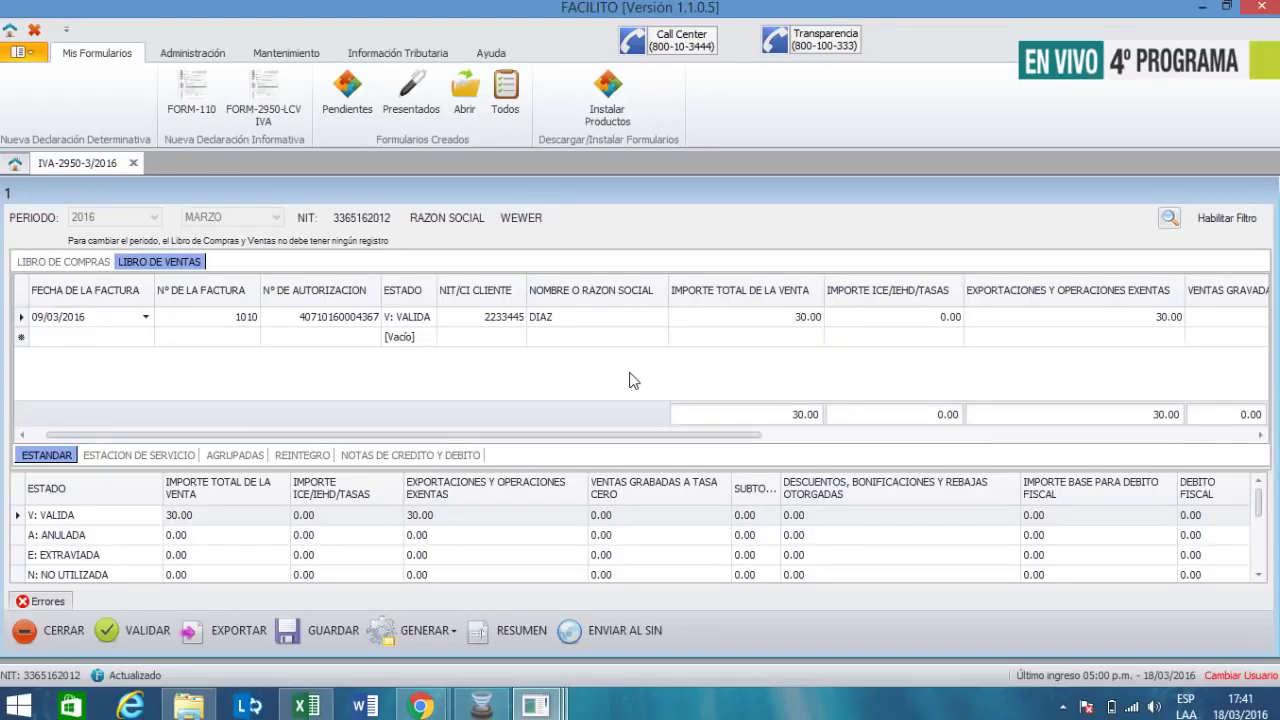
click(1137, 318)
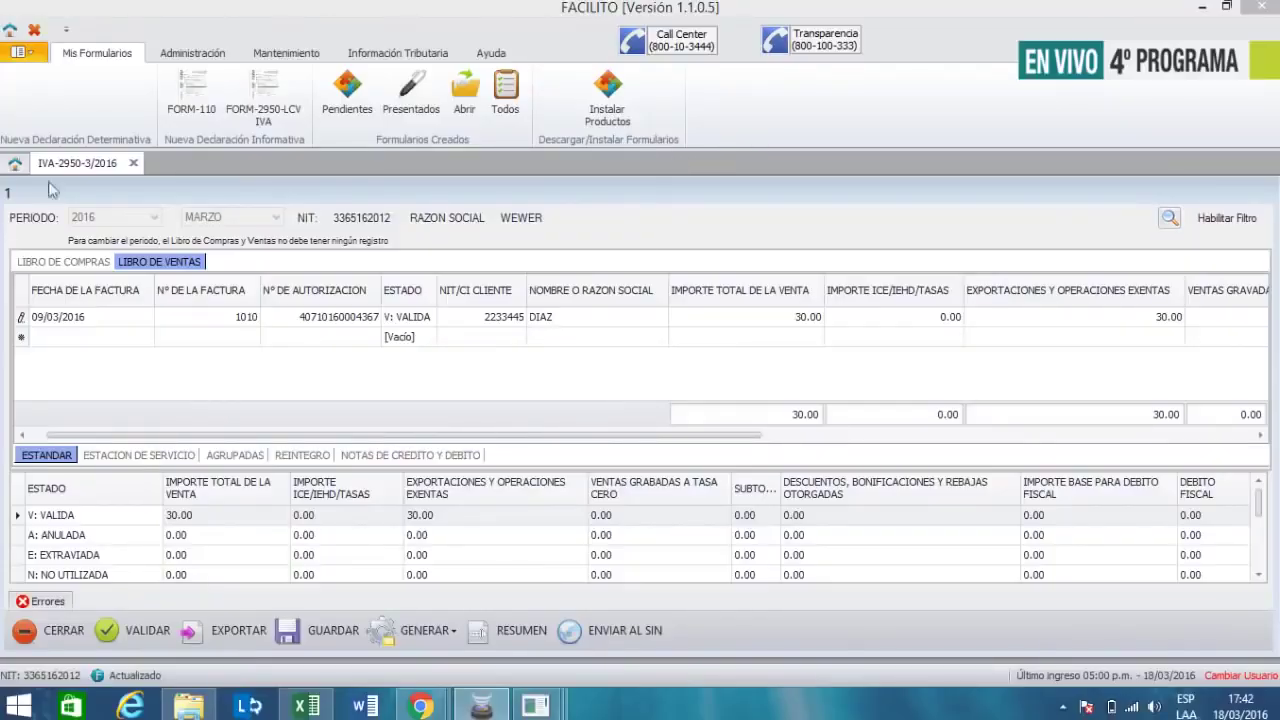
- Date the second sale 01/03/2016 and give it invoice number 911
click(95, 338)
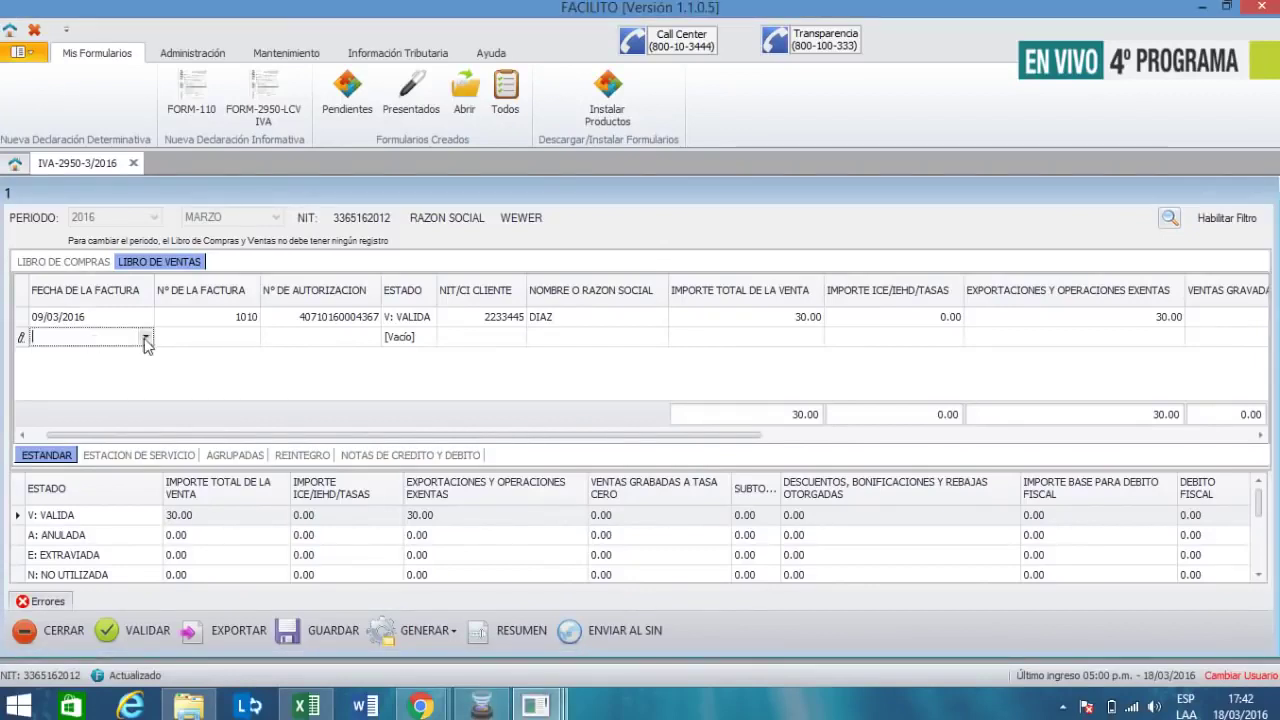
click(146, 337)
click(129, 424)
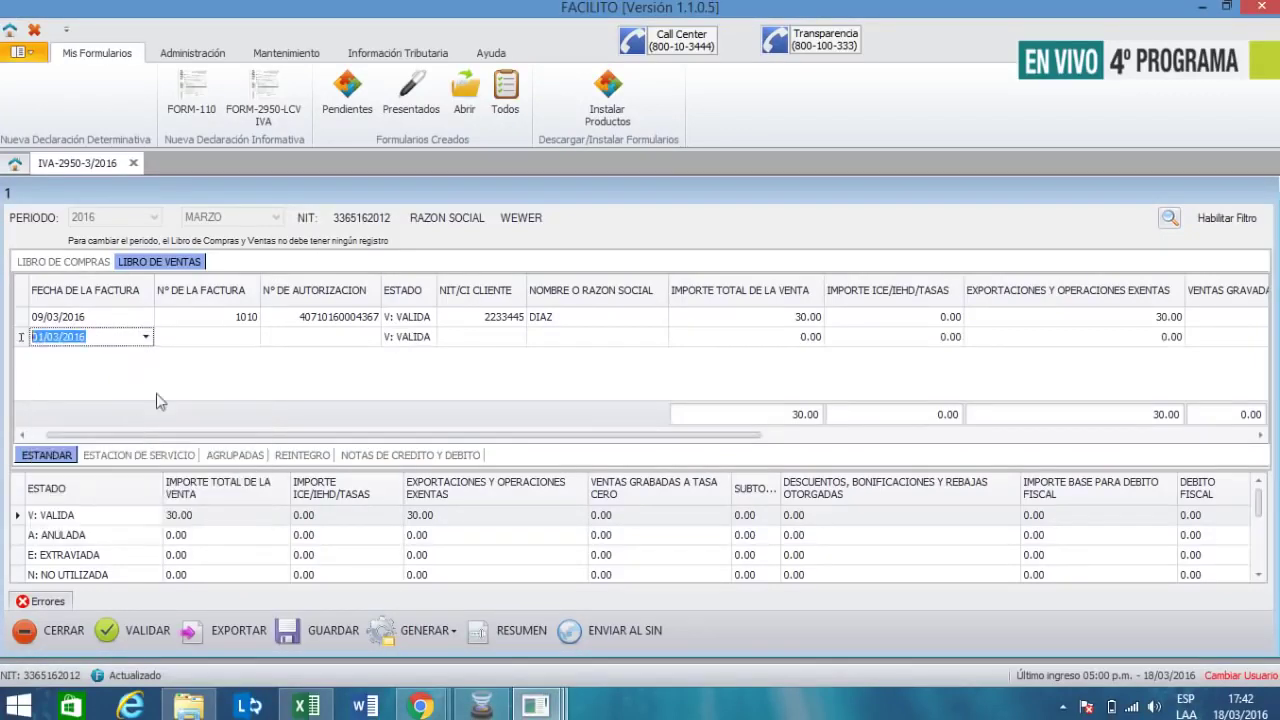
click(224, 337)
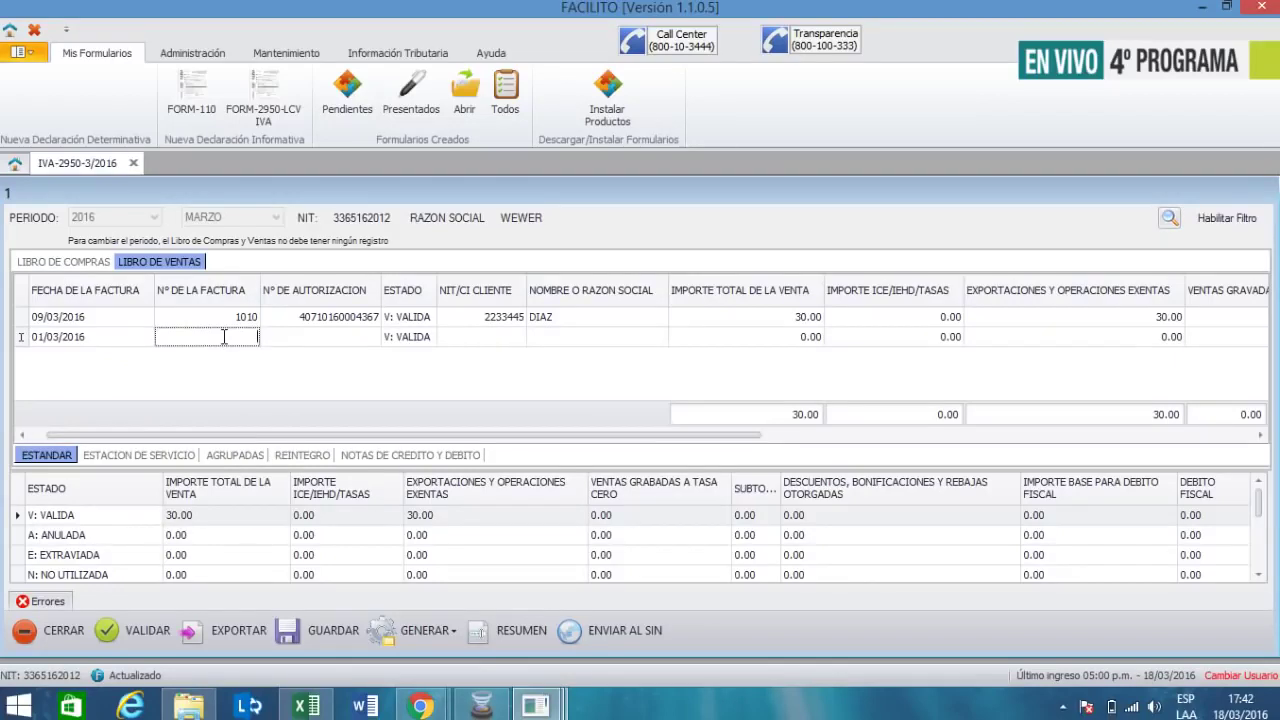
text(911)
key(Tab)
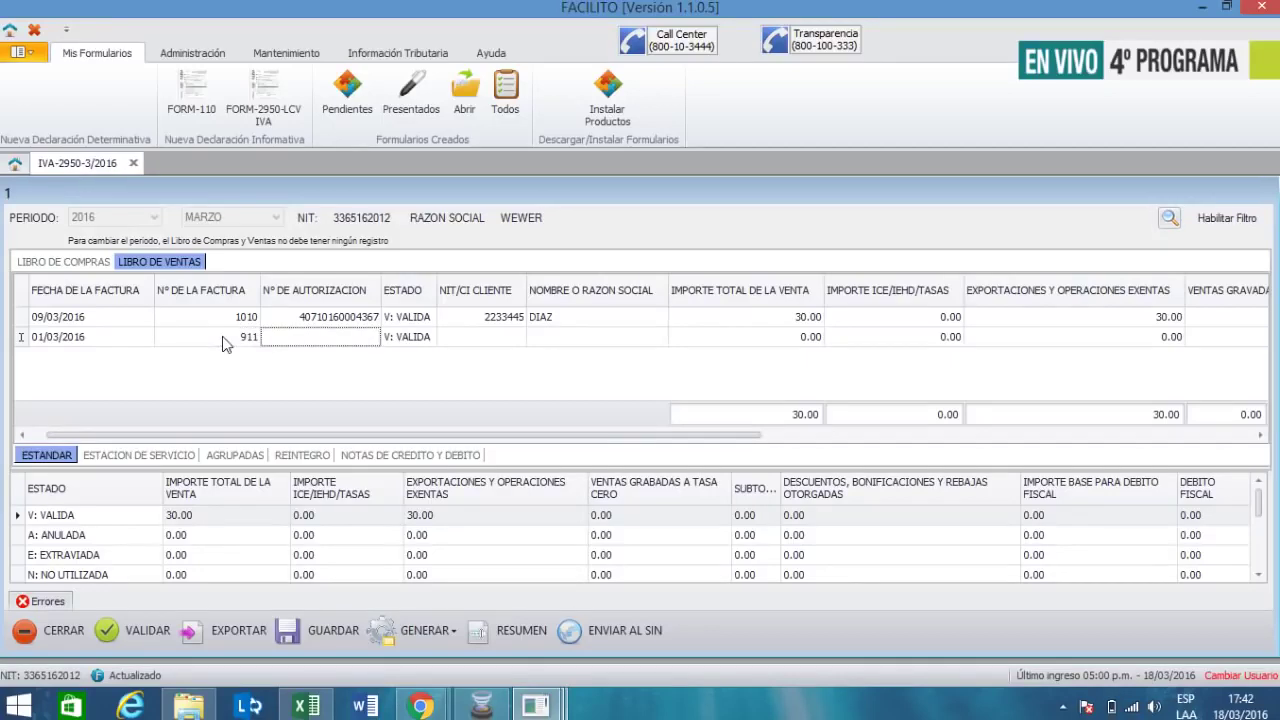
text(280)
text(1035440)
key(Tab)
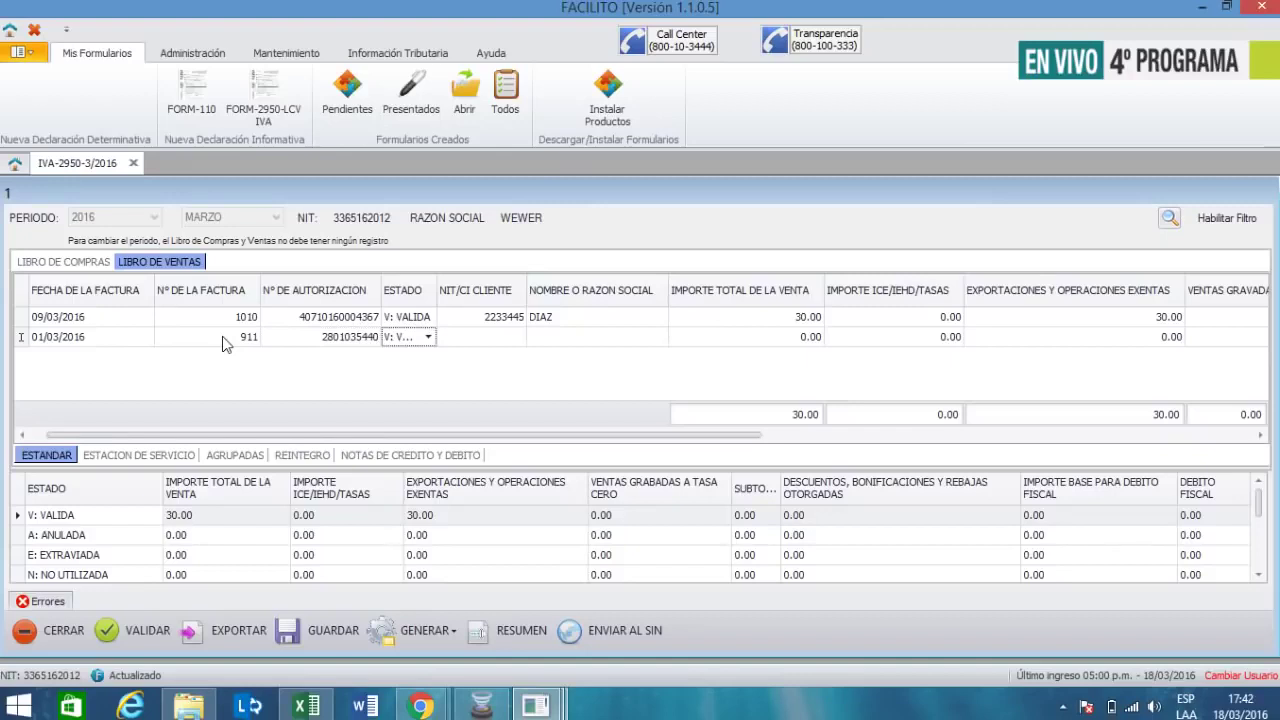
key(Tab)
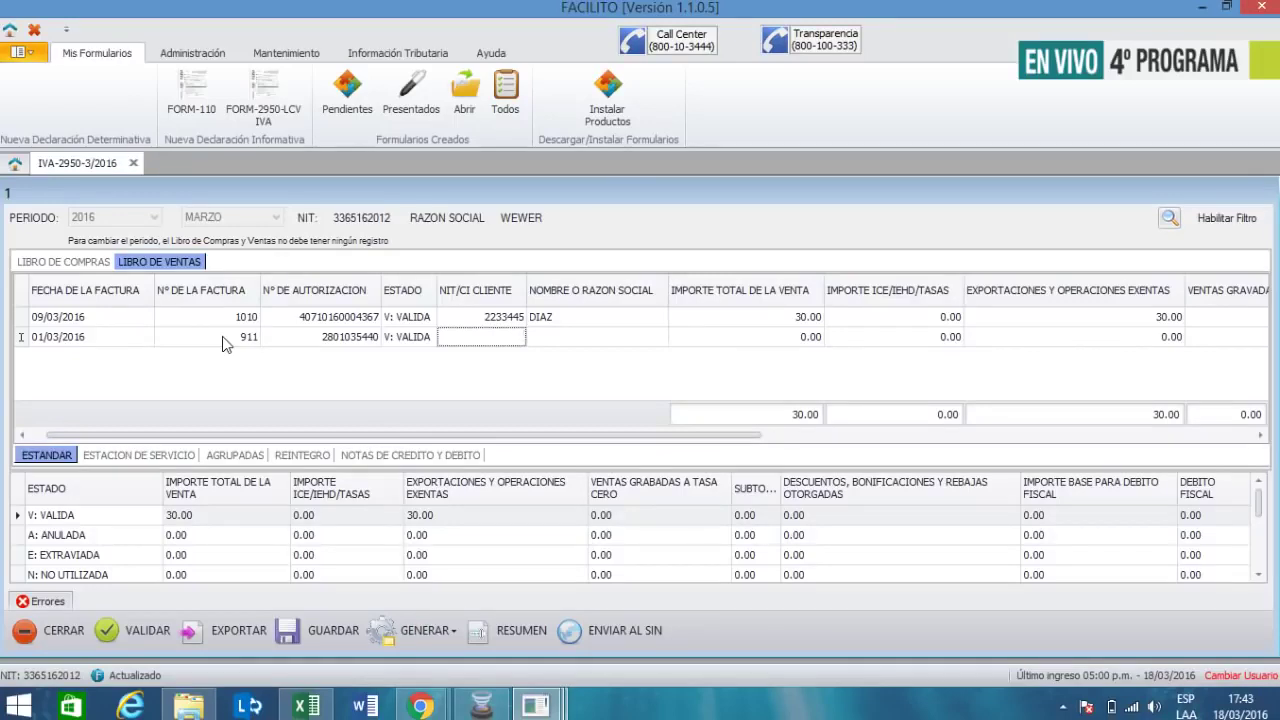
text(0)
key(Tab)
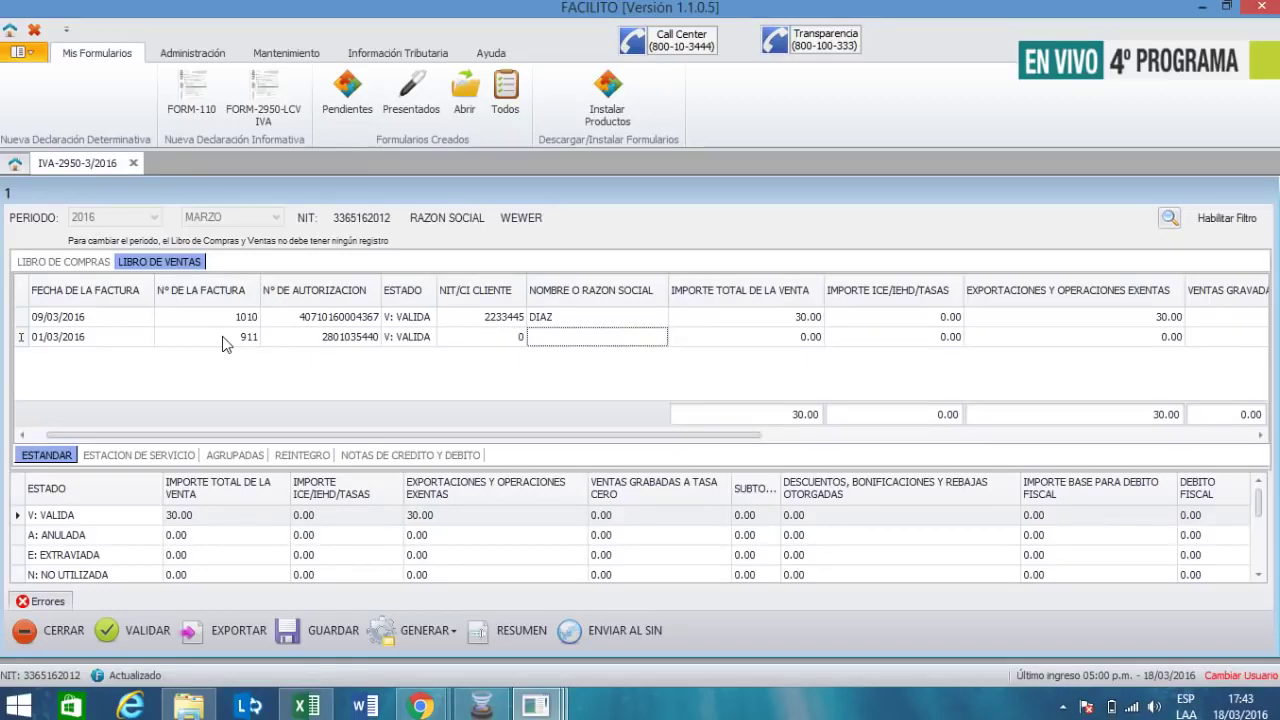
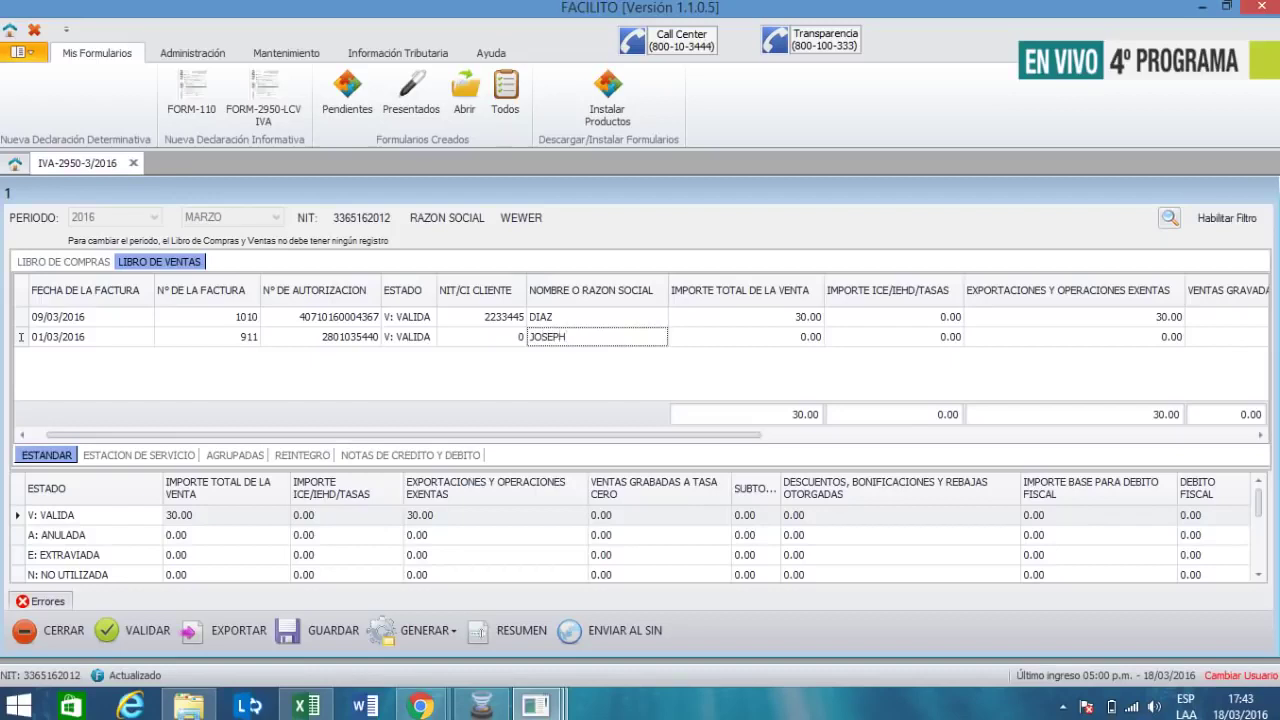
- Enter the customer's full name for the second sale
key(Tab)
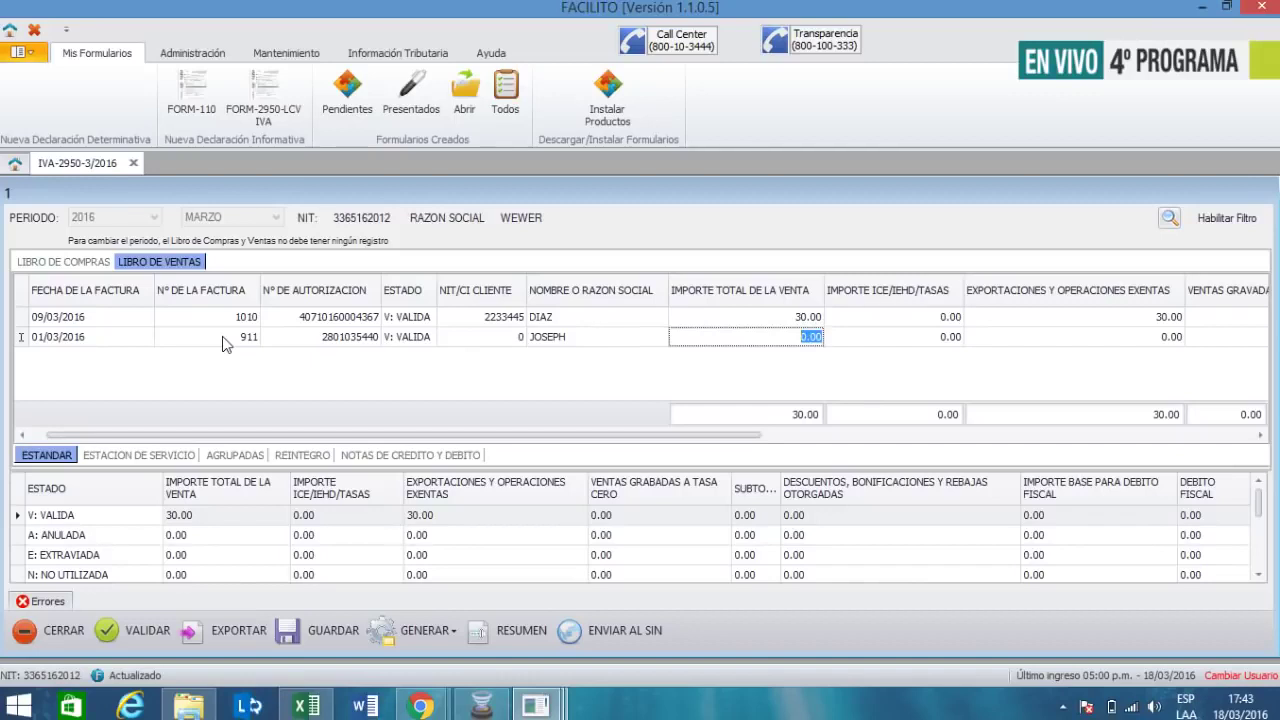
key(shift+Tab)
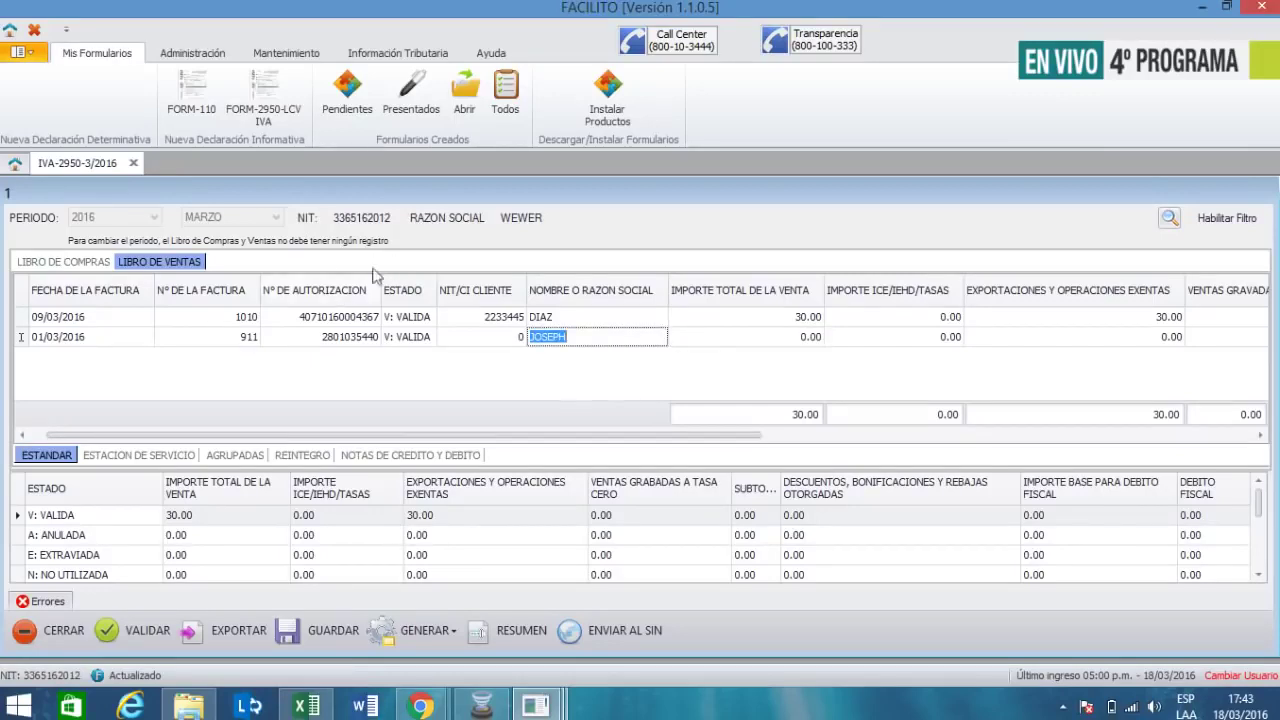
click(609, 337)
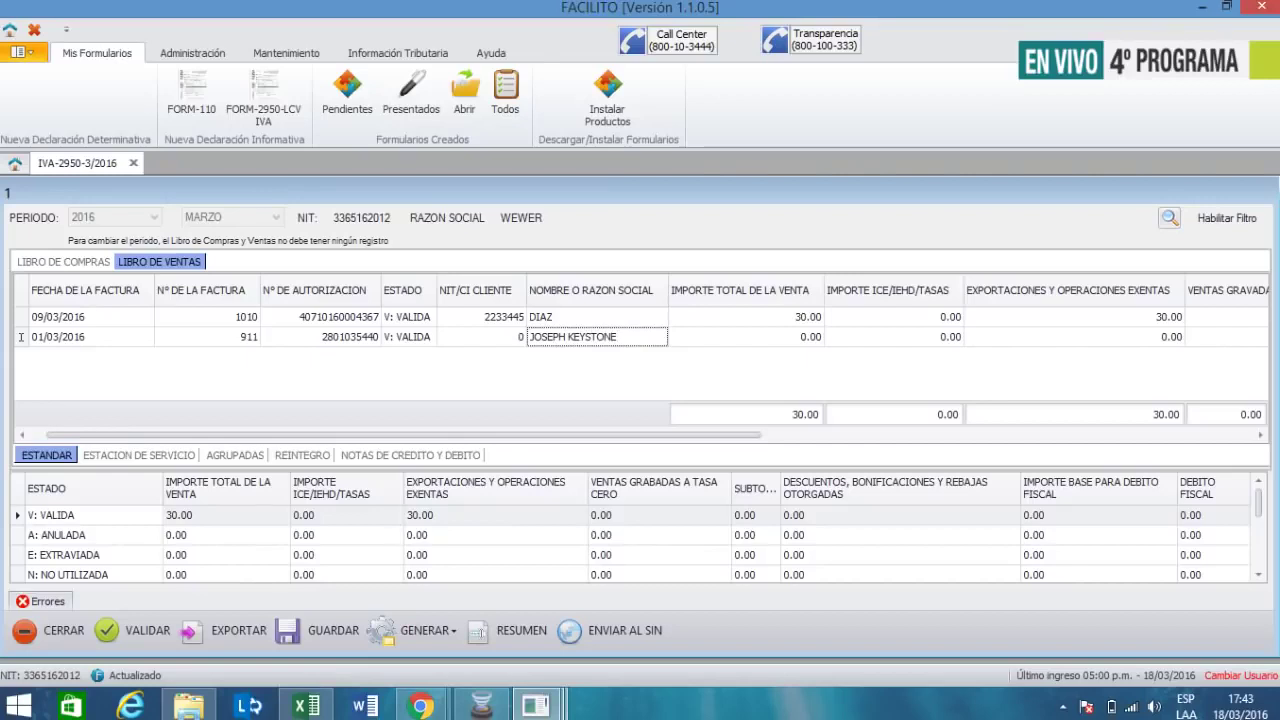
key(Tab)
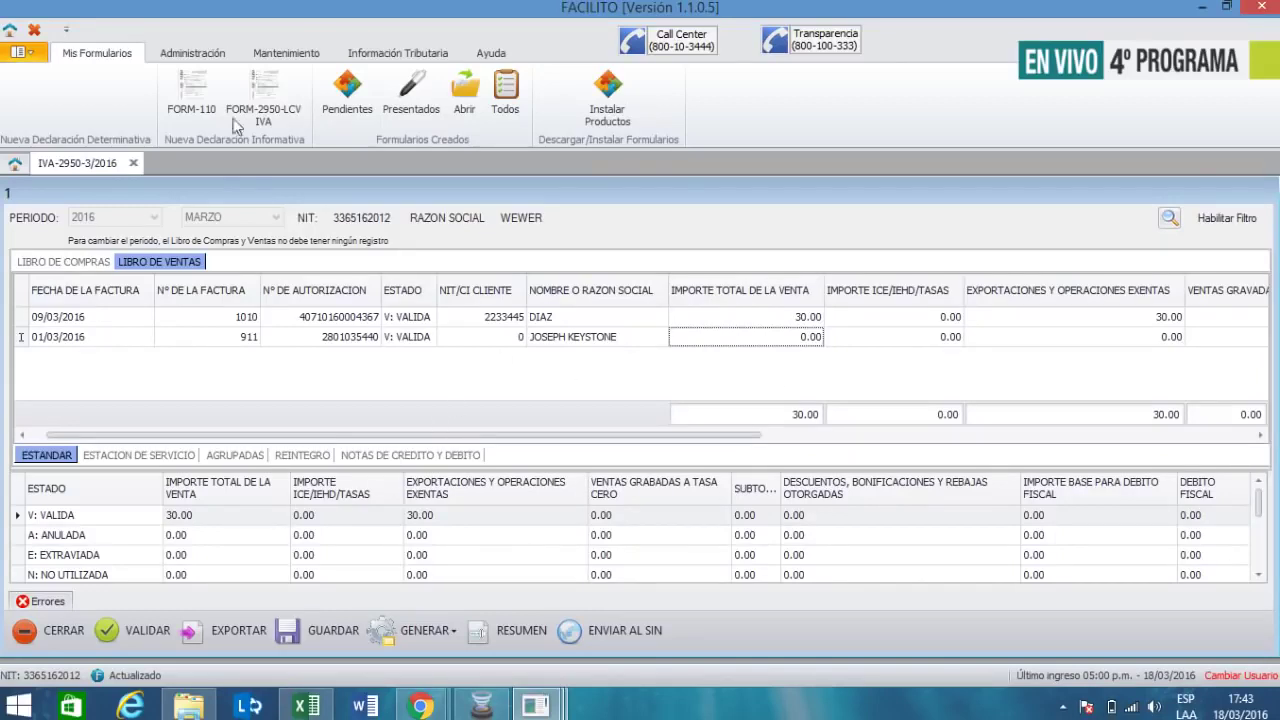
key(alt+Tab)
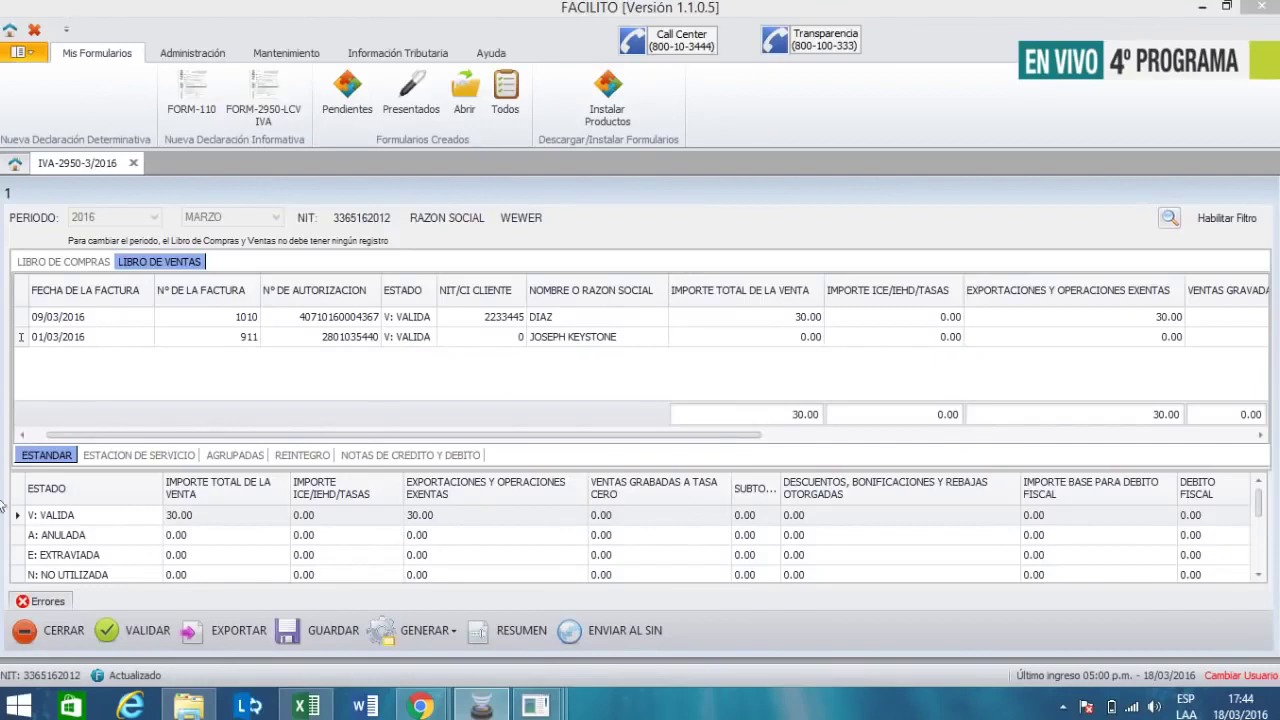
- Enter 69,660 as the second sale's total and dismiss the large-sale reminder
click(804, 339)
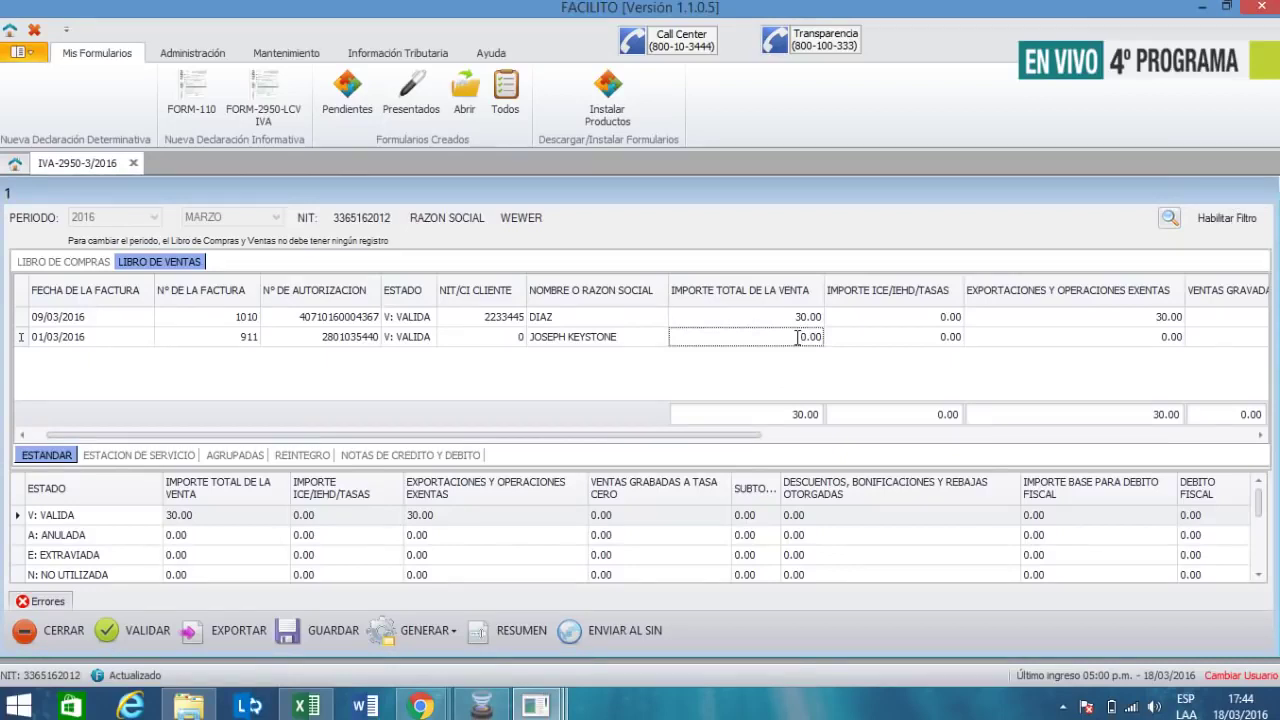
text(69660)
key(Return)
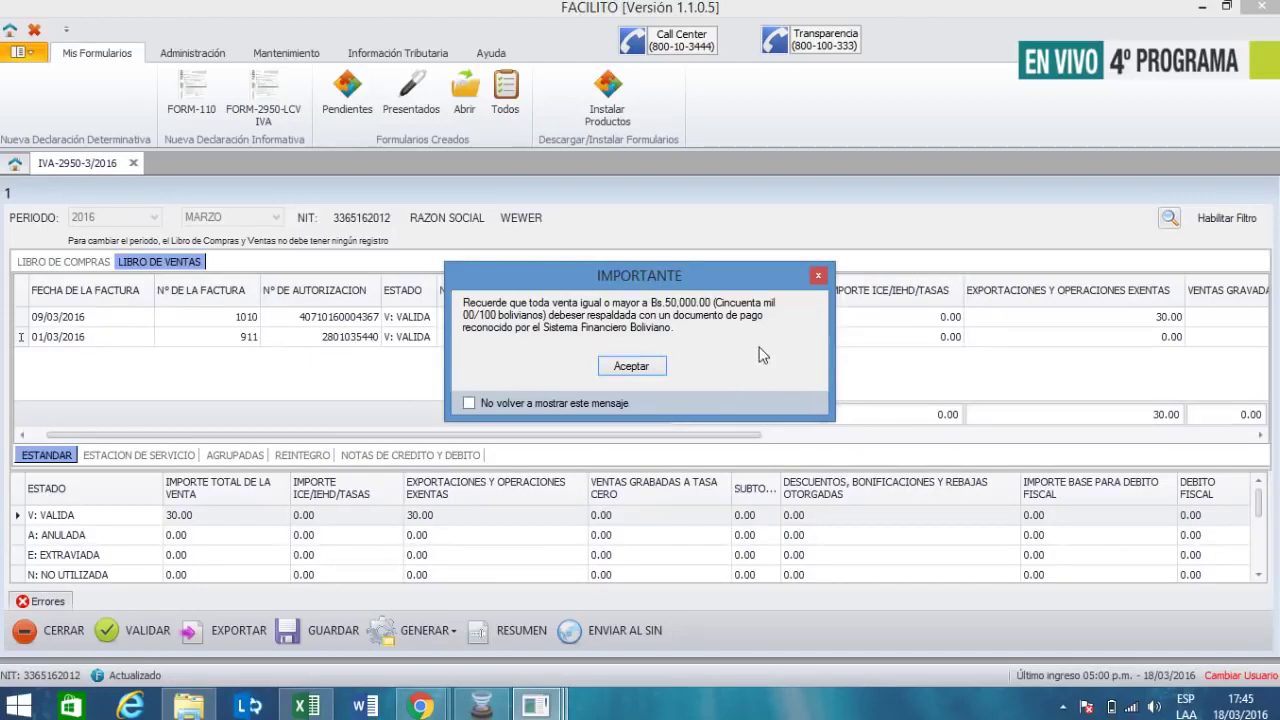
click(643, 370)
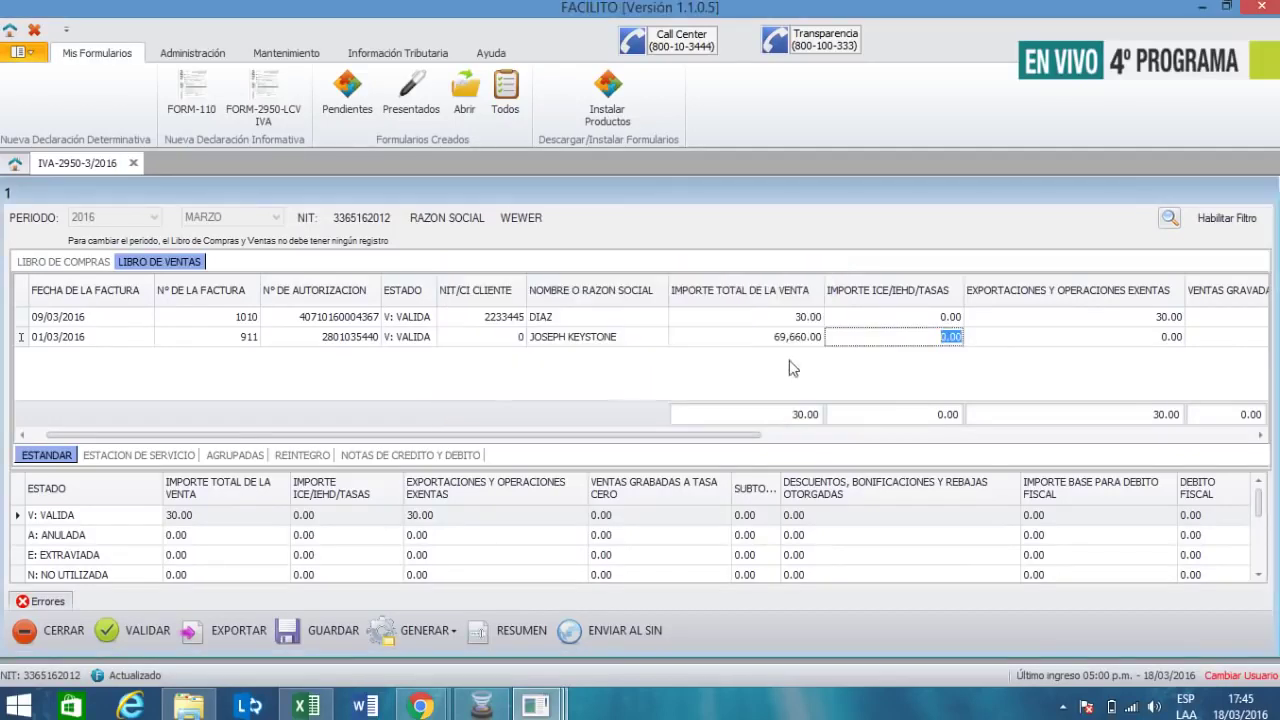
- Correct the second sale's total to 69,600.00 and dismiss the reminder again
click(1050, 338)
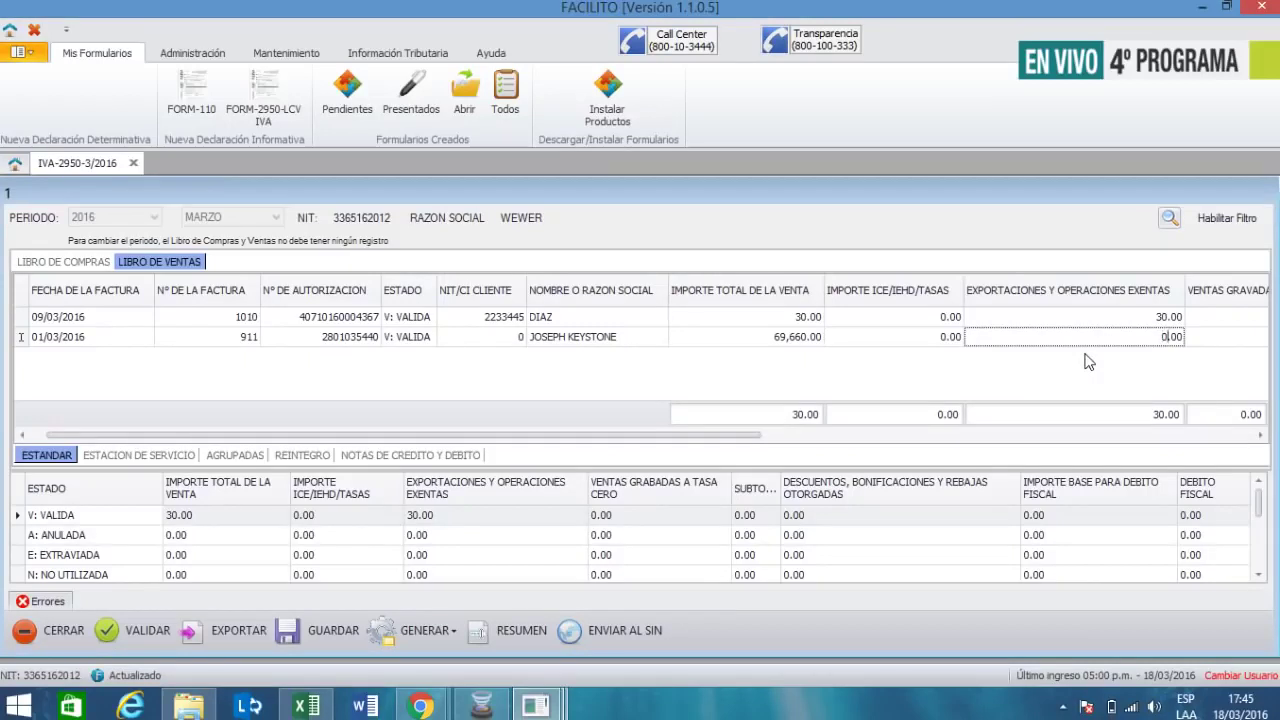
click(797, 338)
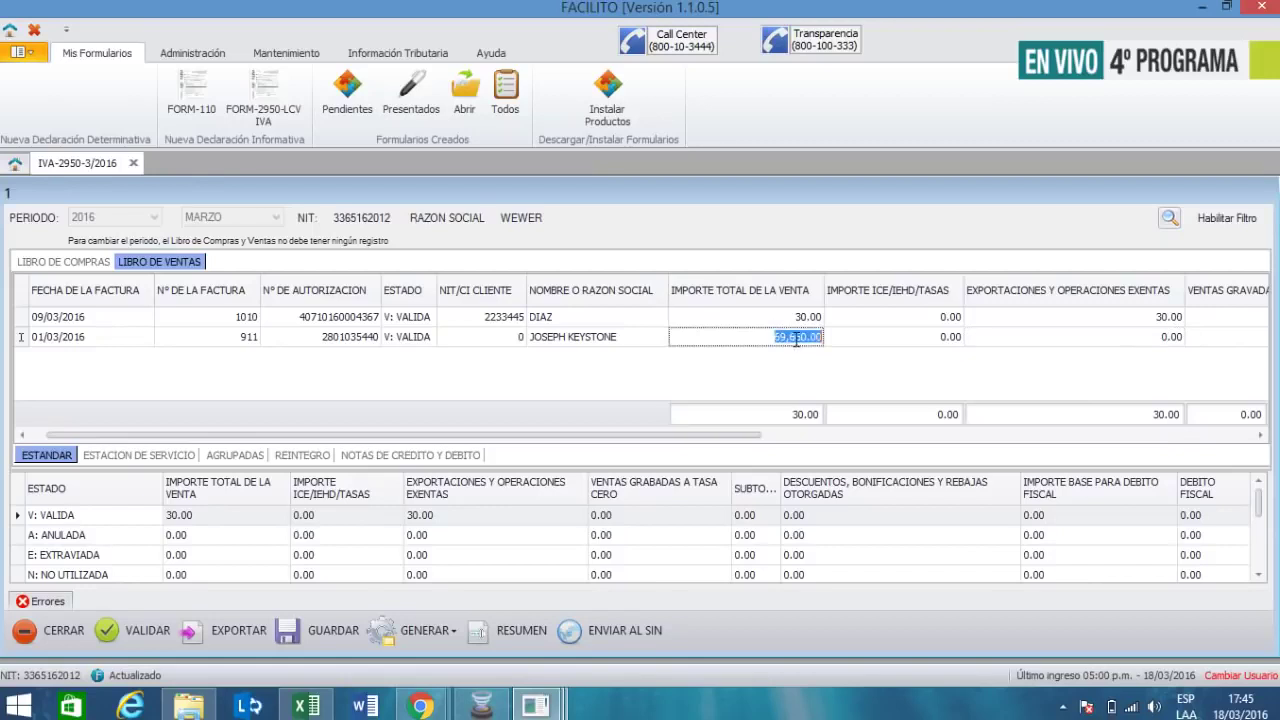
text(0)
key(Delete)
key(Return)
key(Return)
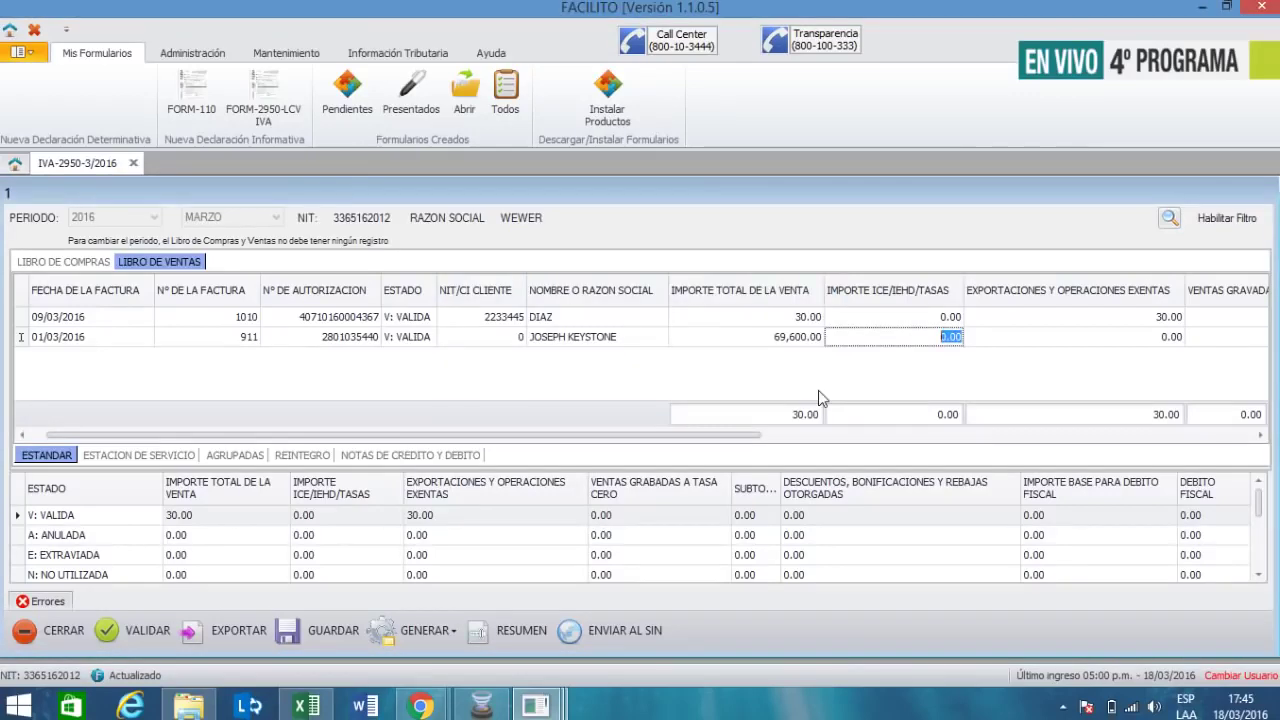
key(Return)
key(Return)
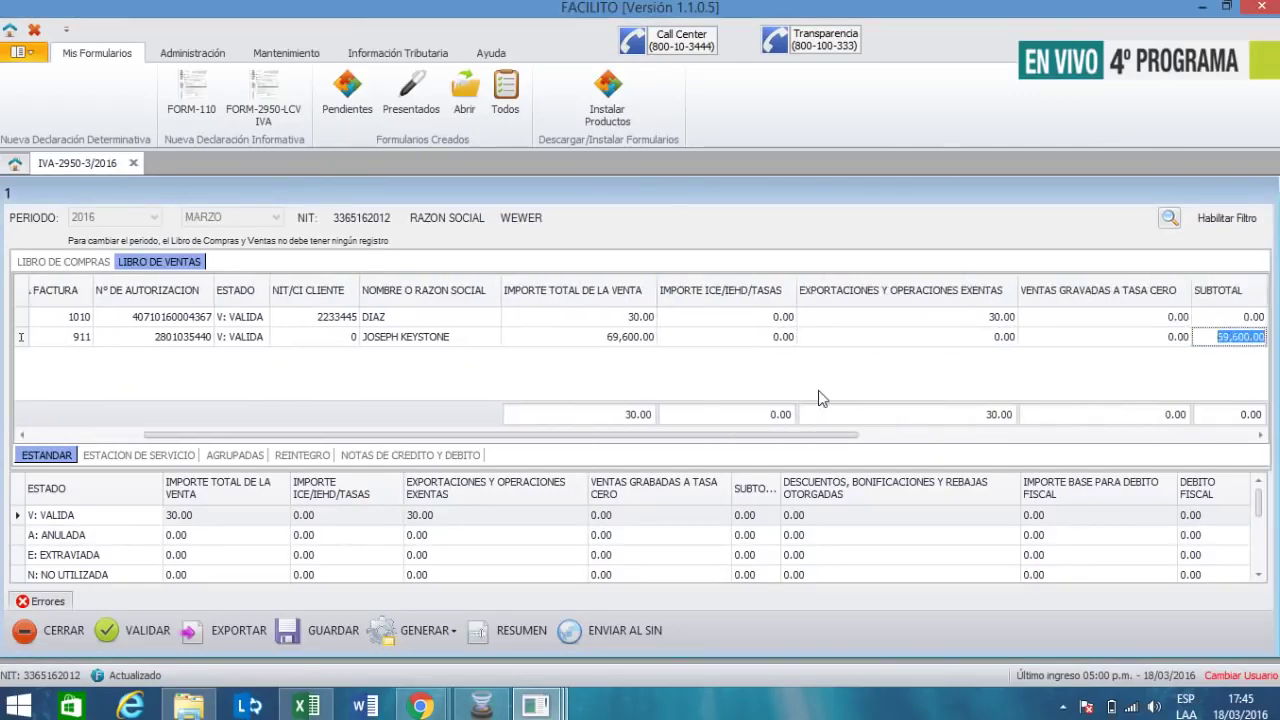
key(Return)
- Record 69,600 as invoice 911's exempt exports, leaving subtotal and débito fiscal at 0.00
key(shift+Tab)
key(shift+Tab)
key(shift+Tab)
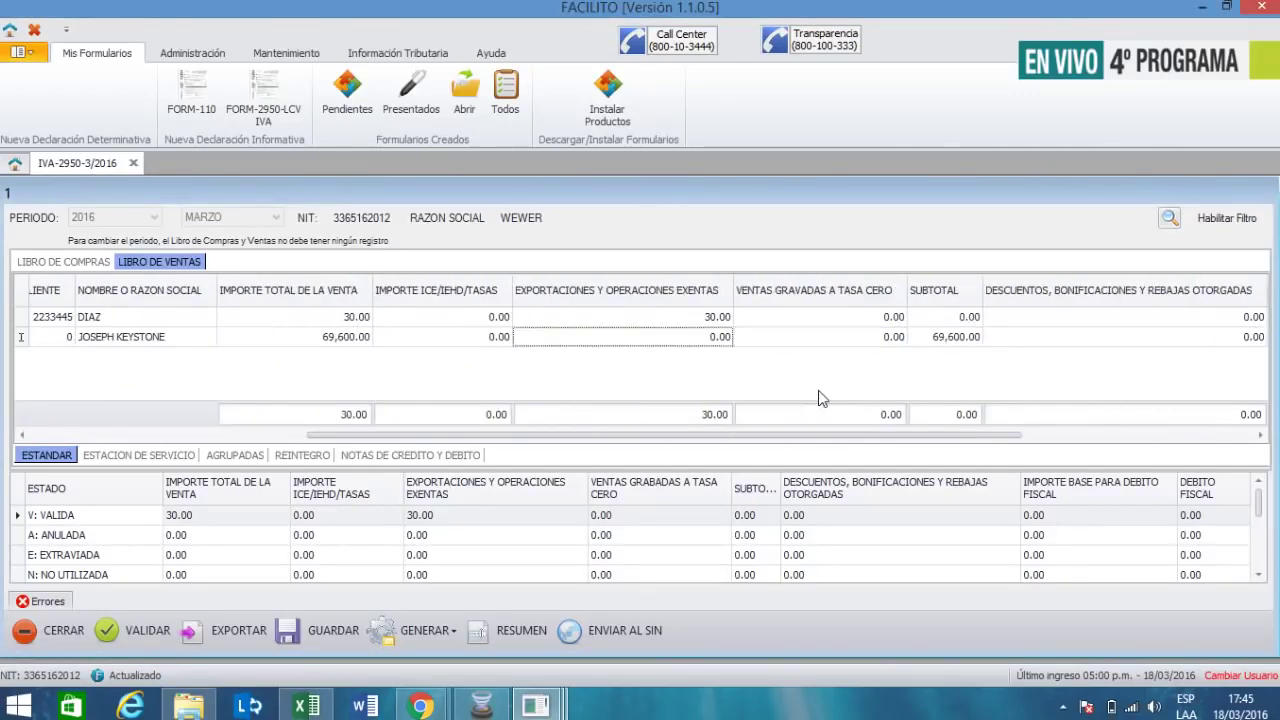
key(Tab)
text(69,600)
key(Tab)
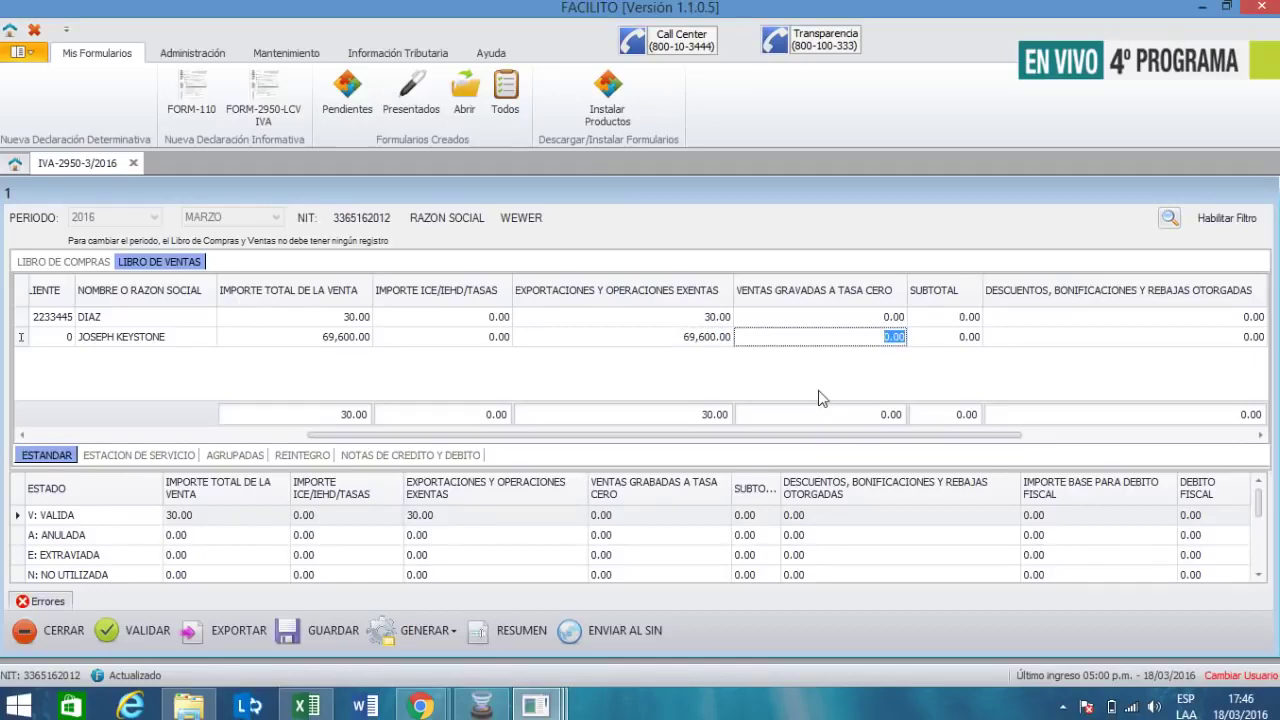
key(Tab)
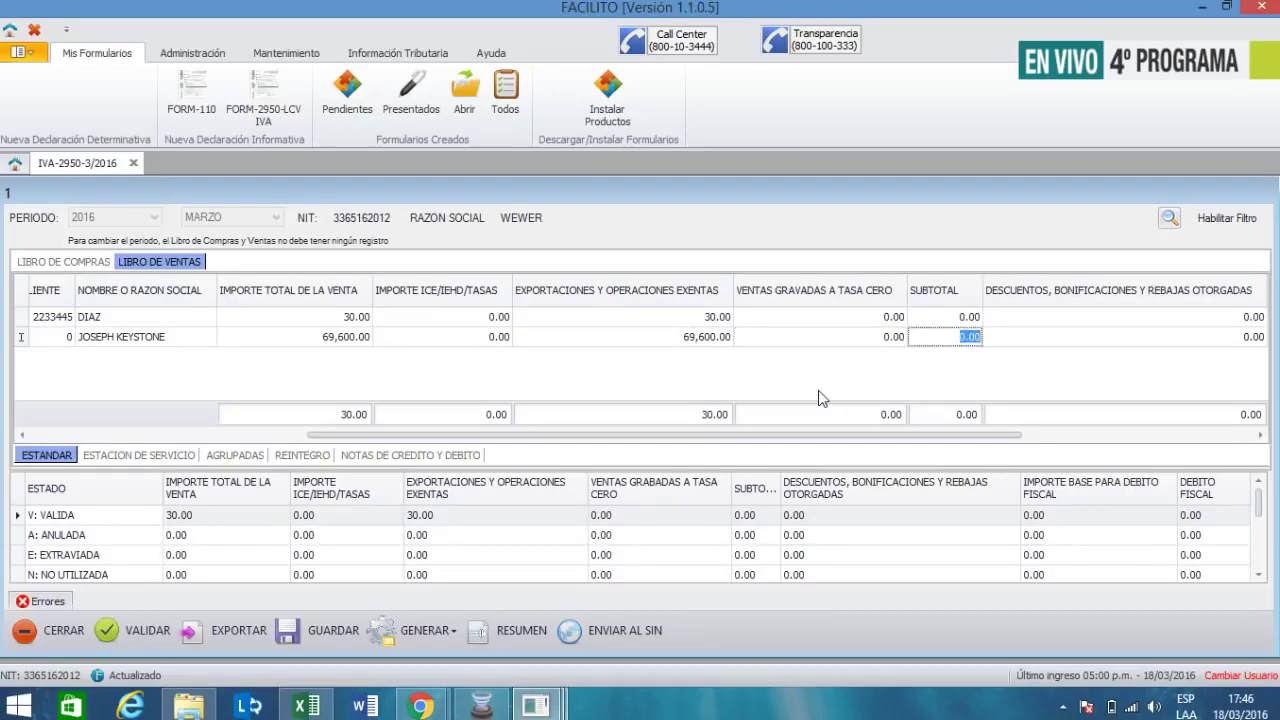
key(Tab)
key(Tab)
key(Tab)
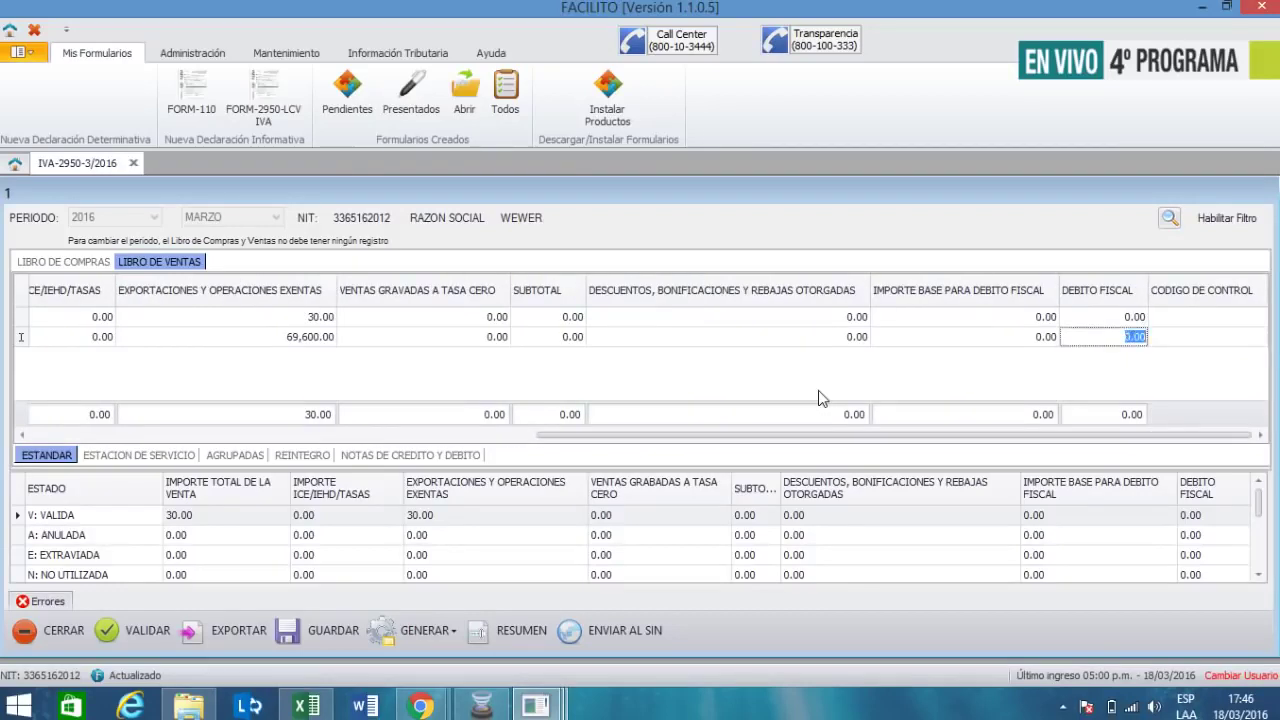
key(Tab)
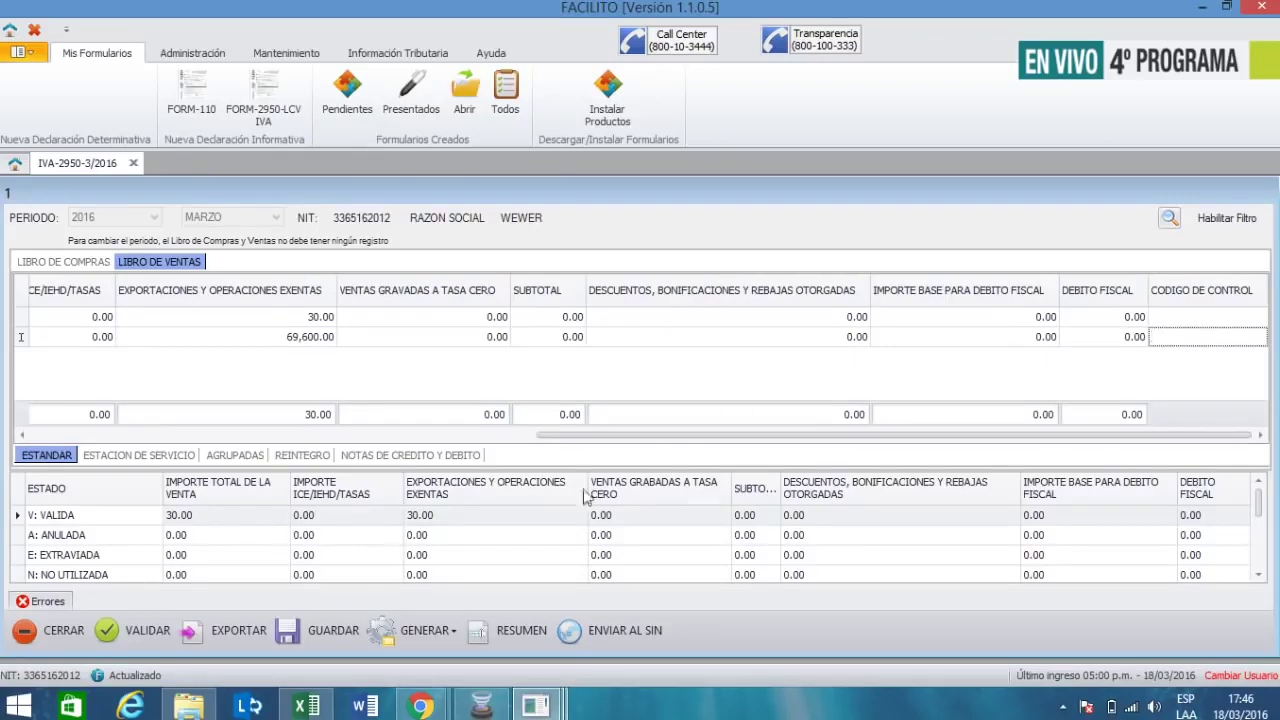
- Validate and review invoice 911's errors: authorization number, customer NIT and control code
click(135, 632)
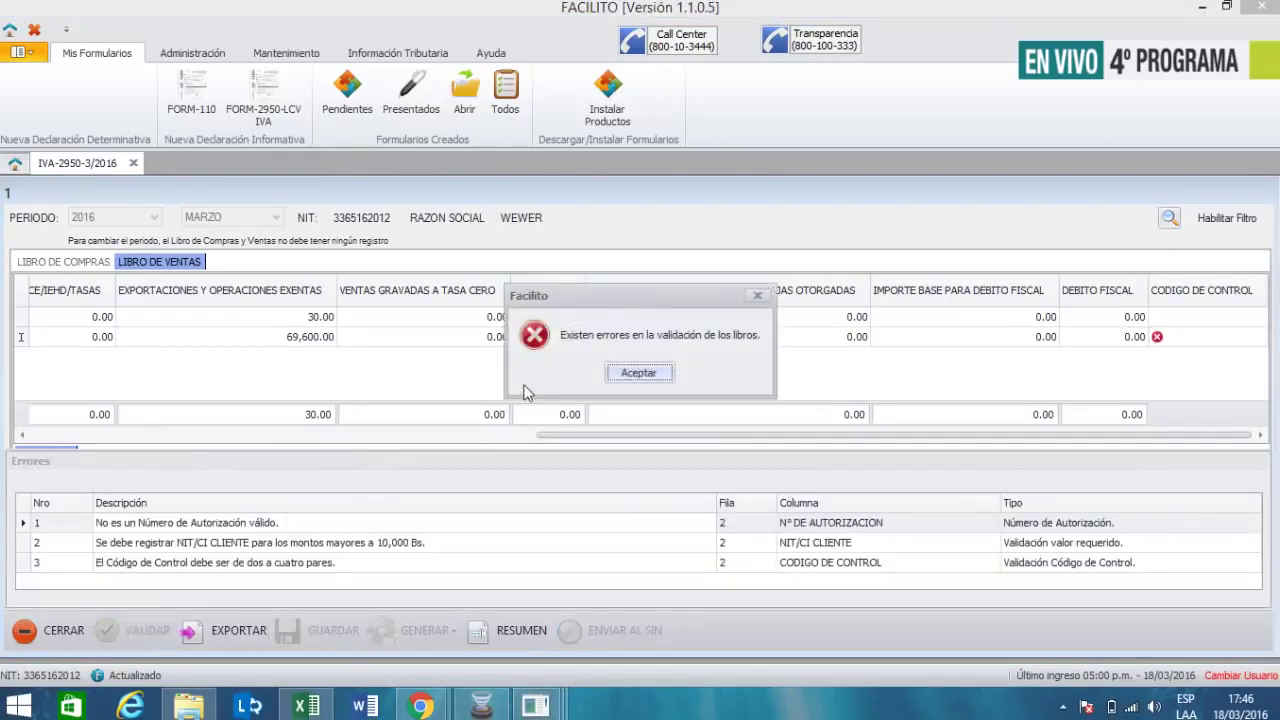
click(638, 373)
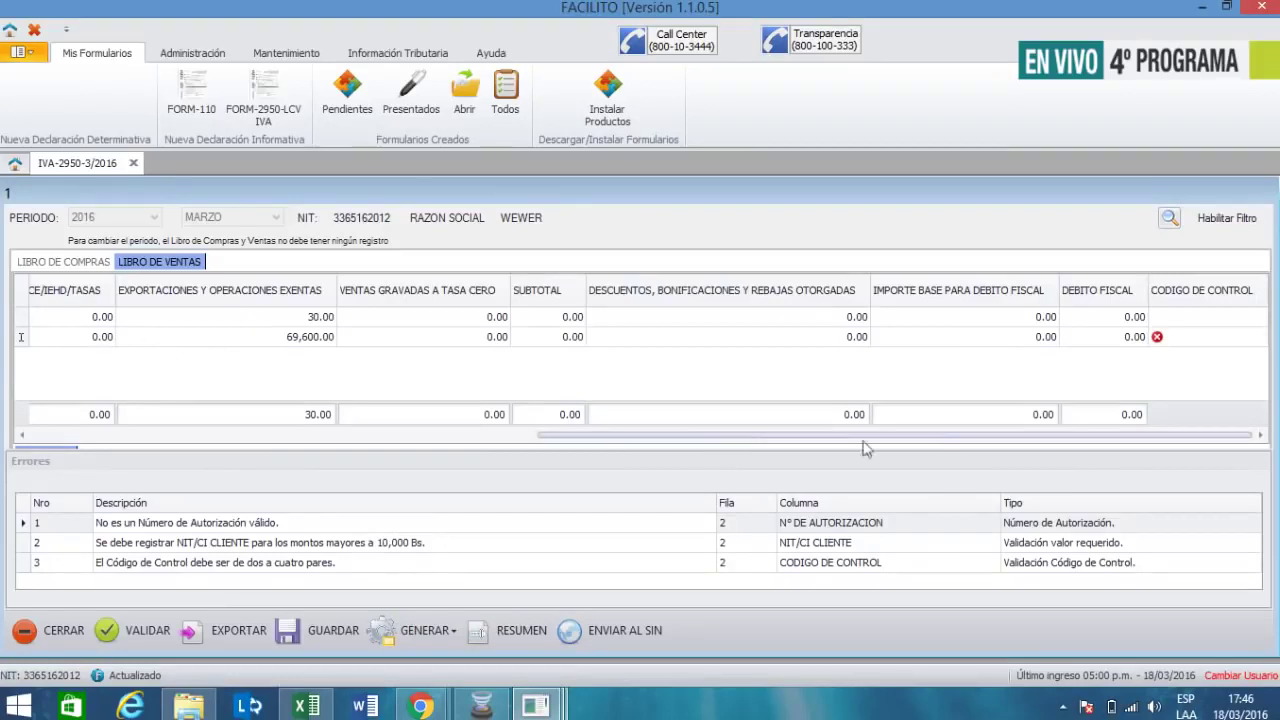
mouse_move(1163, 345)
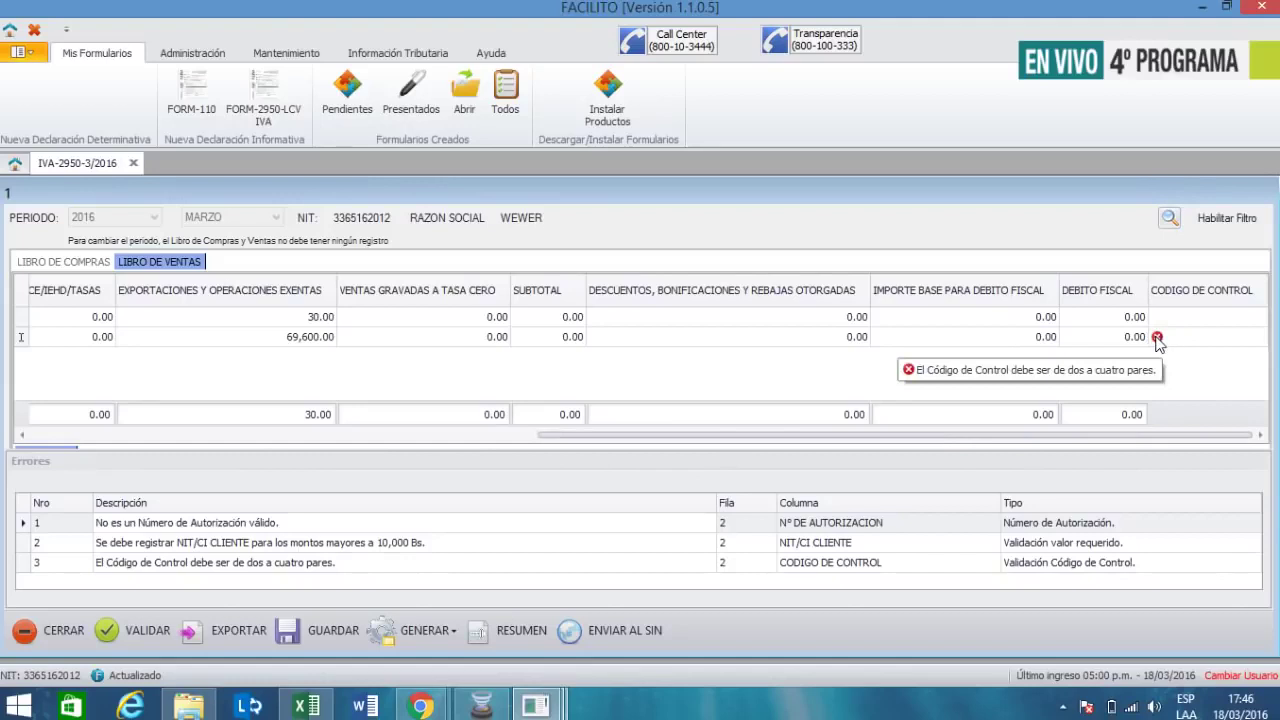
drag(1060, 438, 527, 479)
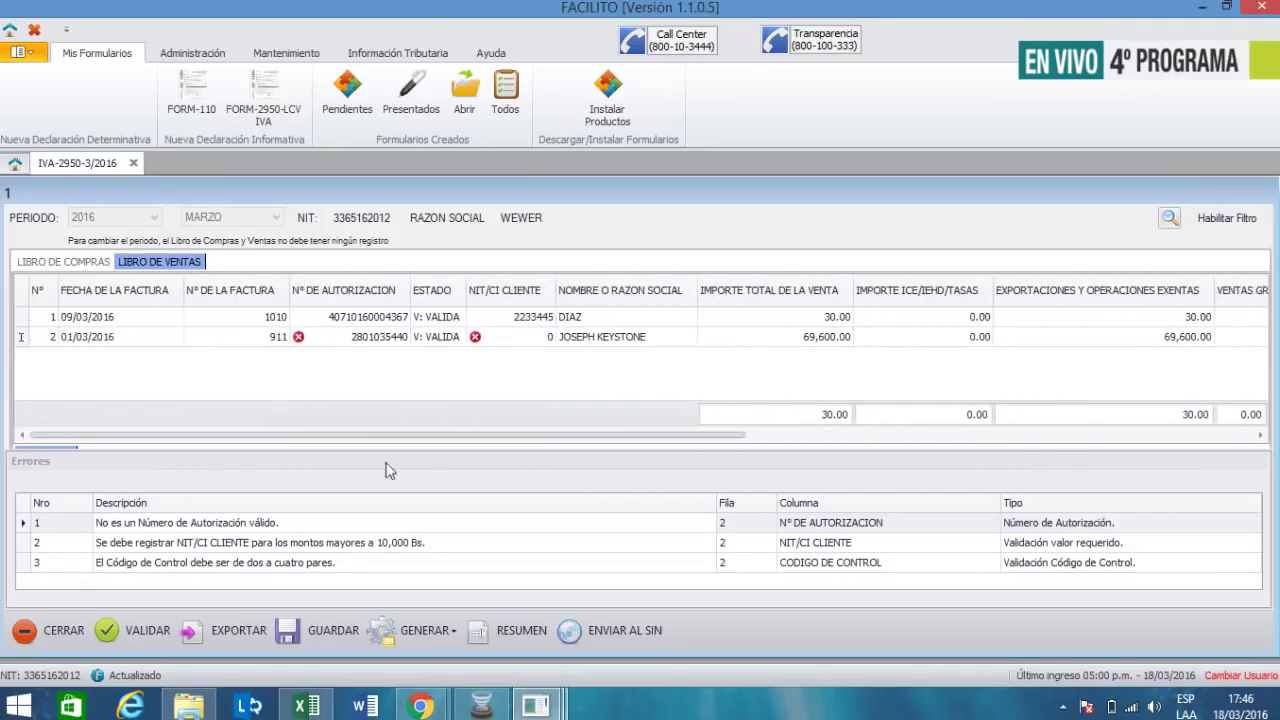
mouse_move(302, 345)
drag(446, 431, 1094, 437)
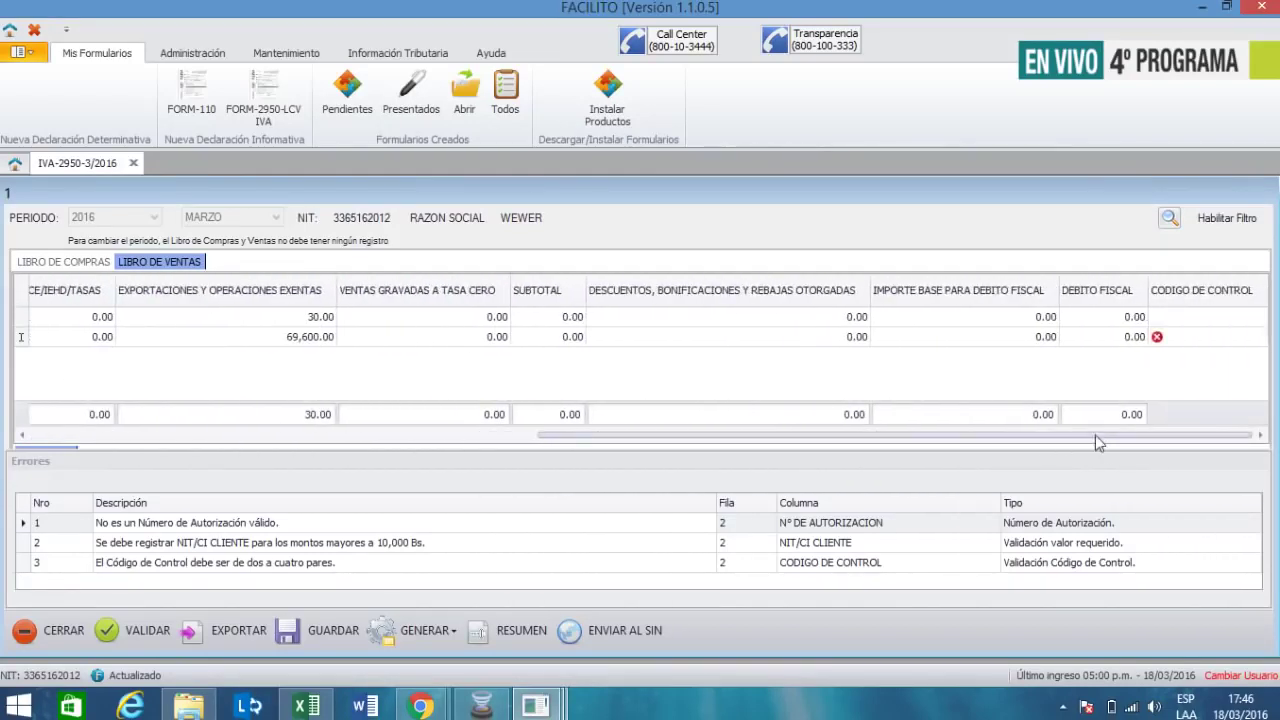
- Enter control code E3-45-BF-4F-12 for the second sale
click(1182, 339)
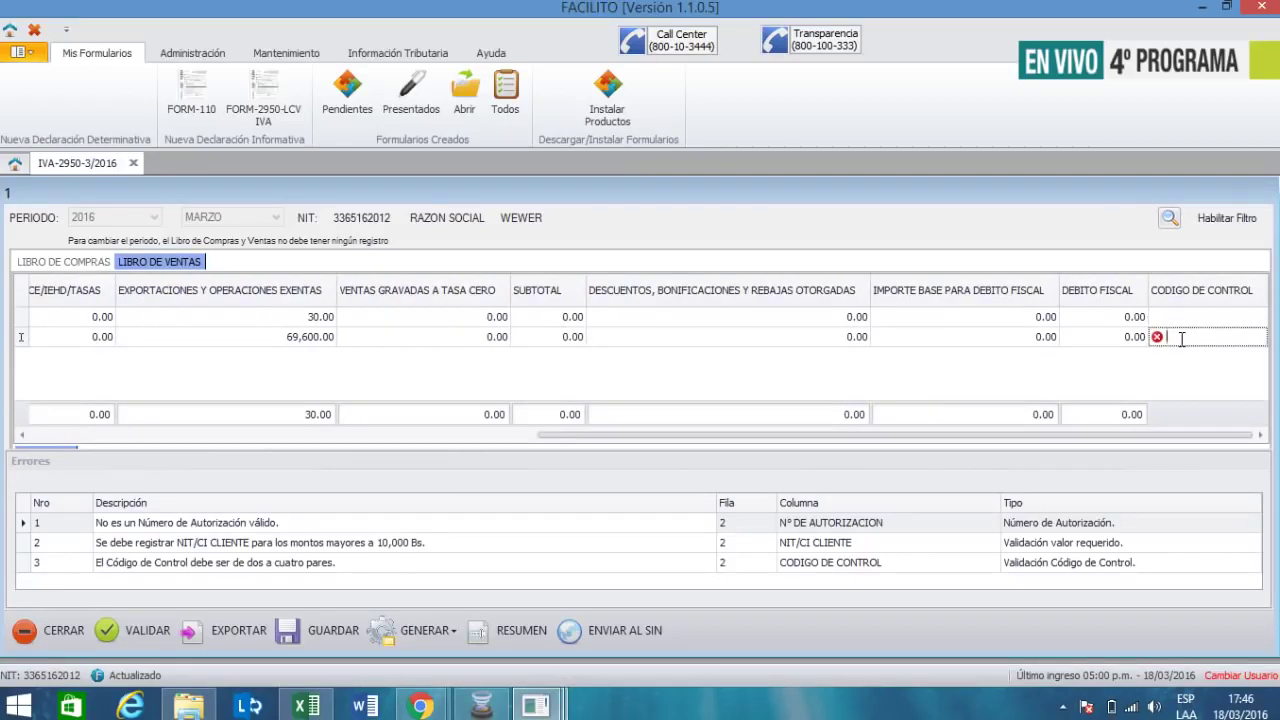
text(E3-45-B)
text(F-4F-12)
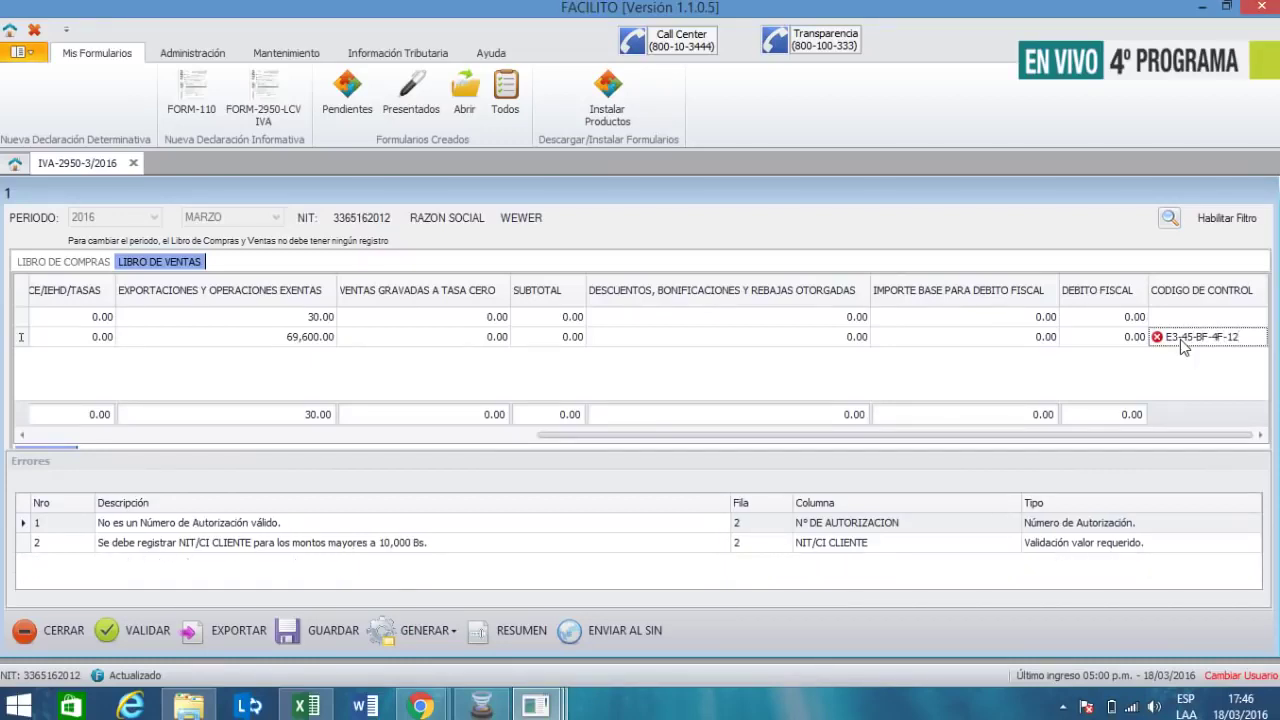
drag(960, 435, 392, 453)
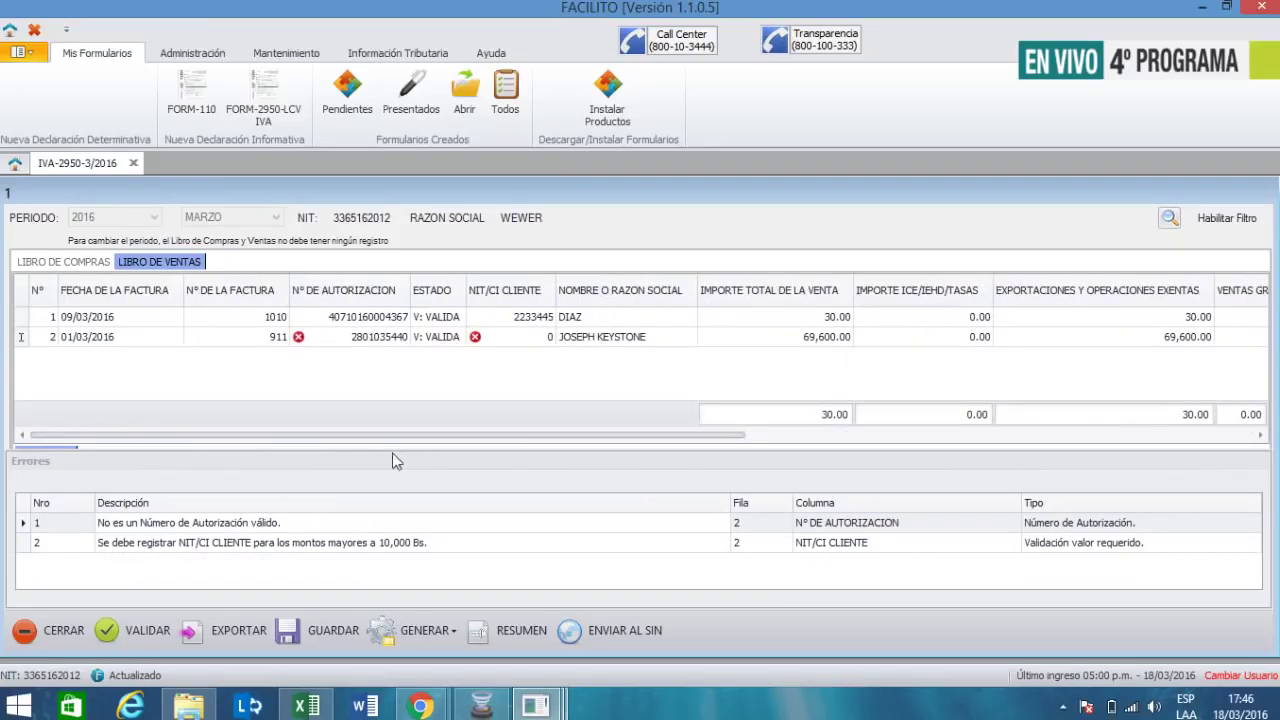
double_click(388, 338)
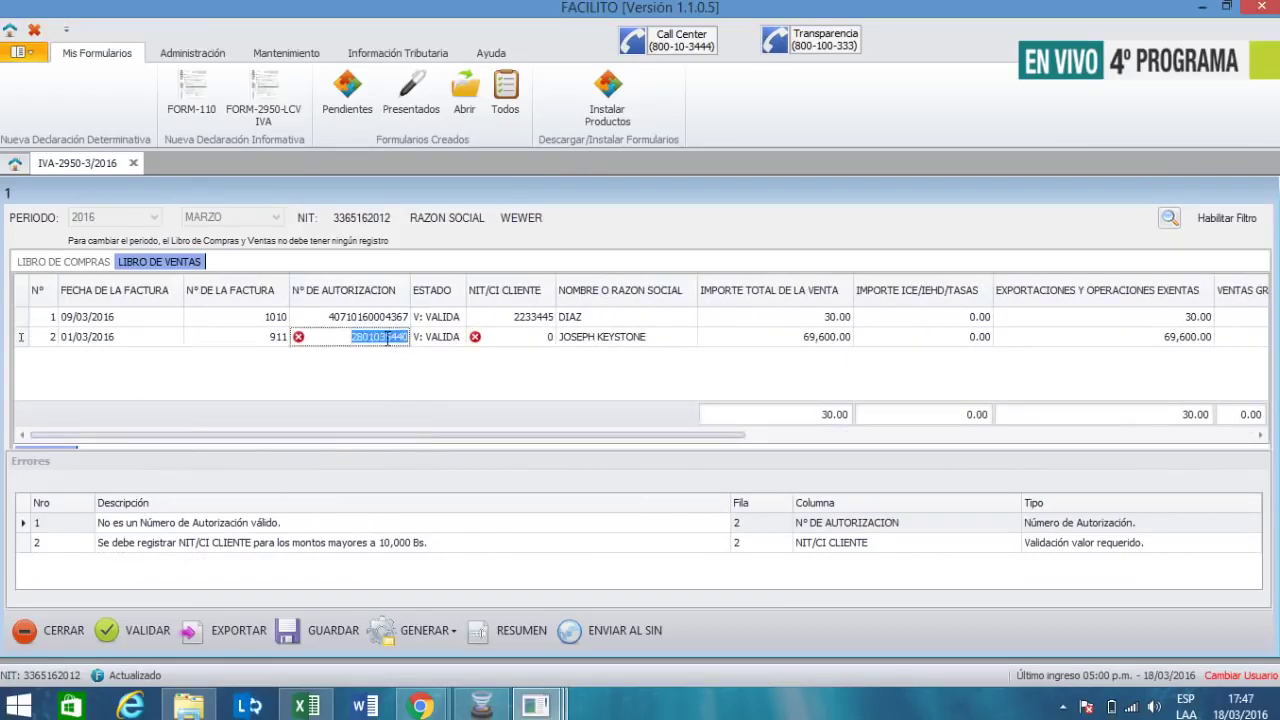
text(40710160004367)
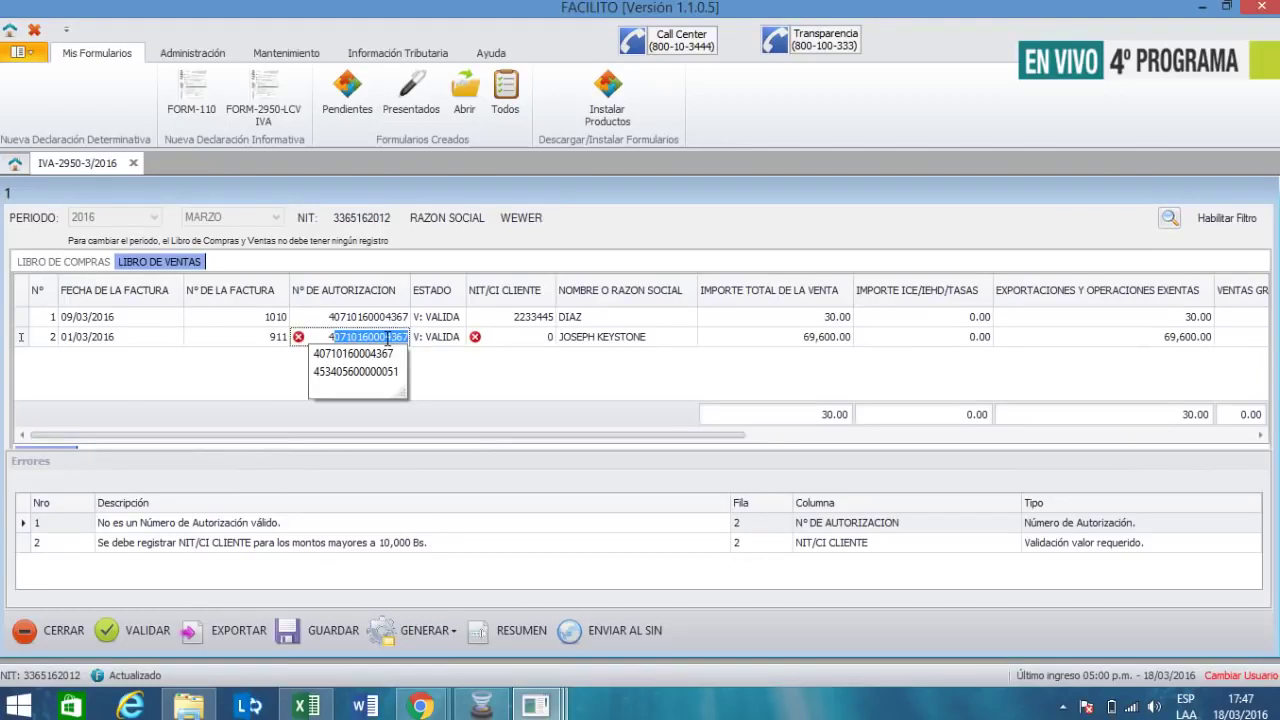
key(Down)
key(Down)
key(Tab)
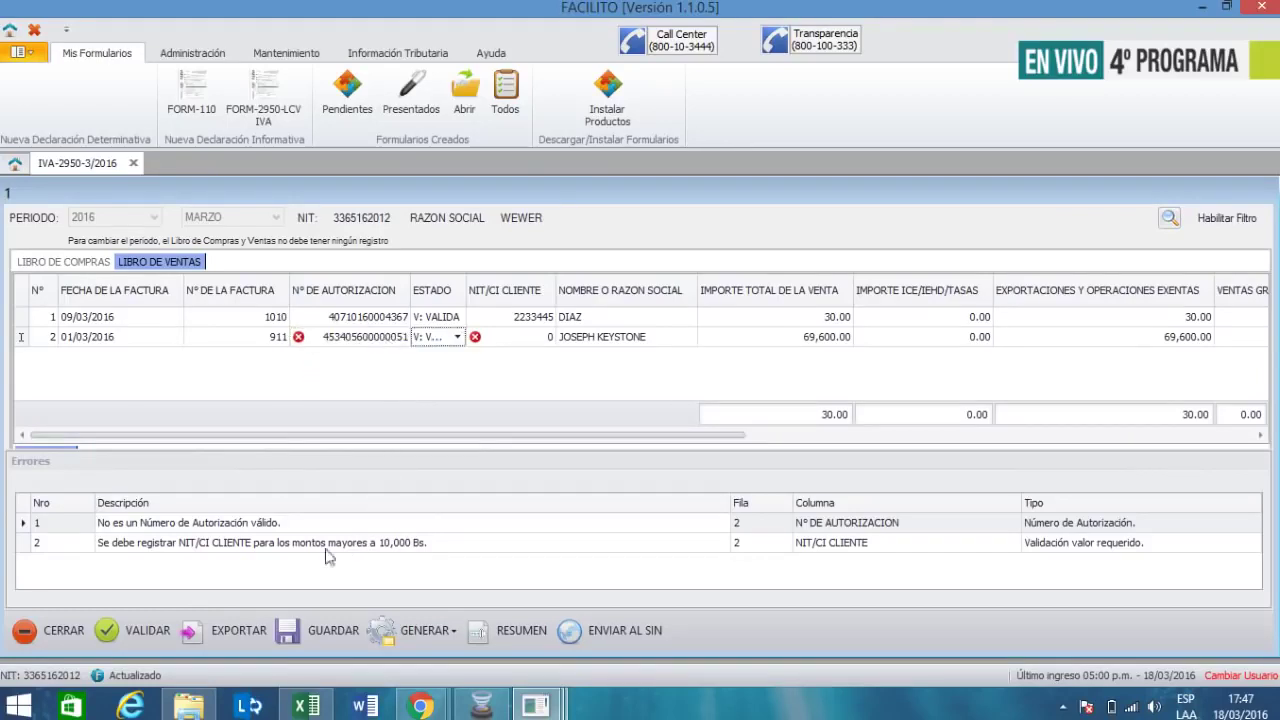
click(126, 629)
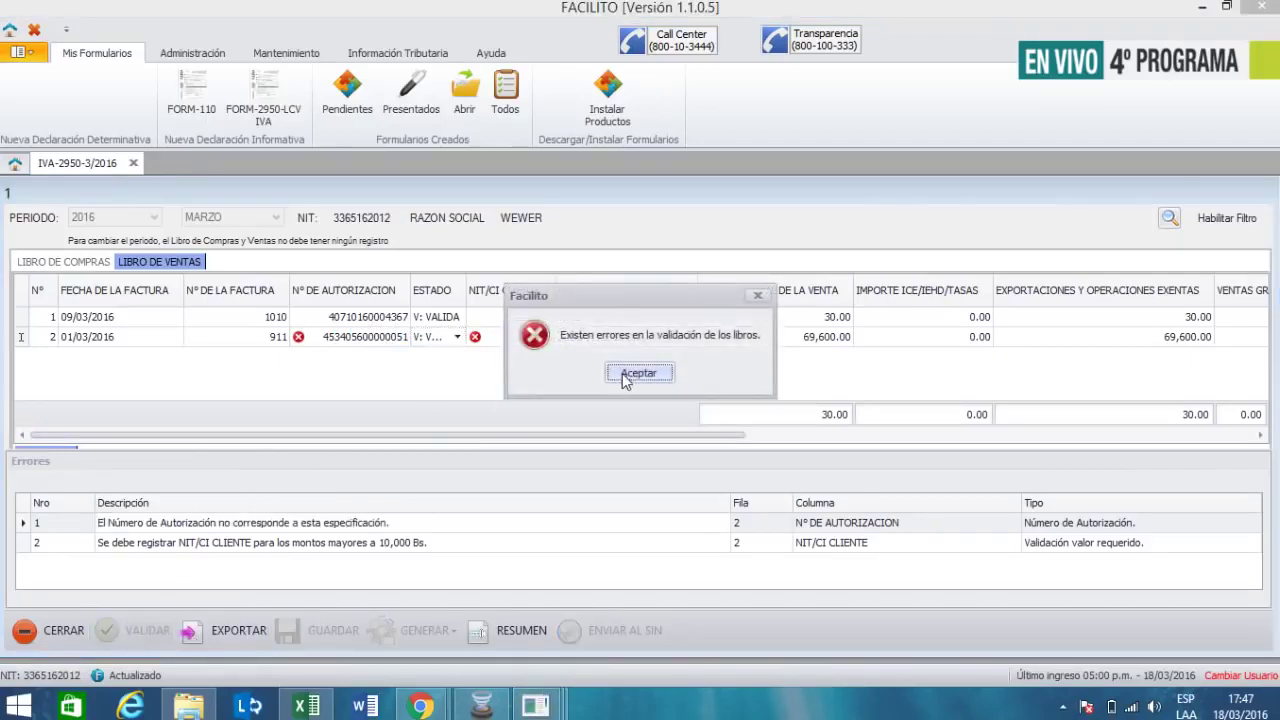
click(628, 374)
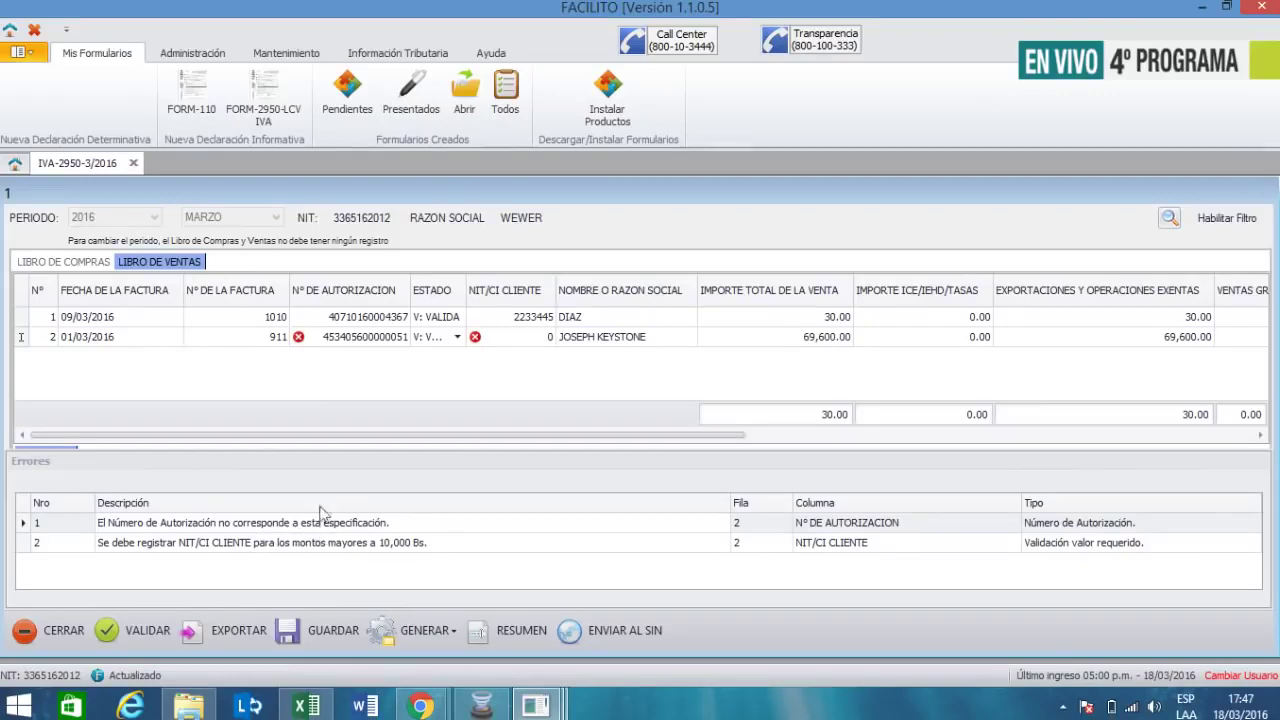
click(381, 339)
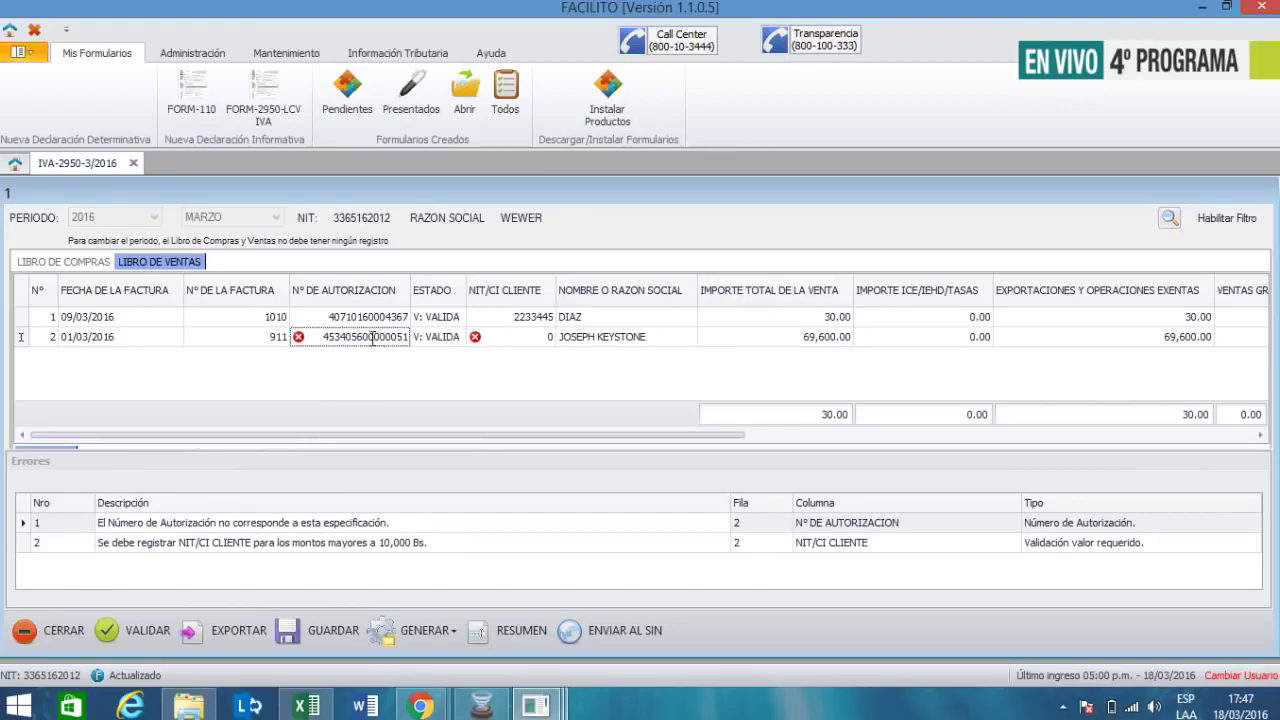
double_click(373, 339)
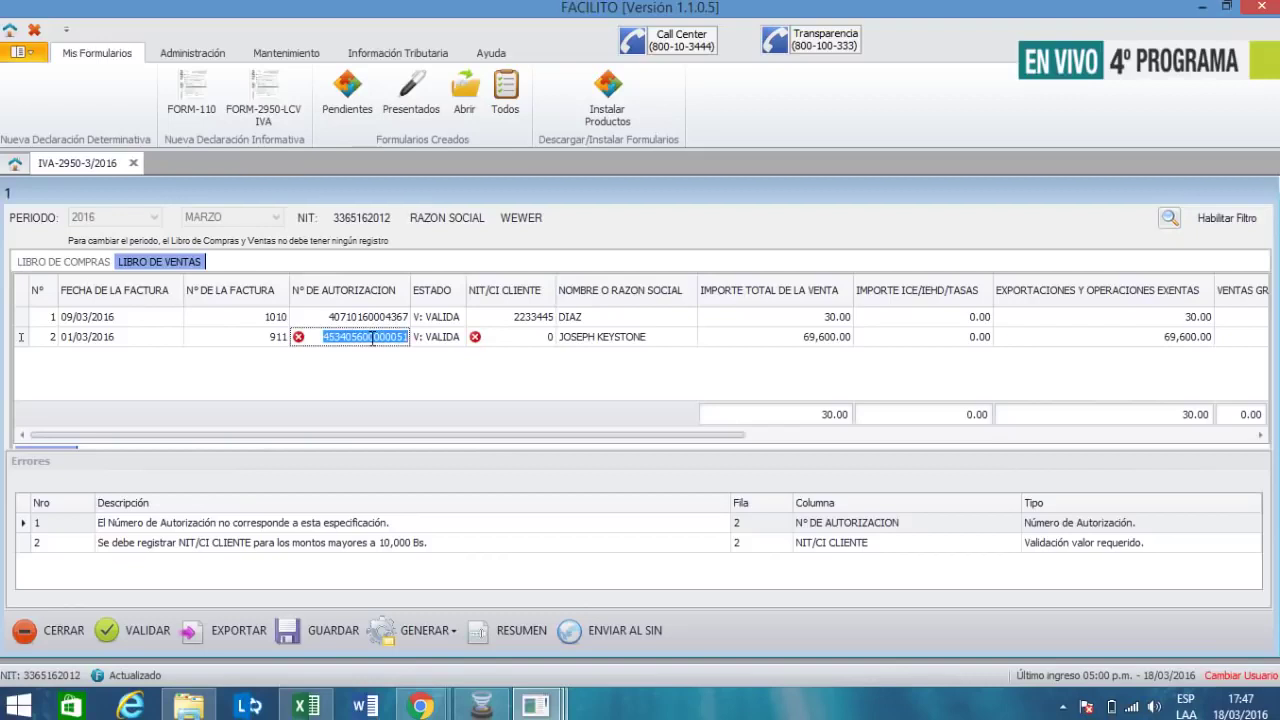
text(40710160004367)
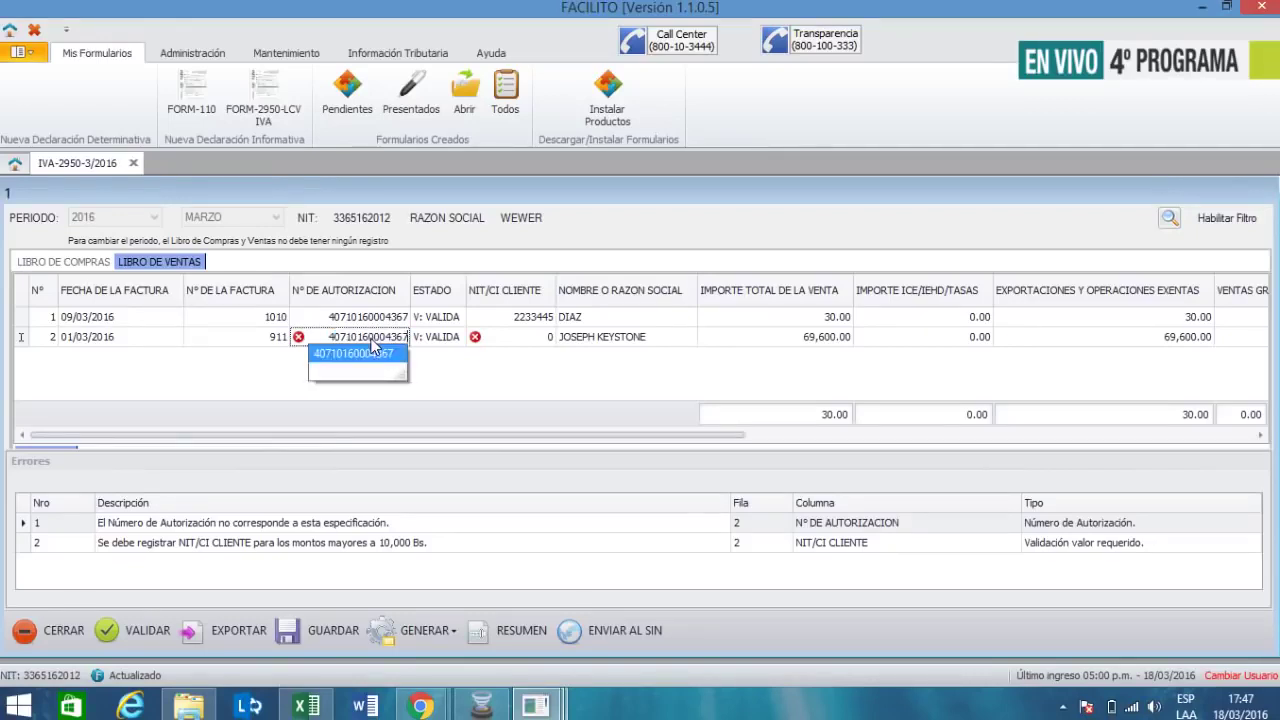
key(Tab)
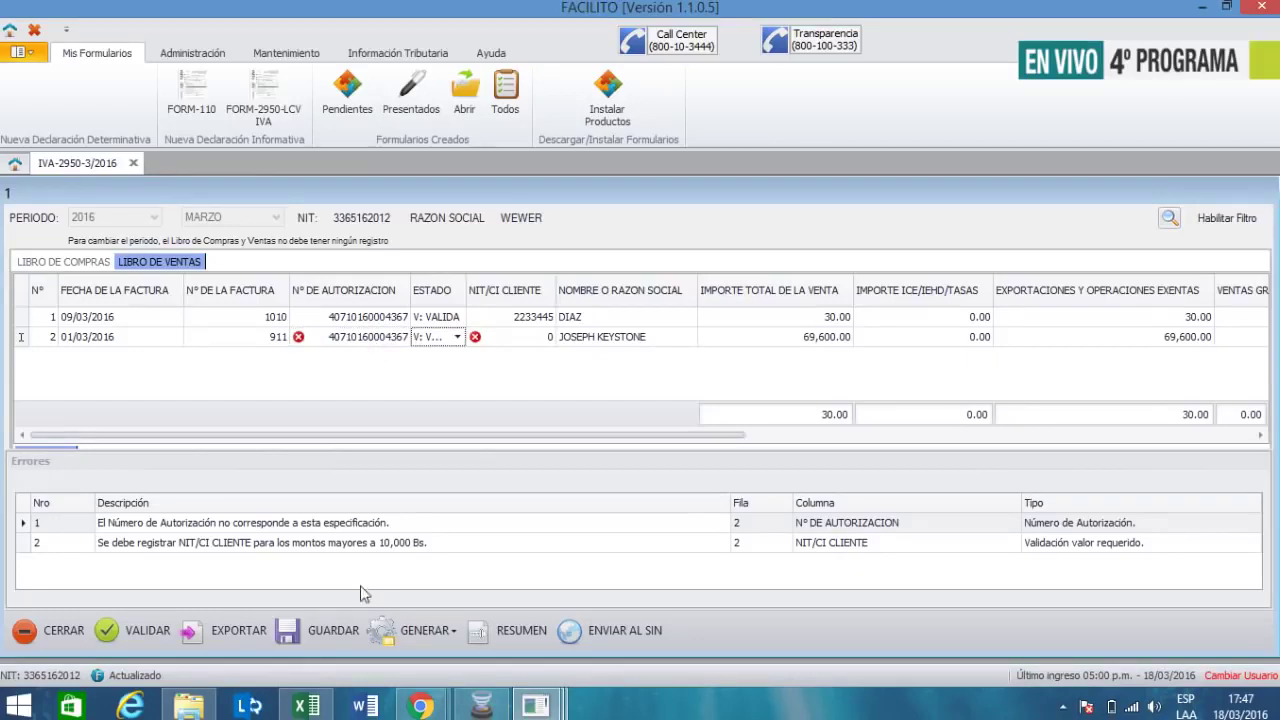
- Revalidate and check the remaining error: invoice 911 needs a customer NIT above 10,000 Bs
click(153, 634)
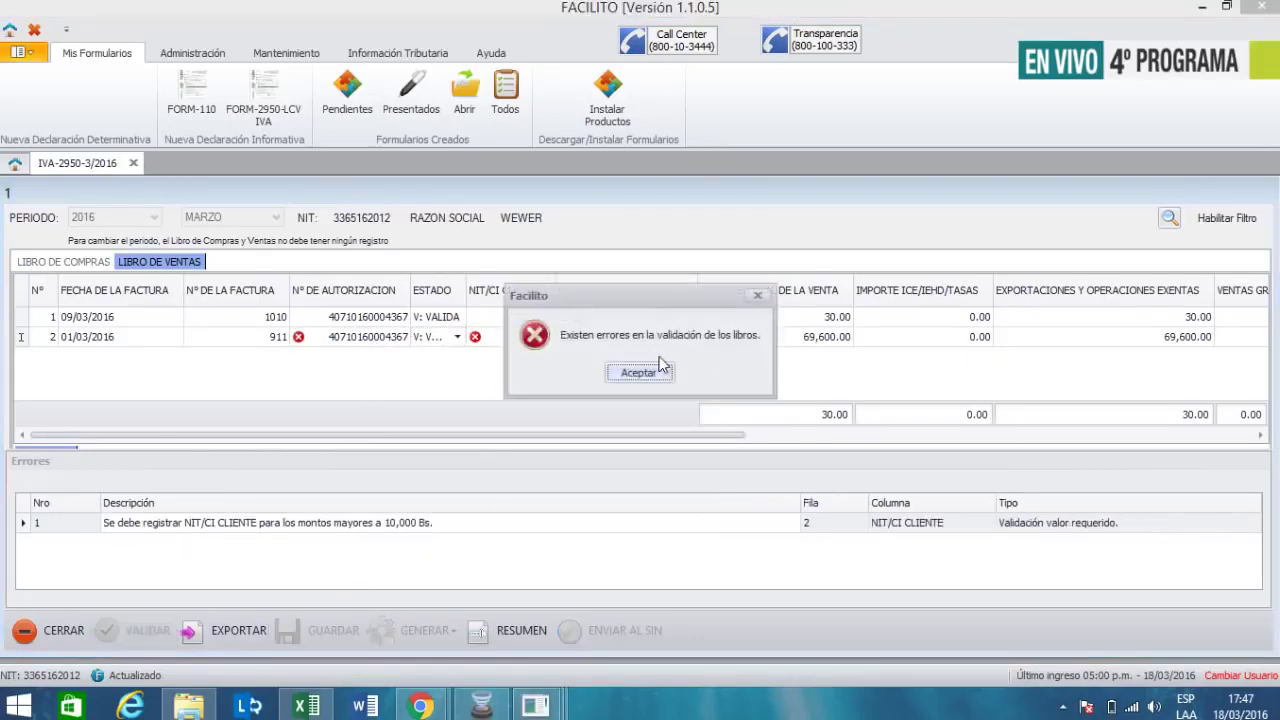
click(638, 373)
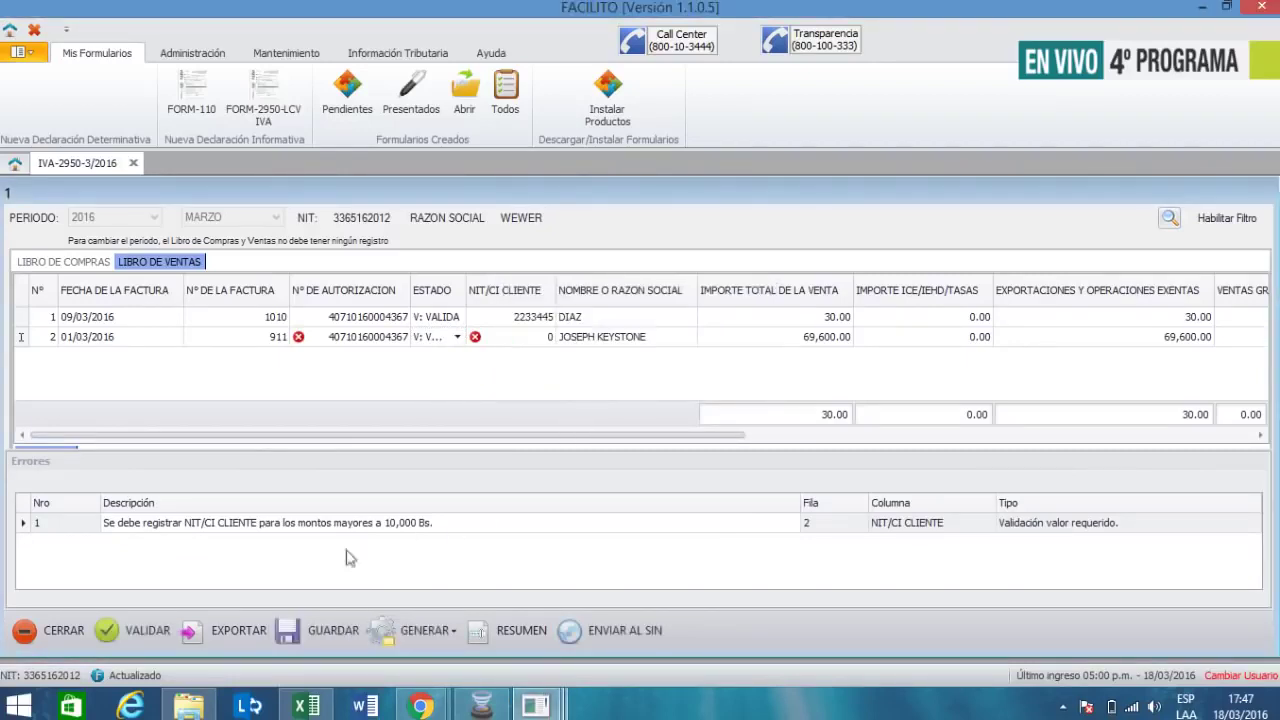
click(112, 532)
- Replace the 0 in sale 2's NIT/CI Cliente cell with the client's tax number
click(548, 337)
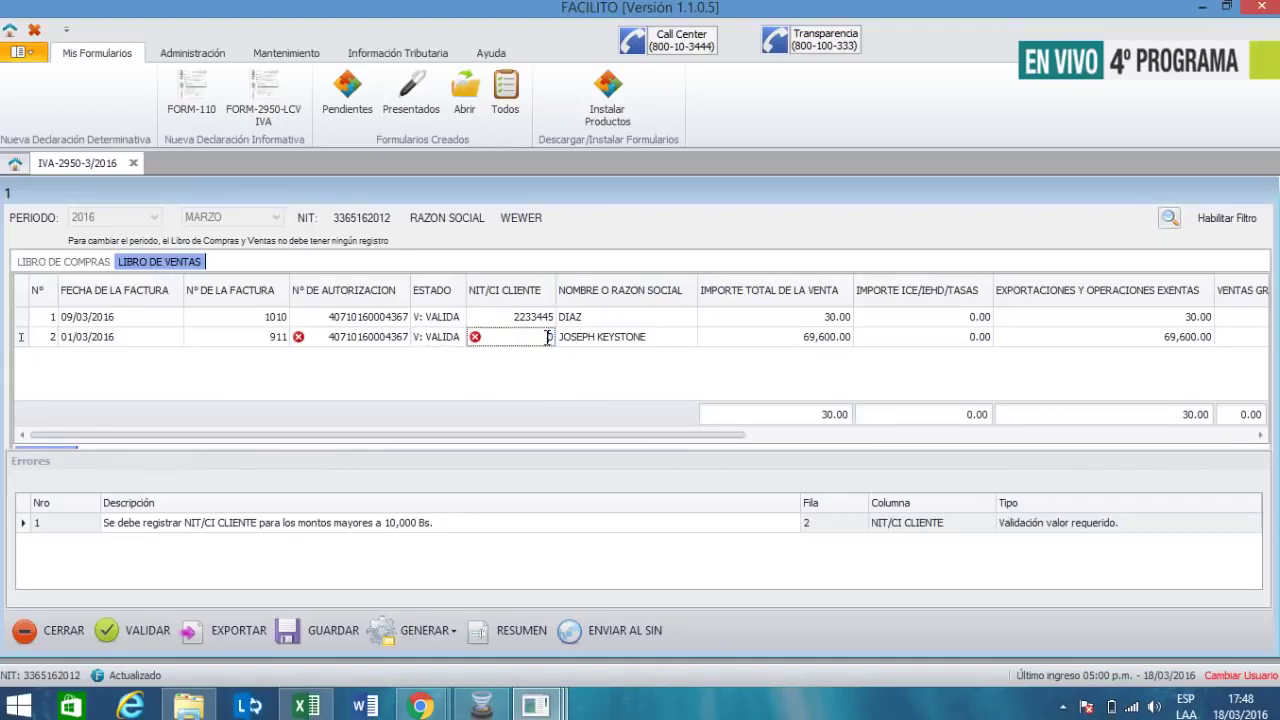
click(548, 337)
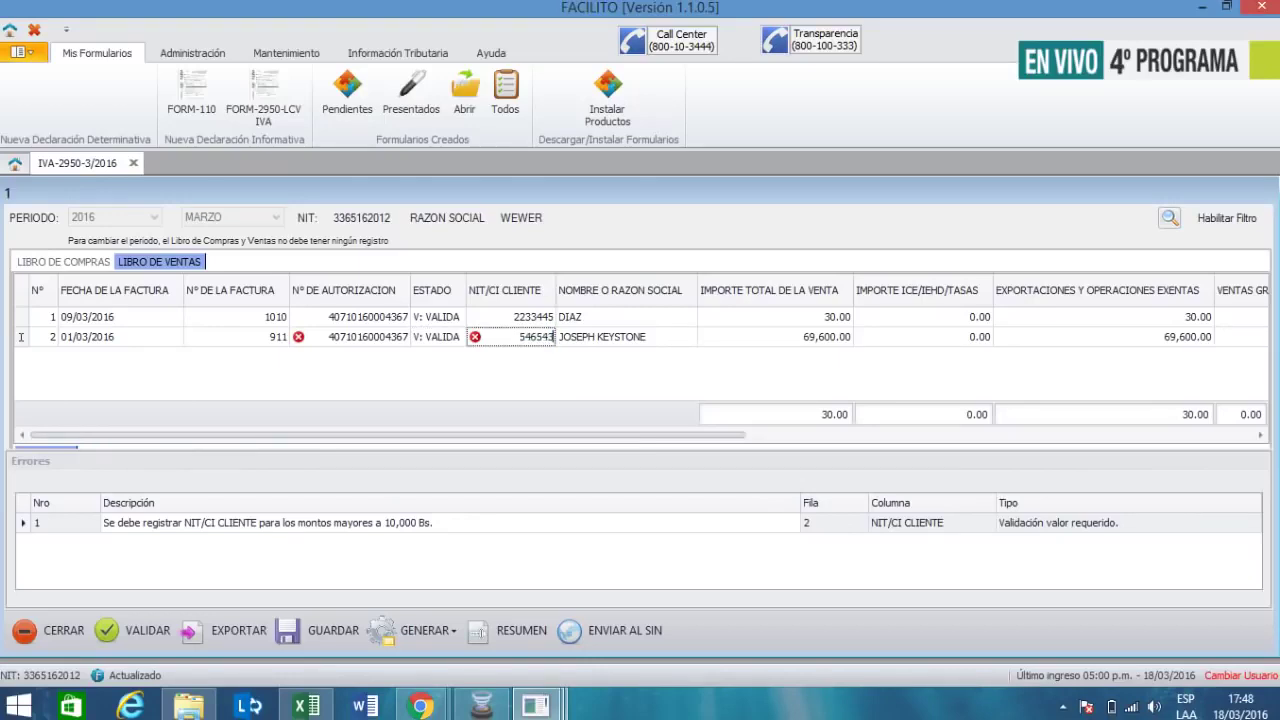
key(Tab)
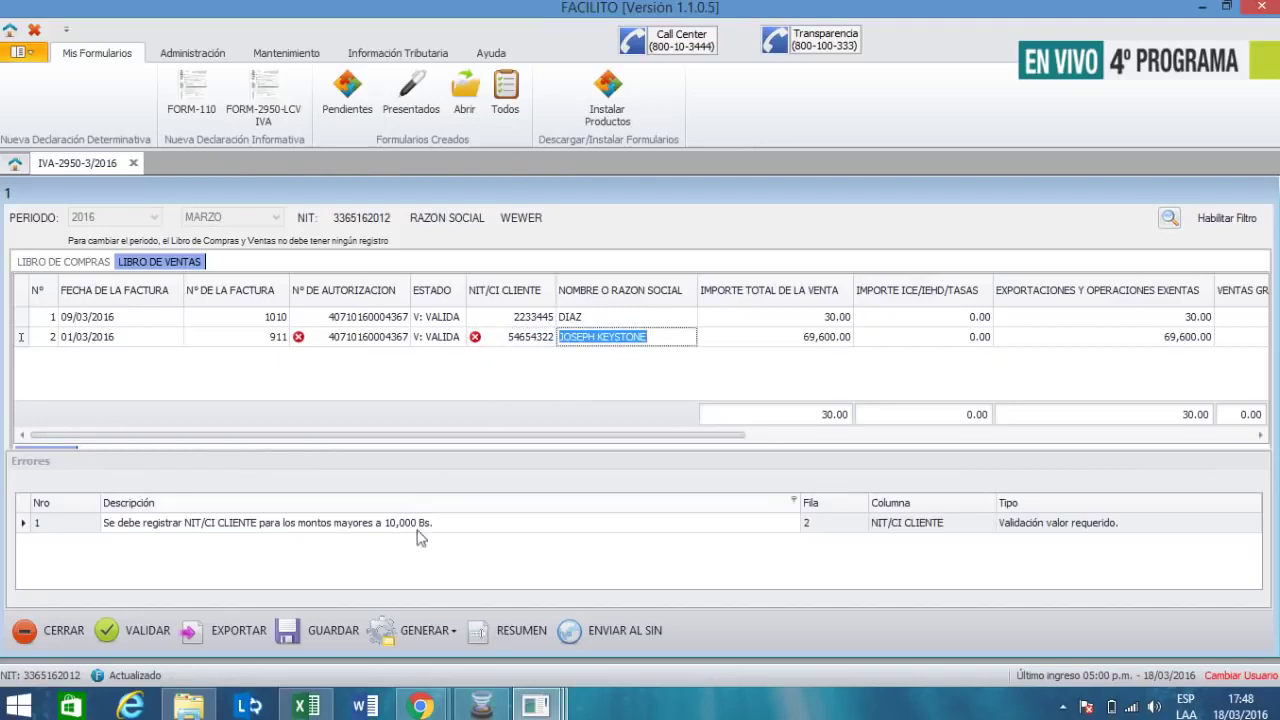
- Revalidate the sales book, now totalling 69,630.00, and start a new row's invoice date
click(136, 631)
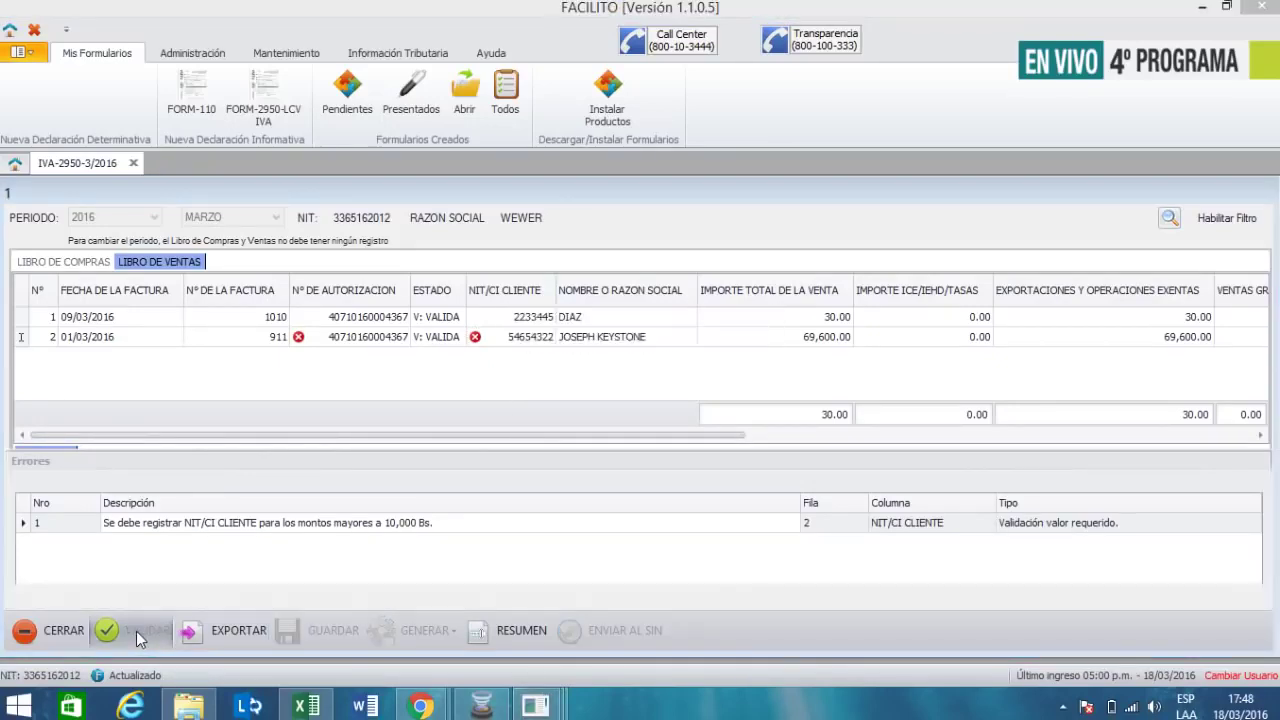
click(624, 374)
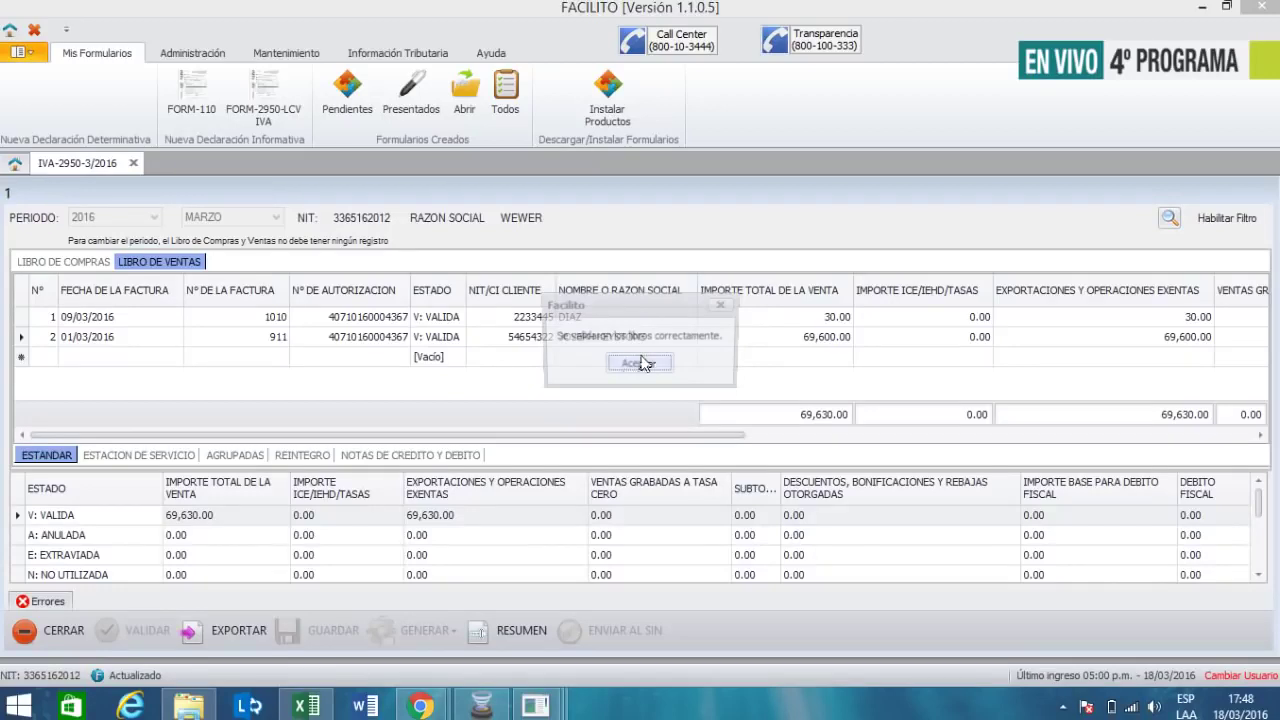
click(643, 363)
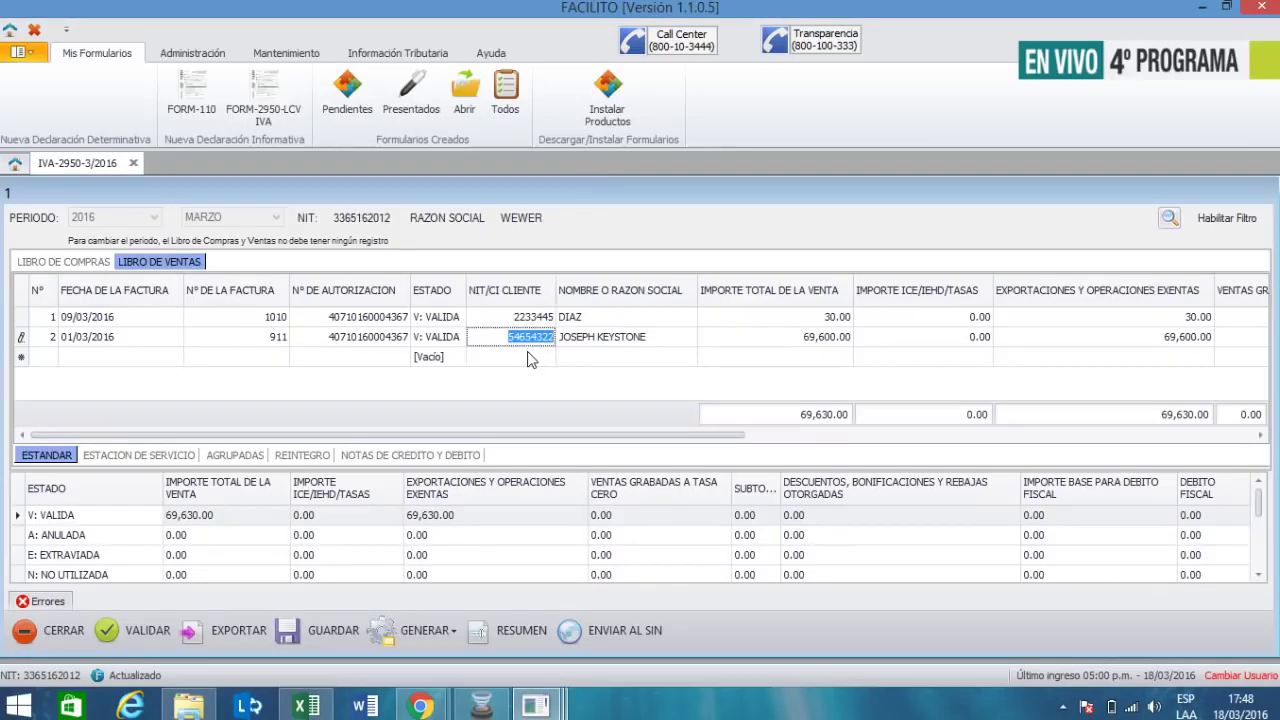
click(117, 356)
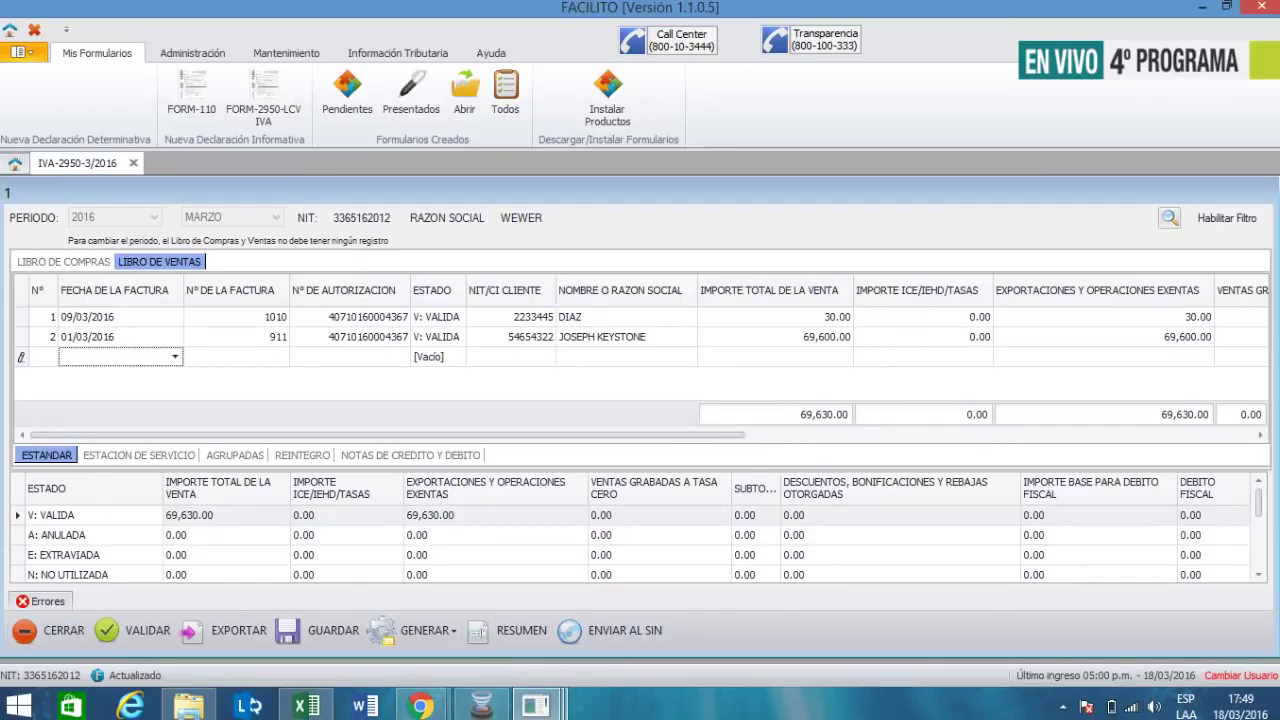
- Date the third sale 16/03/2016 and enter its invoice number
click(481, 706)
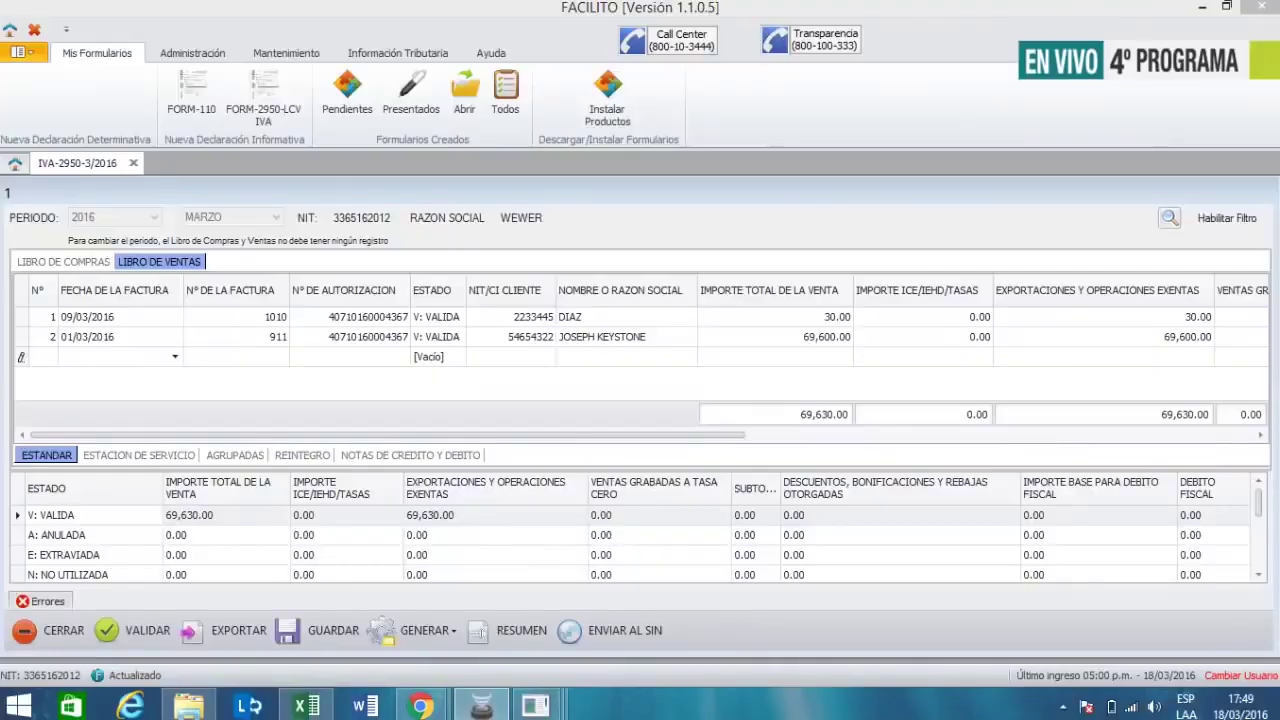
click(175, 357)
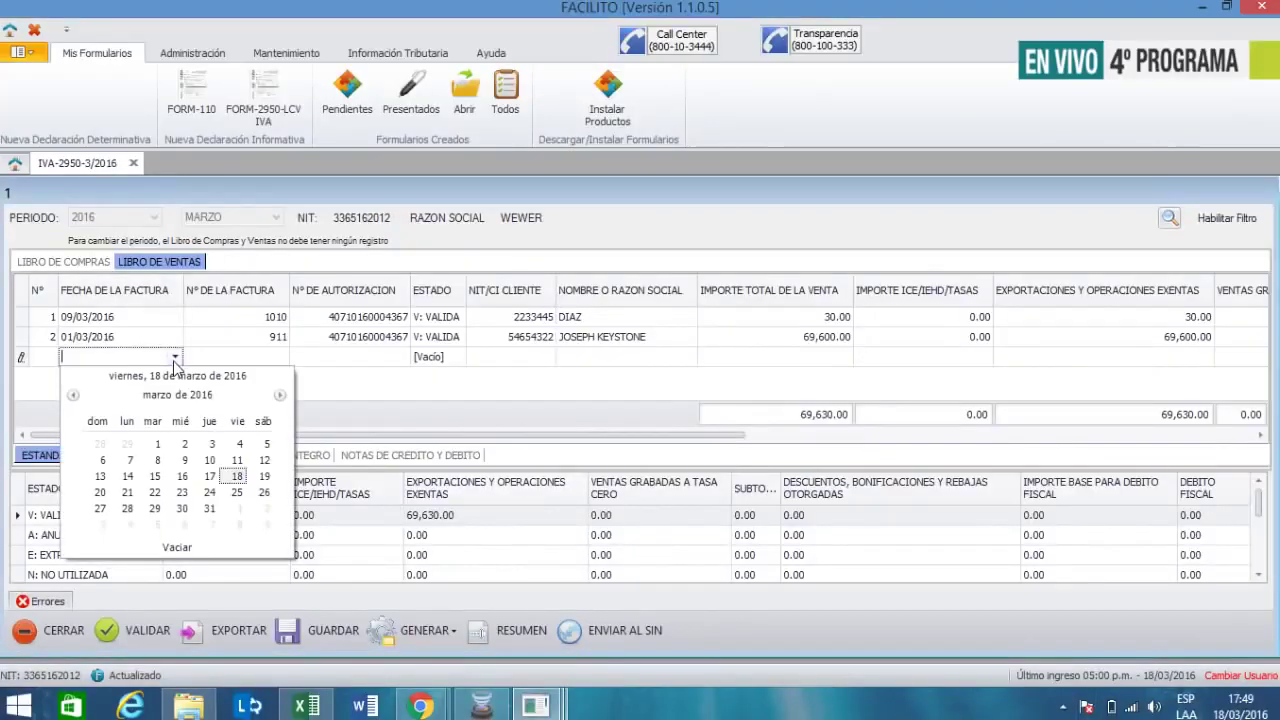
click(182, 476)
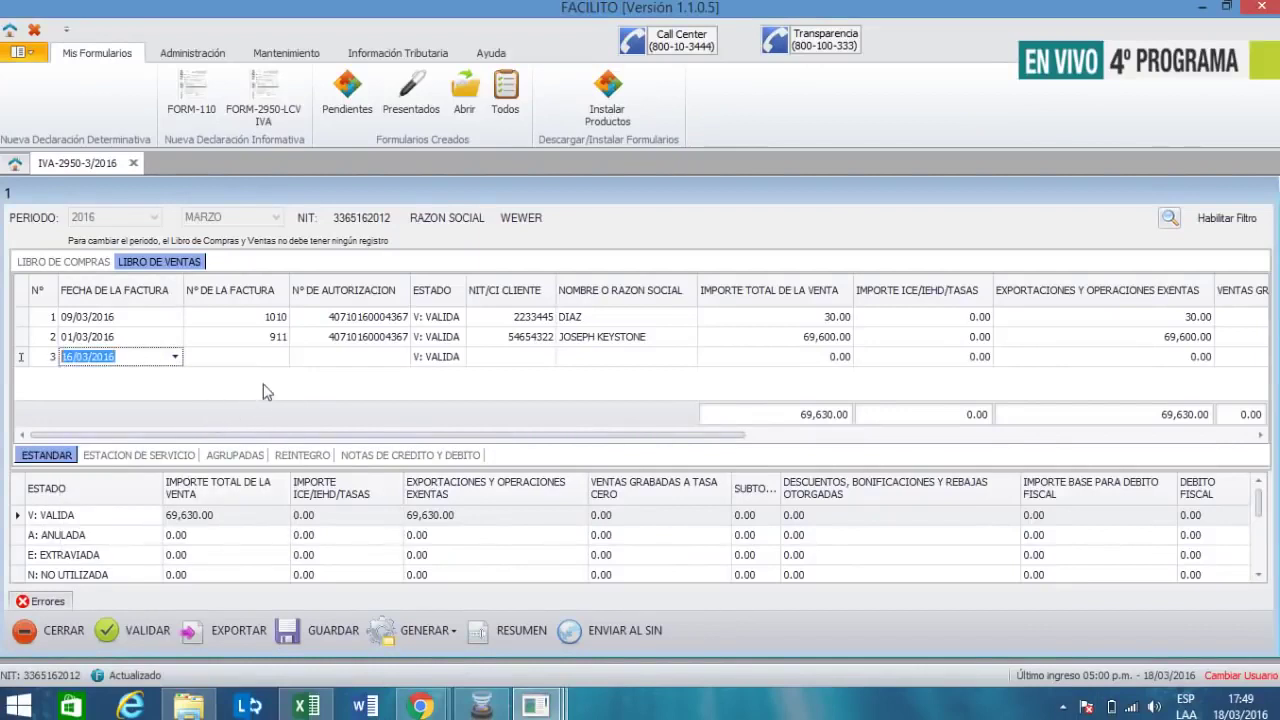
click(271, 355)
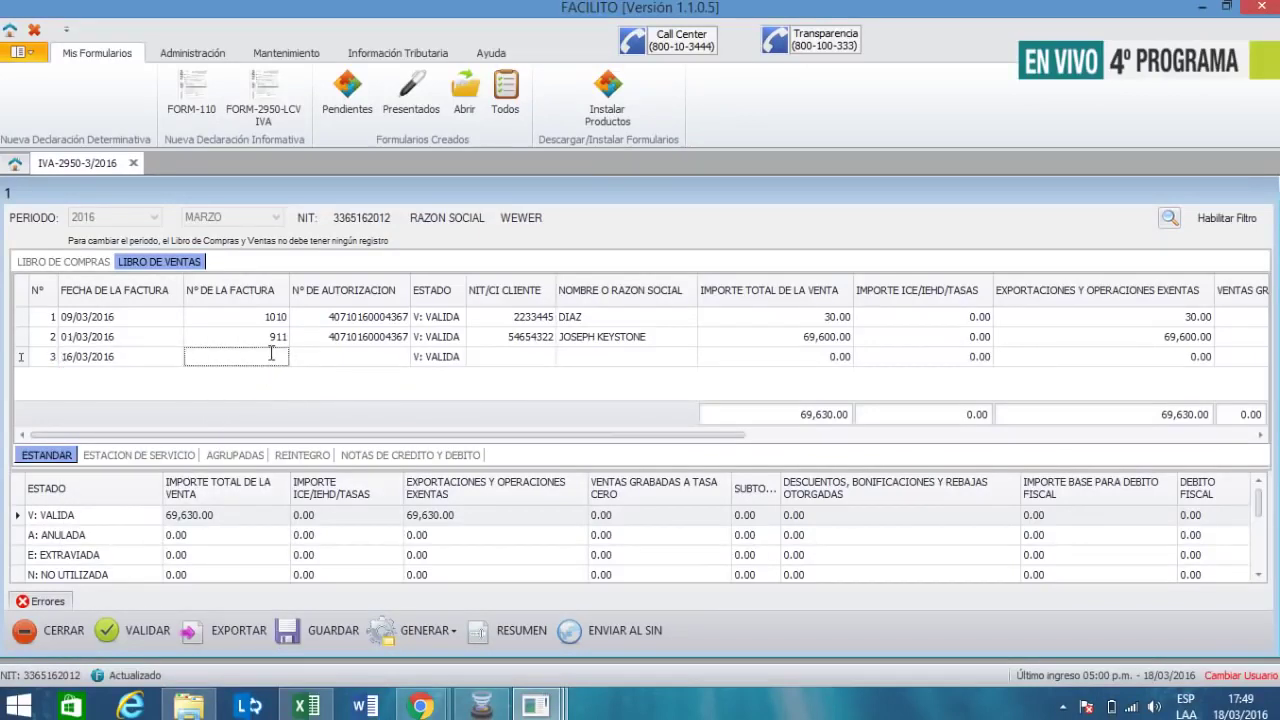
text(5565)
key(Tab)
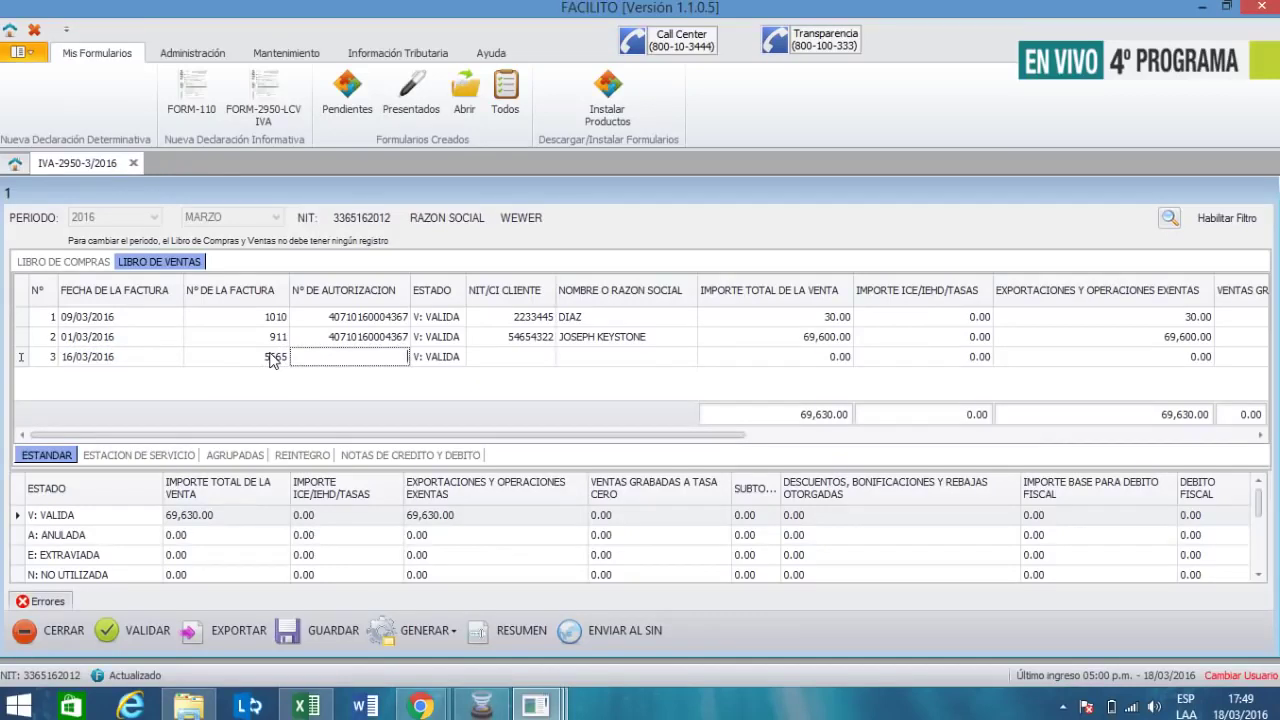
text(4)
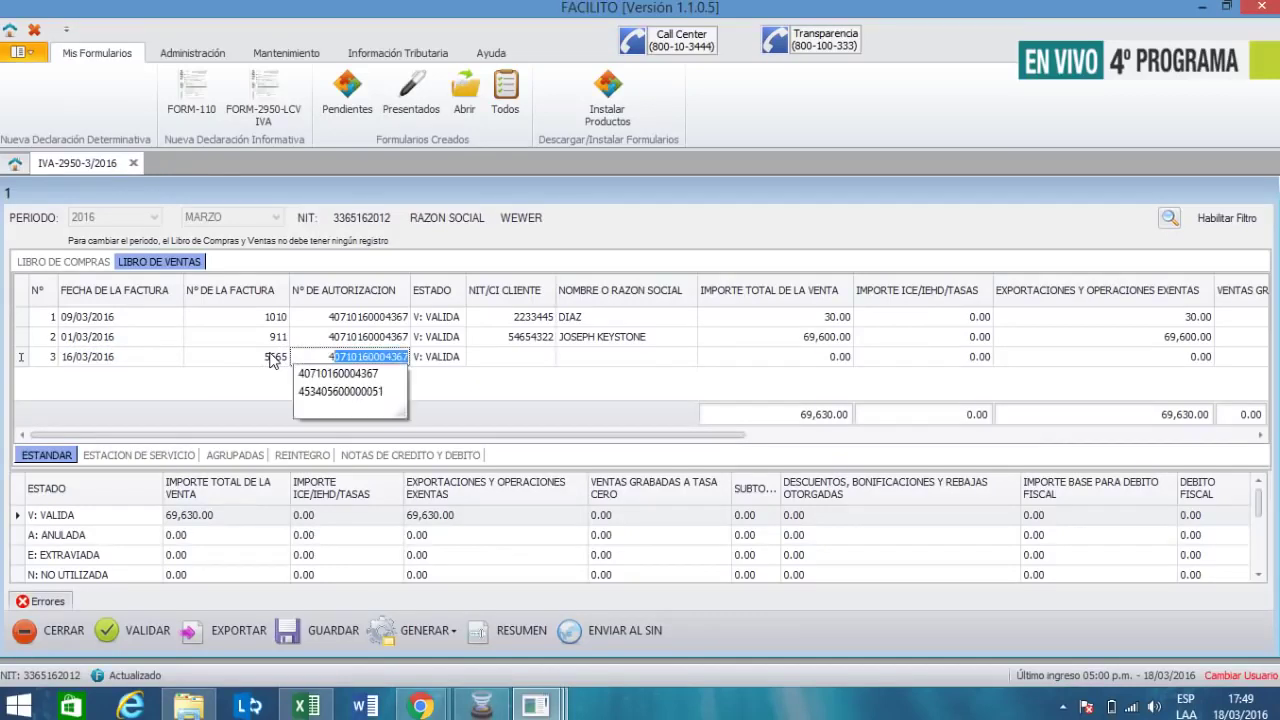
text(3)
key(BackSpace)
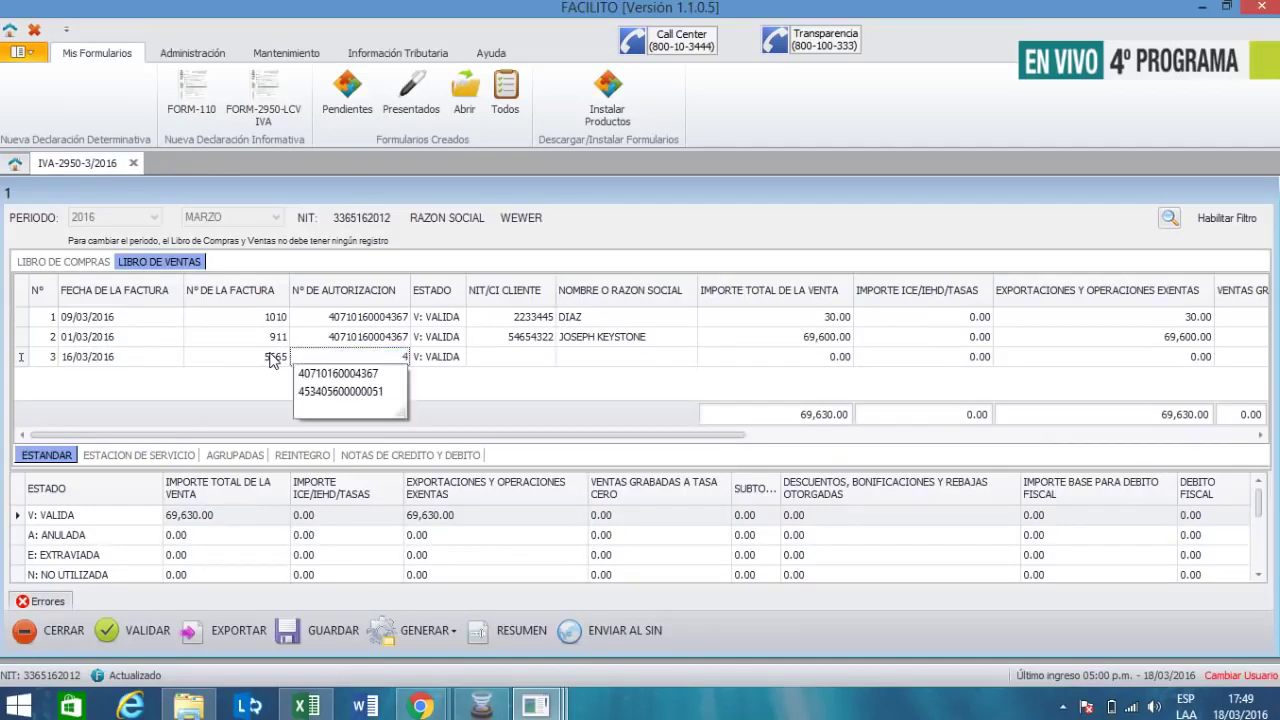
text(53)
key(Tab)
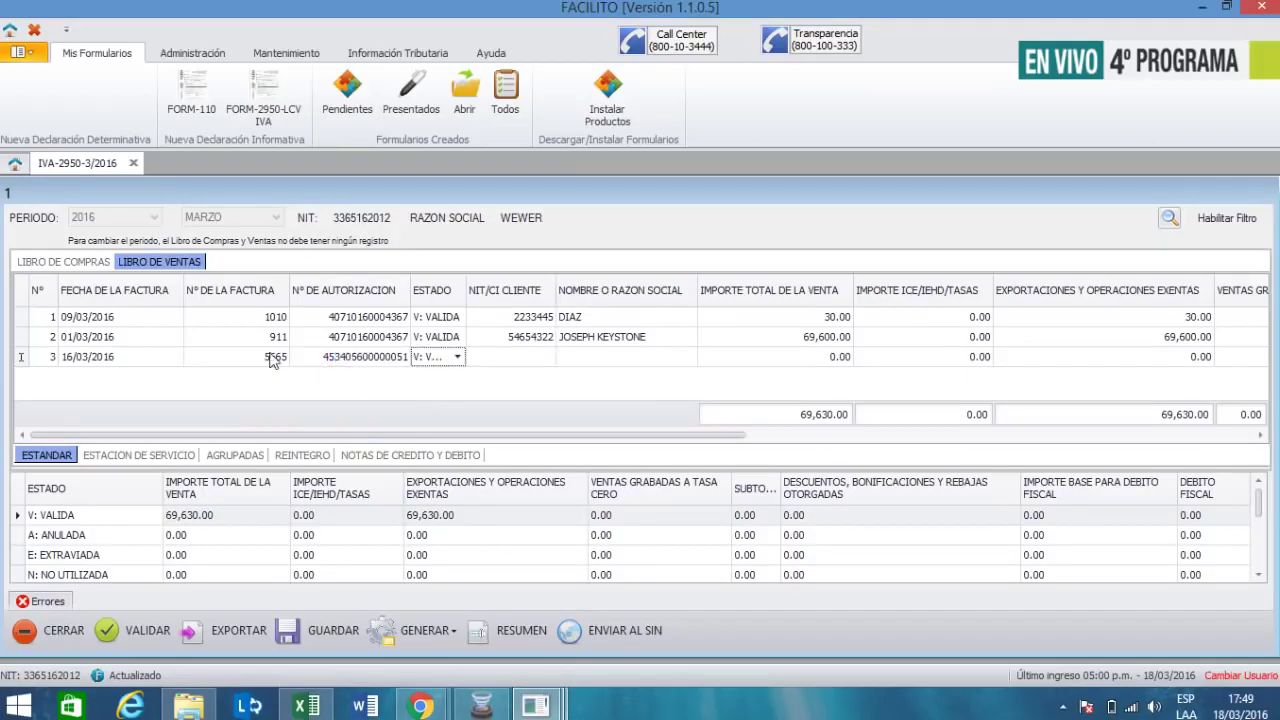
key(Tab)
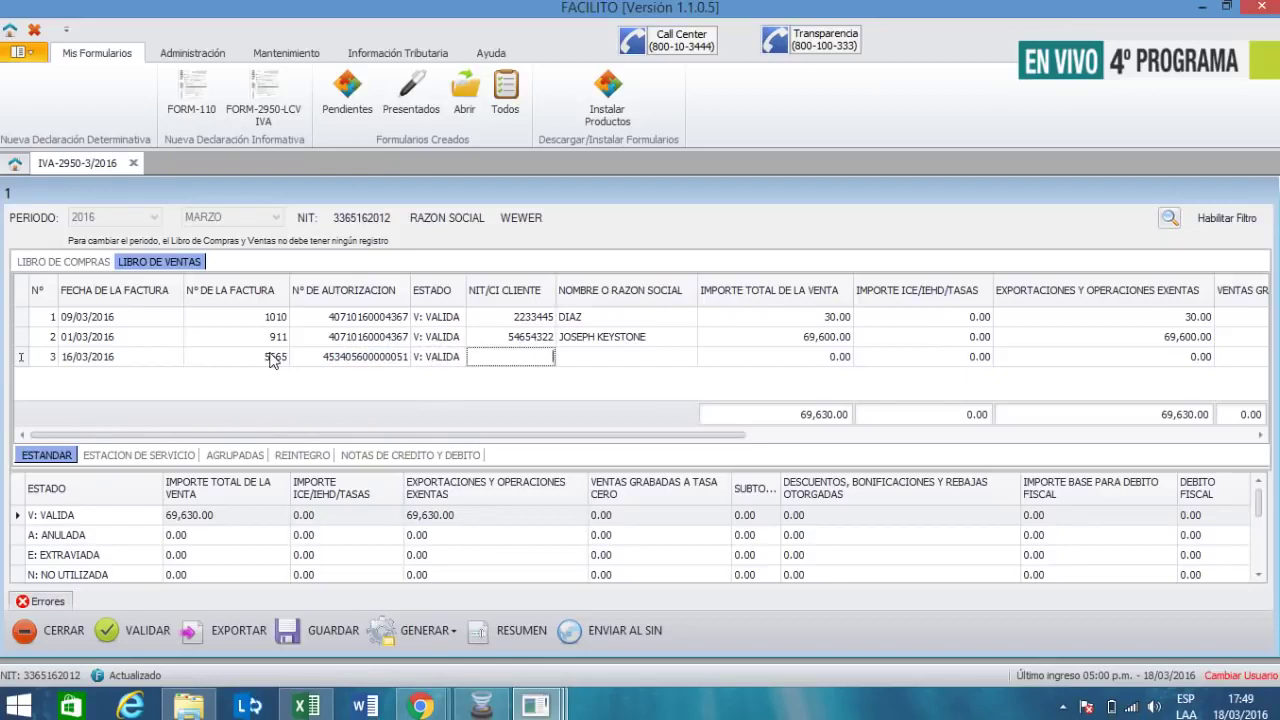
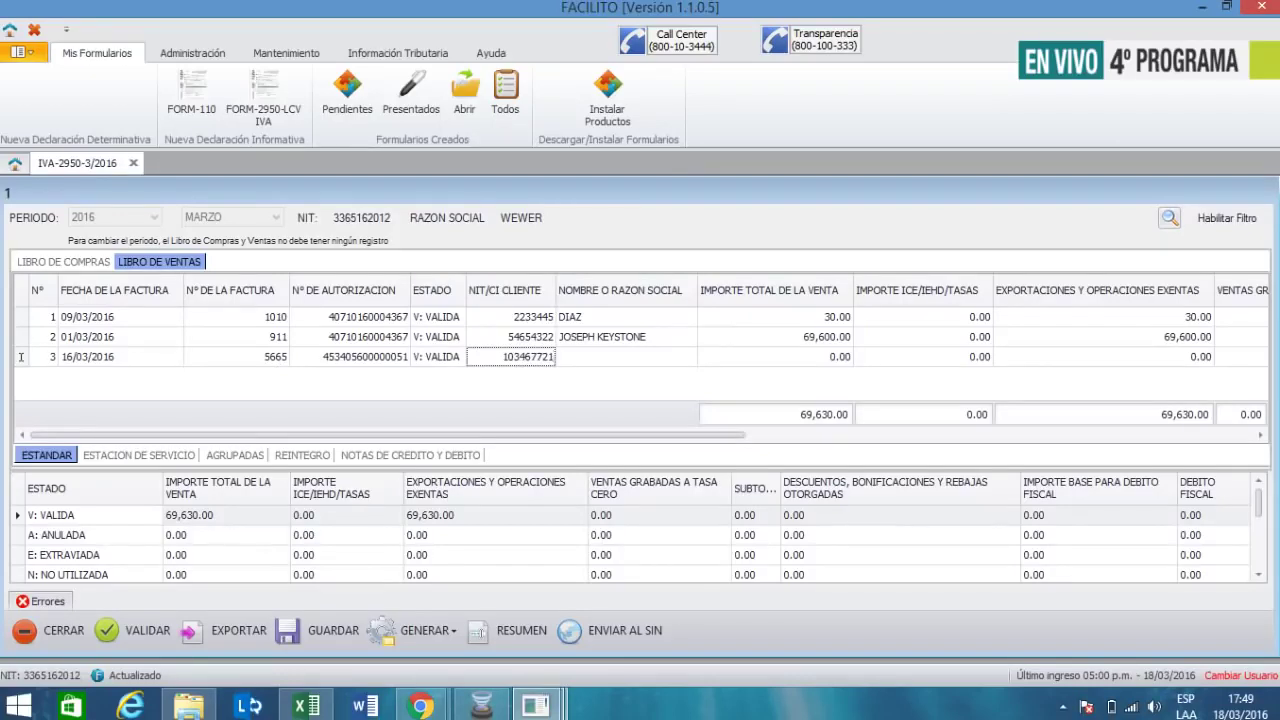
- Enter the third client's NIT/CI number and full name
key(Tab)
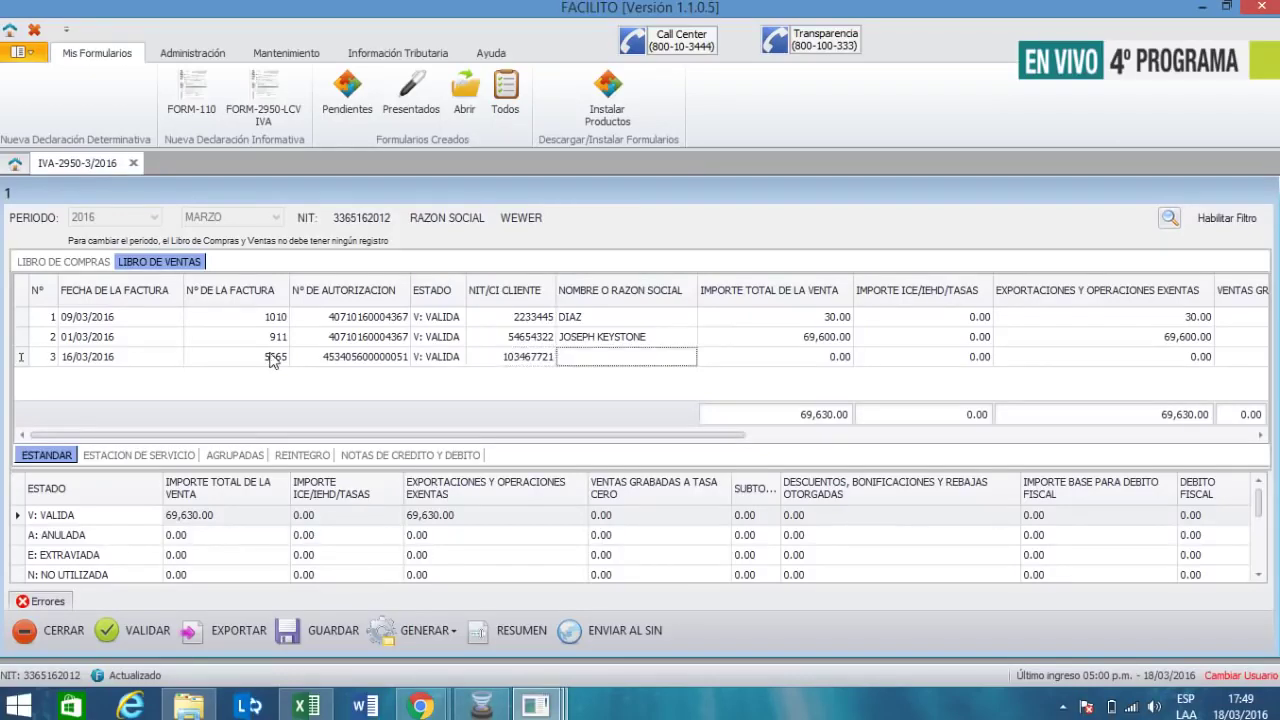
key(Tab)
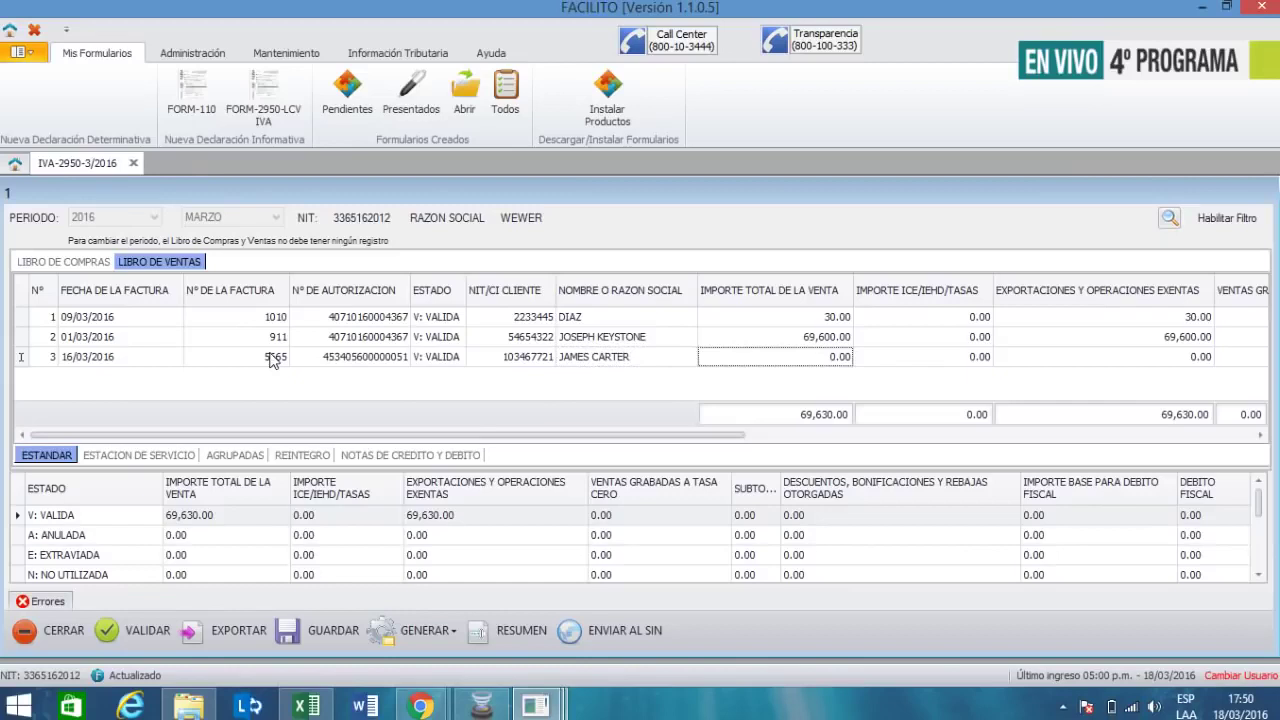
- Enter 1,392 as the third sale's Importe Total and exempt exports amount
text(1,392)
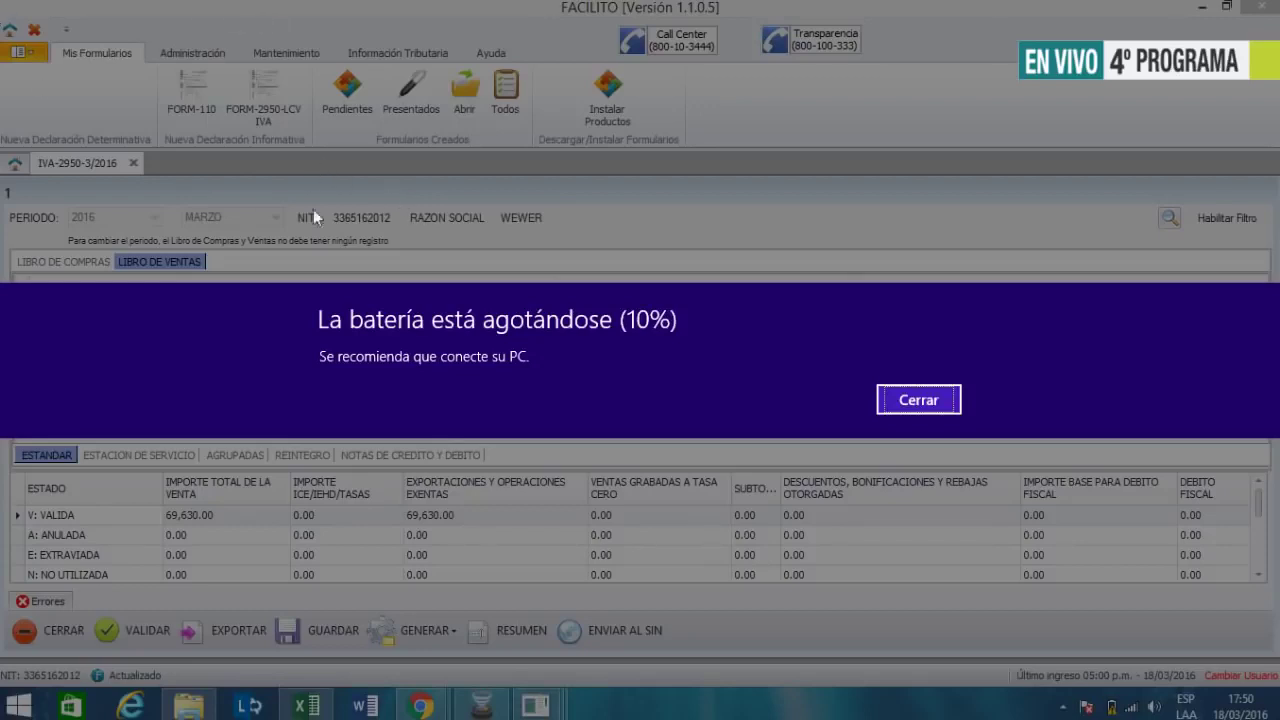
click(915, 402)
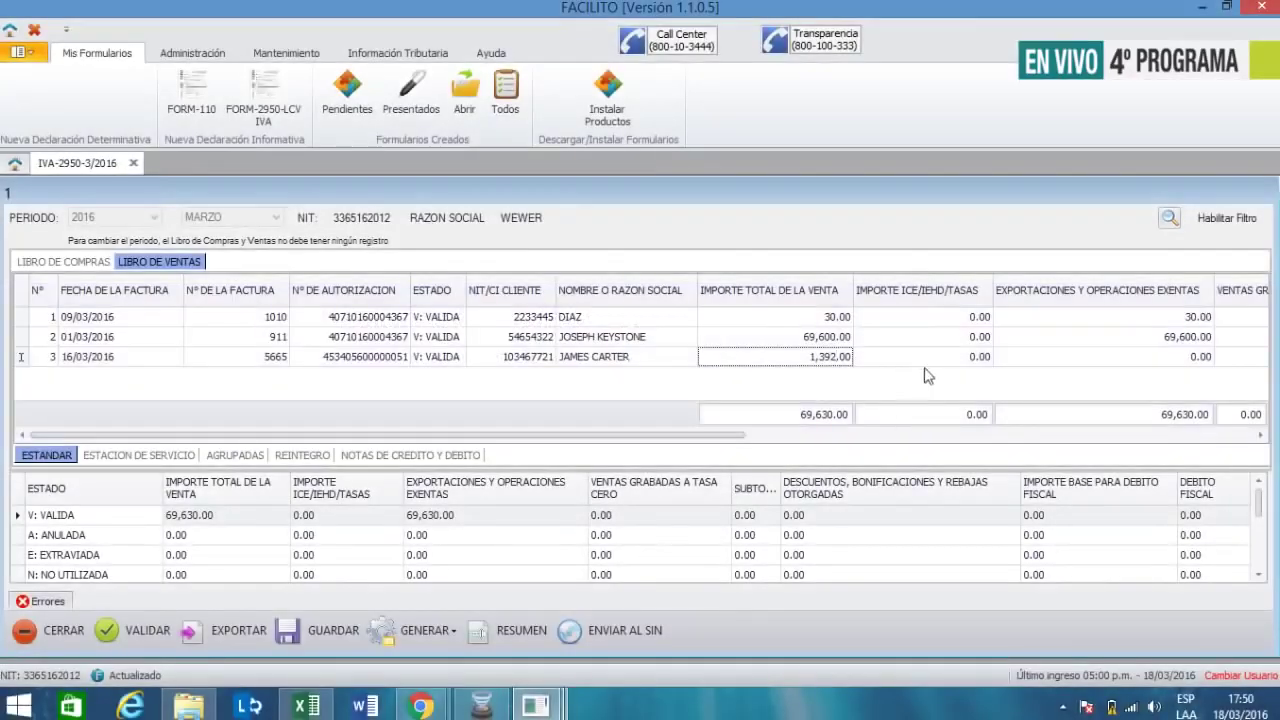
click(932, 363)
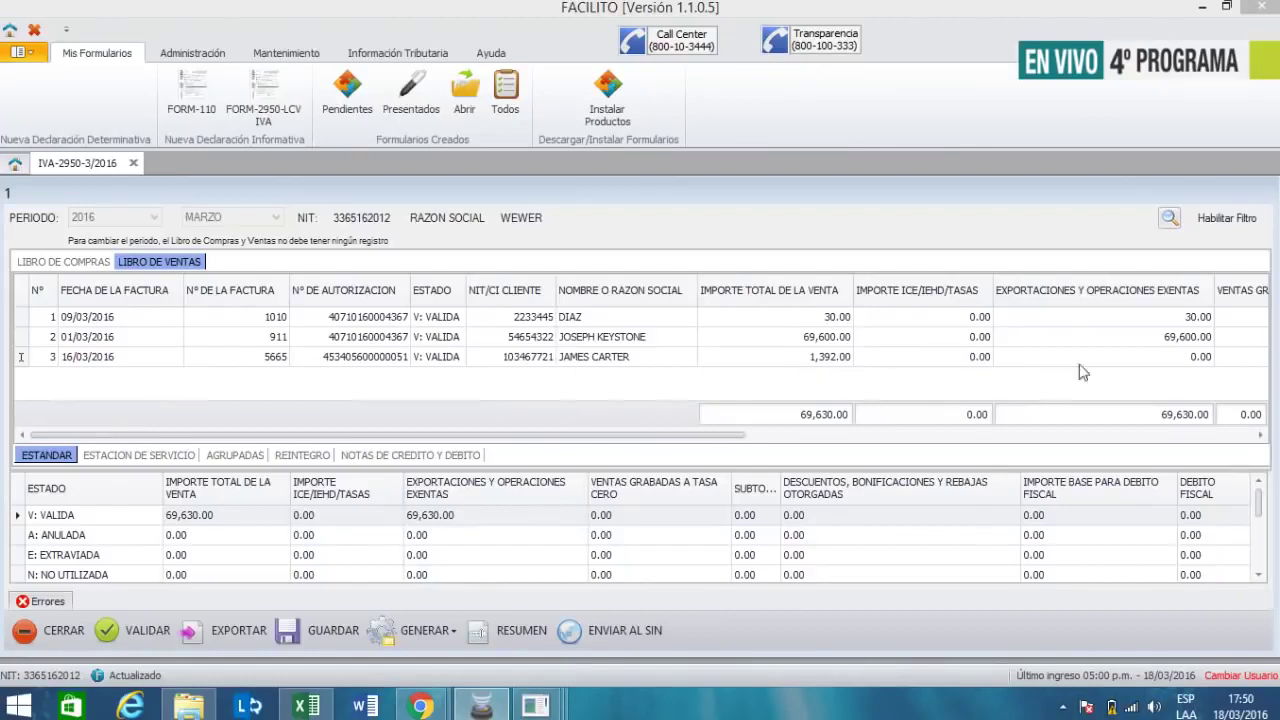
click(1181, 357)
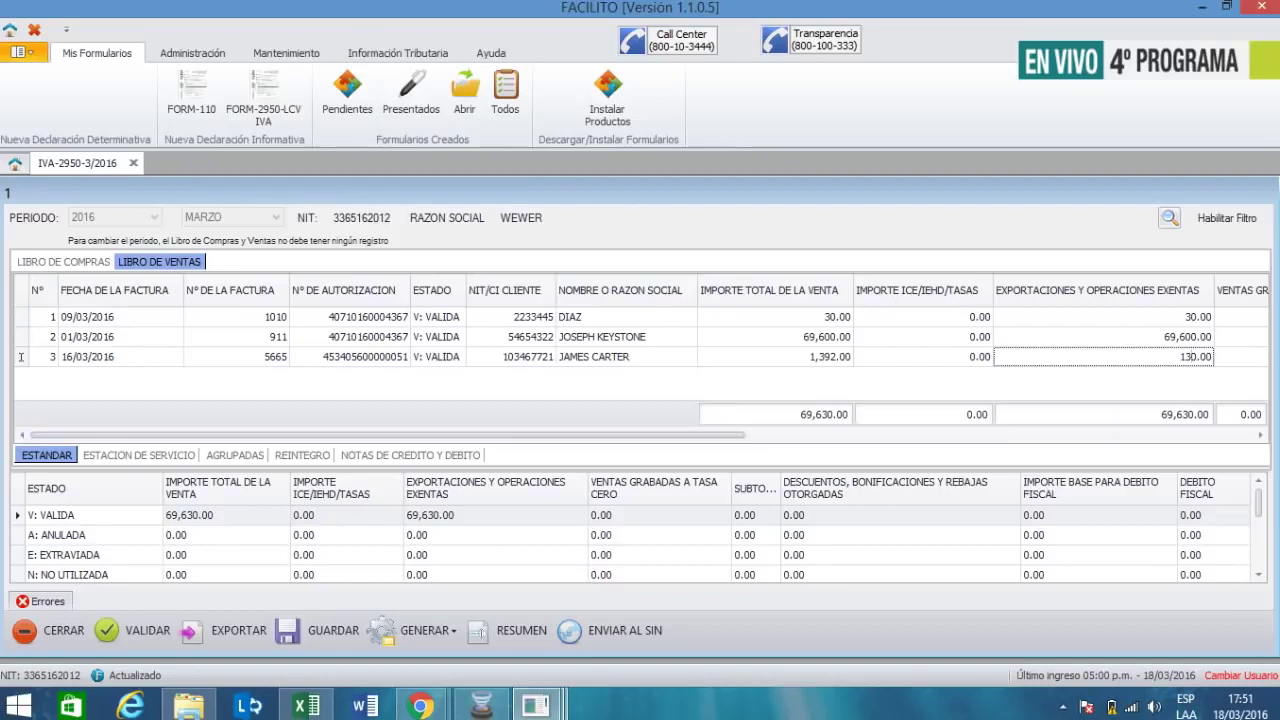
text(92)
key(BackSpace)
key(Tab)
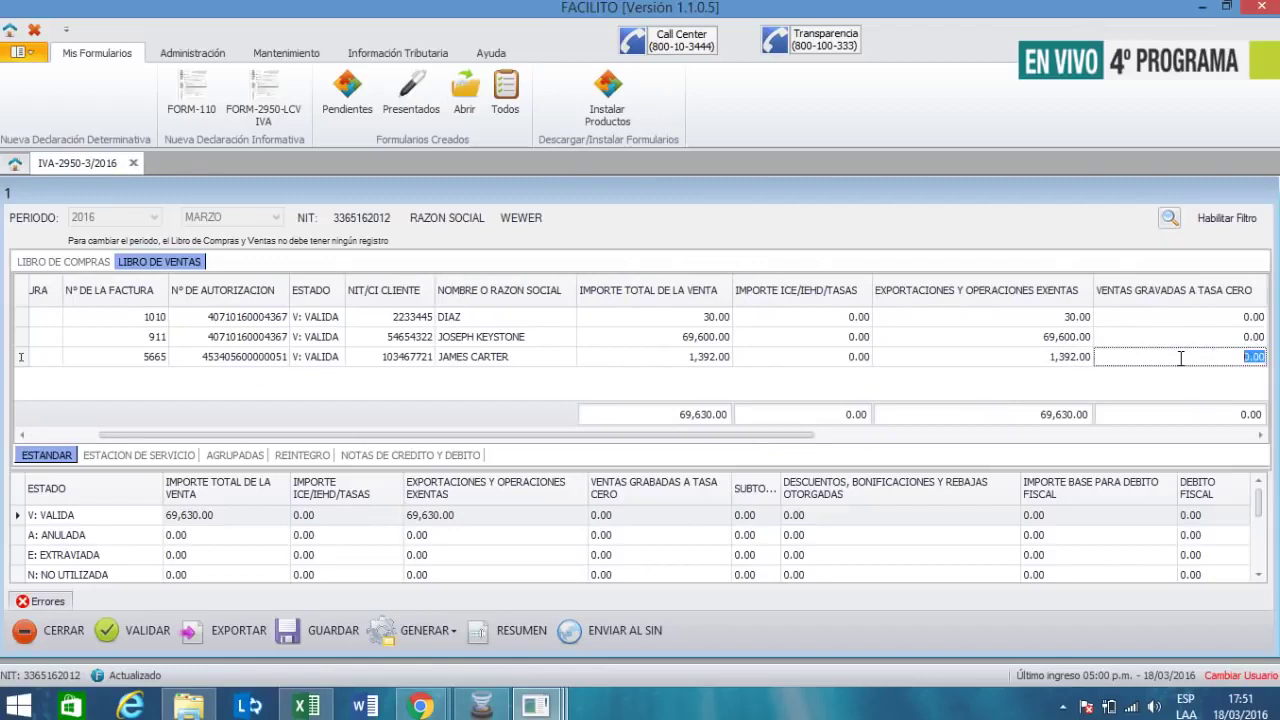
- Skip the remaining amounts and enter control code 10-11-AB-CD
key(Tab)
key(Tab)
key(Tab)
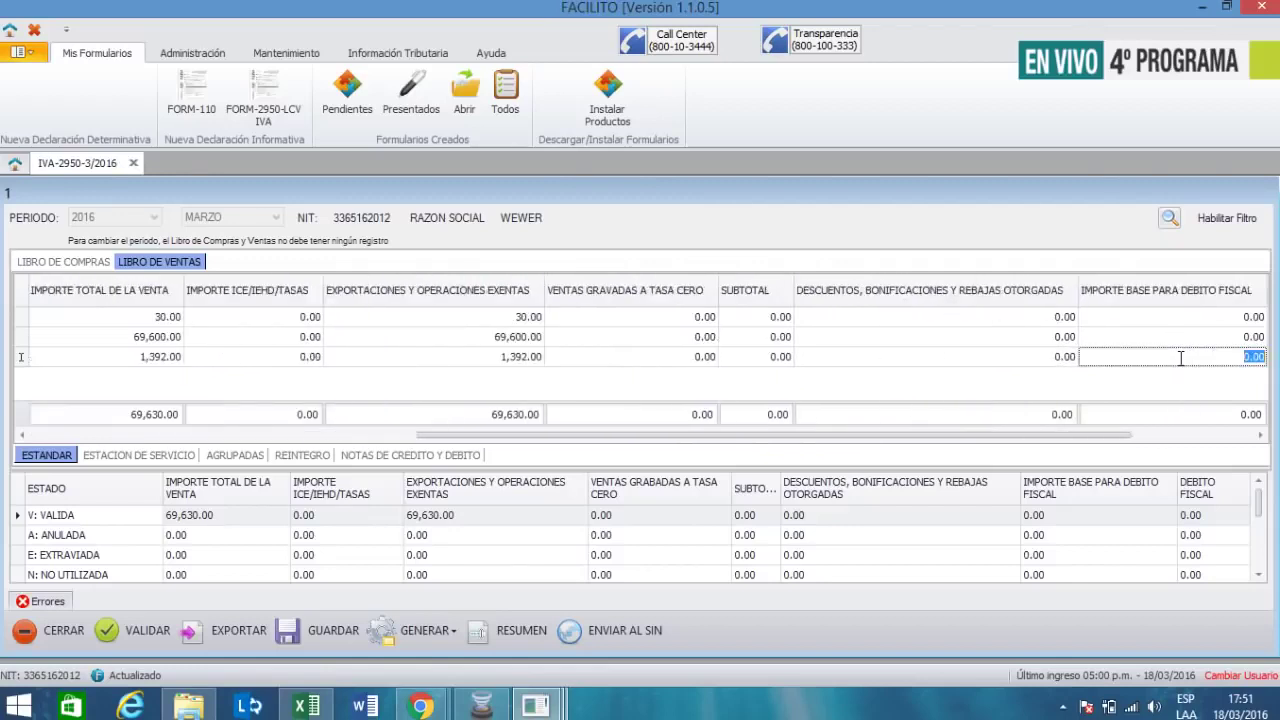
key(Tab)
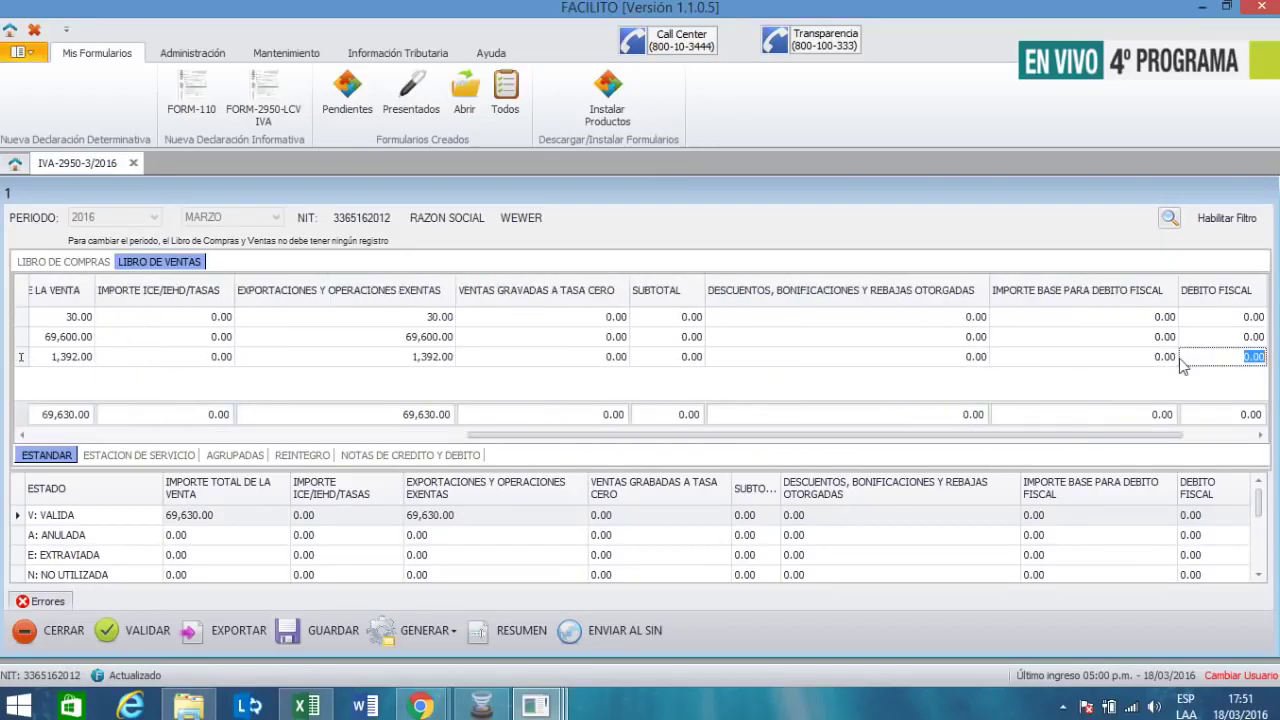
key(Tab)
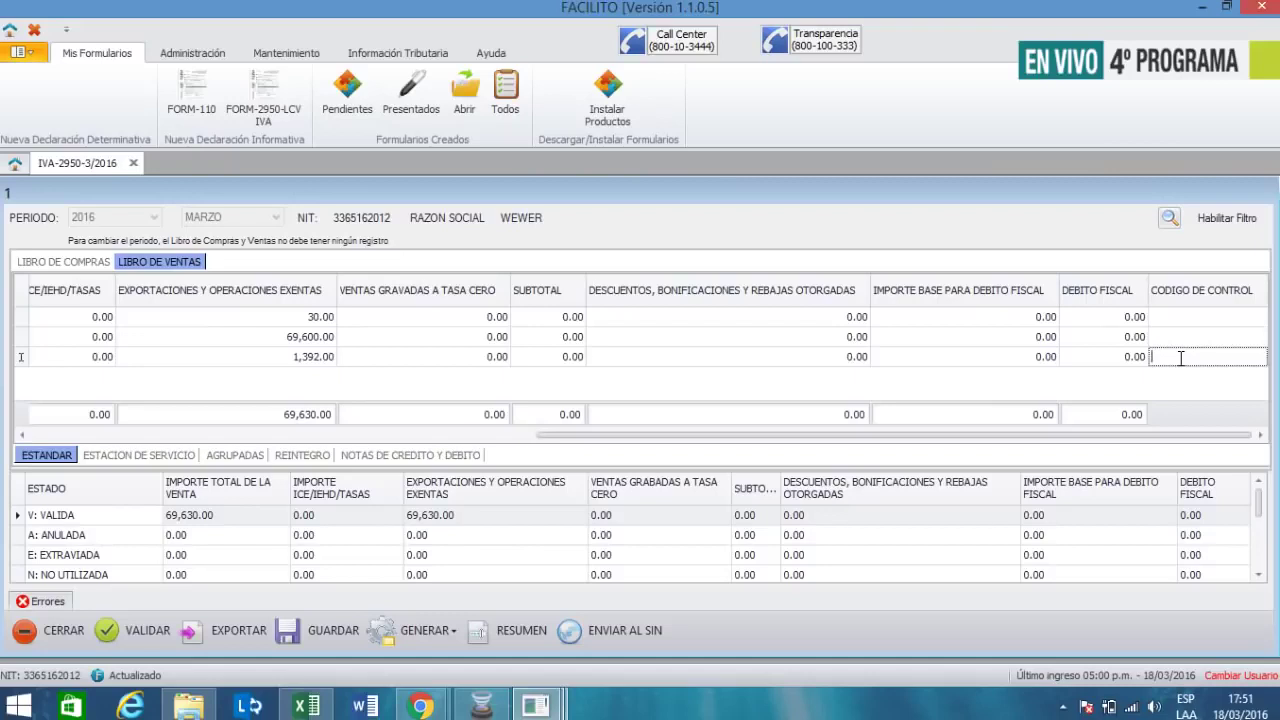
text(1)
text(0-11)
text(-4)
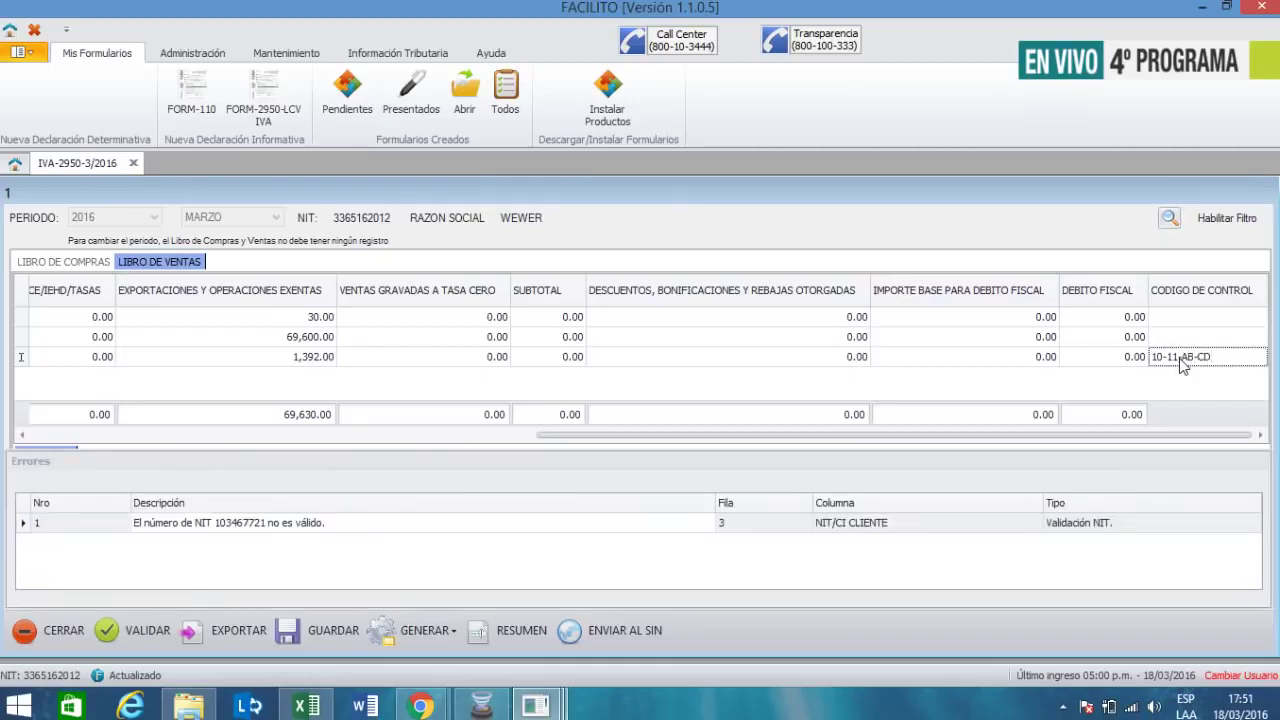
- Select the third sale's rejected client NIT value for editing
click(1181, 358)
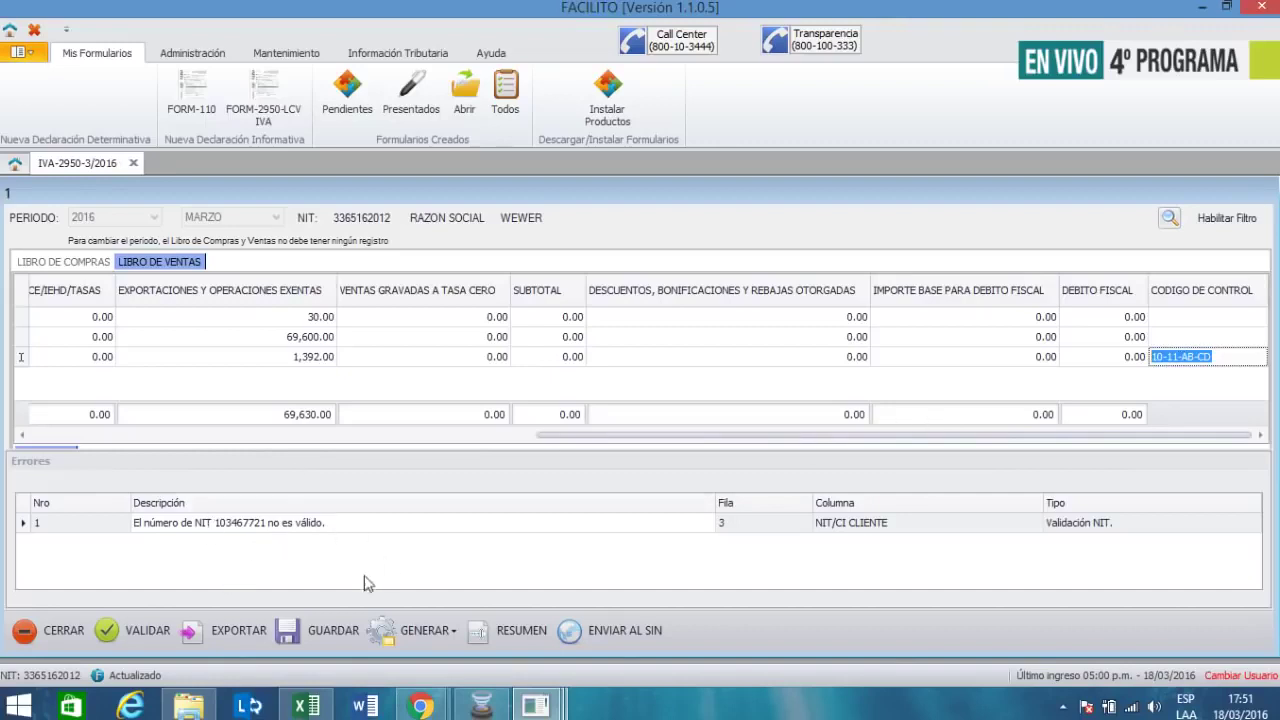
click(241, 360)
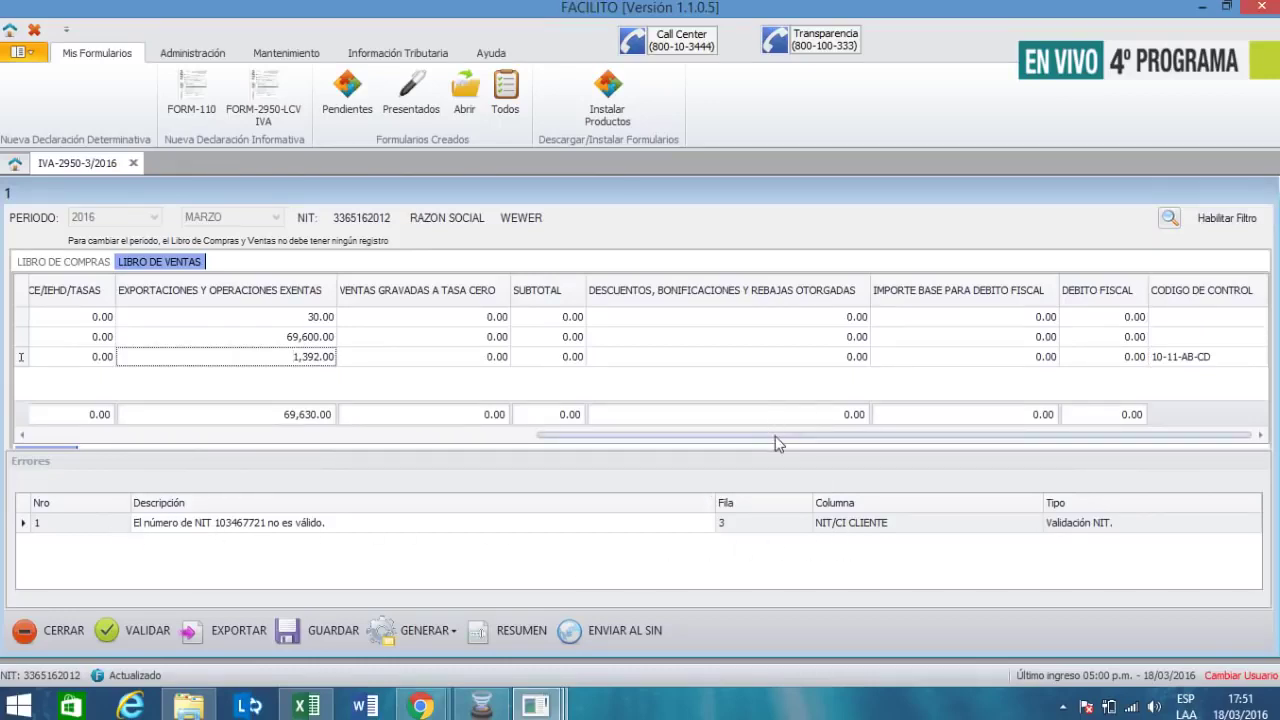
drag(775, 436, 288, 463)
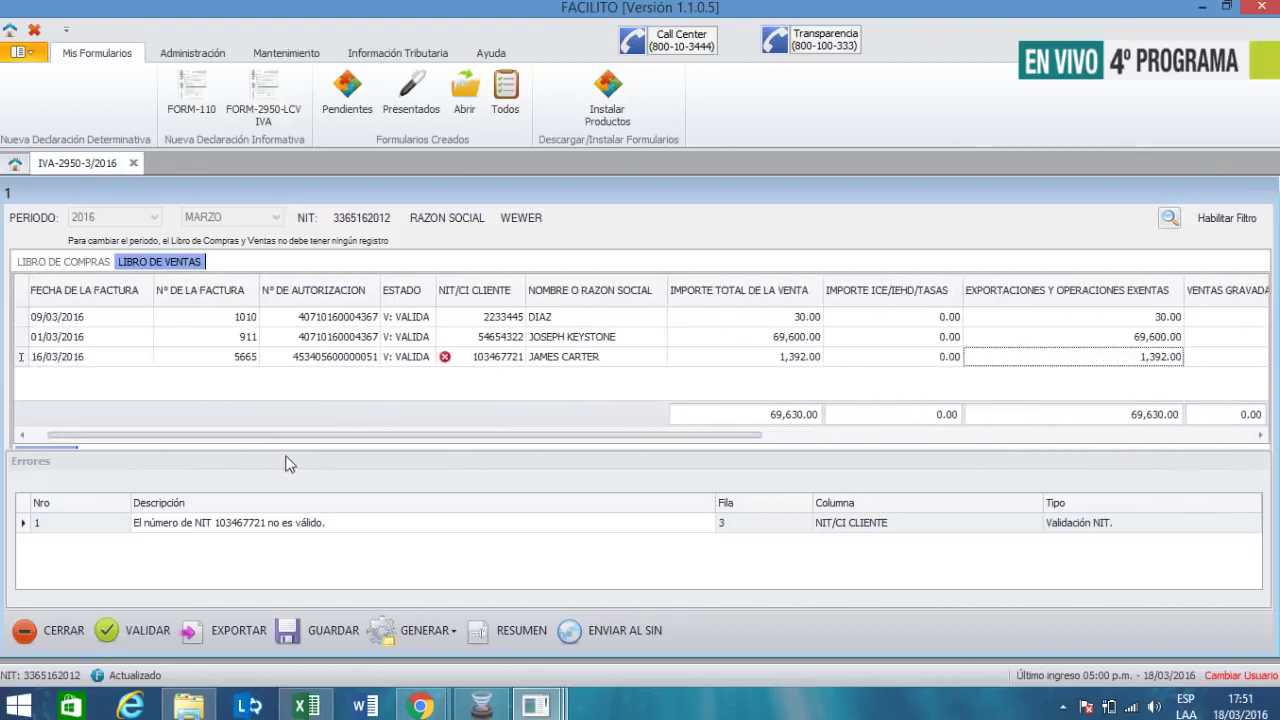
click(487, 357)
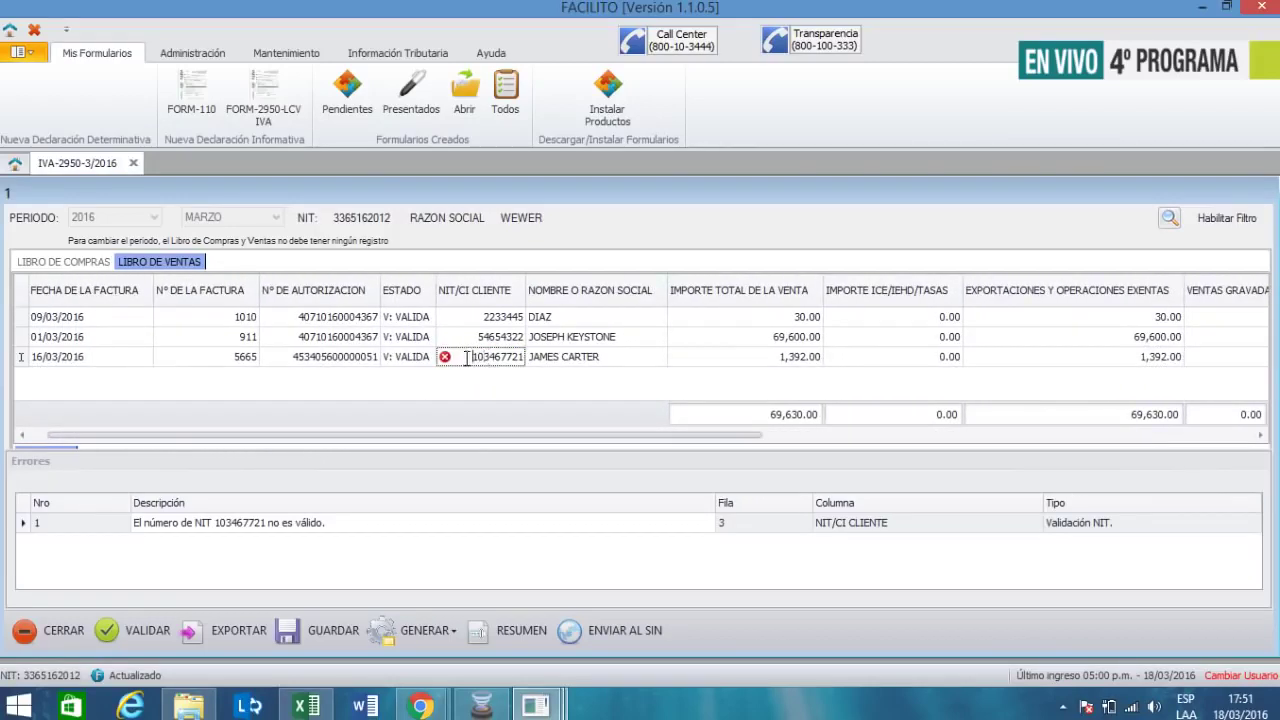
drag(466, 357, 520, 357)
key(Return)
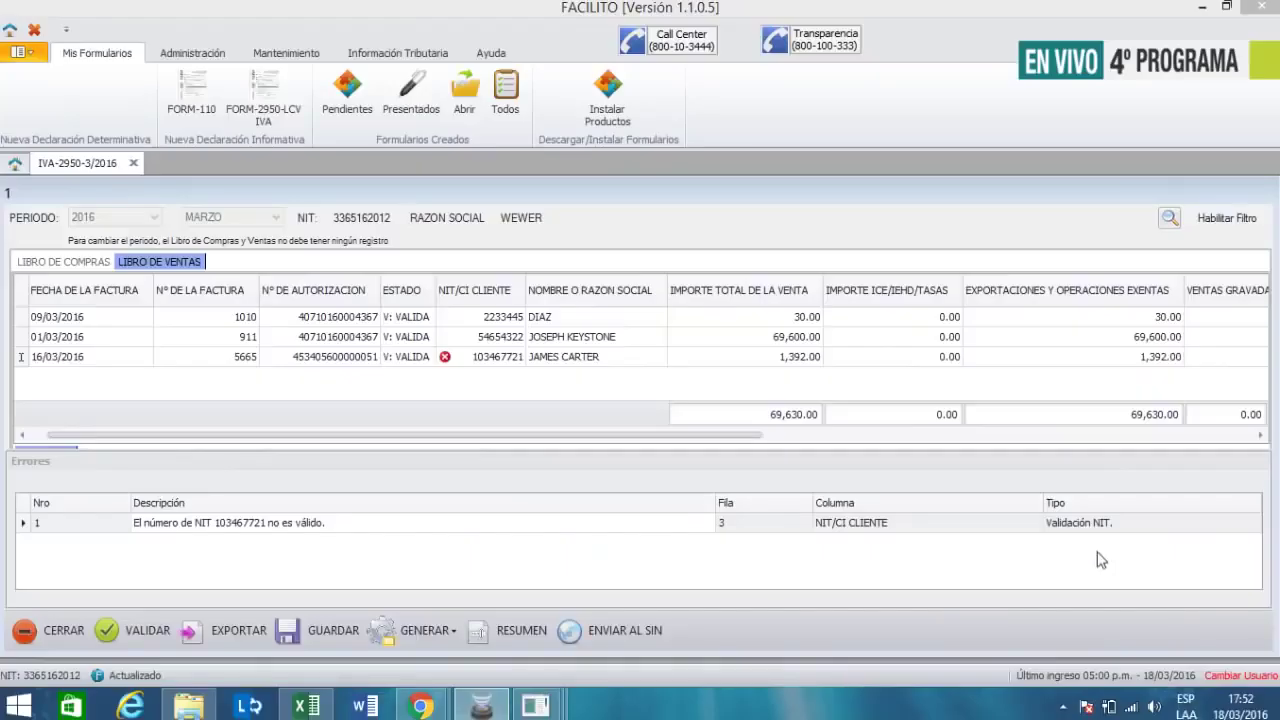
- Replace the third sale's client NIT with a new, shorter tax number
click(509, 358)
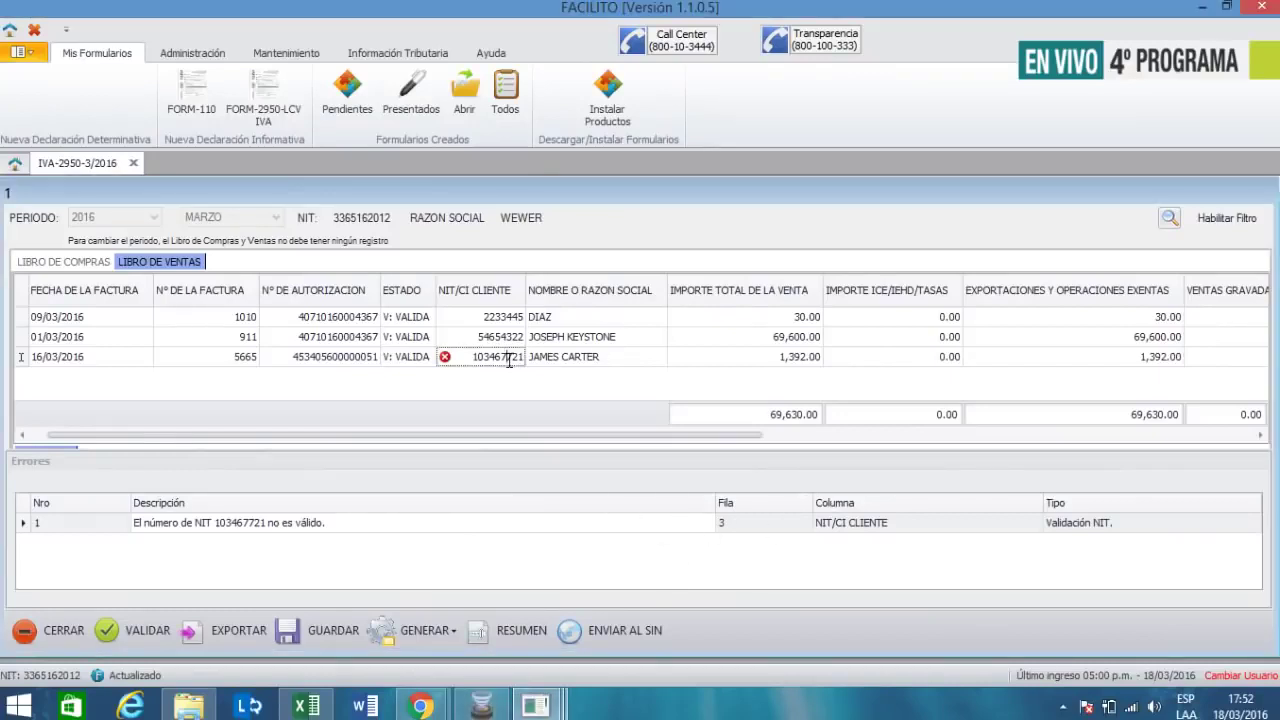
double_click(509, 358)
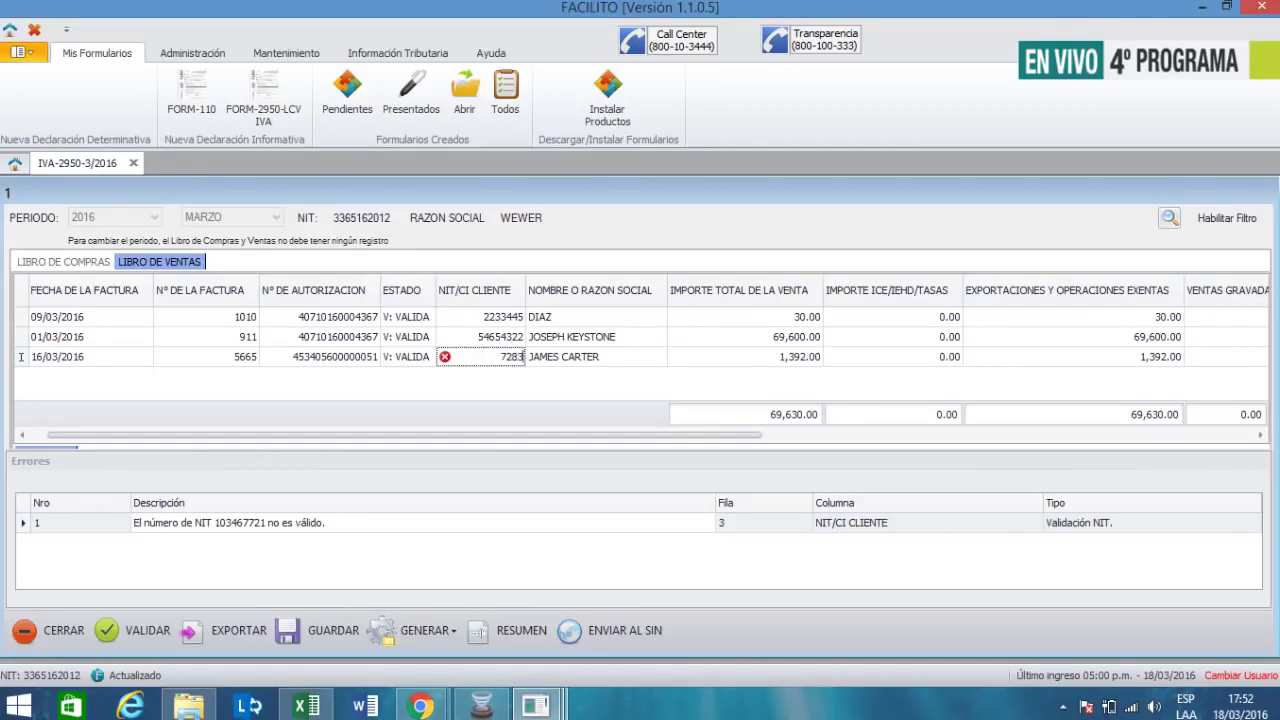
key(Tab)
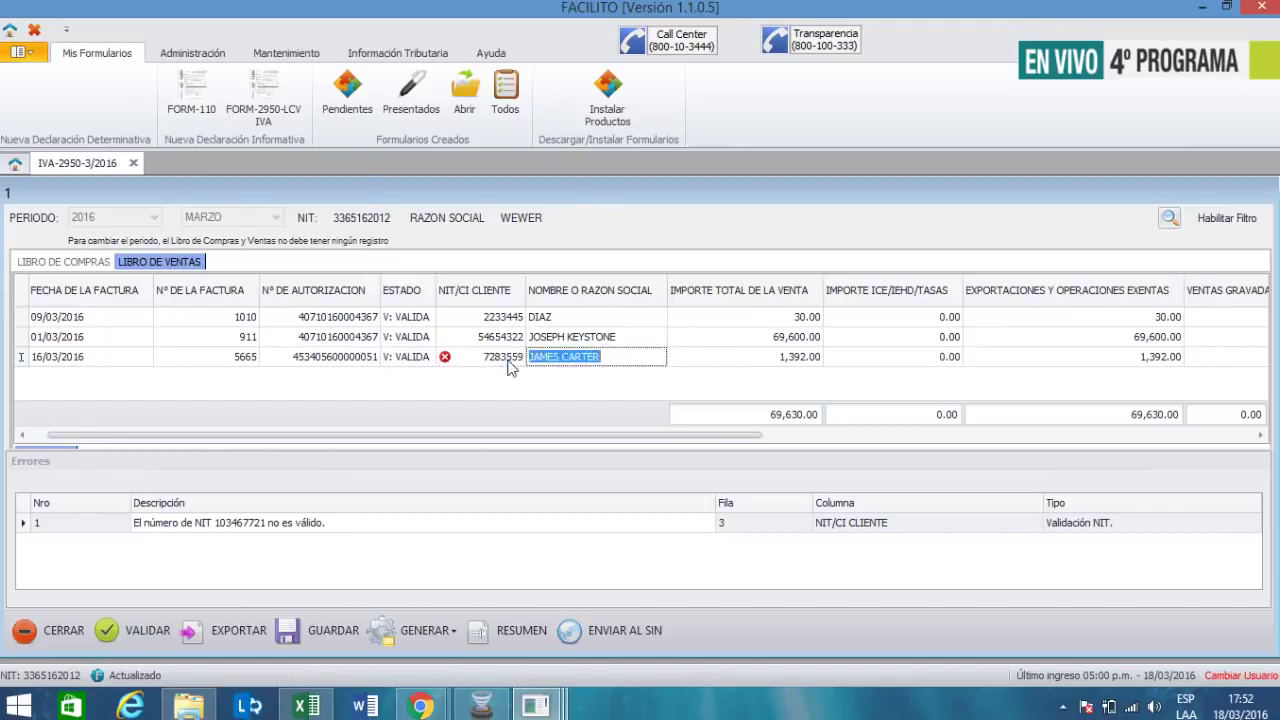
- Replace the third sale's authorization with the autocompleted number shared by the other sales
click(135, 634)
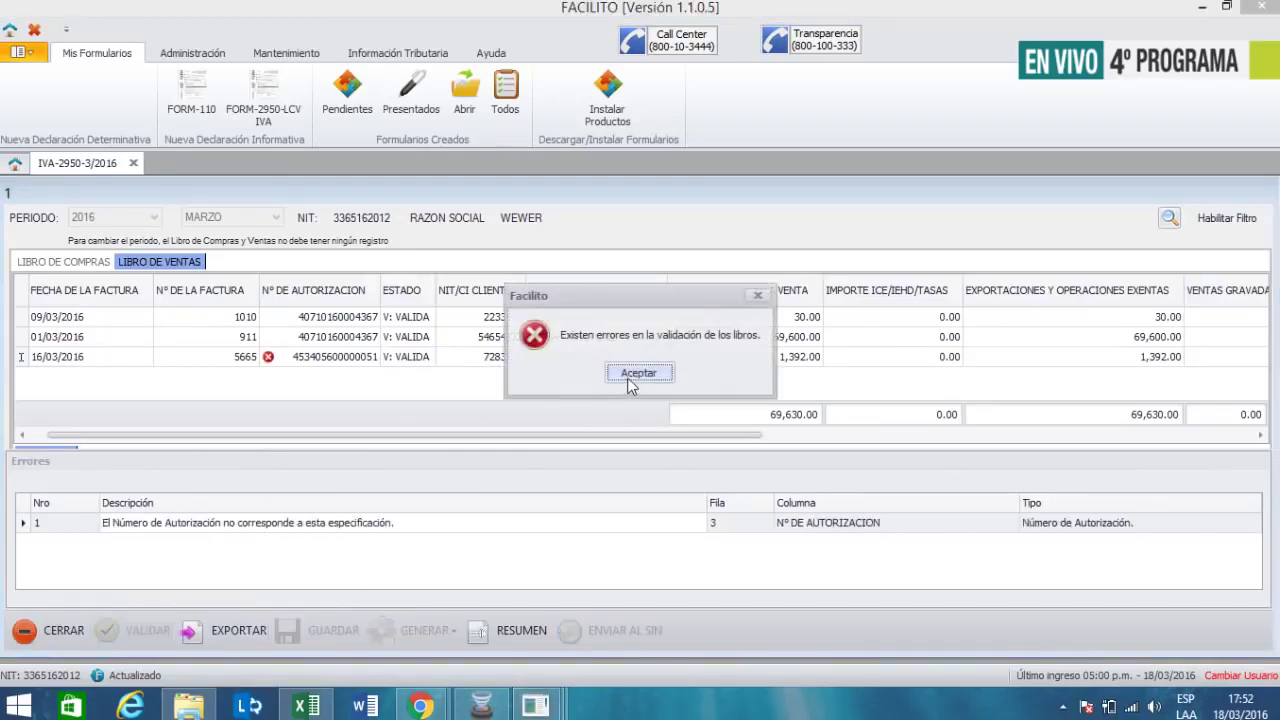
click(637, 372)
click(358, 356)
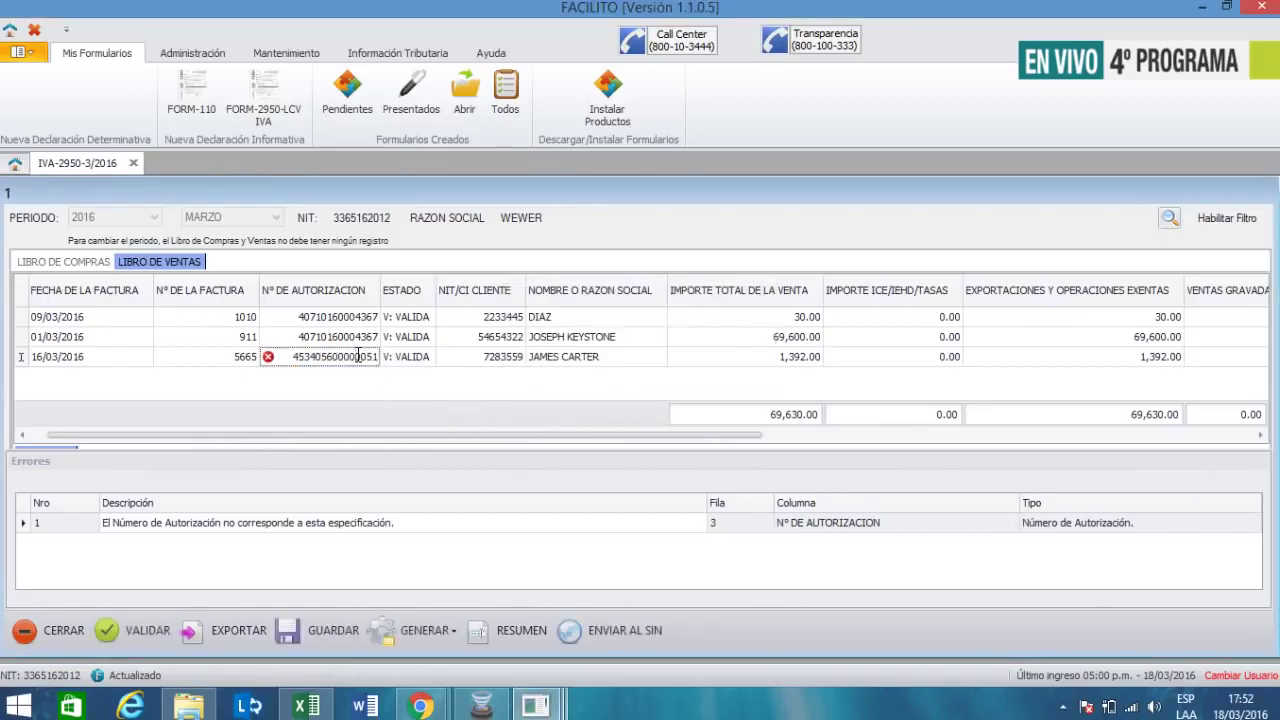
click(346, 356)
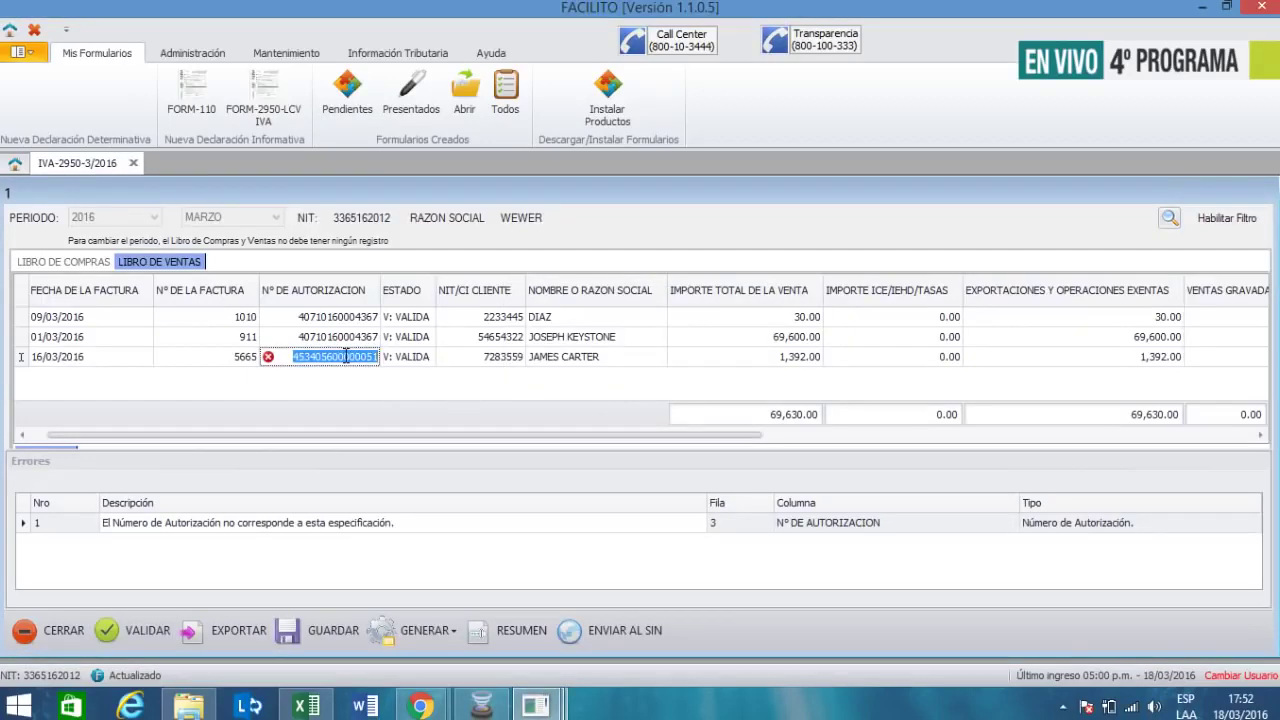
text(40710160004367)
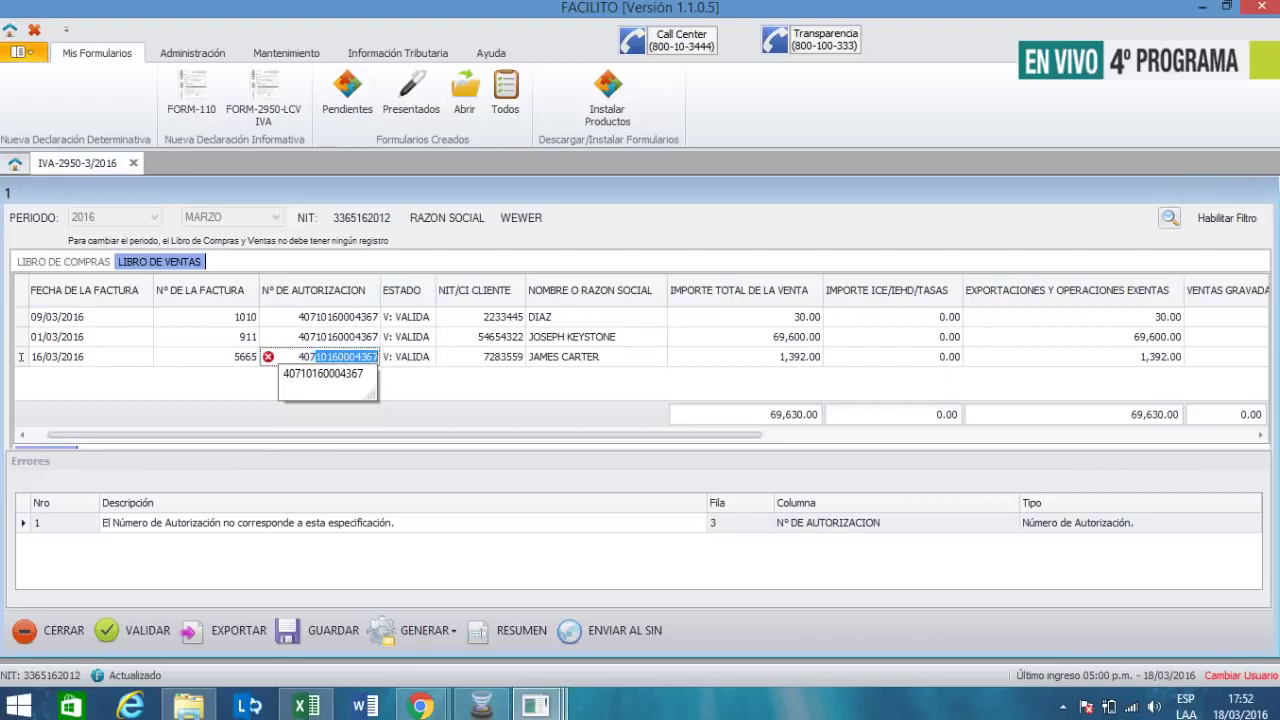
key(Tab)
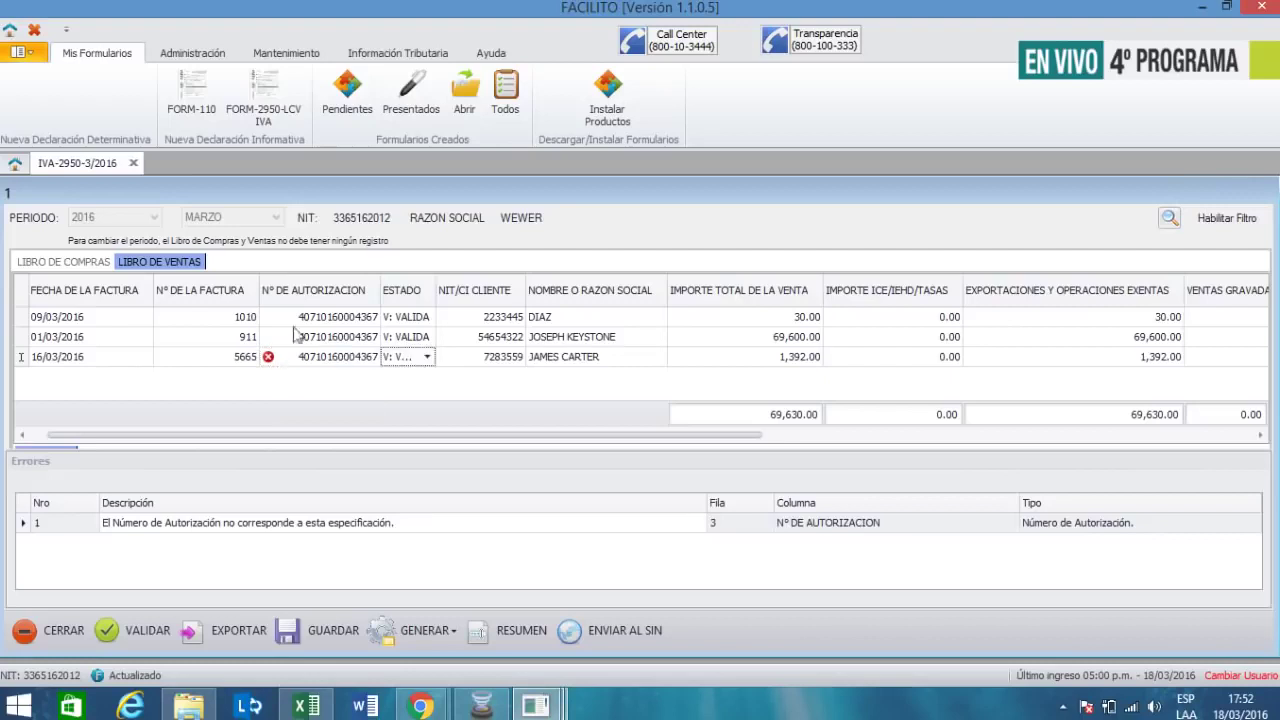
- Revalidate the sales book successfully, now totalling 71,022.00
click(128, 627)
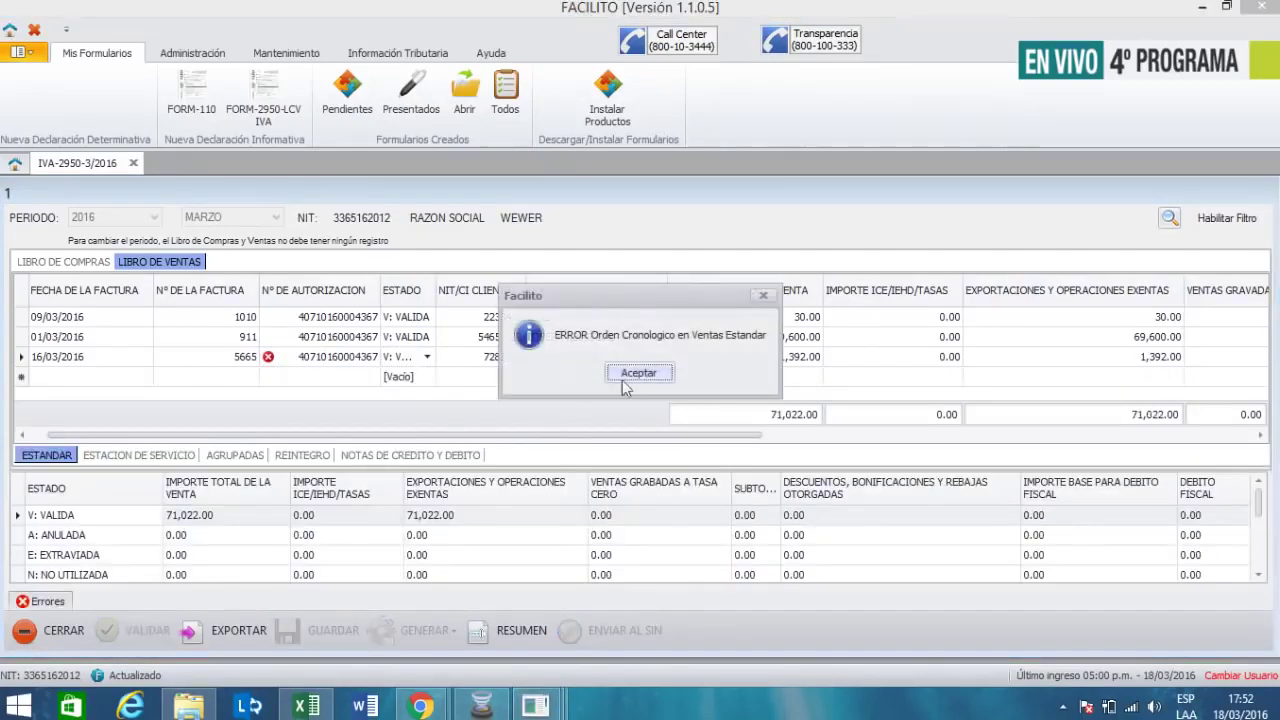
click(634, 375)
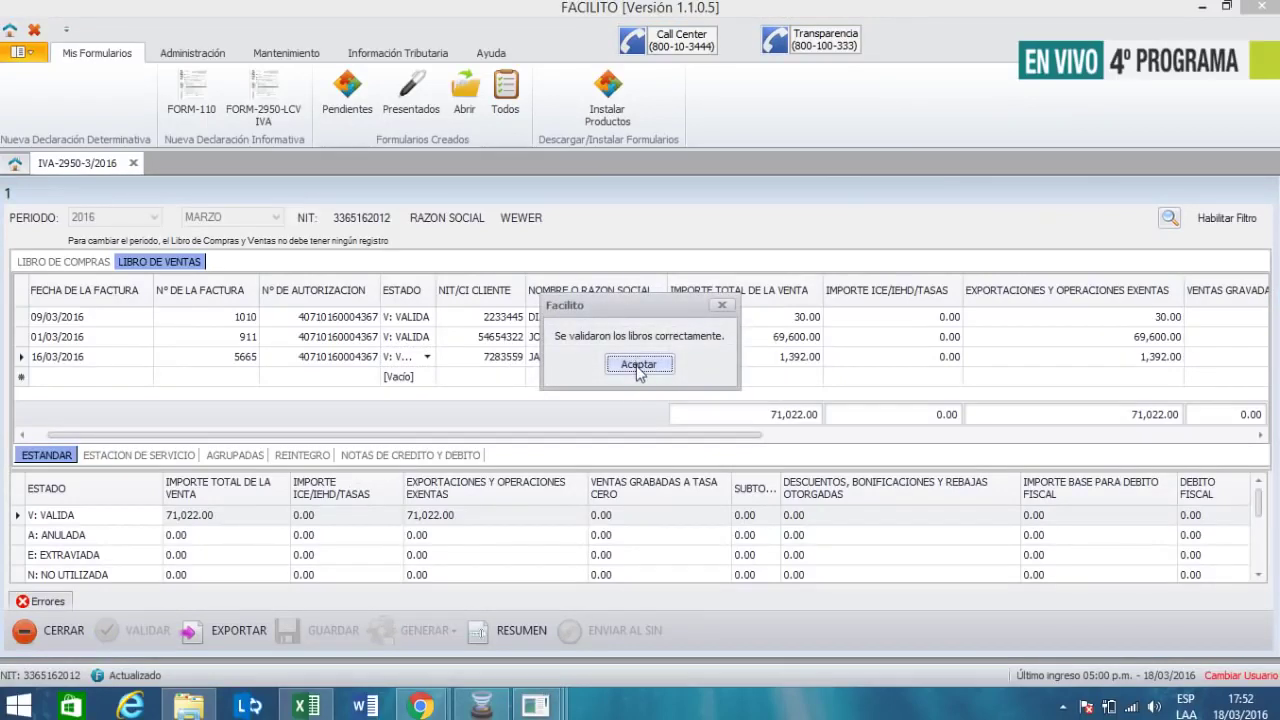
click(638, 368)
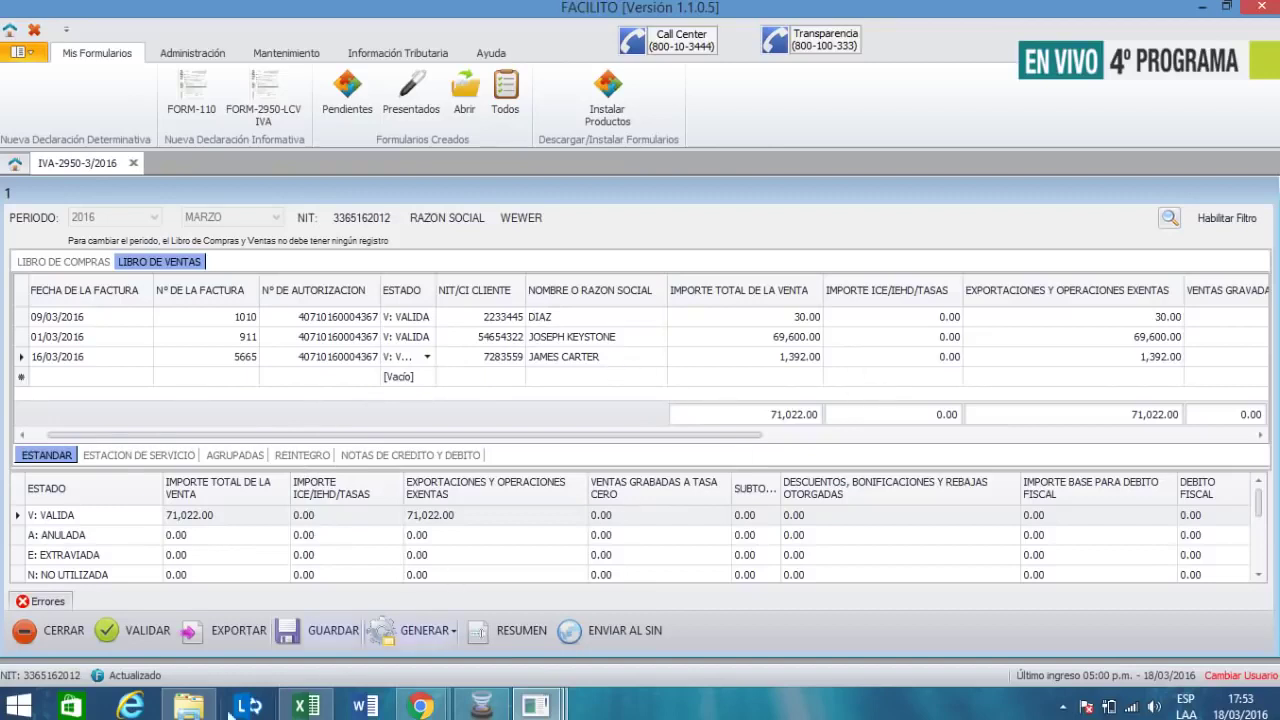
click(120, 628)
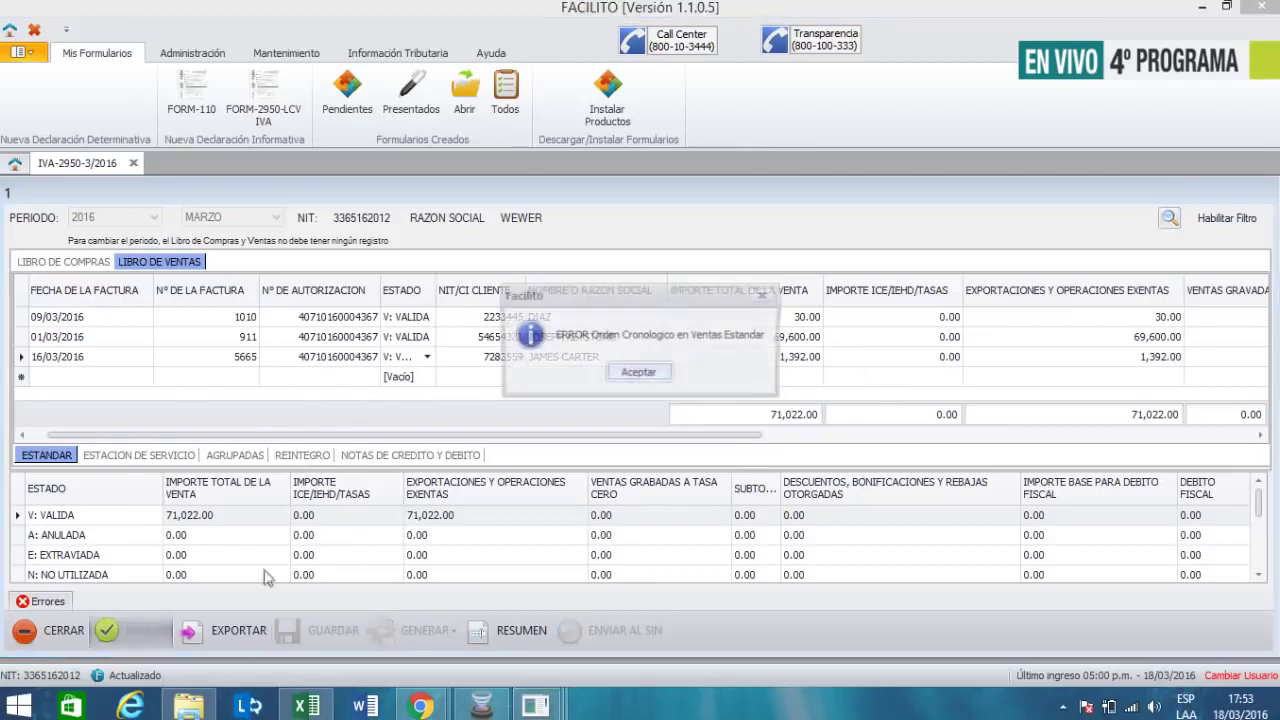
click(639, 373)
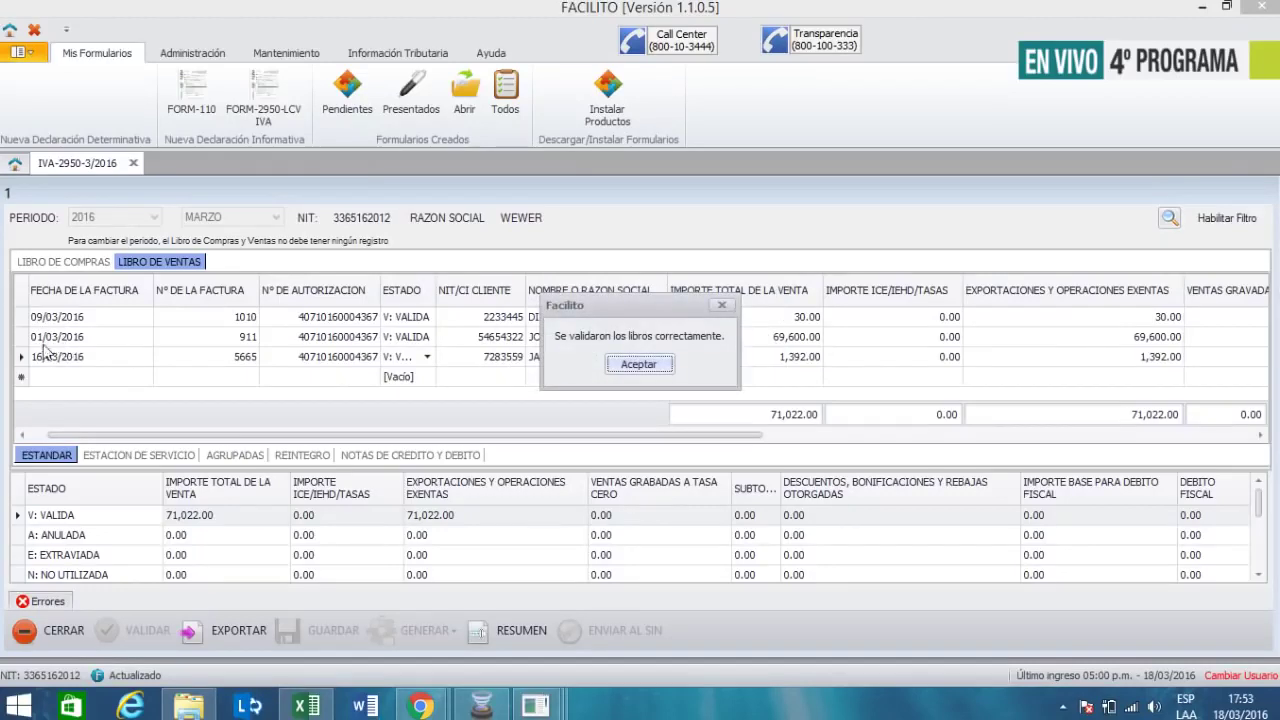
click(636, 365)
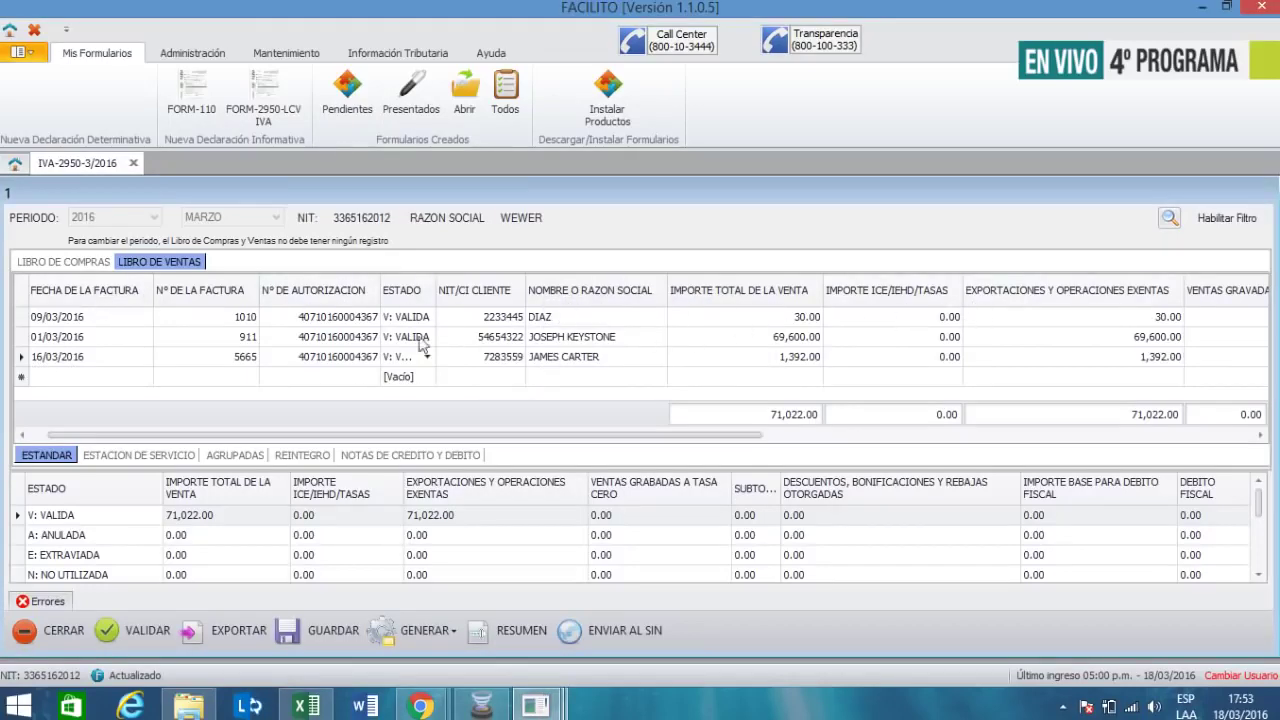
- Re-sort the three sales by several columns, ending with invoice date ascending from 01/03/2016
click(122, 295)
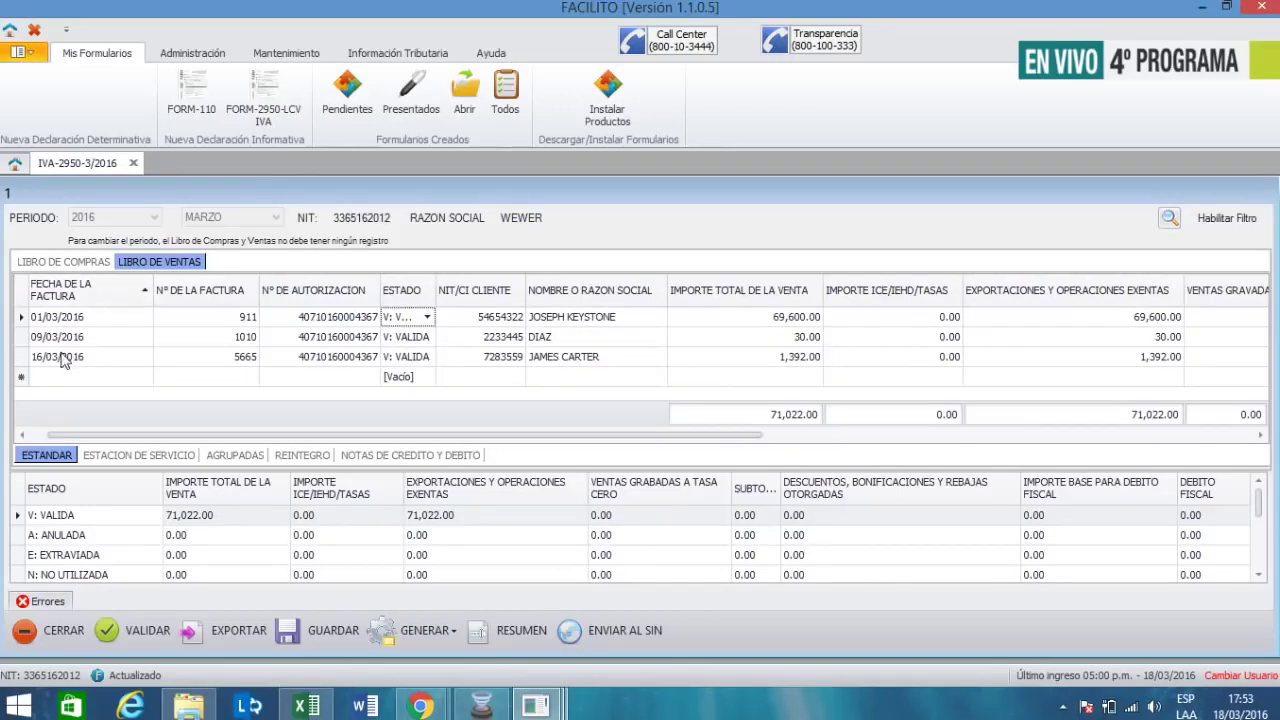
click(229, 297)
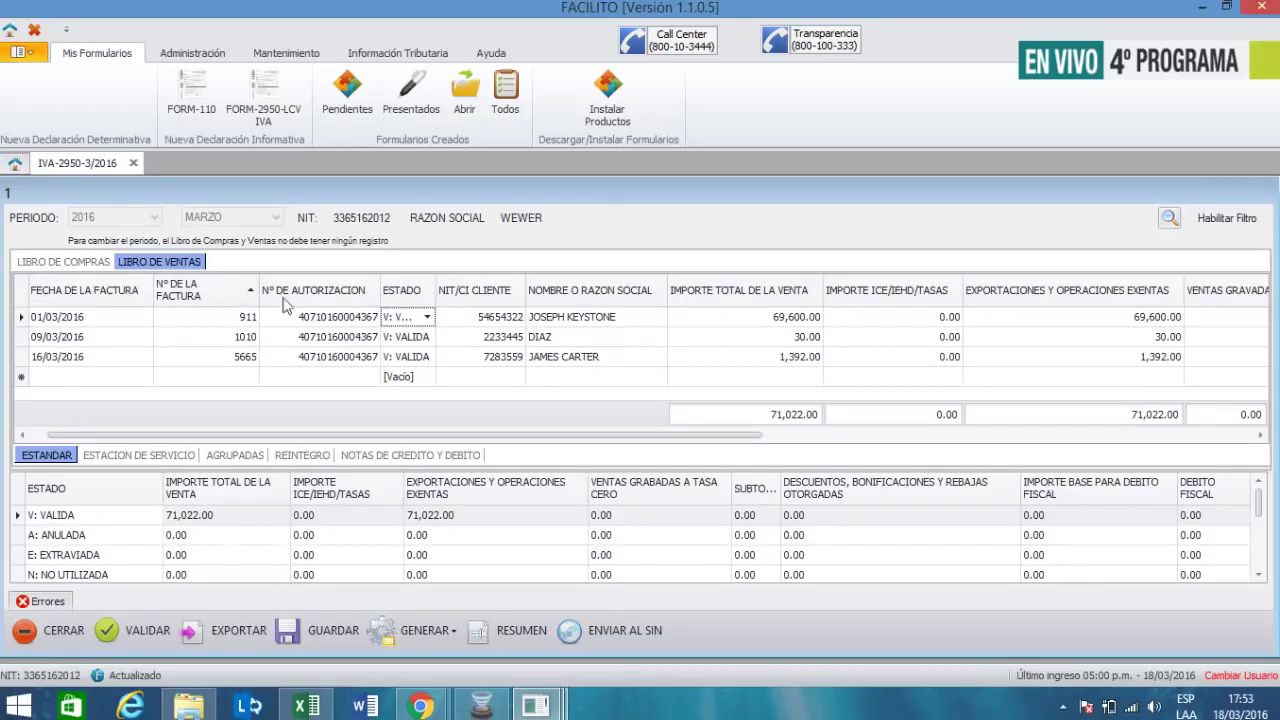
click(484, 303)
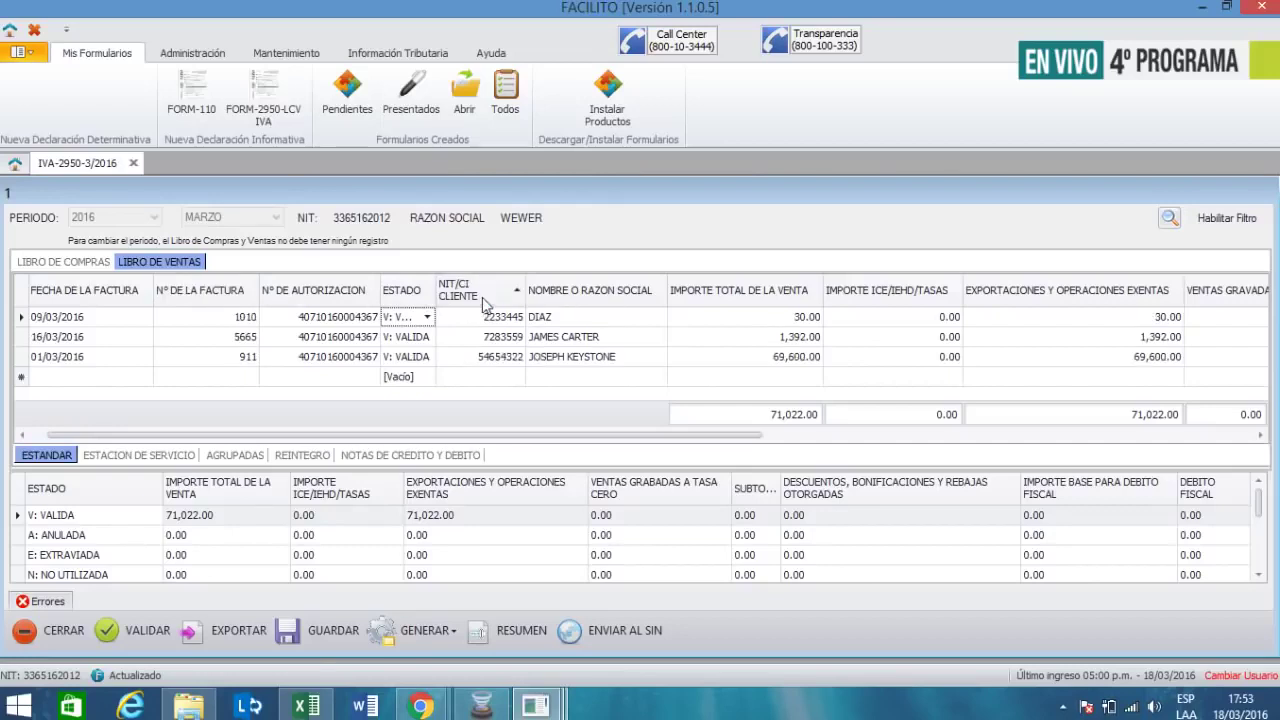
click(780, 299)
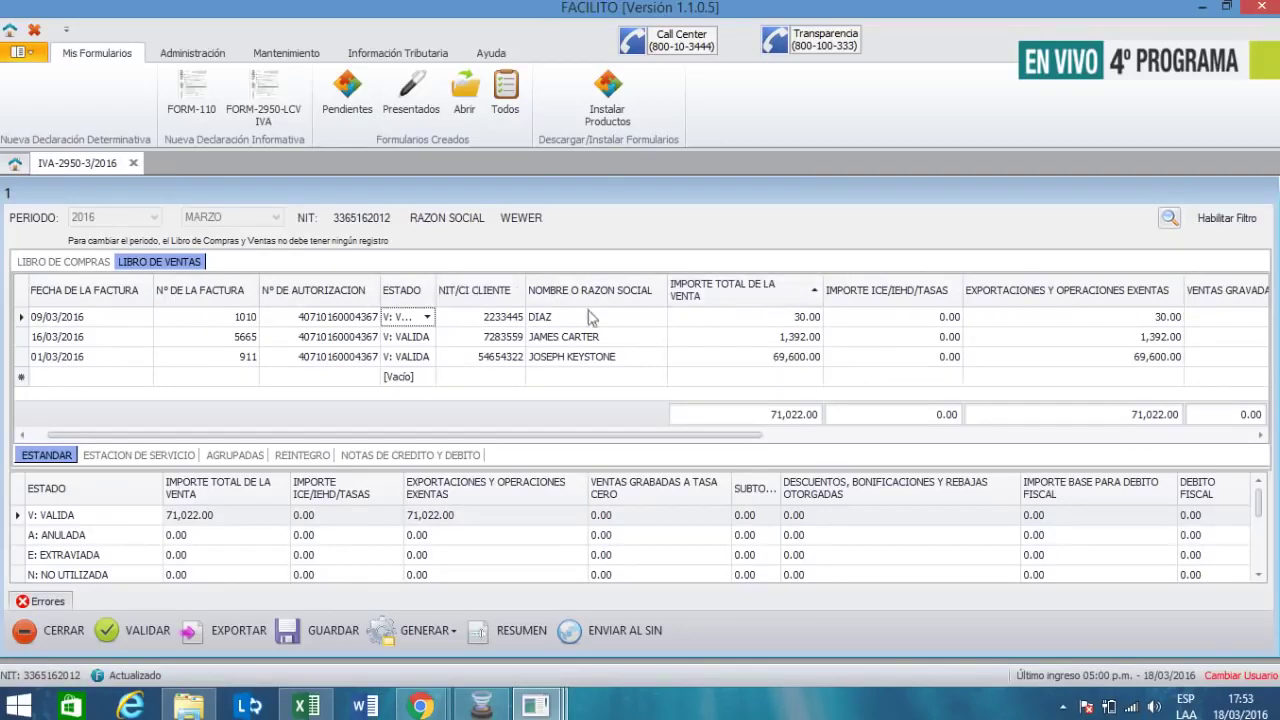
click(119, 305)
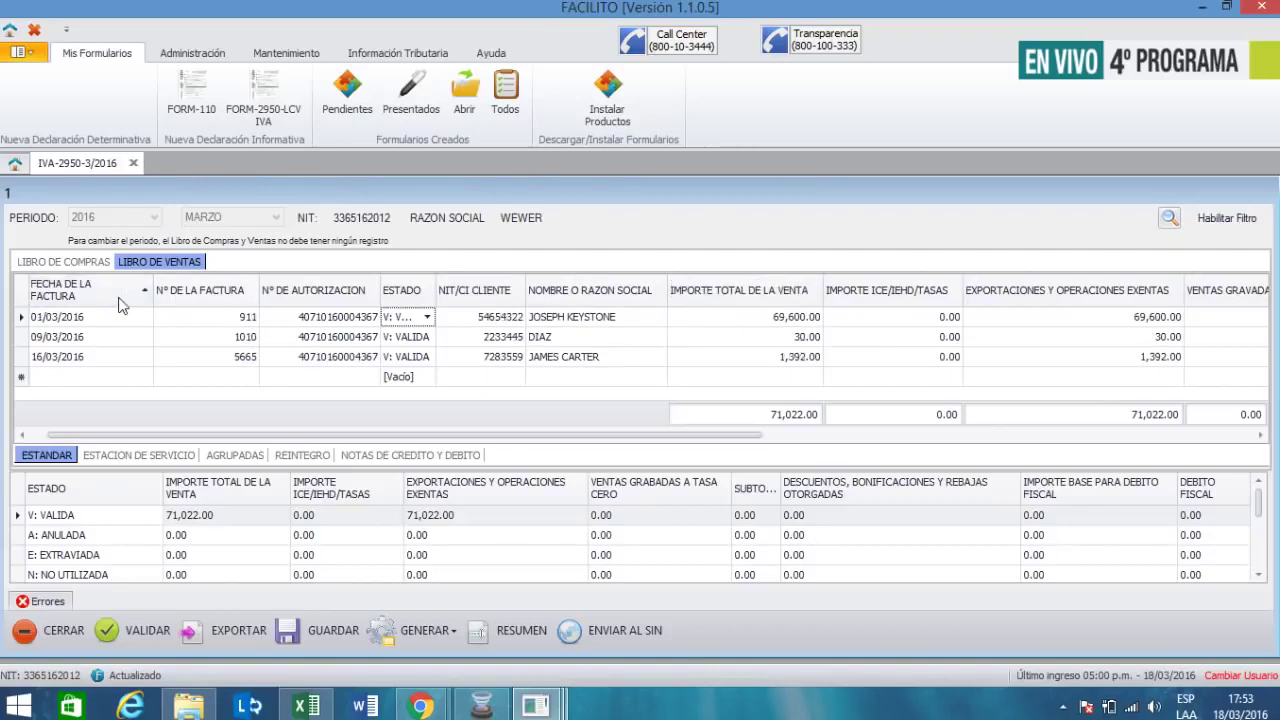
click(715, 300)
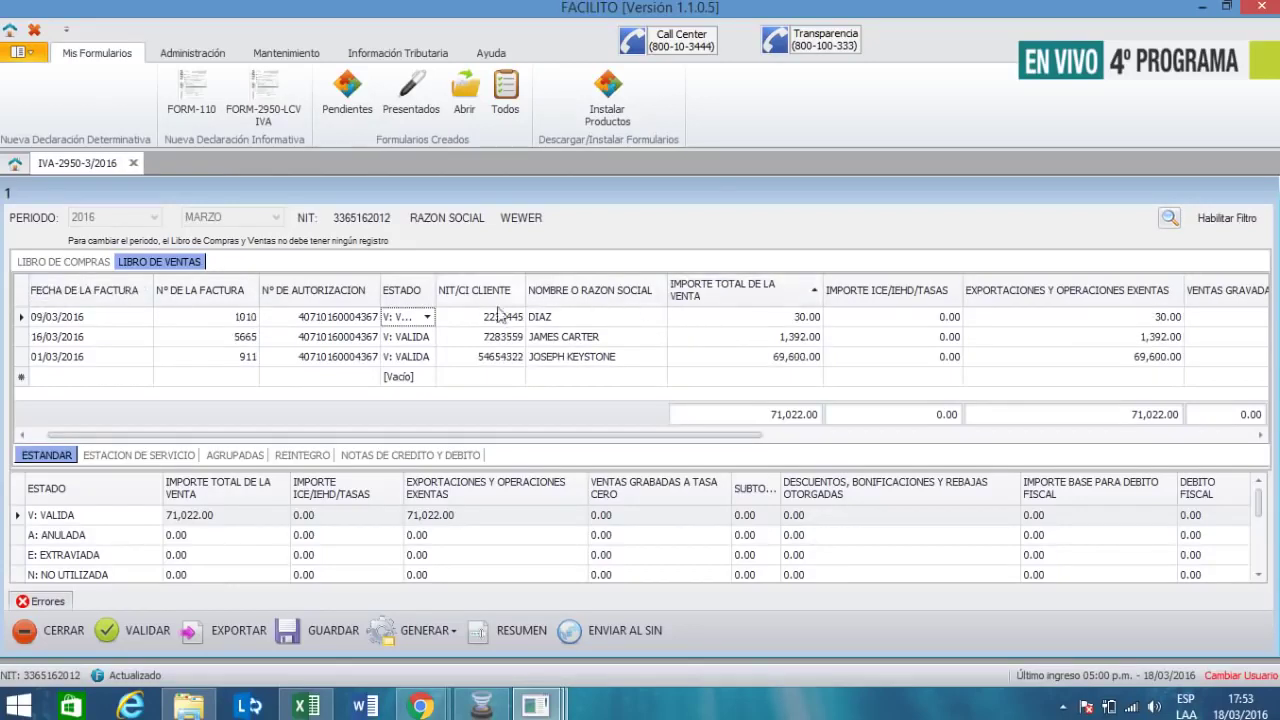
click(105, 295)
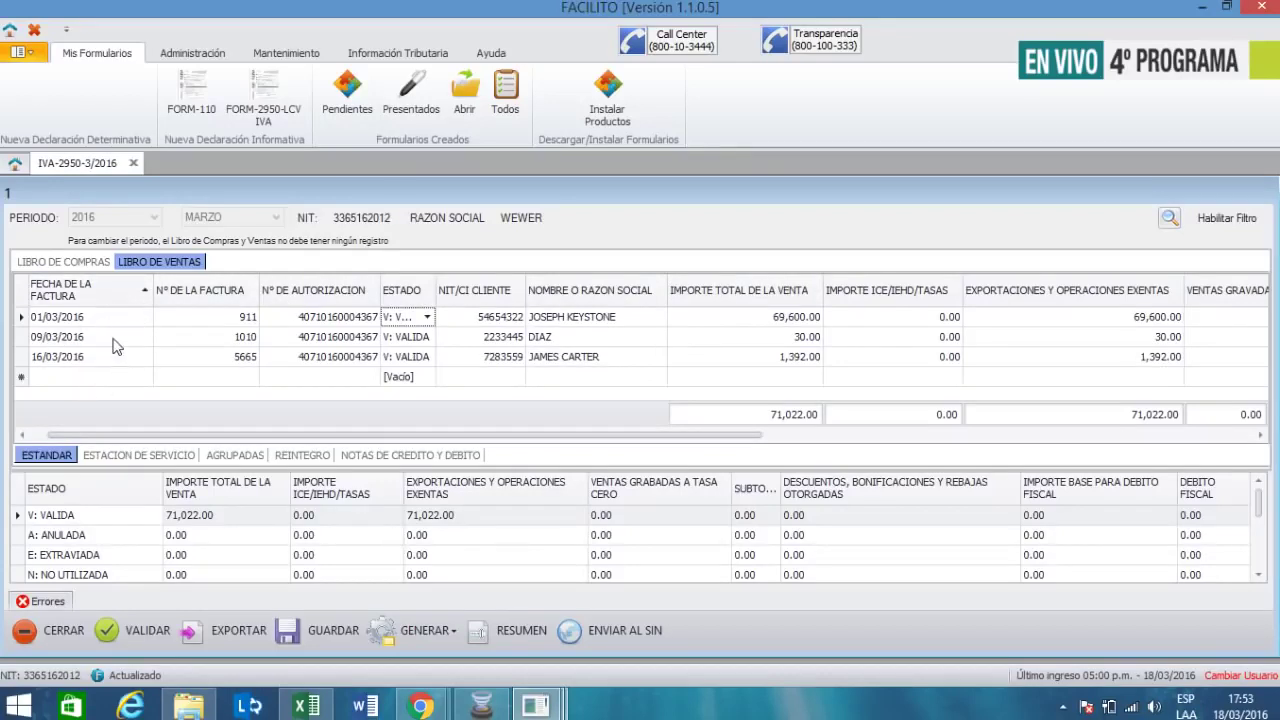
- Validate the sales book and save its records as a zip in Formularios
click(150, 635)
click(640, 379)
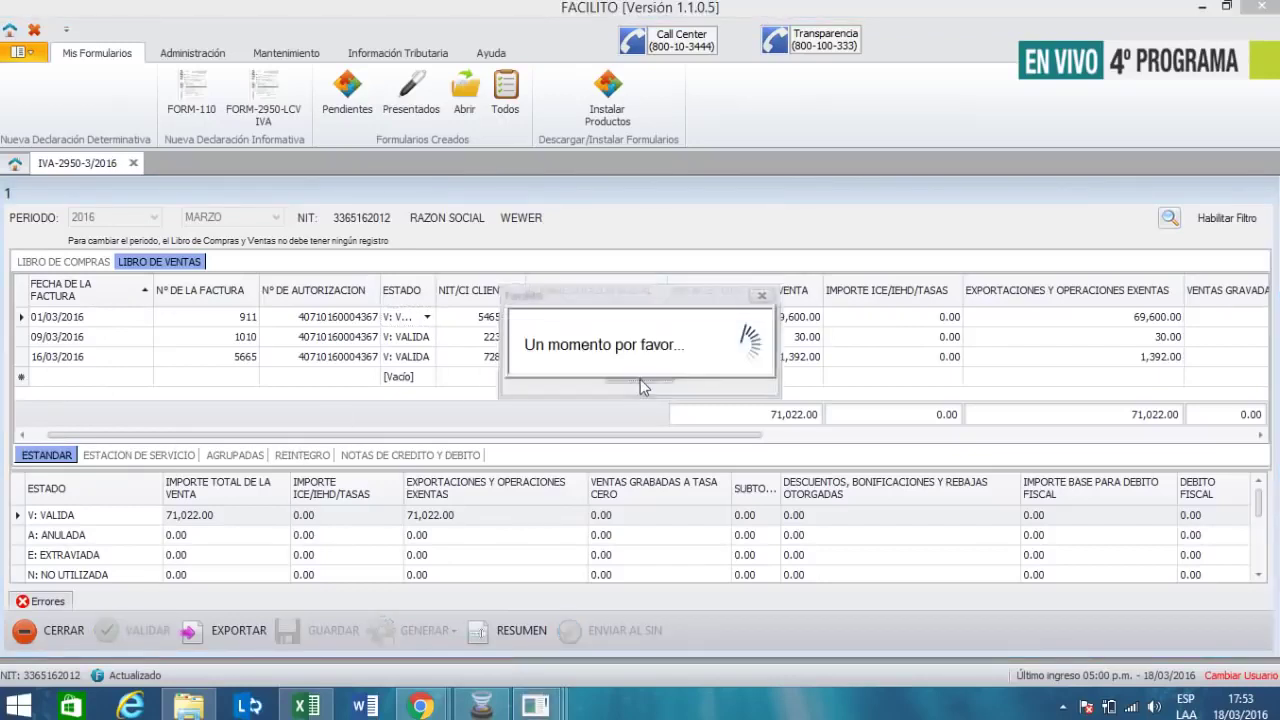
click(640, 364)
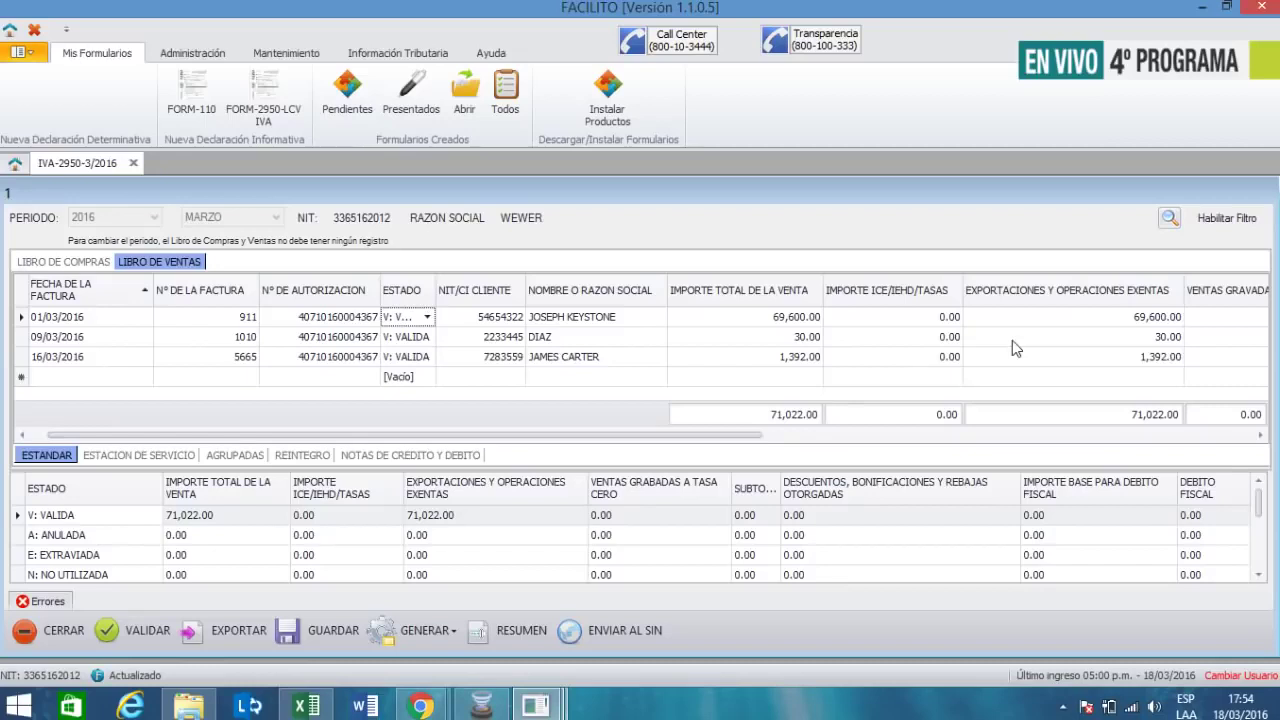
click(324, 635)
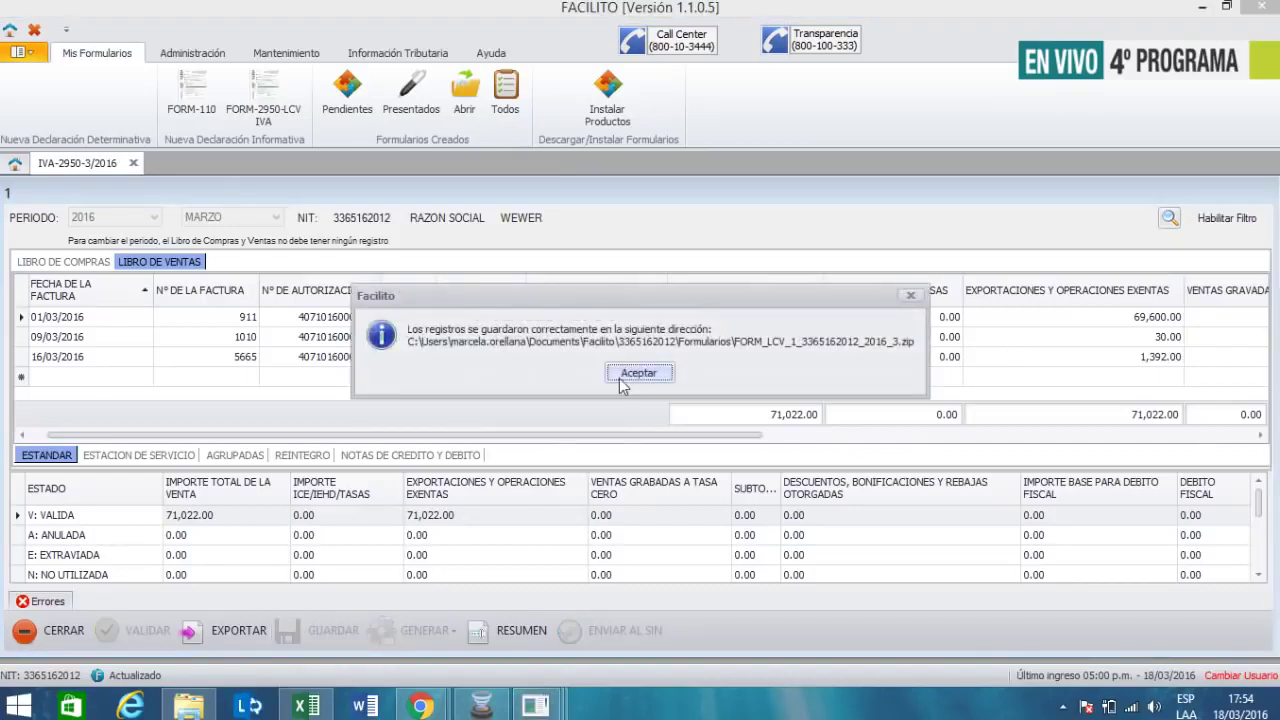
click(638, 373)
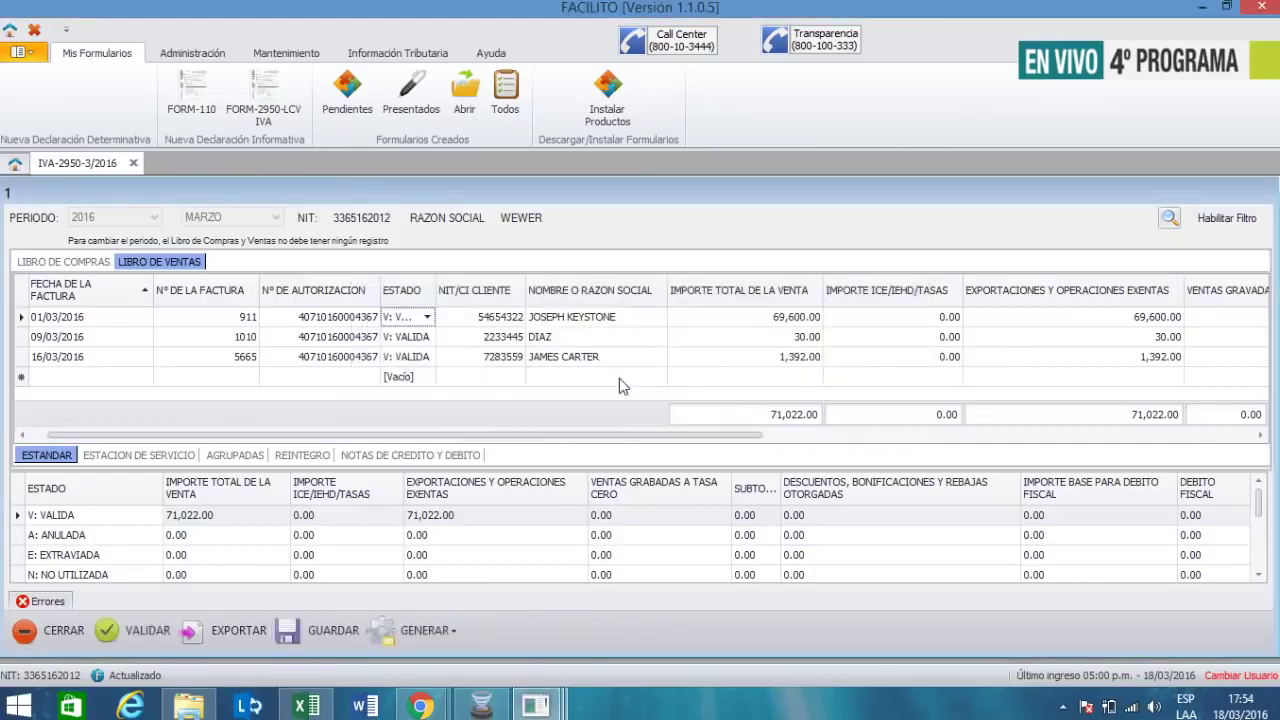
- Generate the March 2016 Libro de Ventas .dec file with movements, without opening the folder
click(414, 630)
click(432, 578)
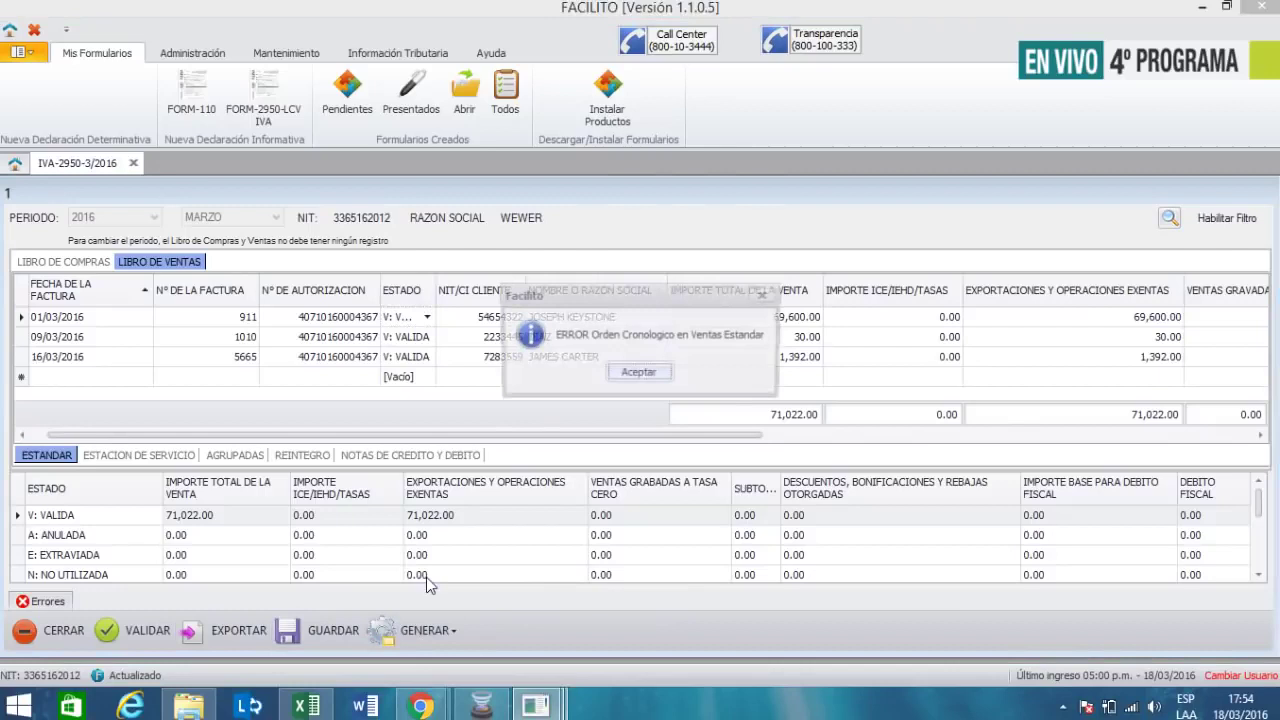
click(625, 374)
click(638, 365)
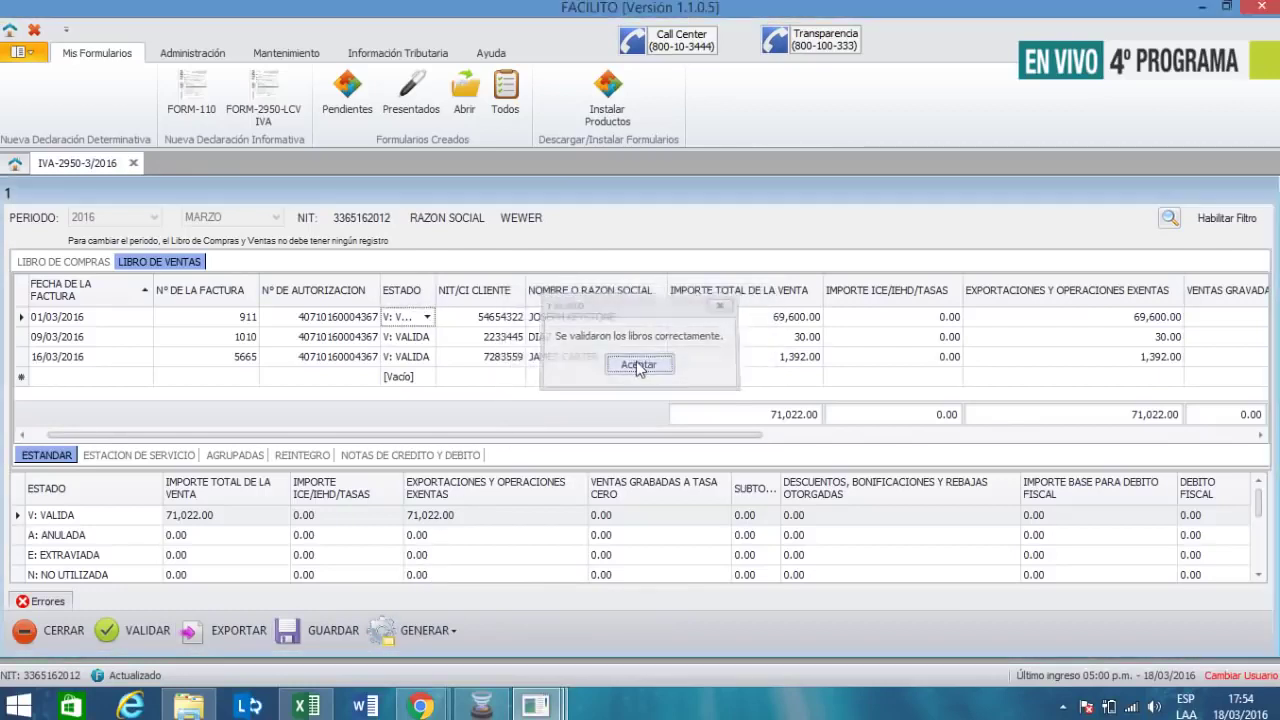
click(568, 418)
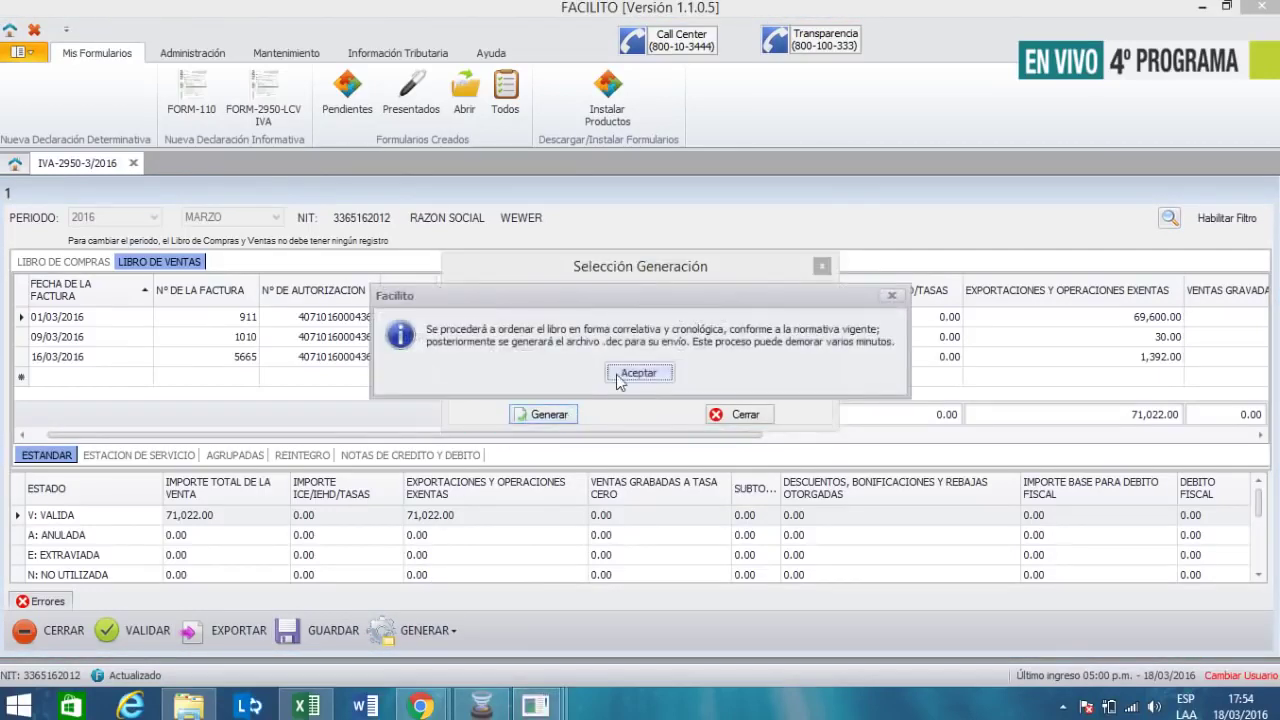
click(618, 374)
click(636, 452)
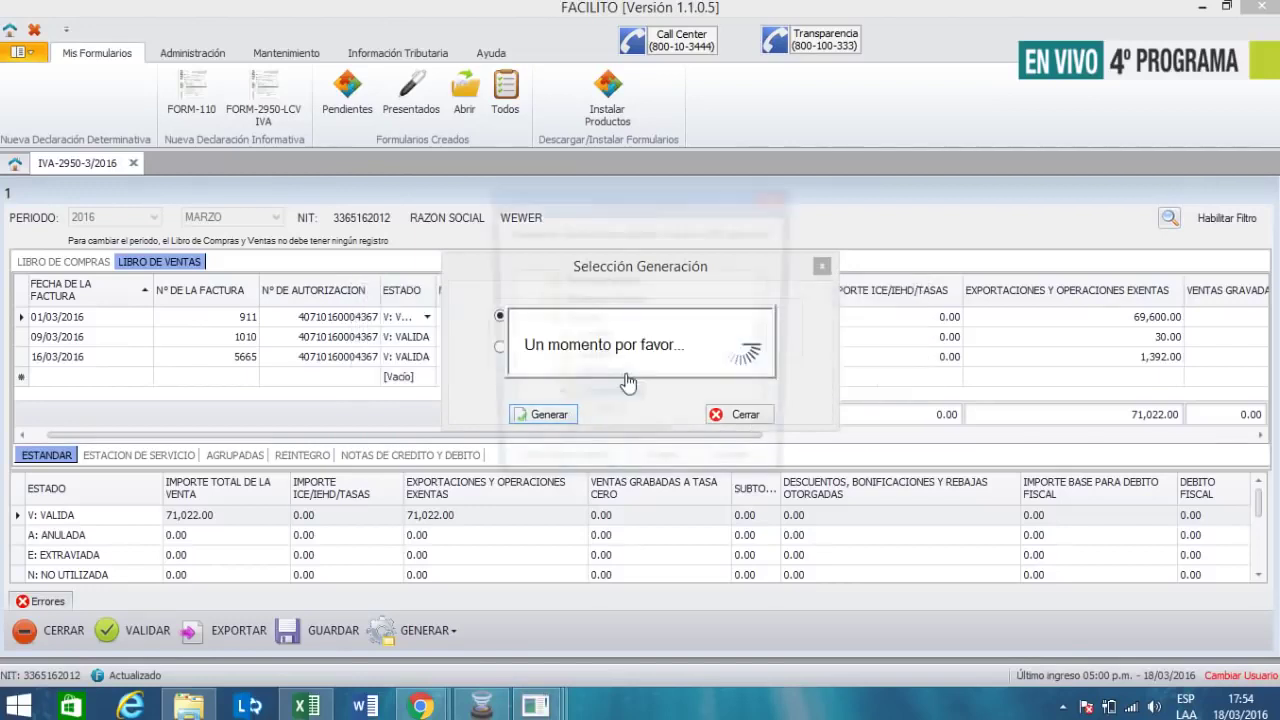
click(692, 470)
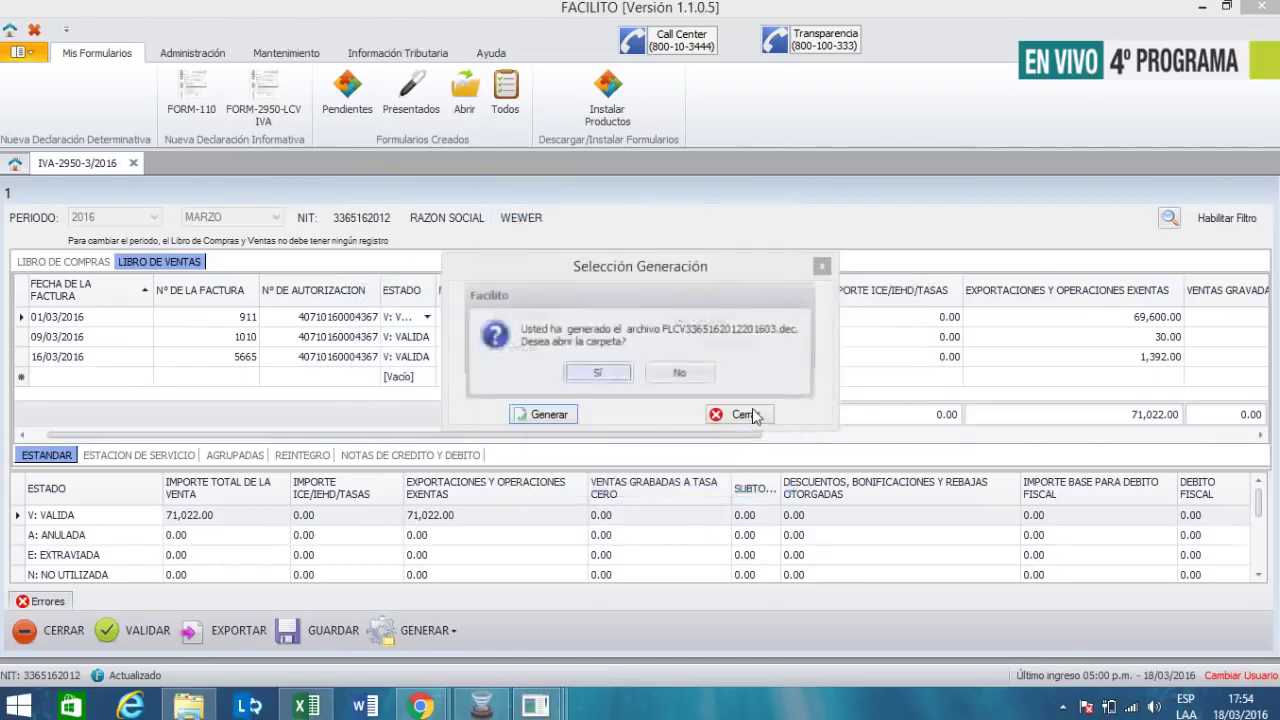
click(679, 372)
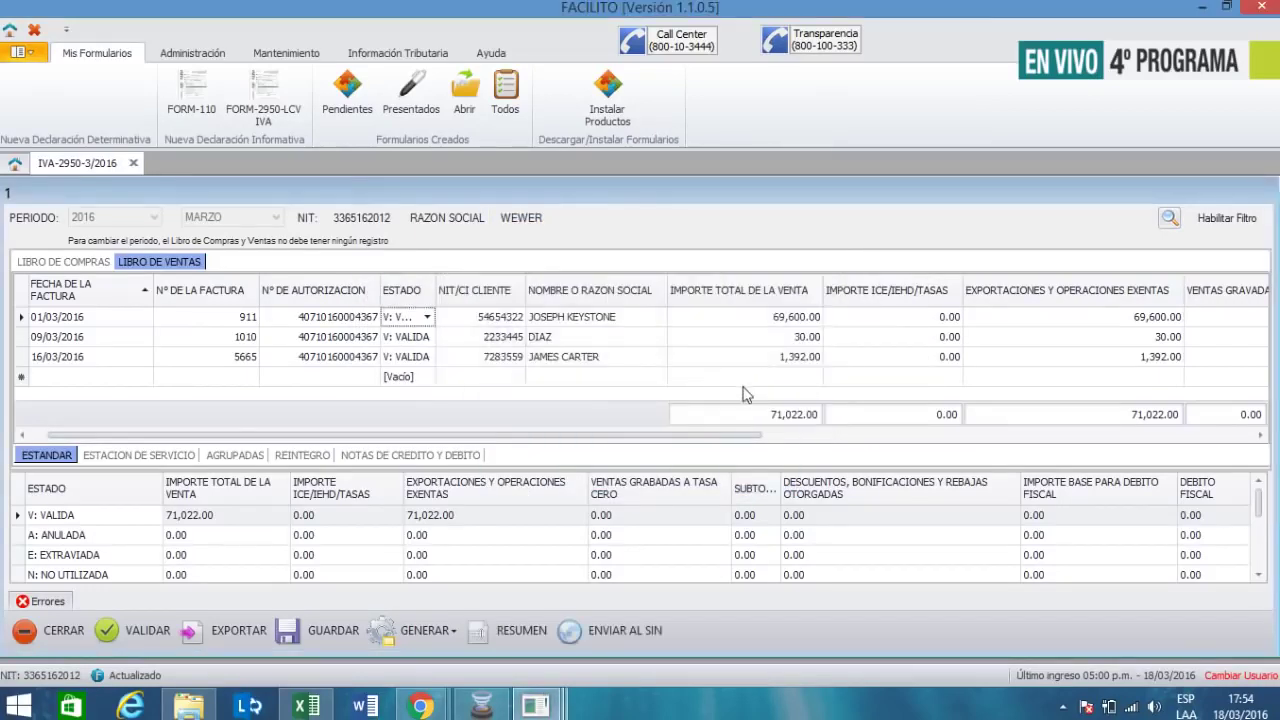
click(516, 635)
click(589, 222)
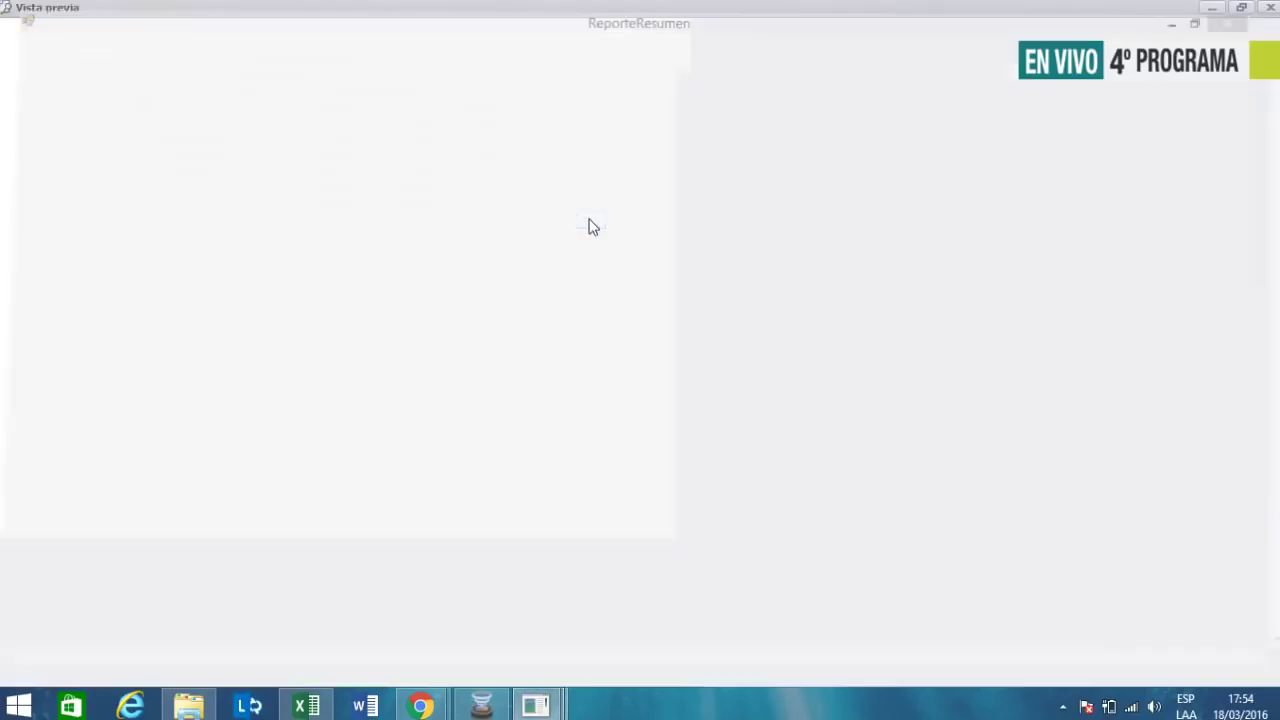
scroll(968, 448, down, 2)
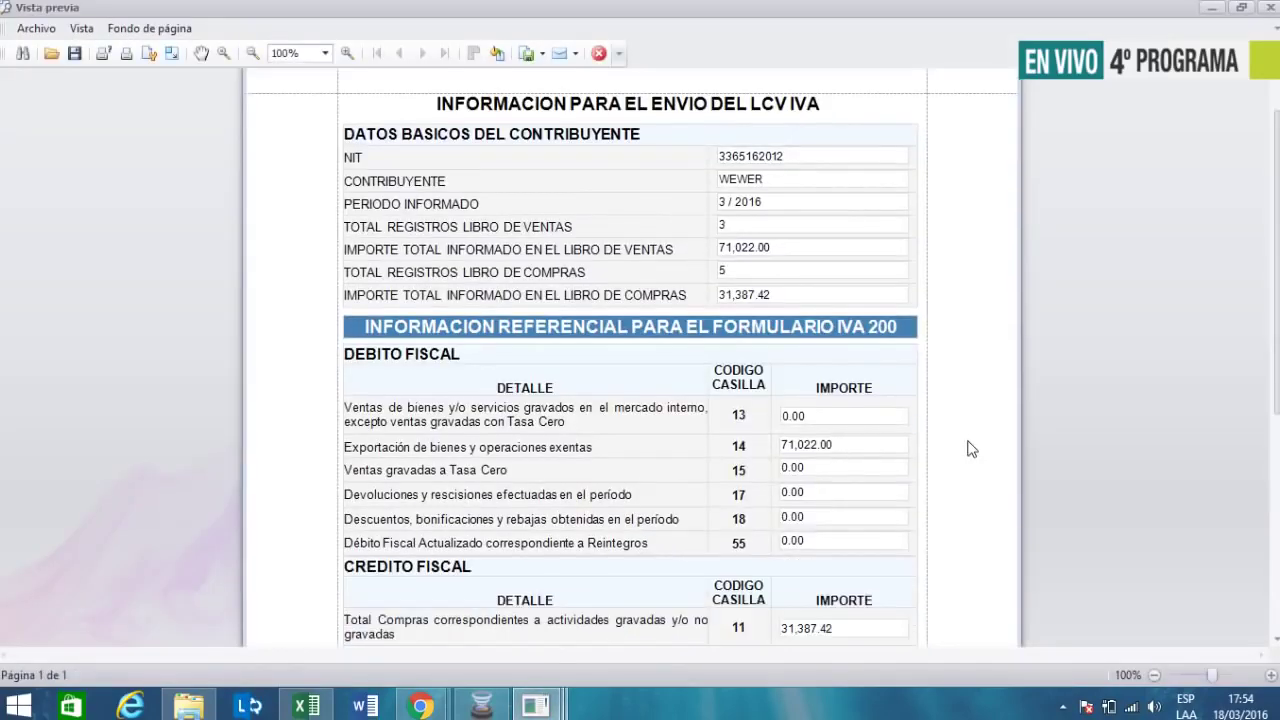
scroll(968, 448, down, 2)
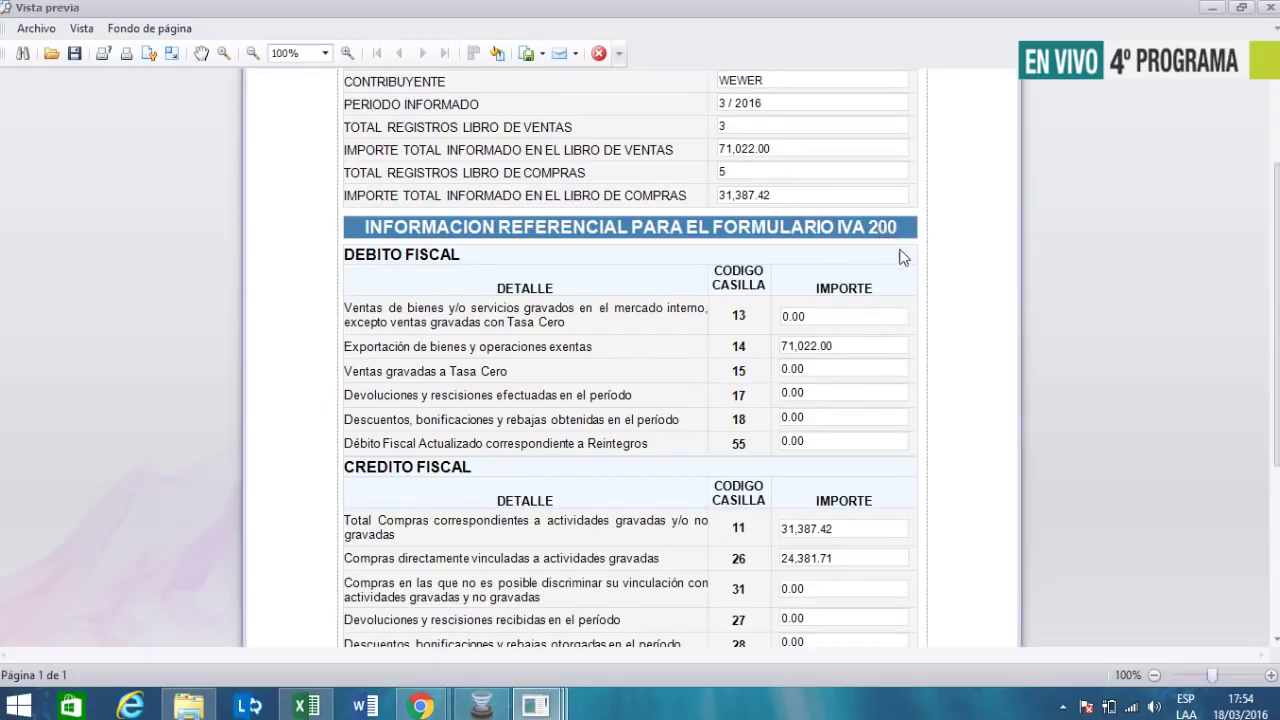
scroll(825, 345, down, 1)
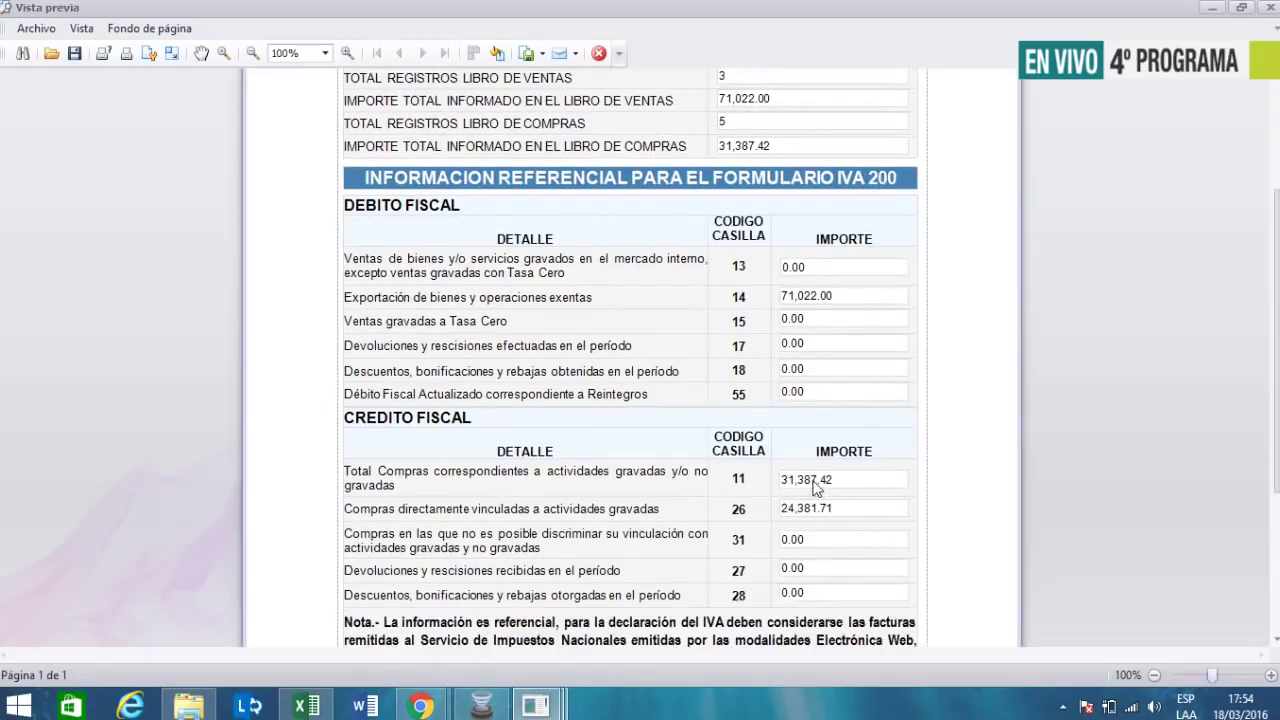
scroll(815, 435, down, 1)
scroll(636, 556, down, 1)
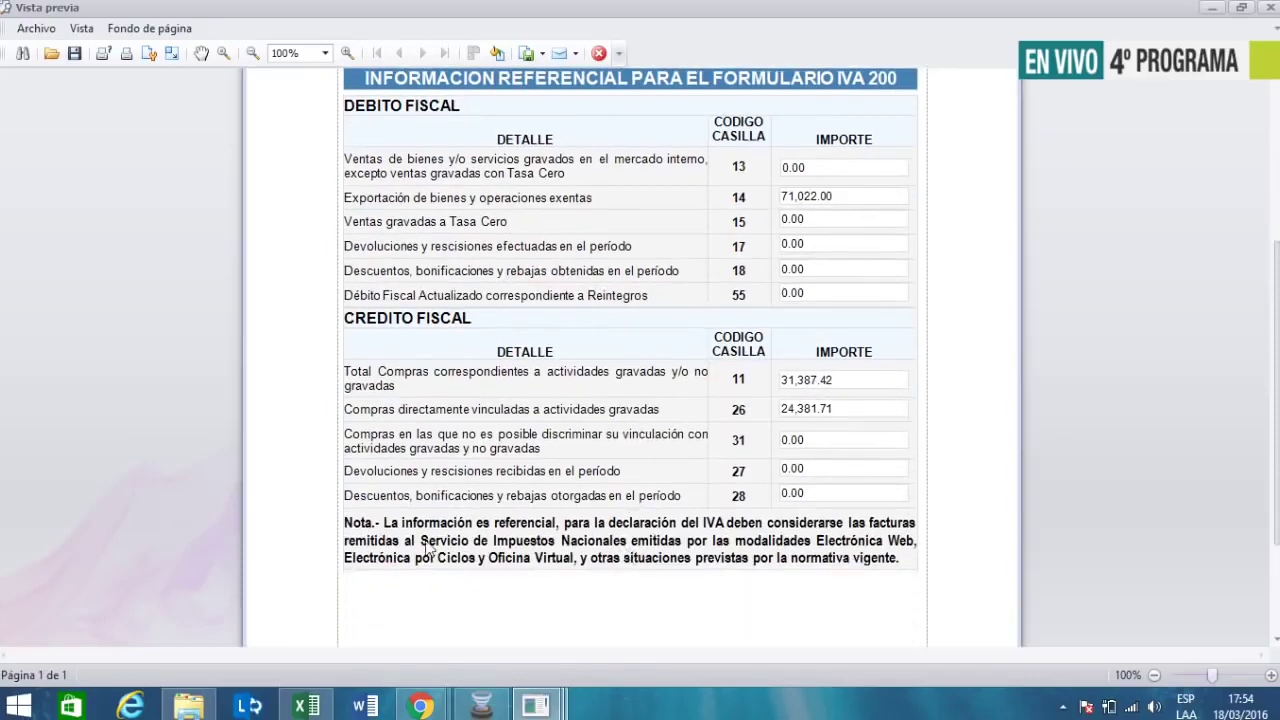
click(517, 524)
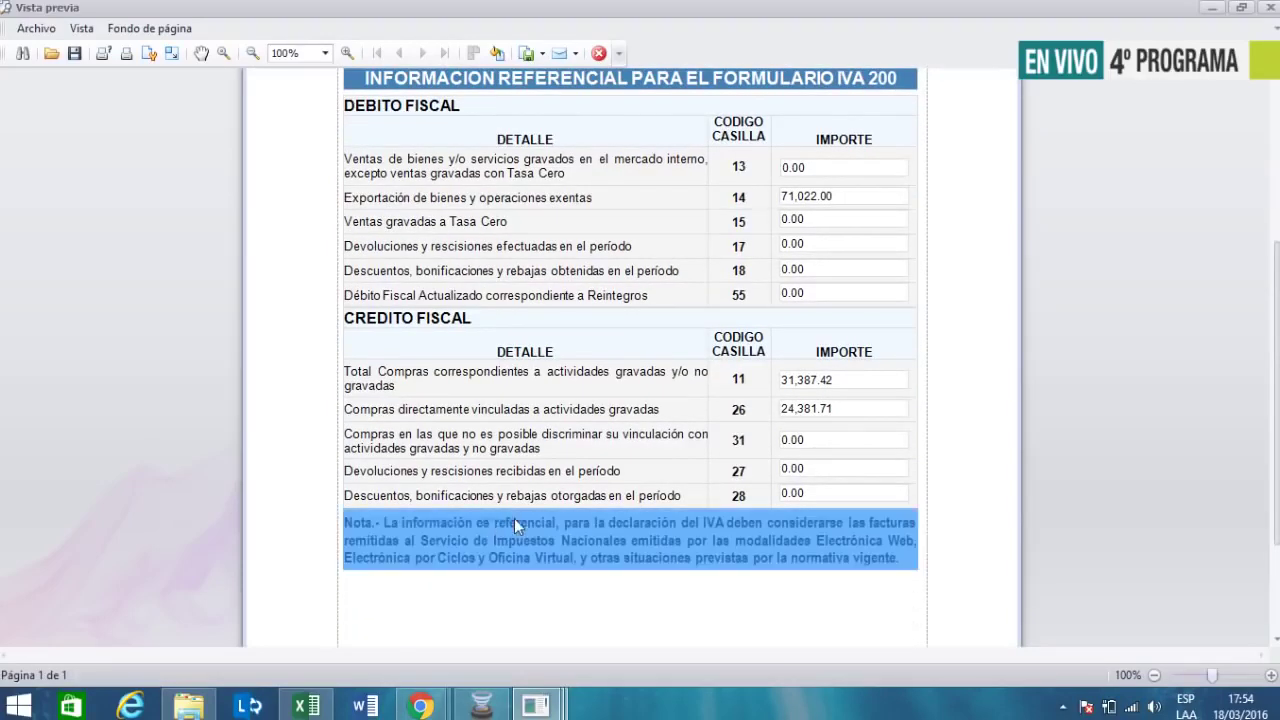
click(960, 457)
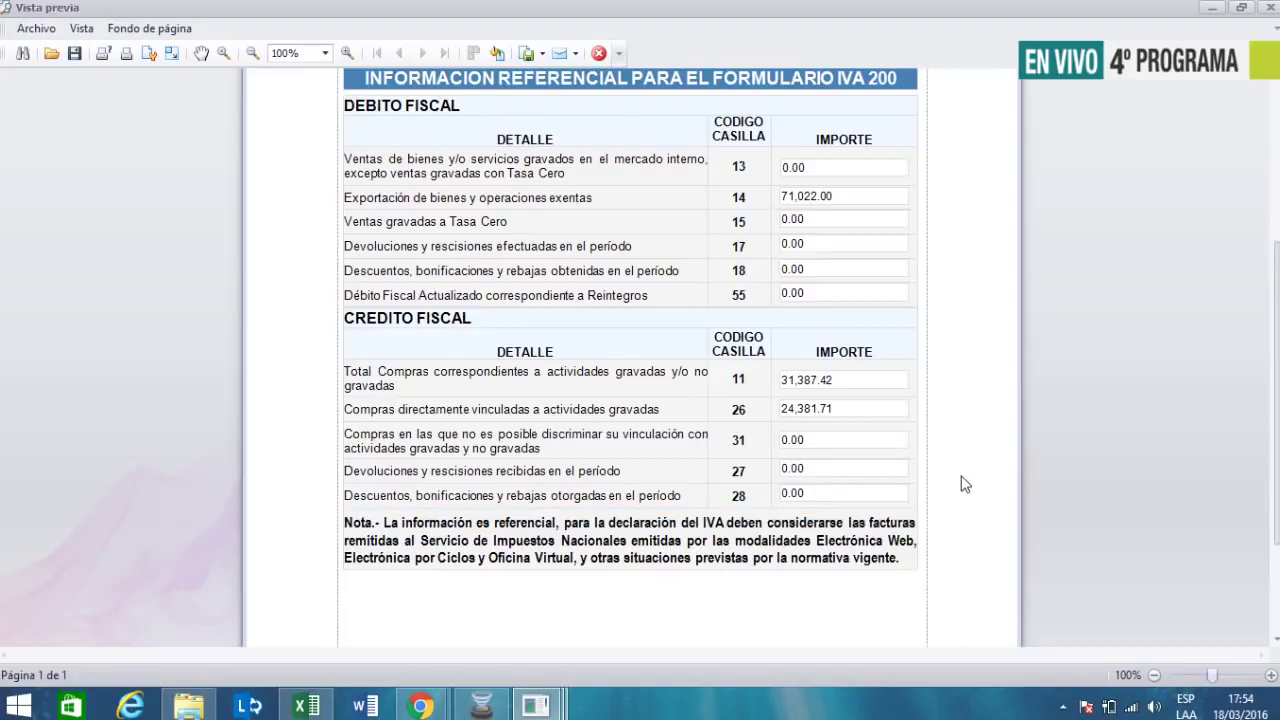
scroll(965, 485, up, 5)
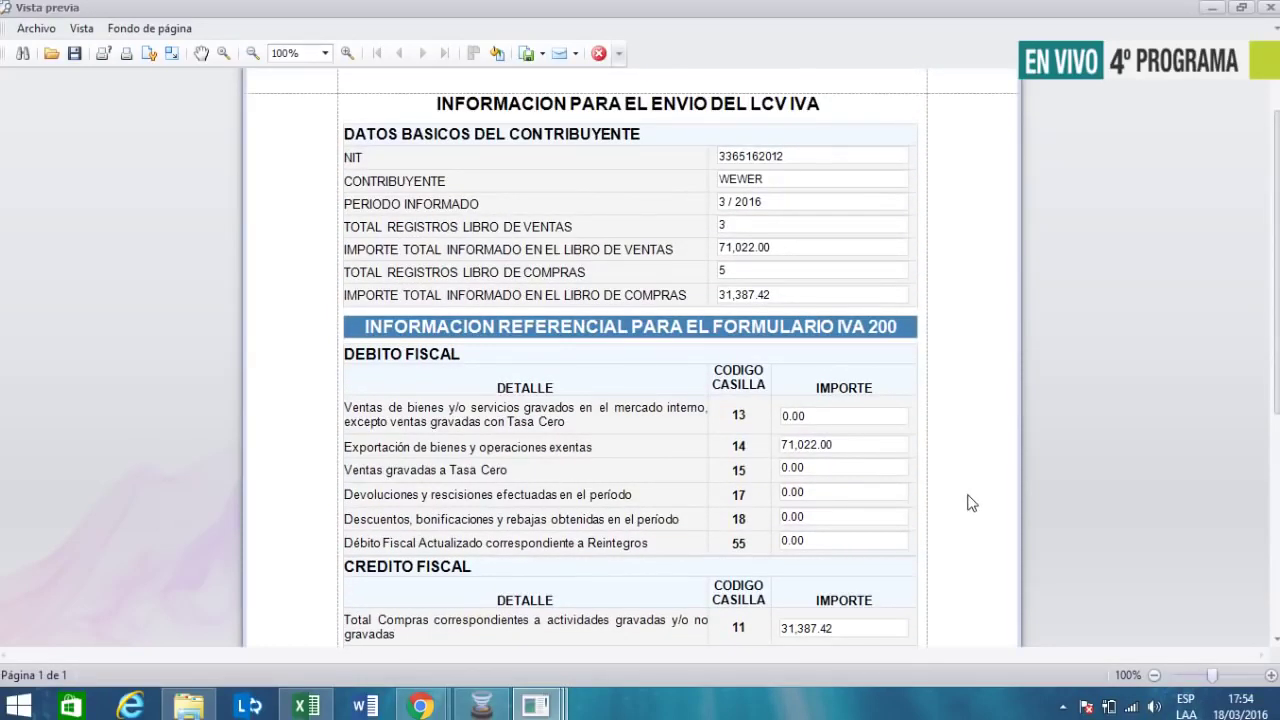
scroll(968, 503, down, 3)
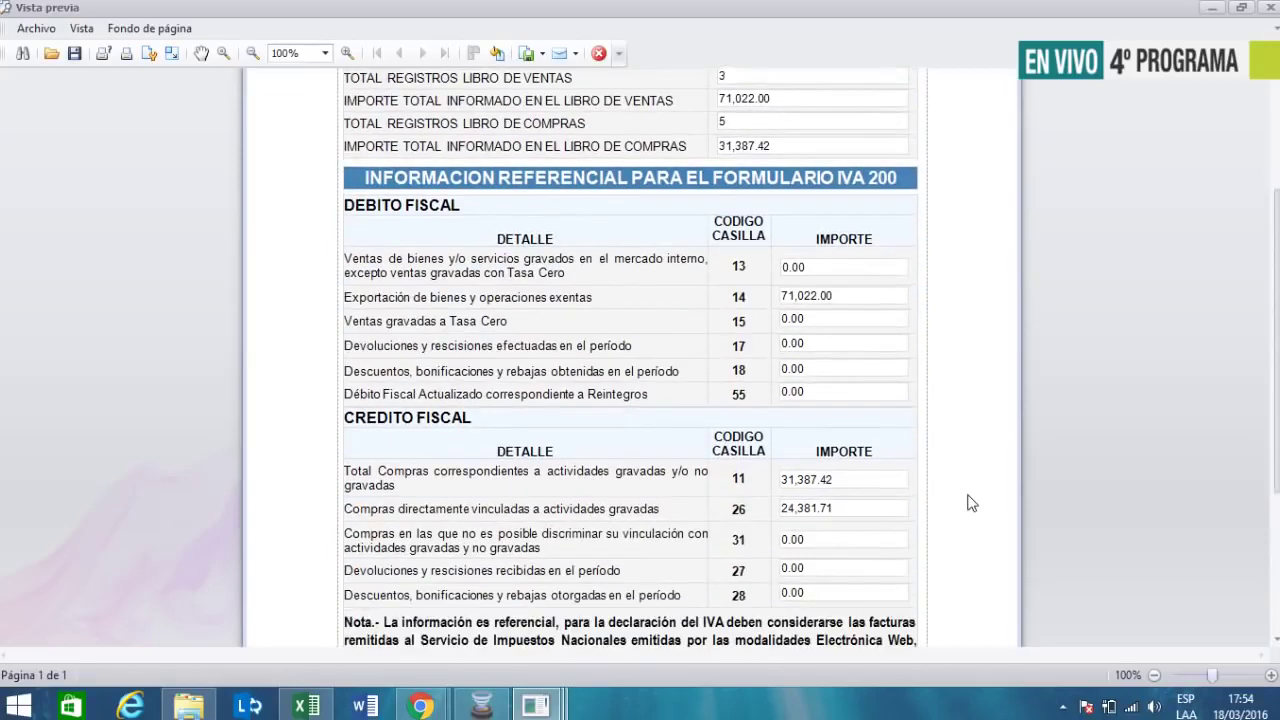
scroll(970, 503, down, 1)
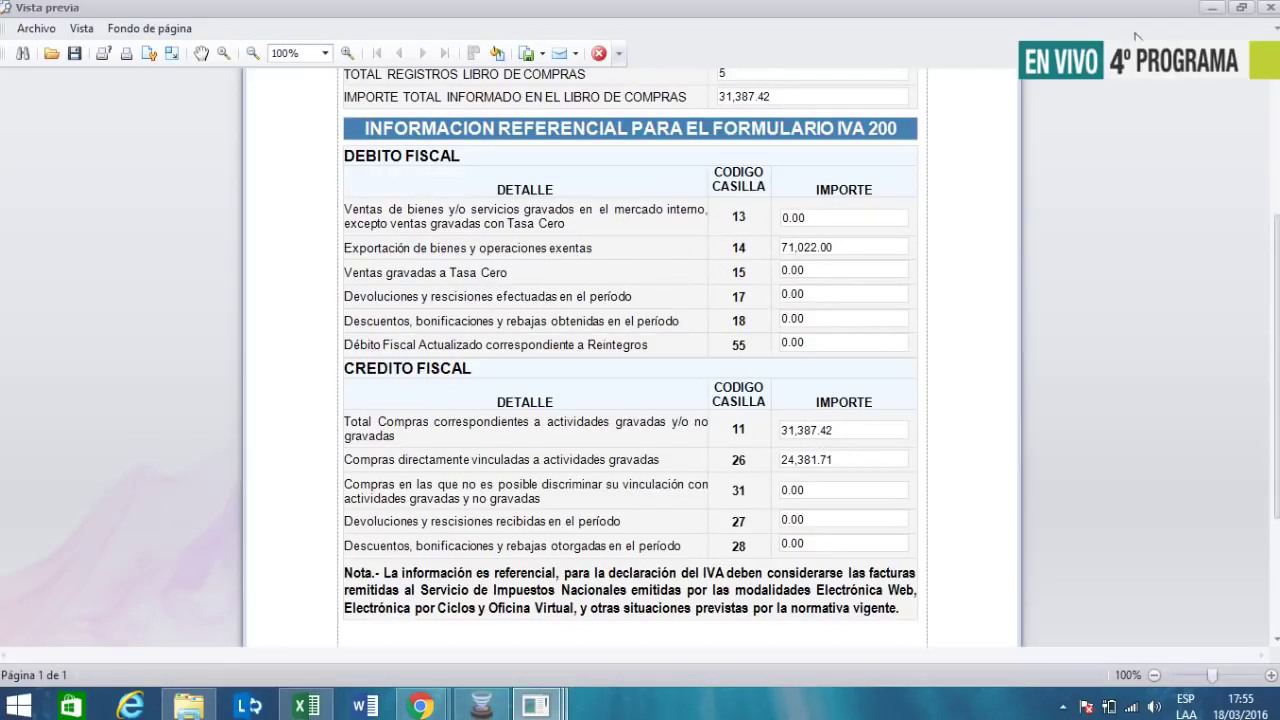
click(1268, 10)
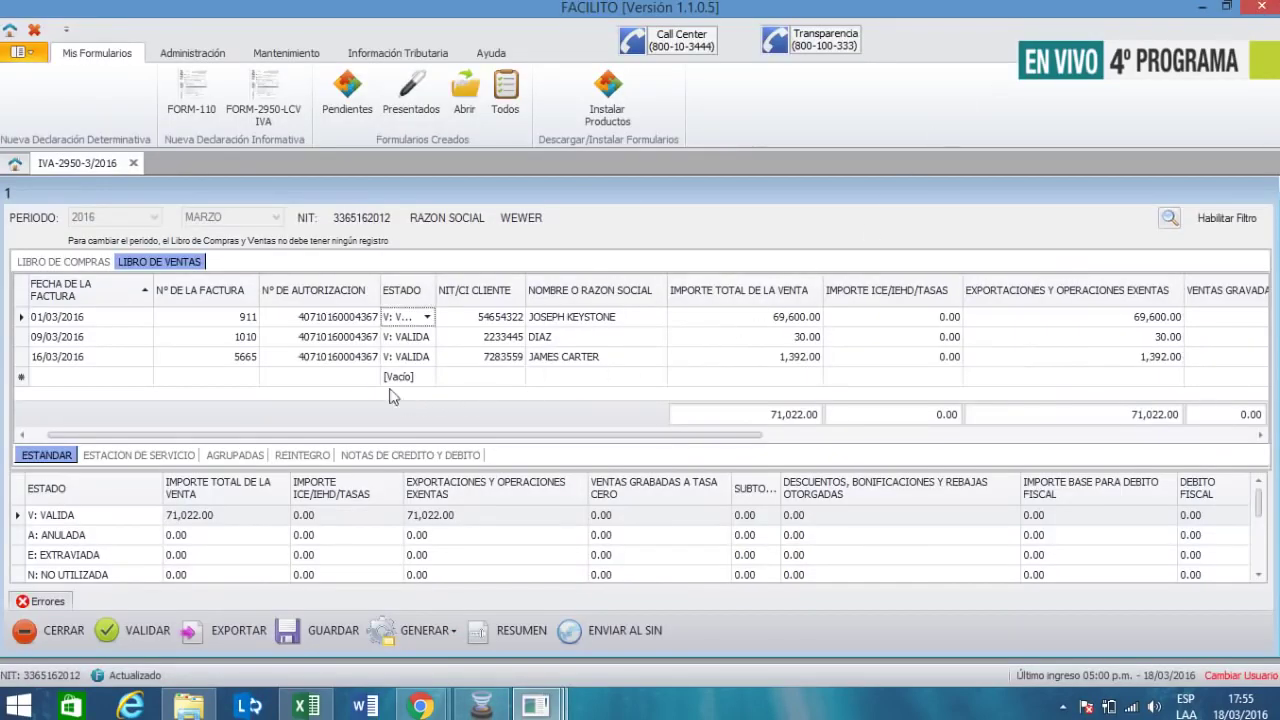
click(322, 382)
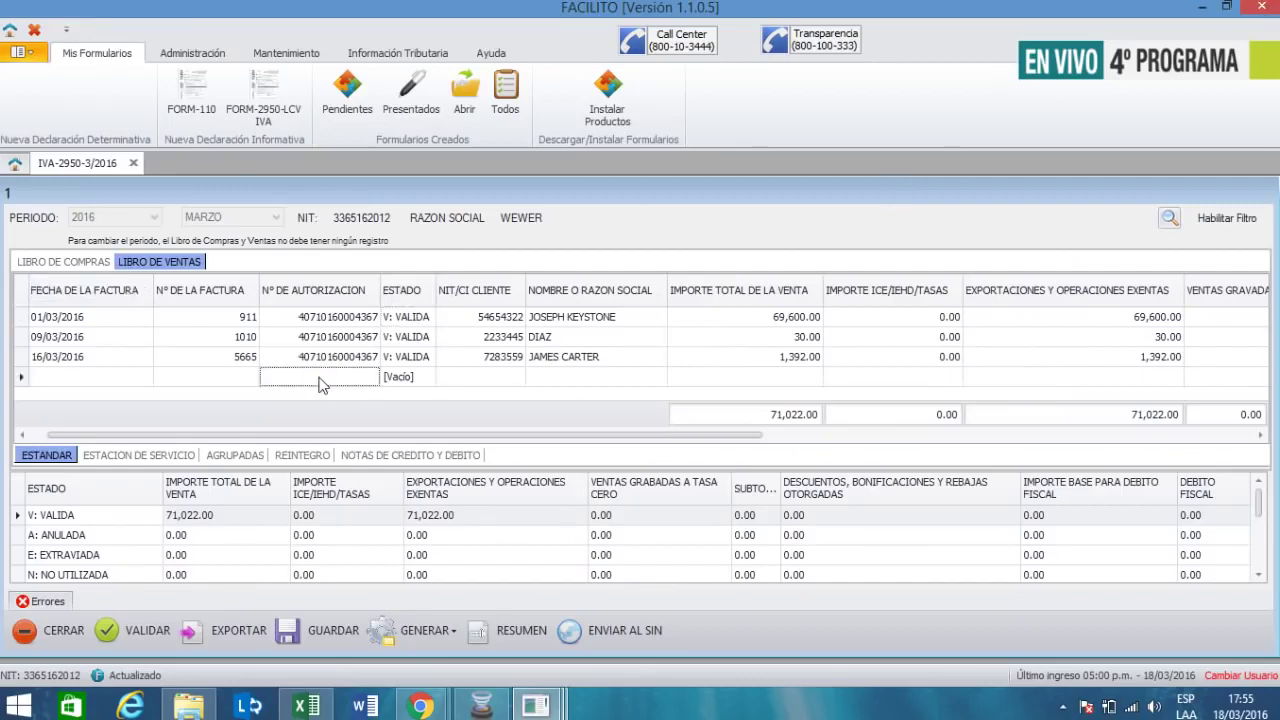
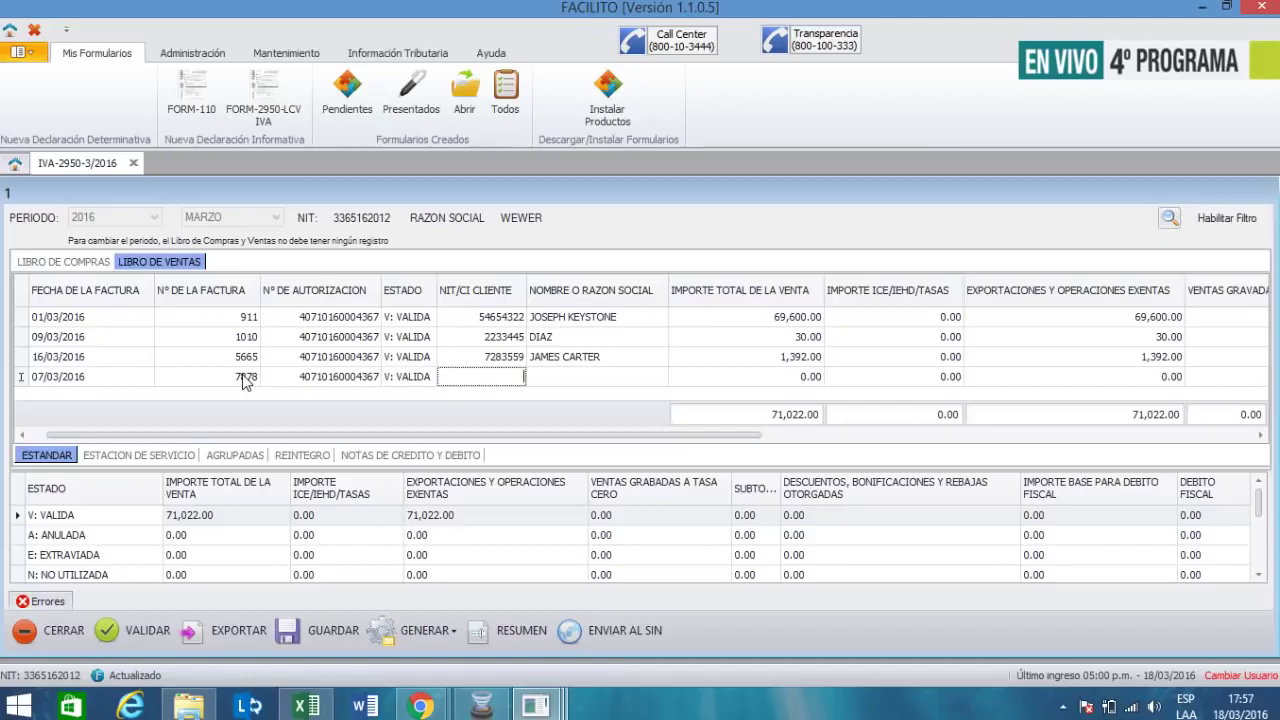
- Enter the client's NIT, the client name and a 67,665.00 total for the 07/03/2016 sale
key(Tab)
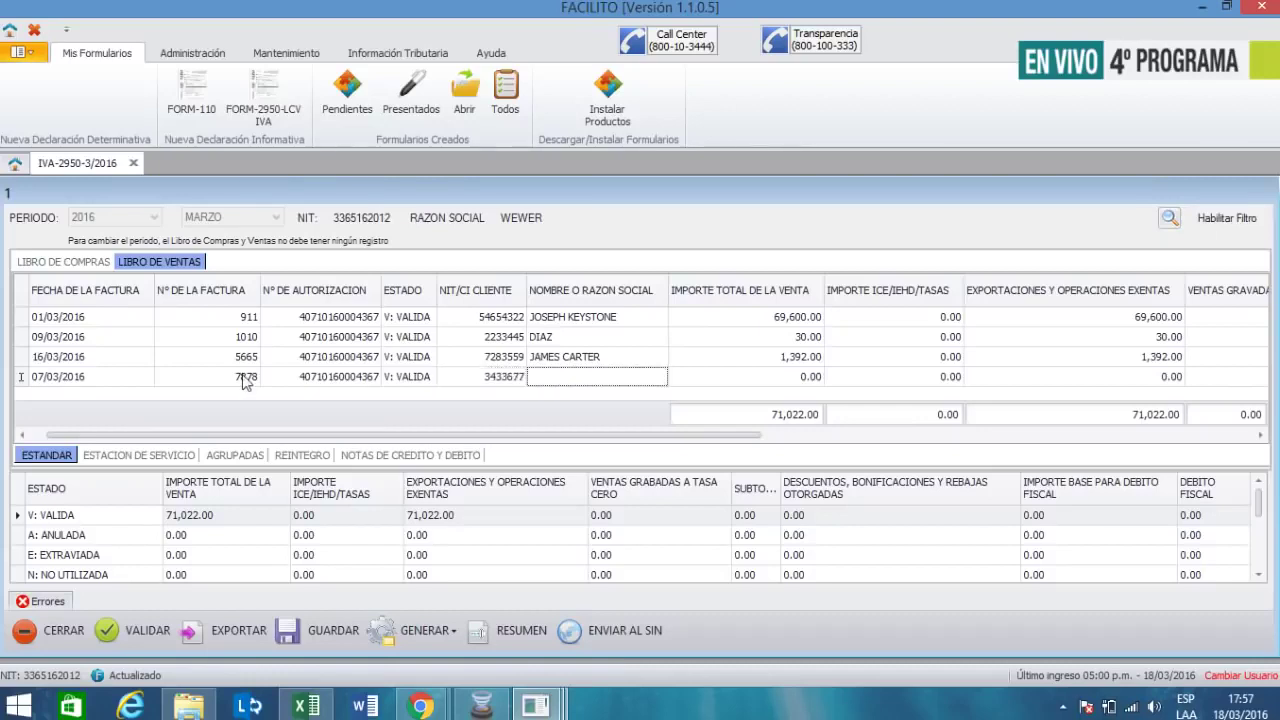
key(Tab)
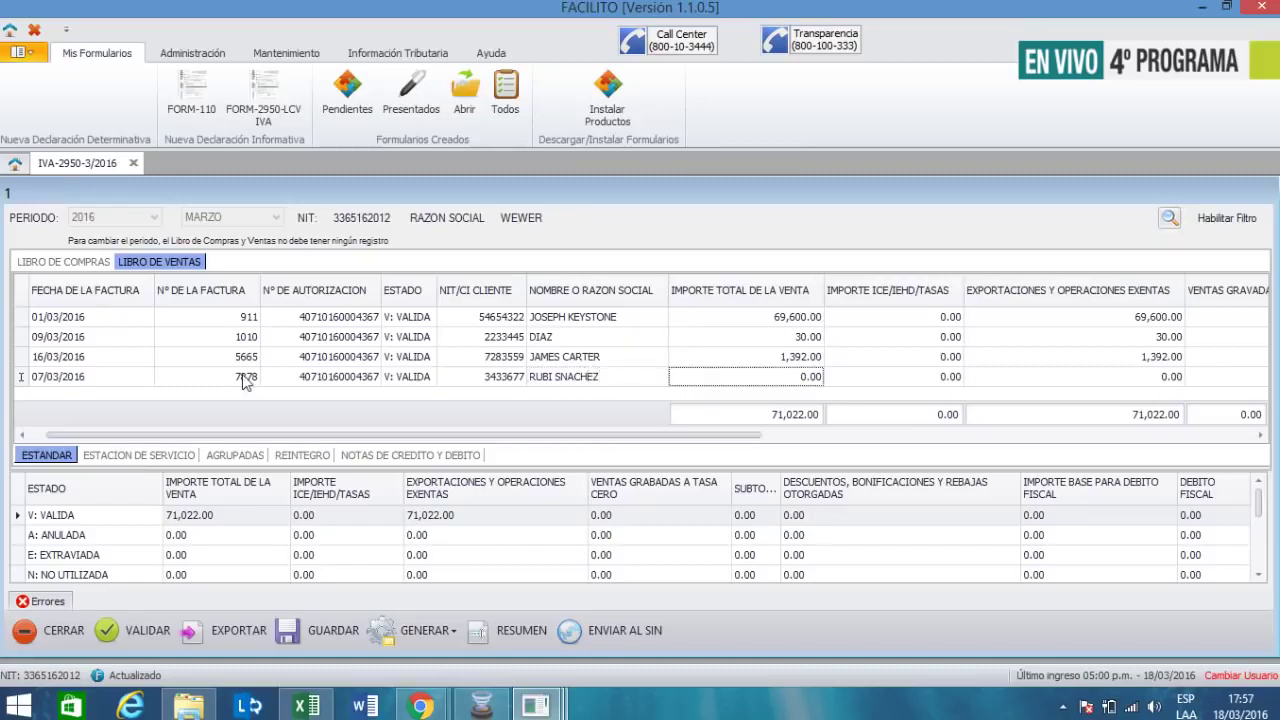
text(67665)
key(Tab)
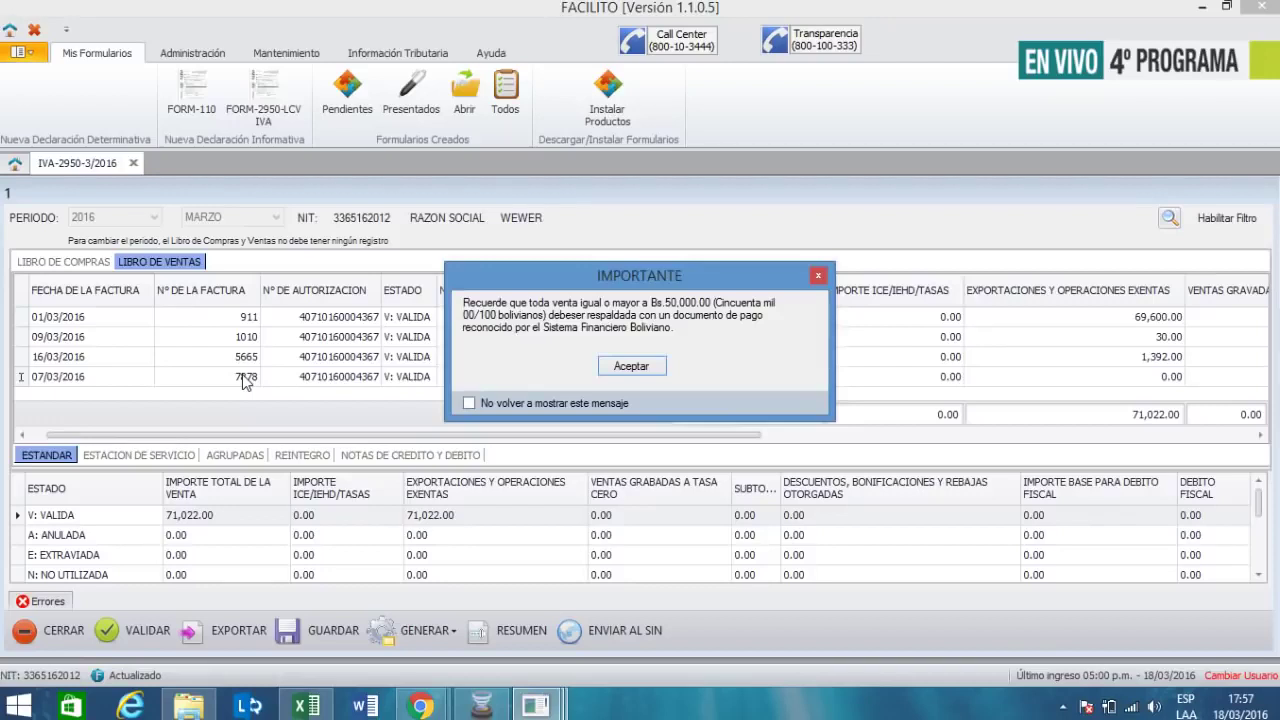
- Dismiss the large-sale warning and set the sale's Exportaciones amount to 0
key(Return)
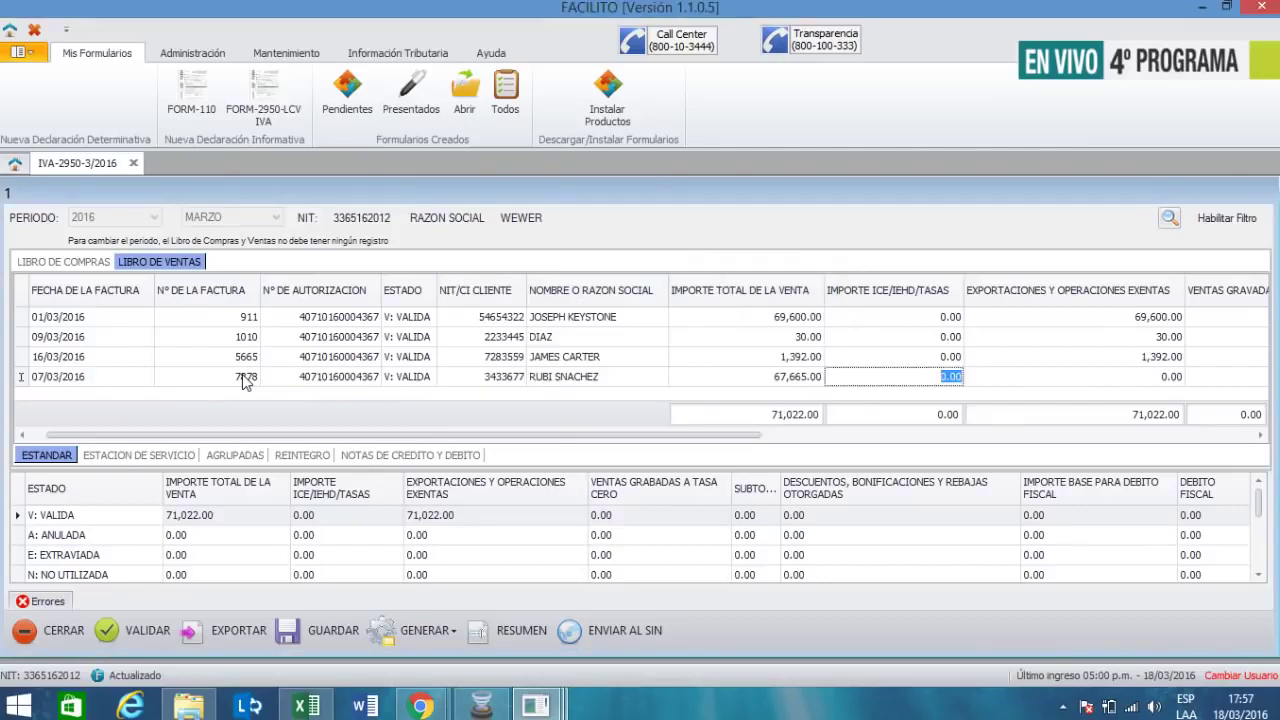
key(Tab)
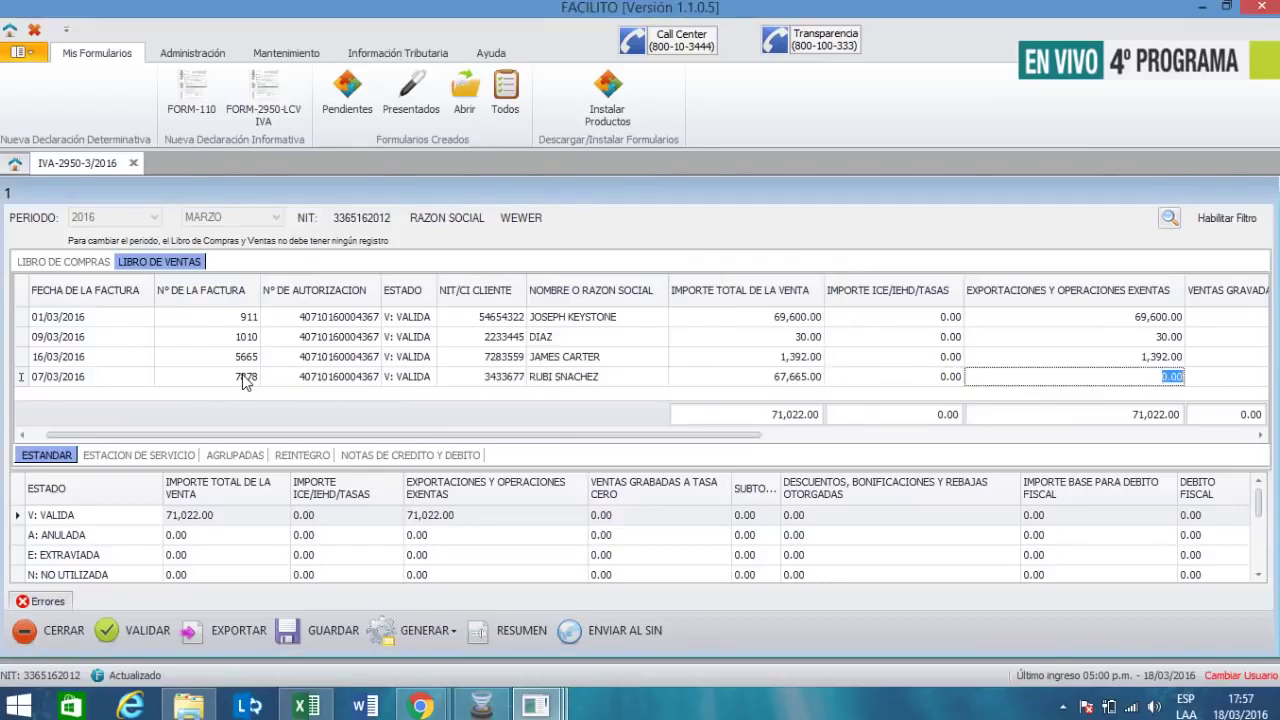
text(67665)
key(Tab)
key(Tab)
key(Tab)
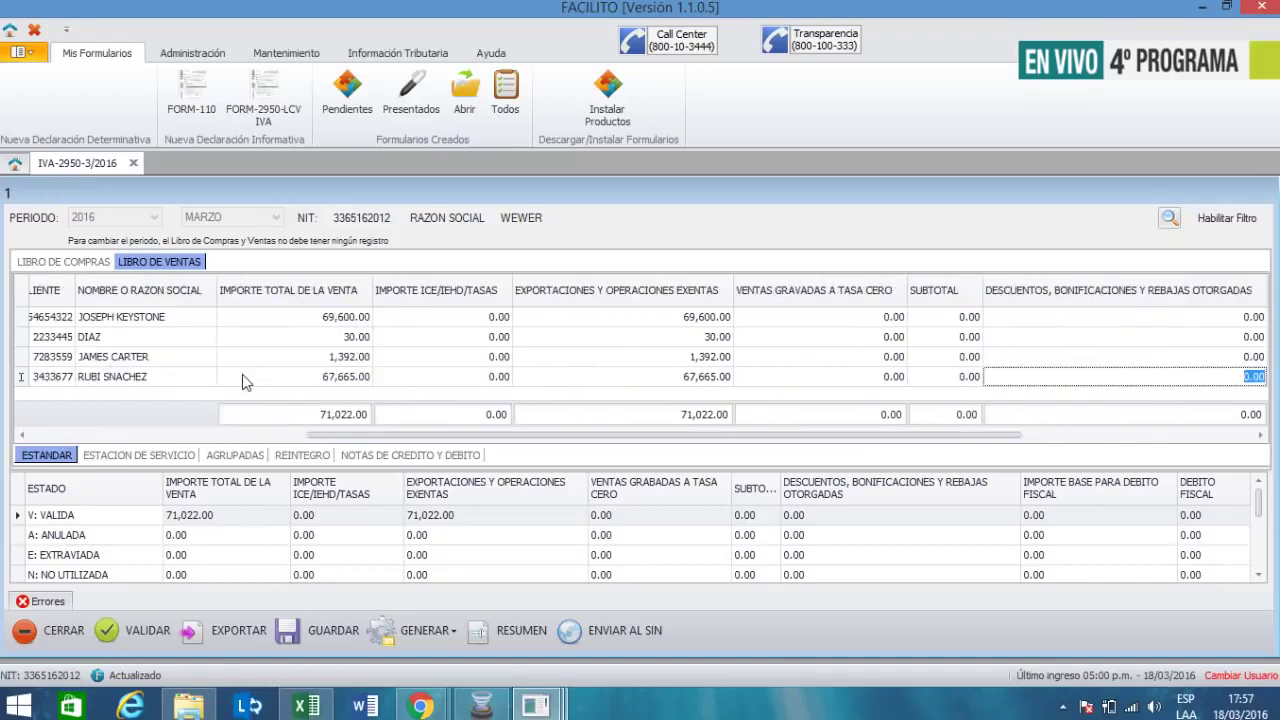
key(Tab)
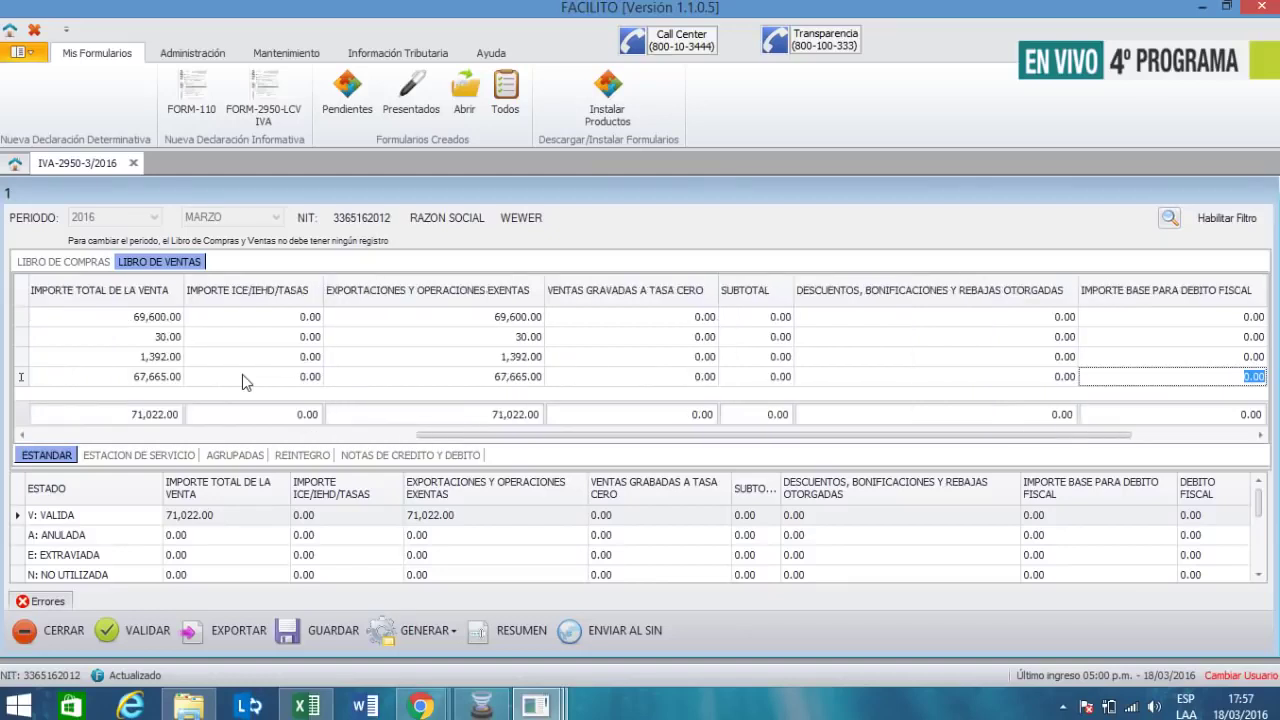
key(shift+Tab)
key(shift+Tab)
key(shift+Tab)
key(shift+Tab)
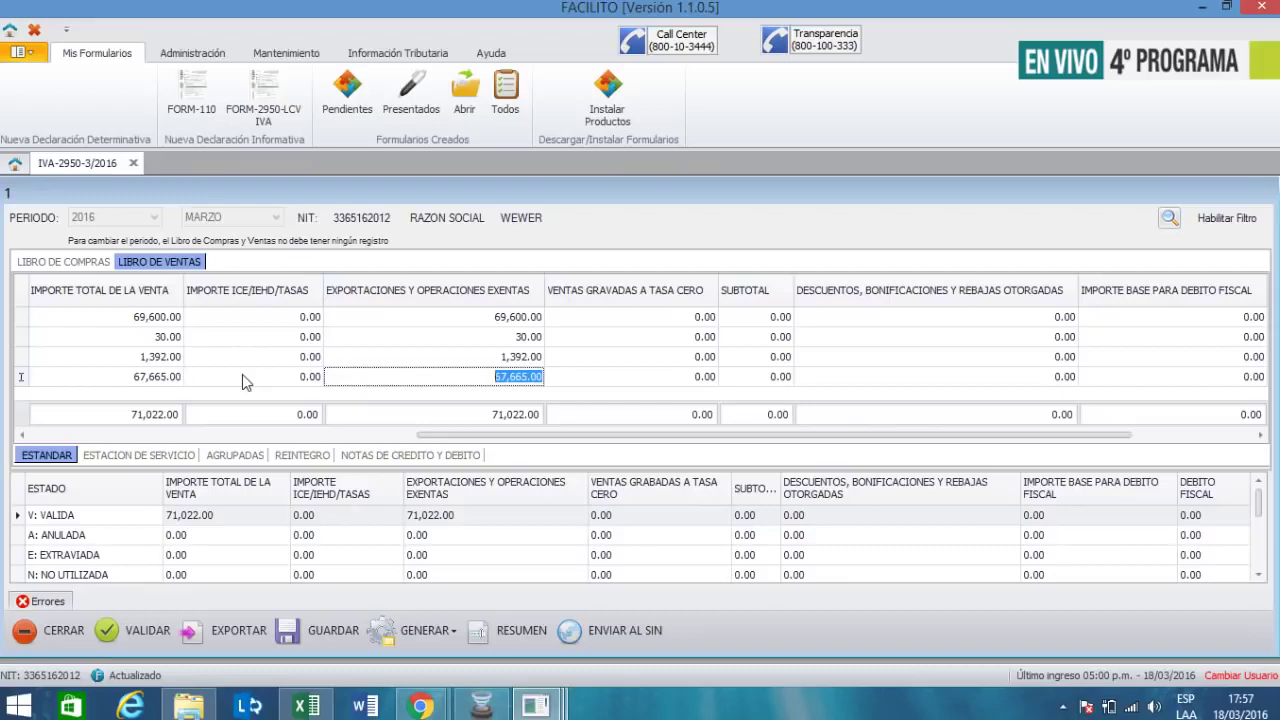
text(0)
key(Tab)
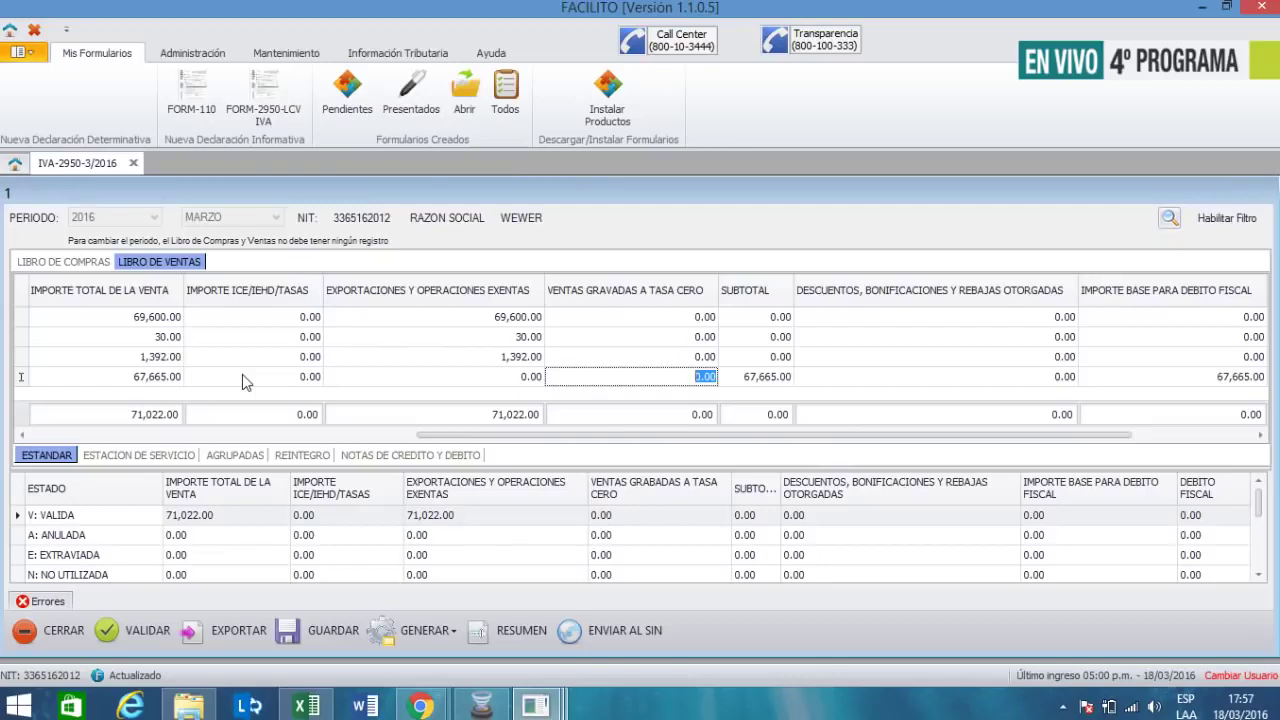
- Book 67,665.00 as Ventas Gravadas a Tasa Cero and commit the row
text(67665)
key(Tab)
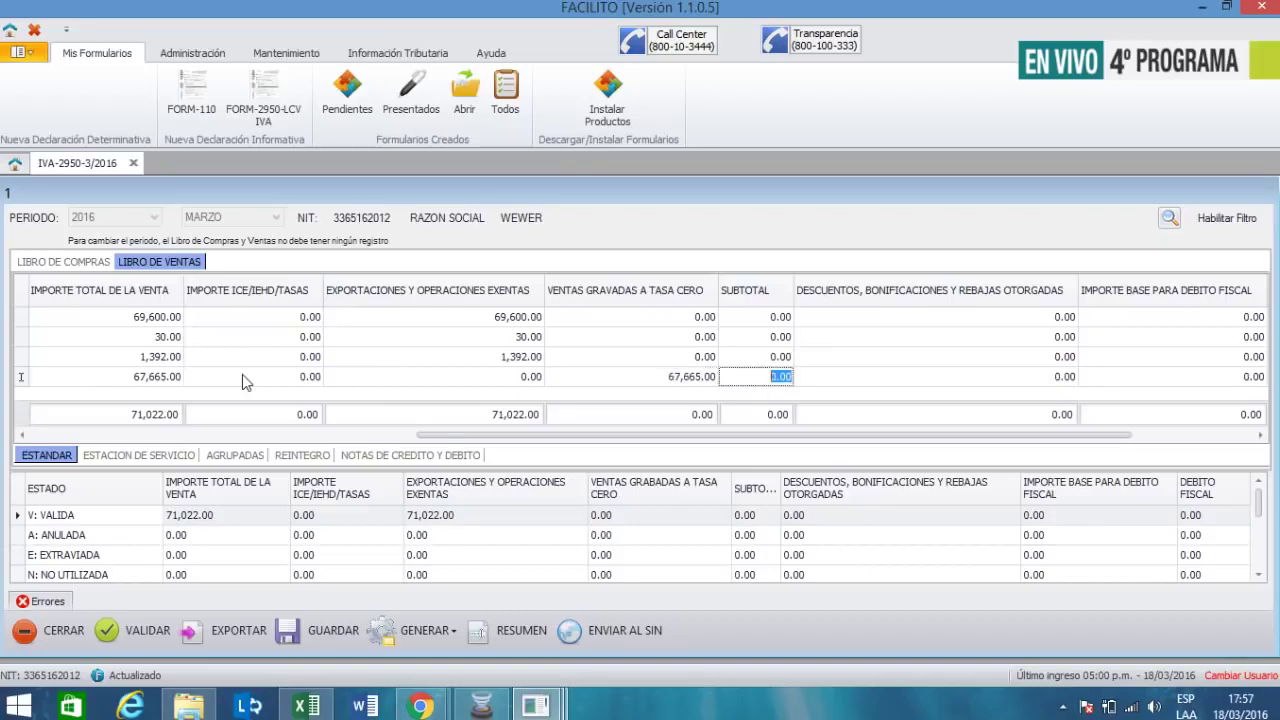
key(Tab)
key(Tab)
key(Tab)
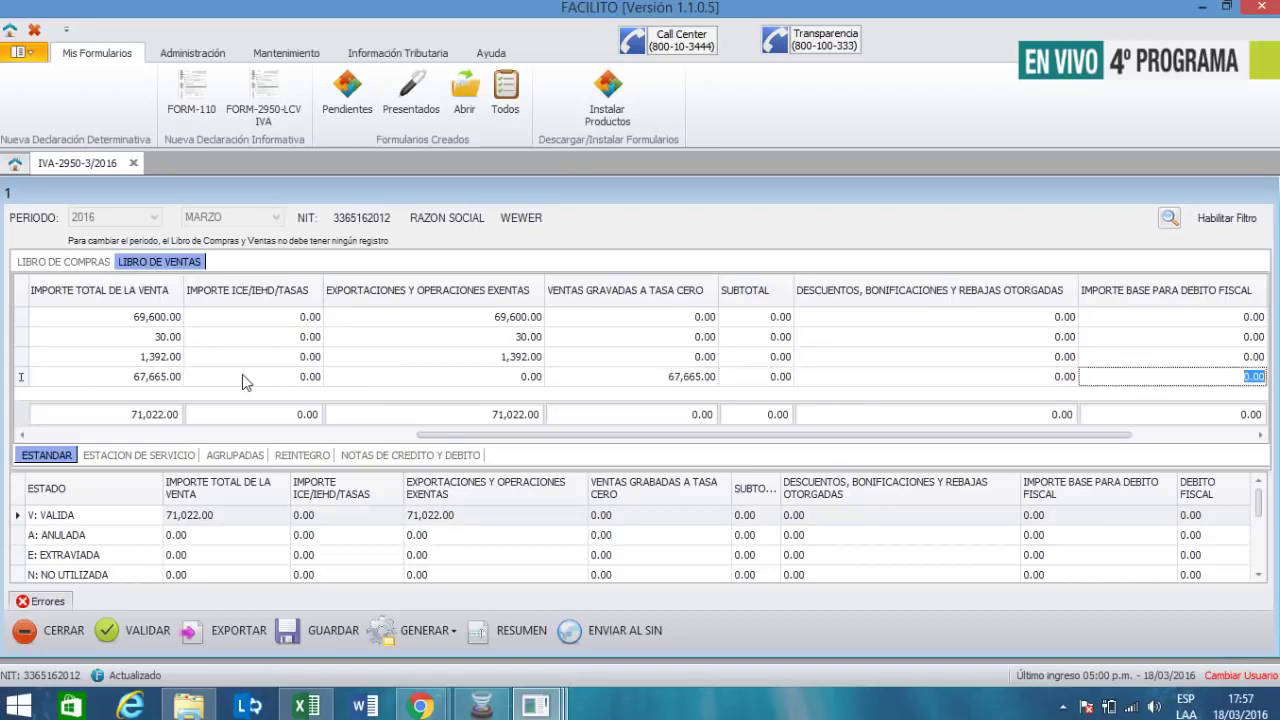
key(Tab)
key(Tab)
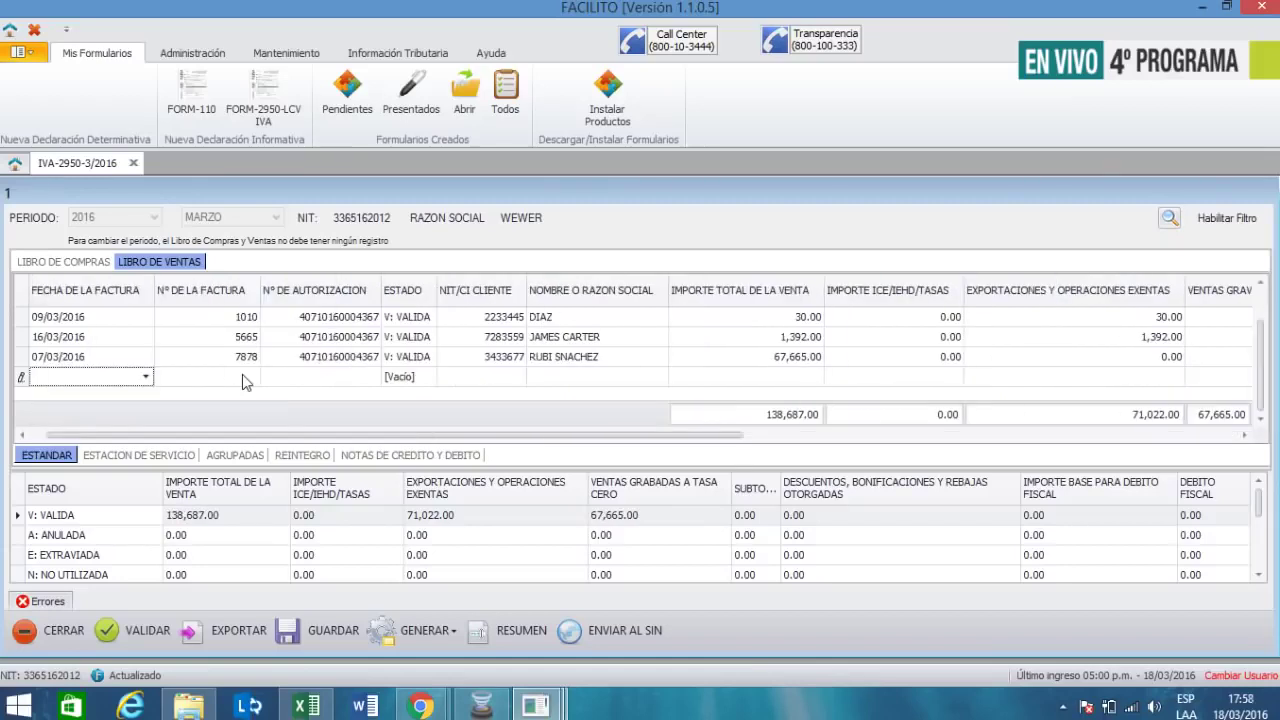
- Start a new sale dated 07/03/2016 with invoice number 767 and the suggested authorisation number
click(146, 376)
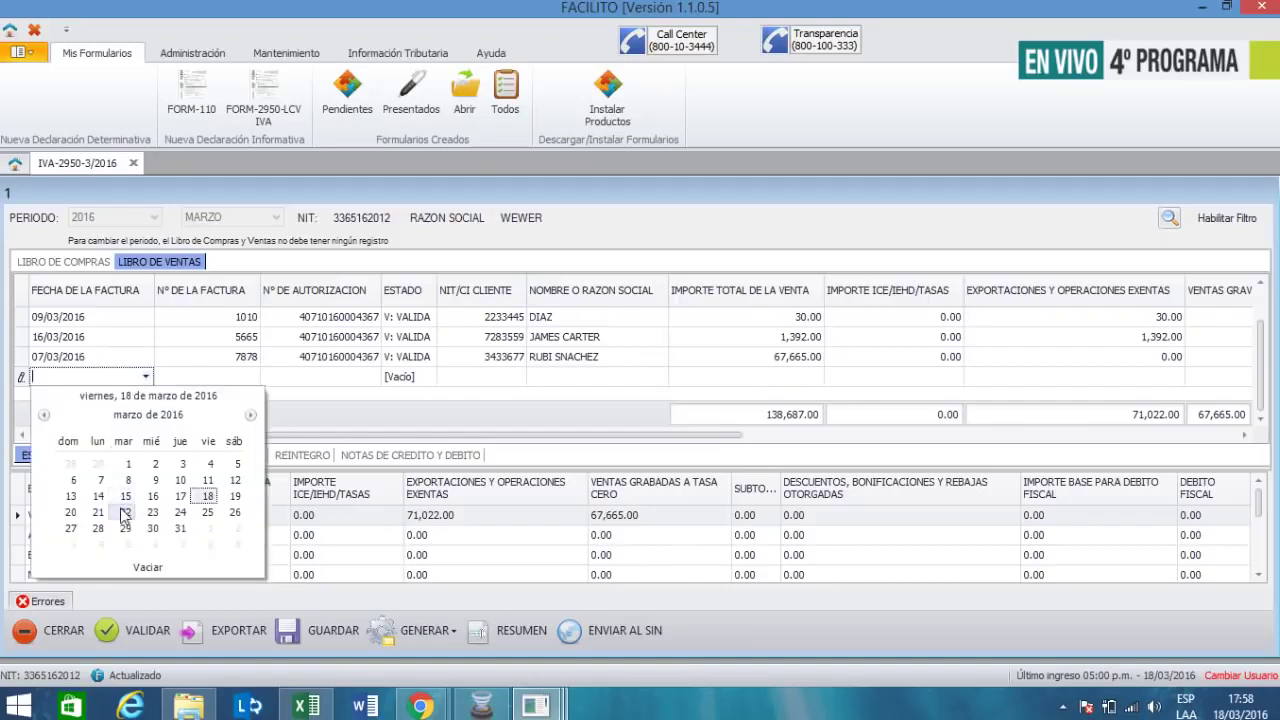
click(101, 481)
click(231, 373)
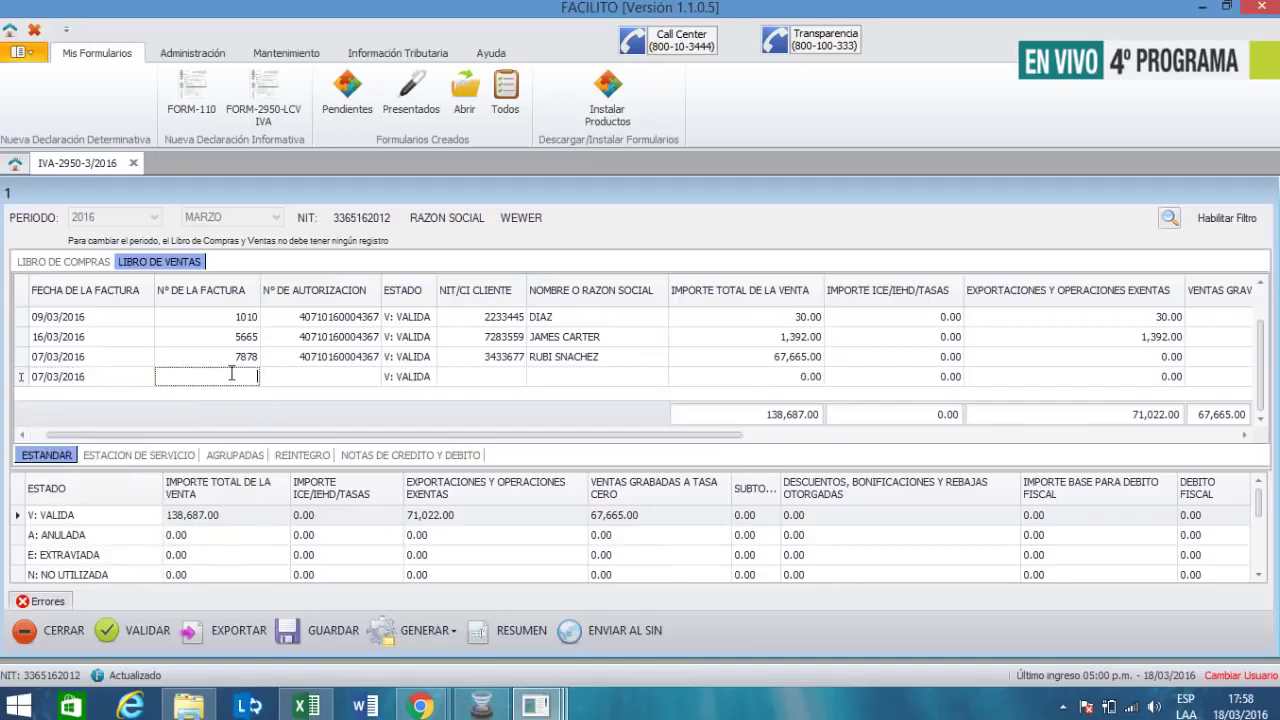
text(767)
click(331, 379)
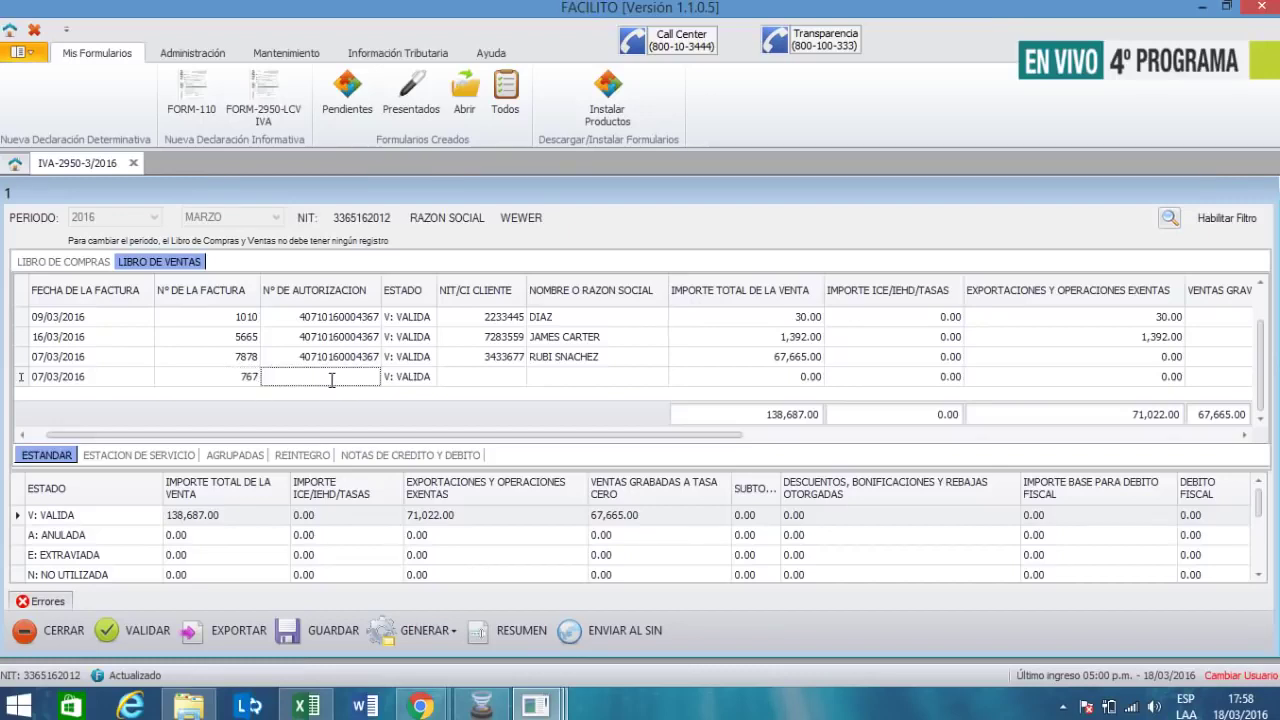
text(40710160004367)
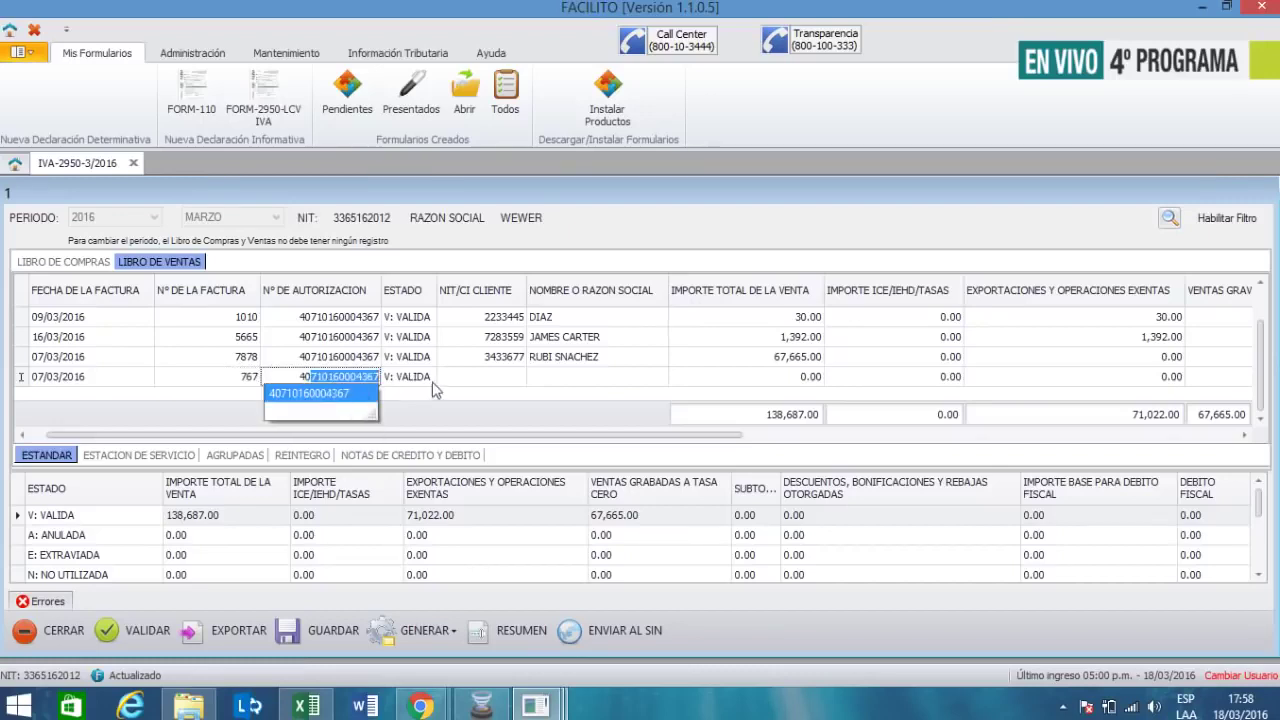
key(Tab)
- Enter the new client's NIT and name with a 59.00 sale total
click(479, 376)
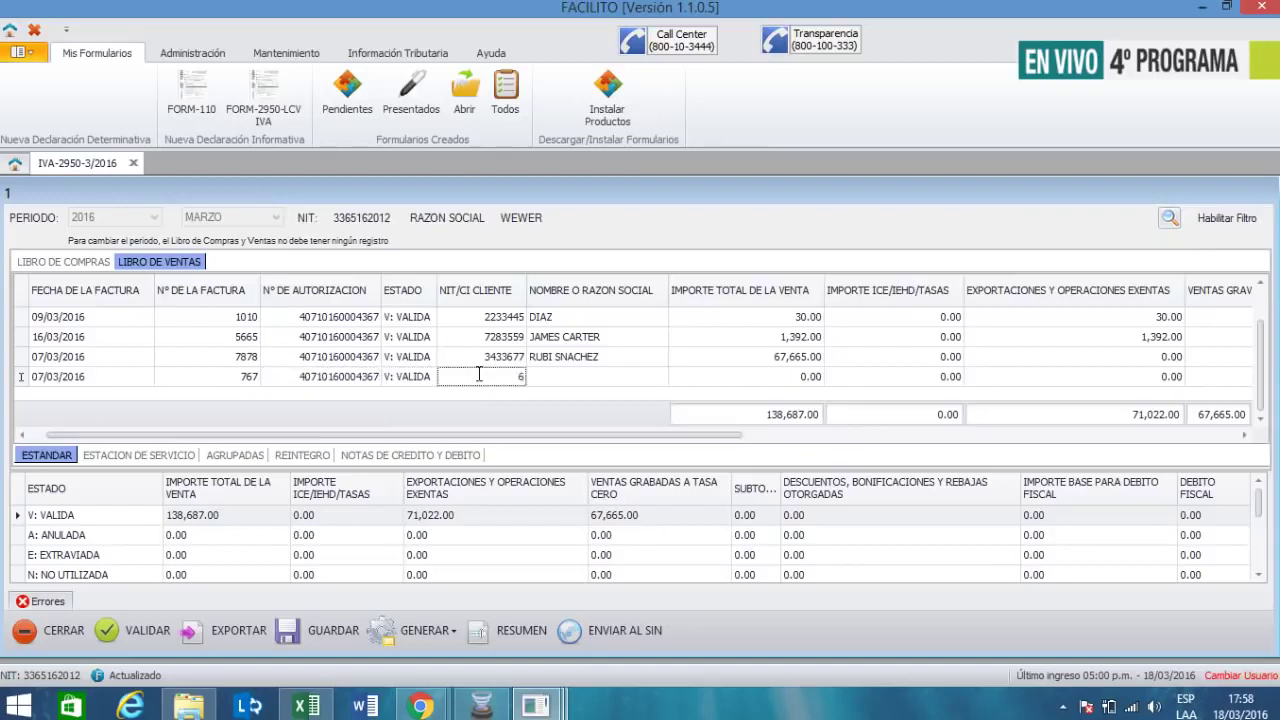
click(559, 377)
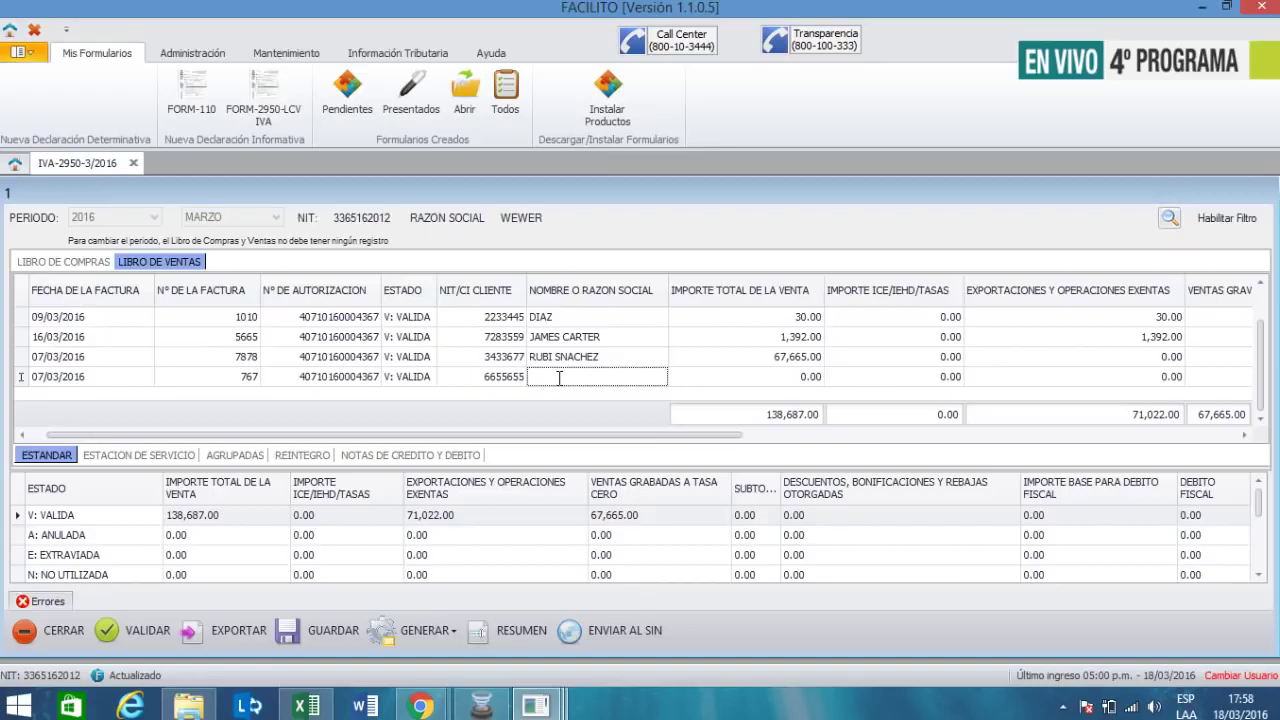
text(J)
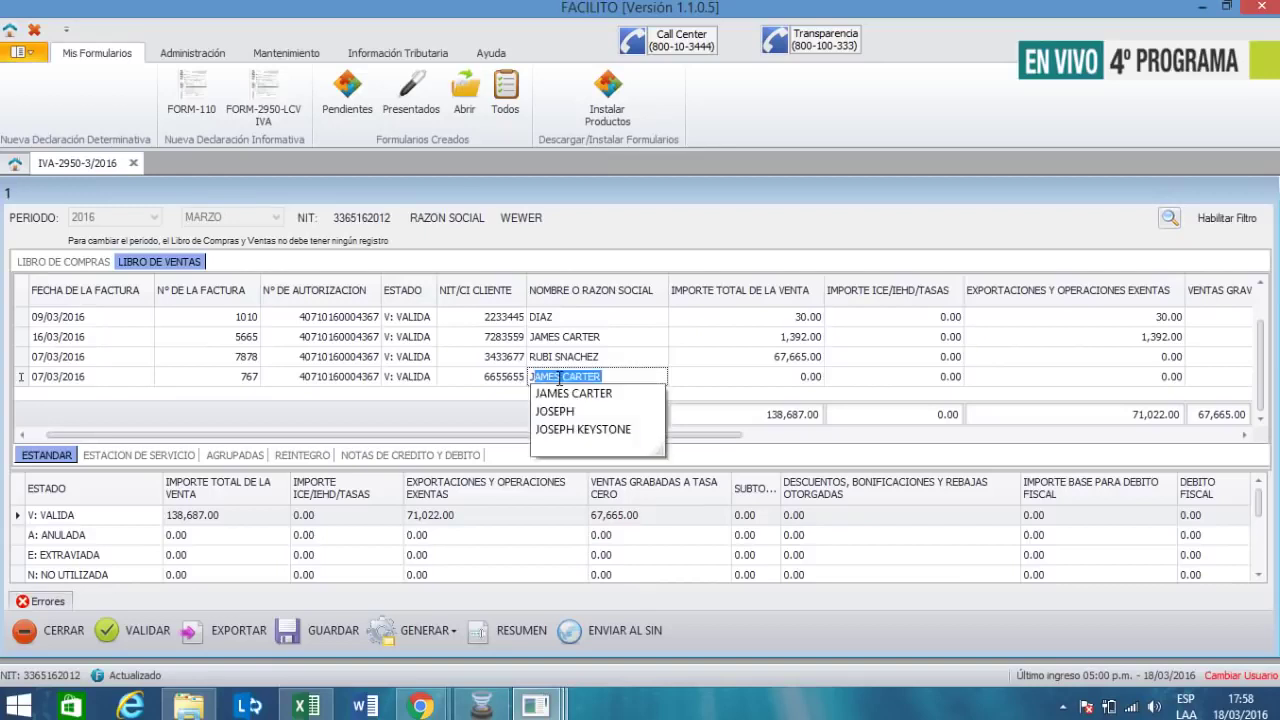
key(BackSpace)
key(BackSpace)
text(APAZA)
key(Tab)
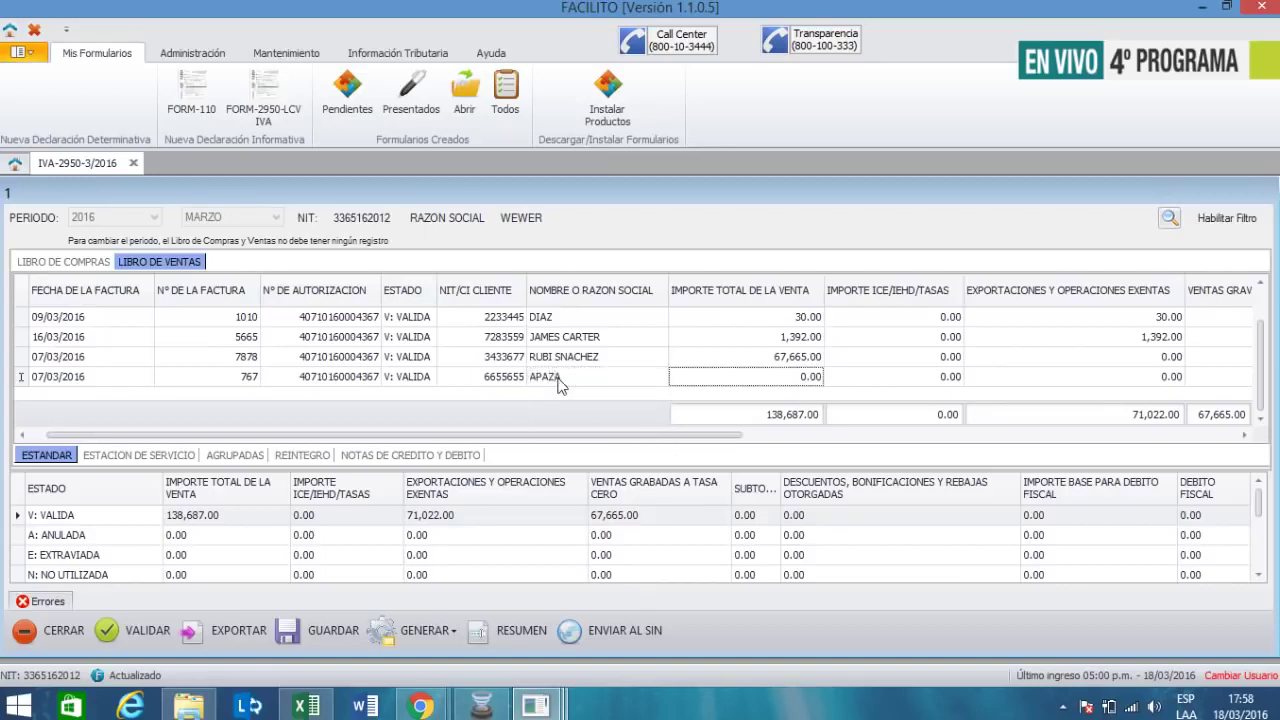
text(59)
key(Tab)
key(Tab)
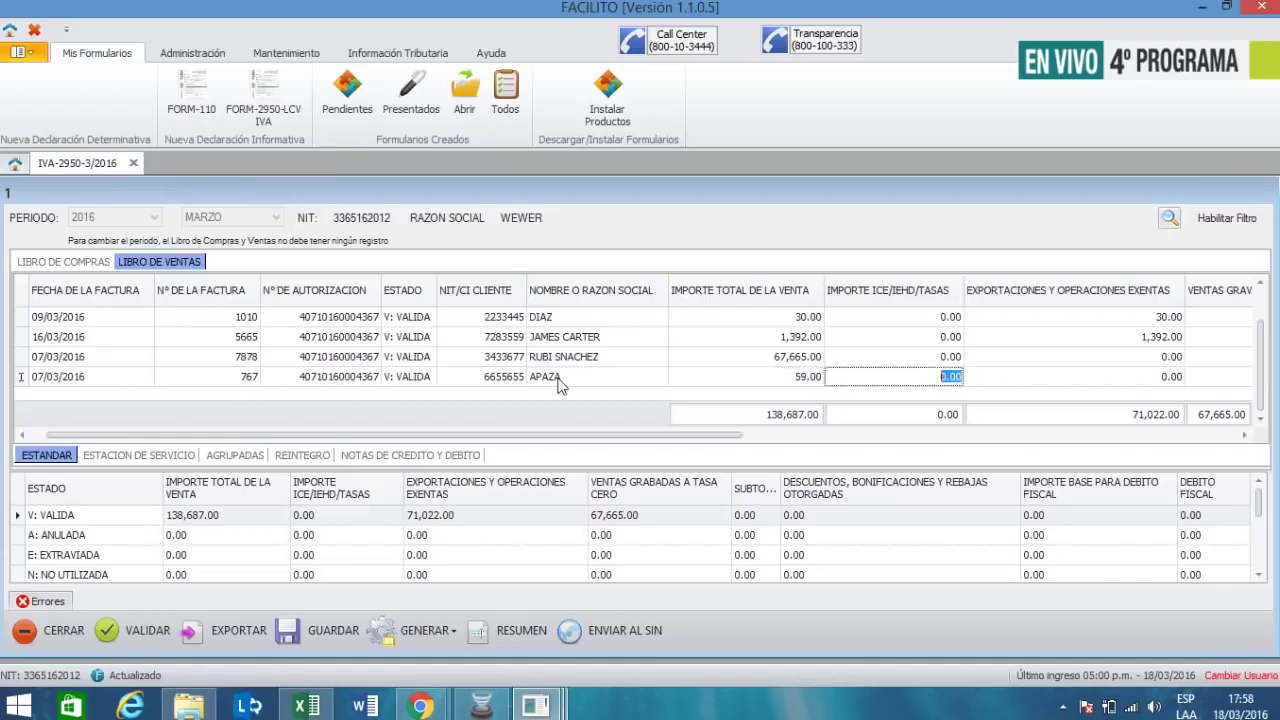
- Record 59 as zero-rate taxed sales and commit the invoice 767 row
key(Tab)
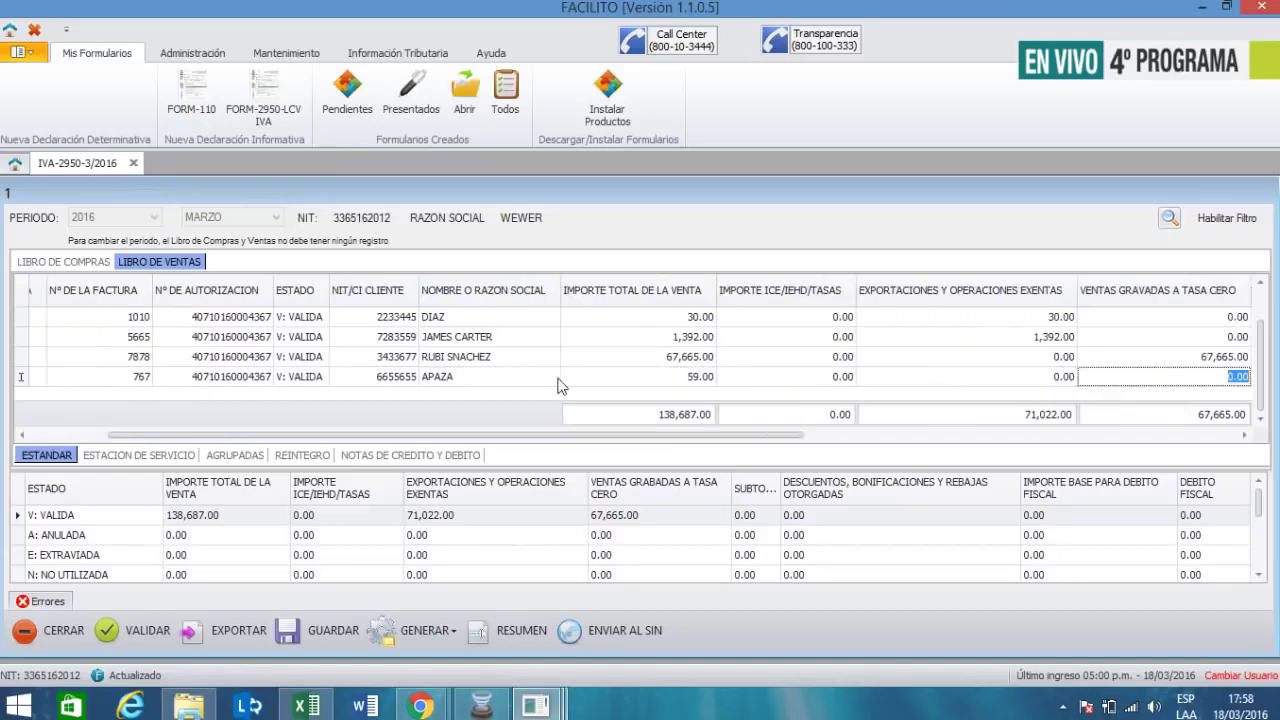
text(59)
key(Tab)
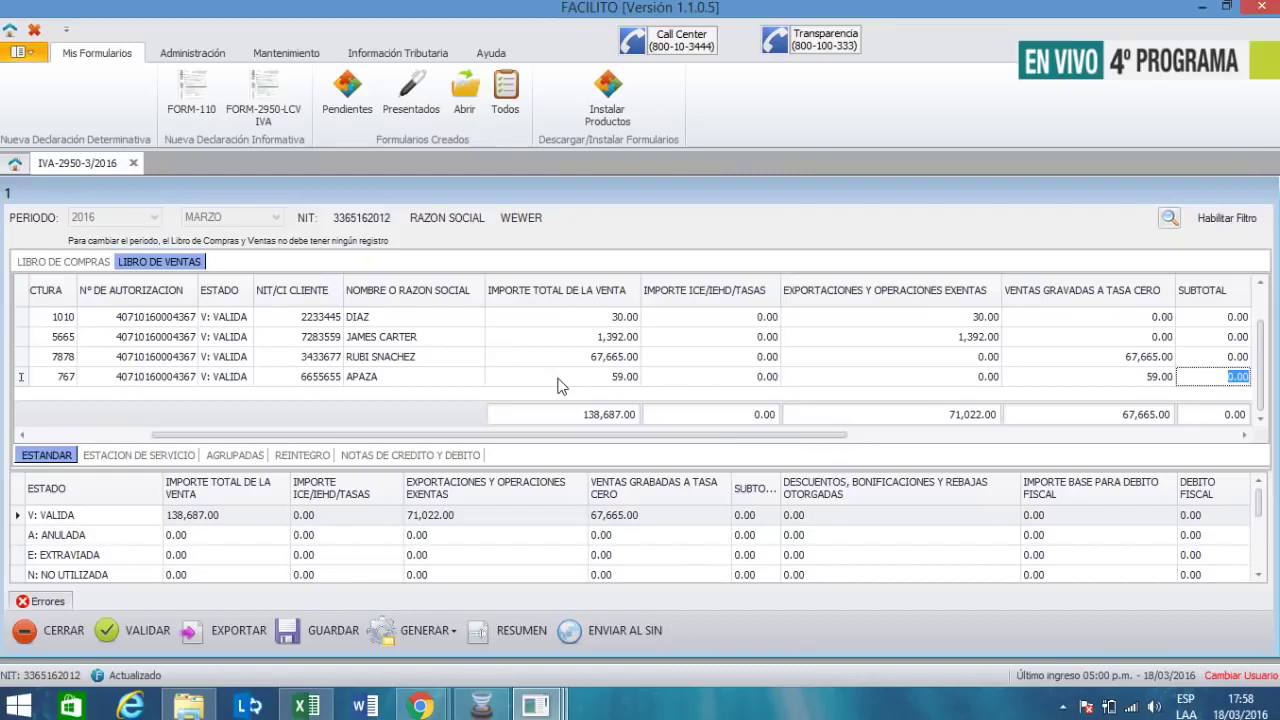
key(Tab)
key(Tab)
key(Tab)
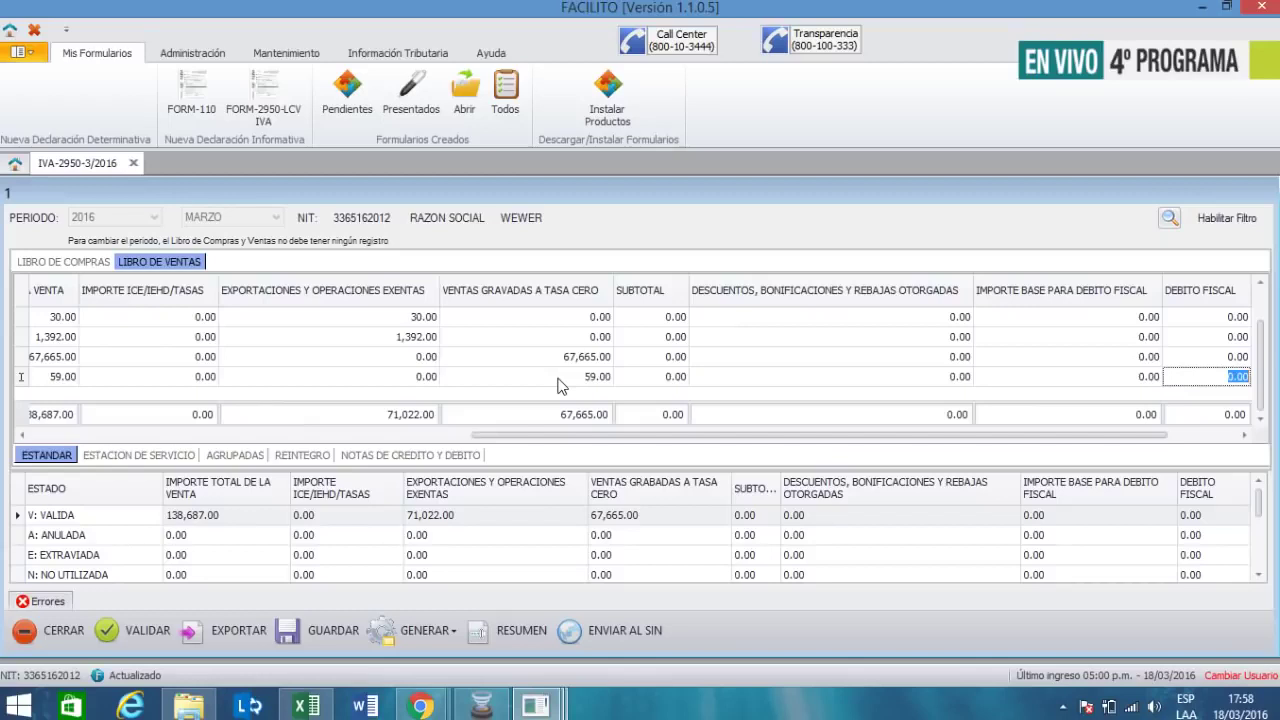
key(Tab)
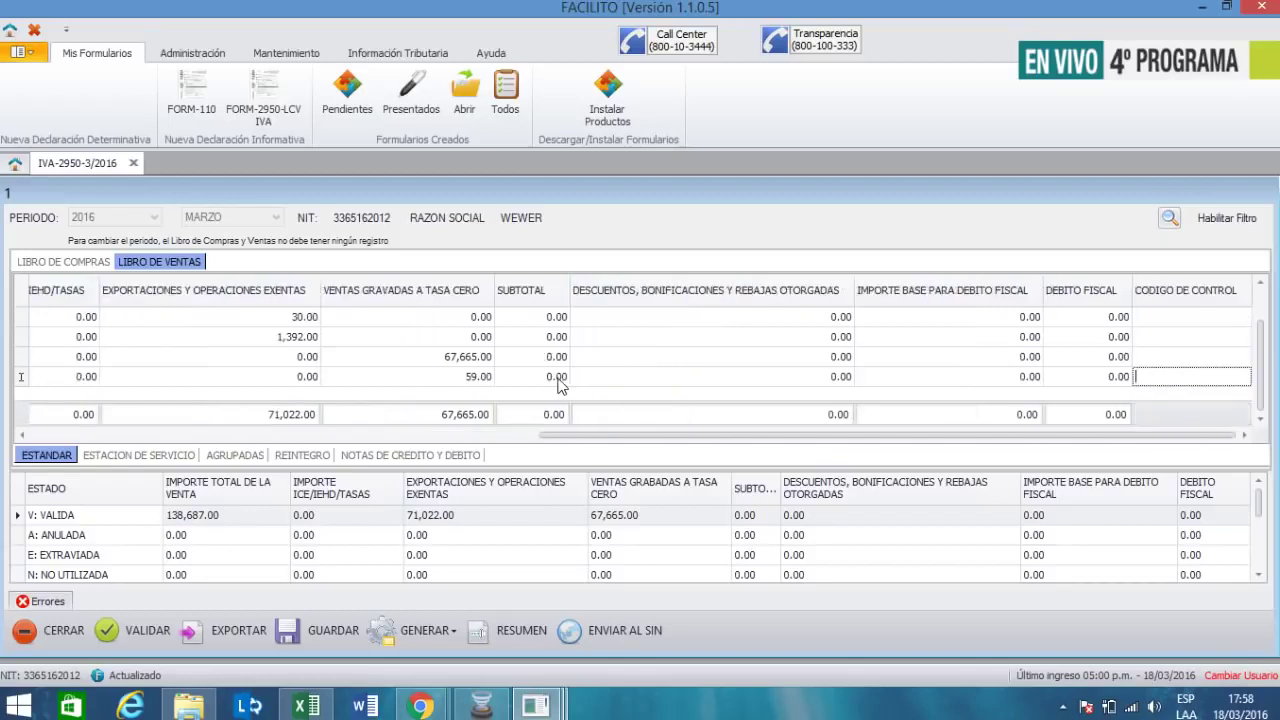
key(Tab)
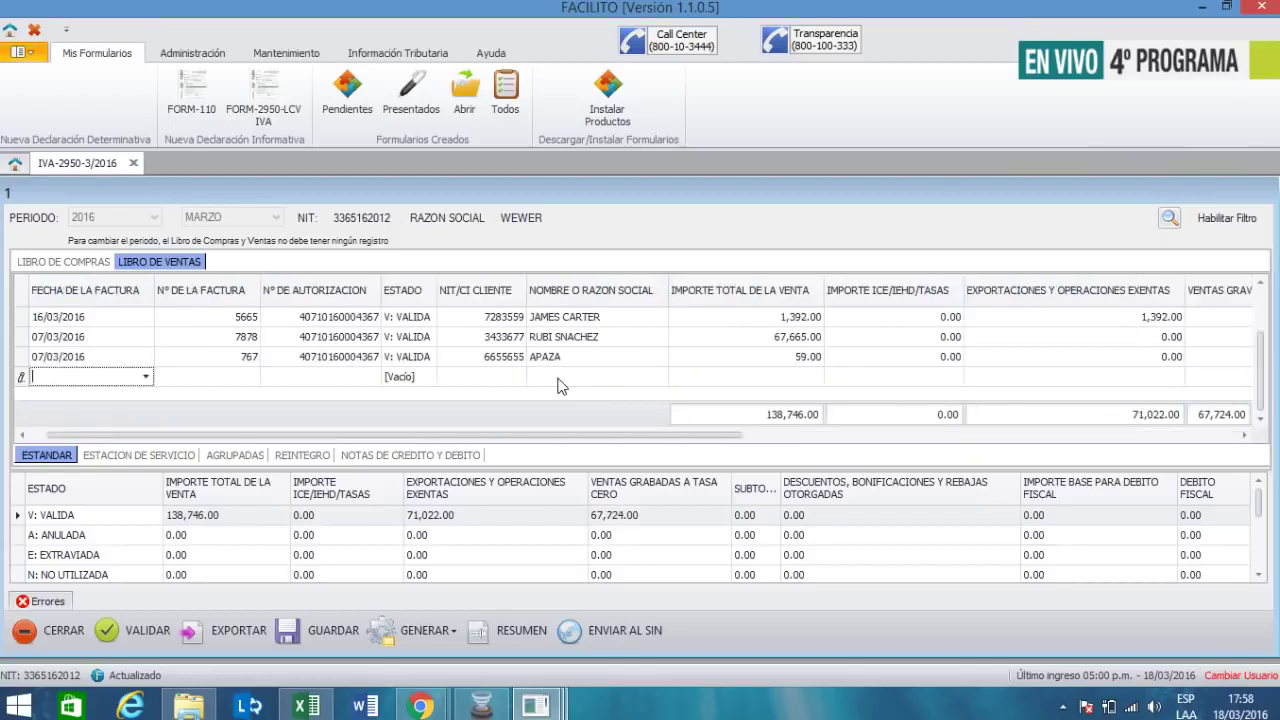
- Validate the five-sale book and save its records
click(108, 630)
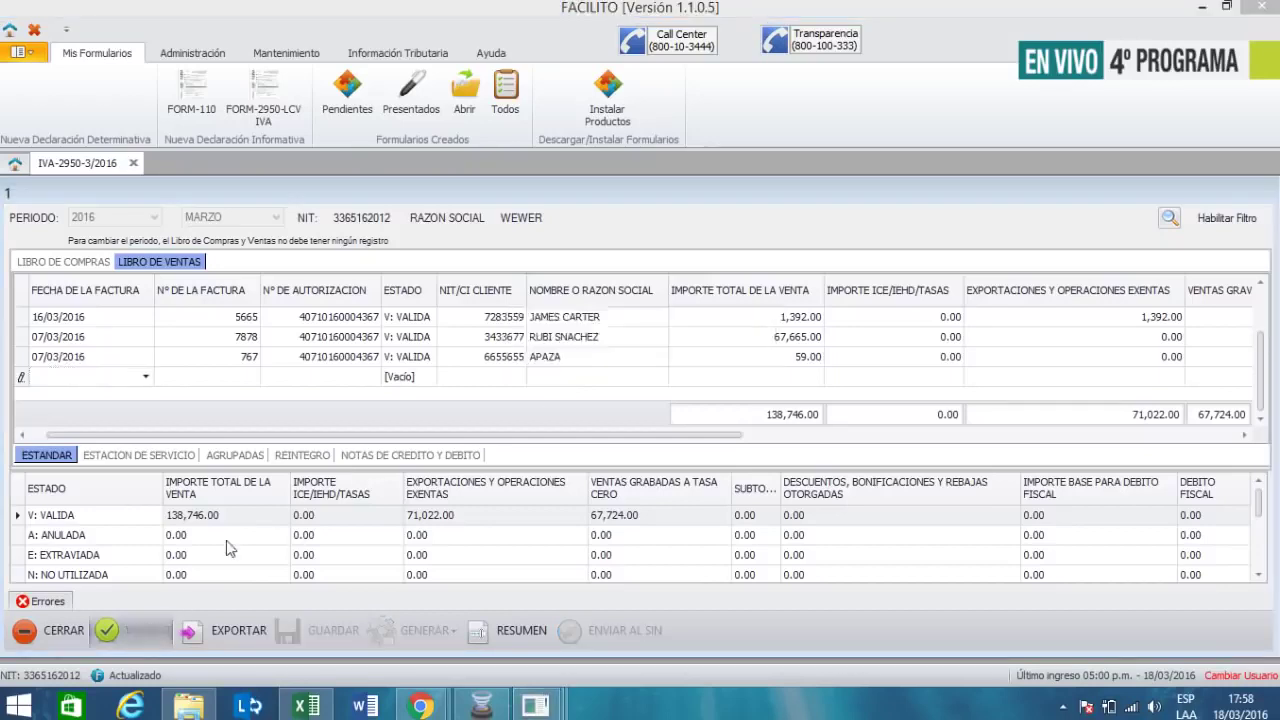
click(628, 376)
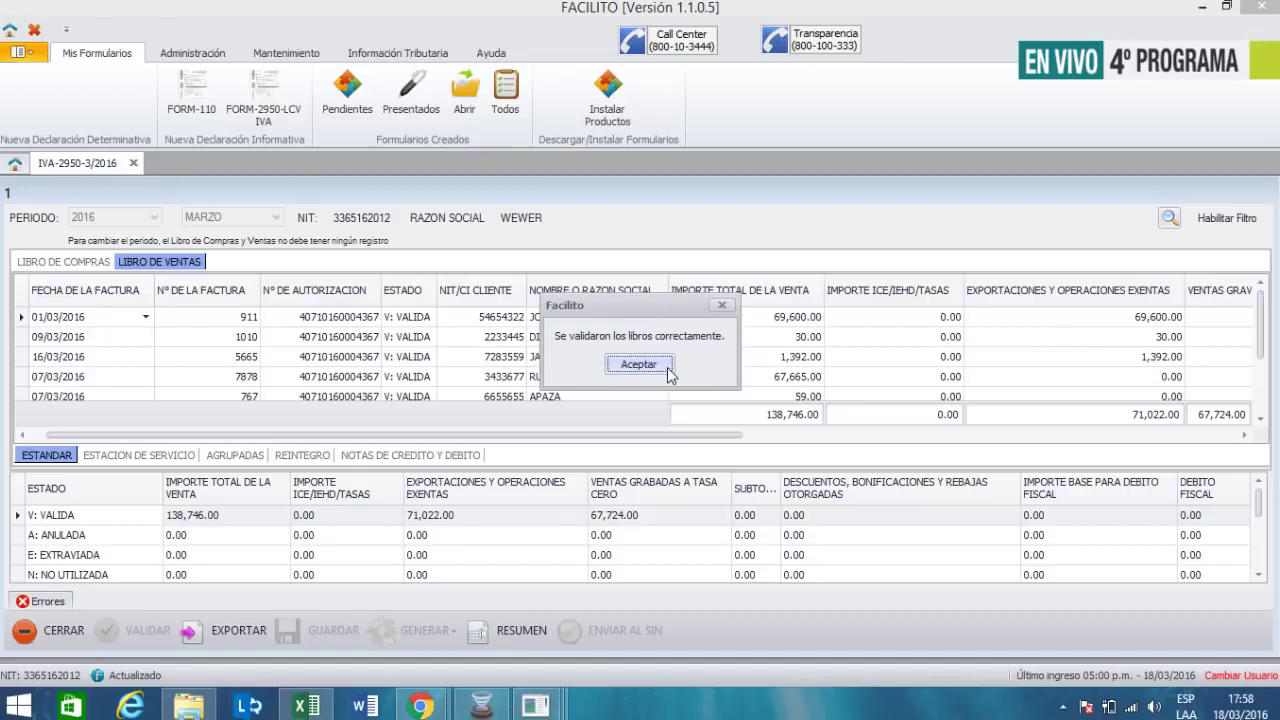
click(648, 368)
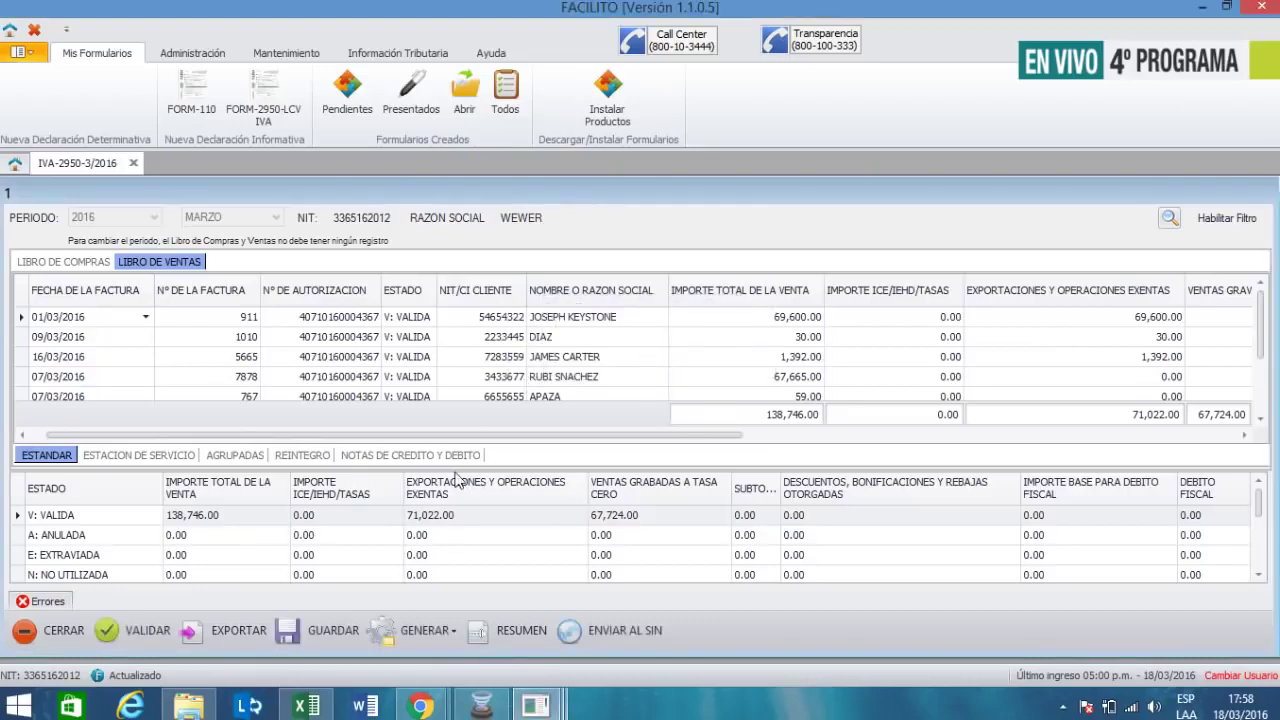
click(280, 640)
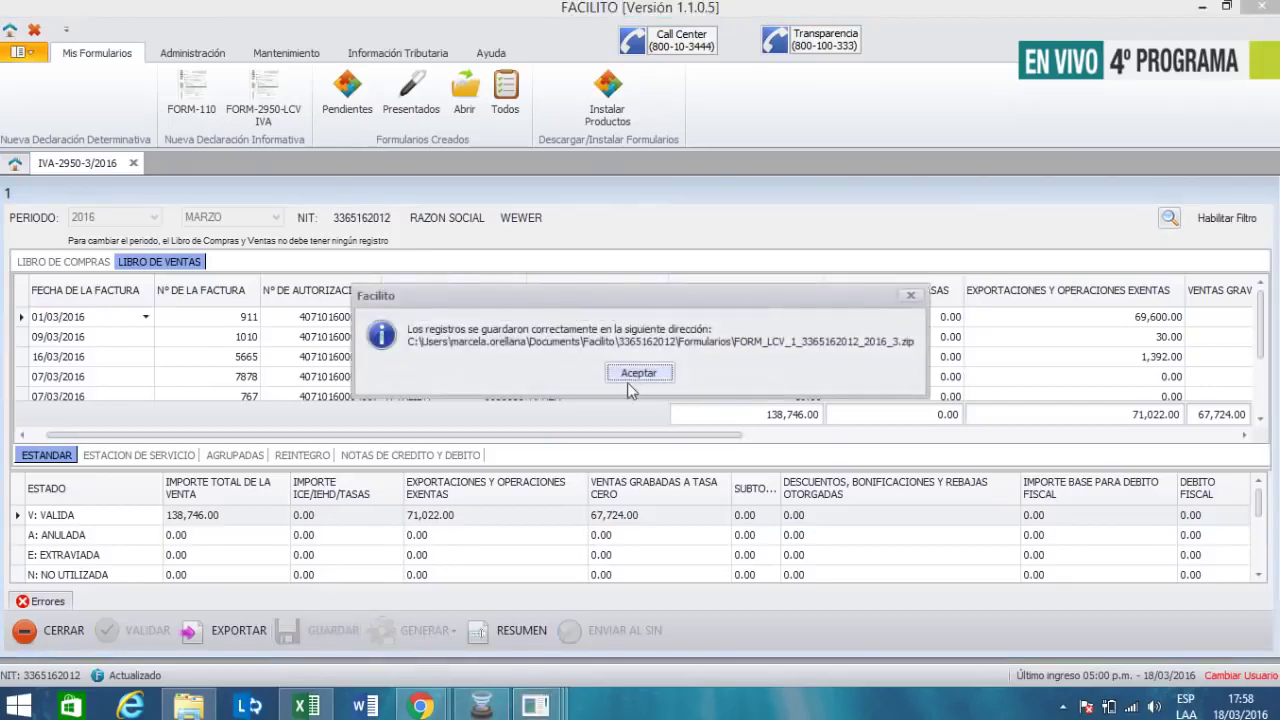
click(656, 374)
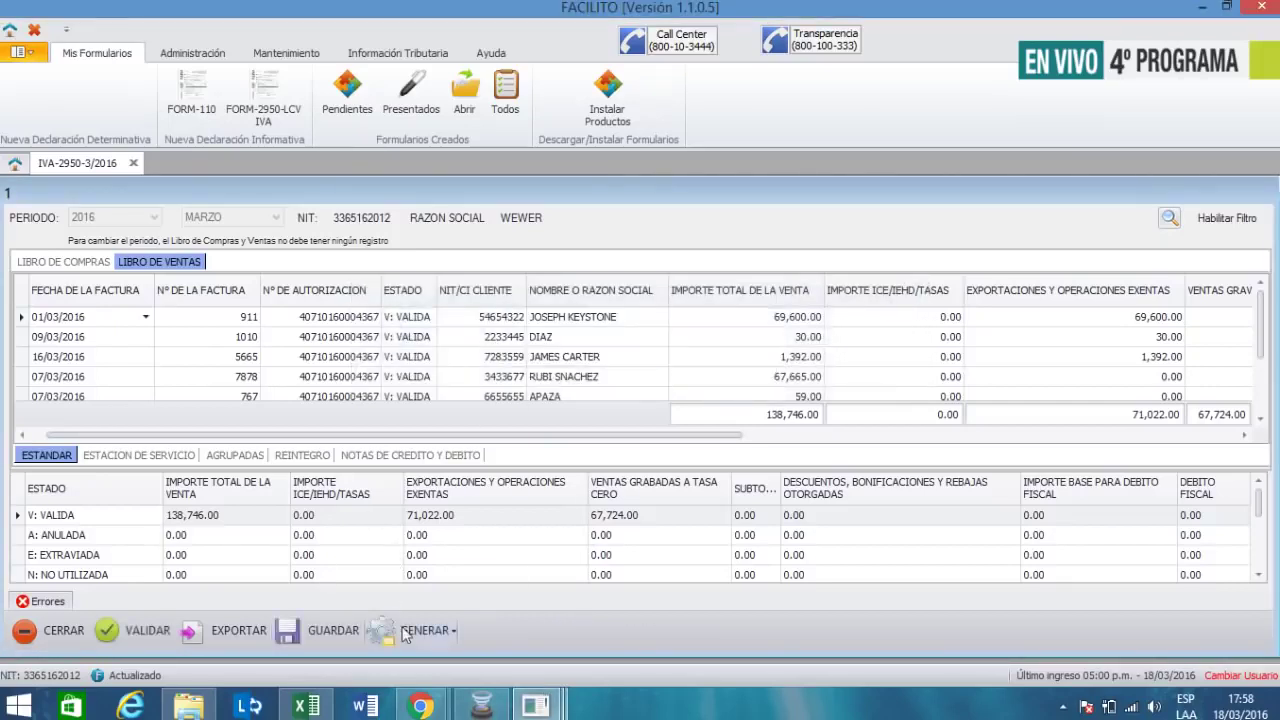
- Generate the monthly original .dec file with movements, reordered by date, without opening the folder
click(405, 630)
click(412, 598)
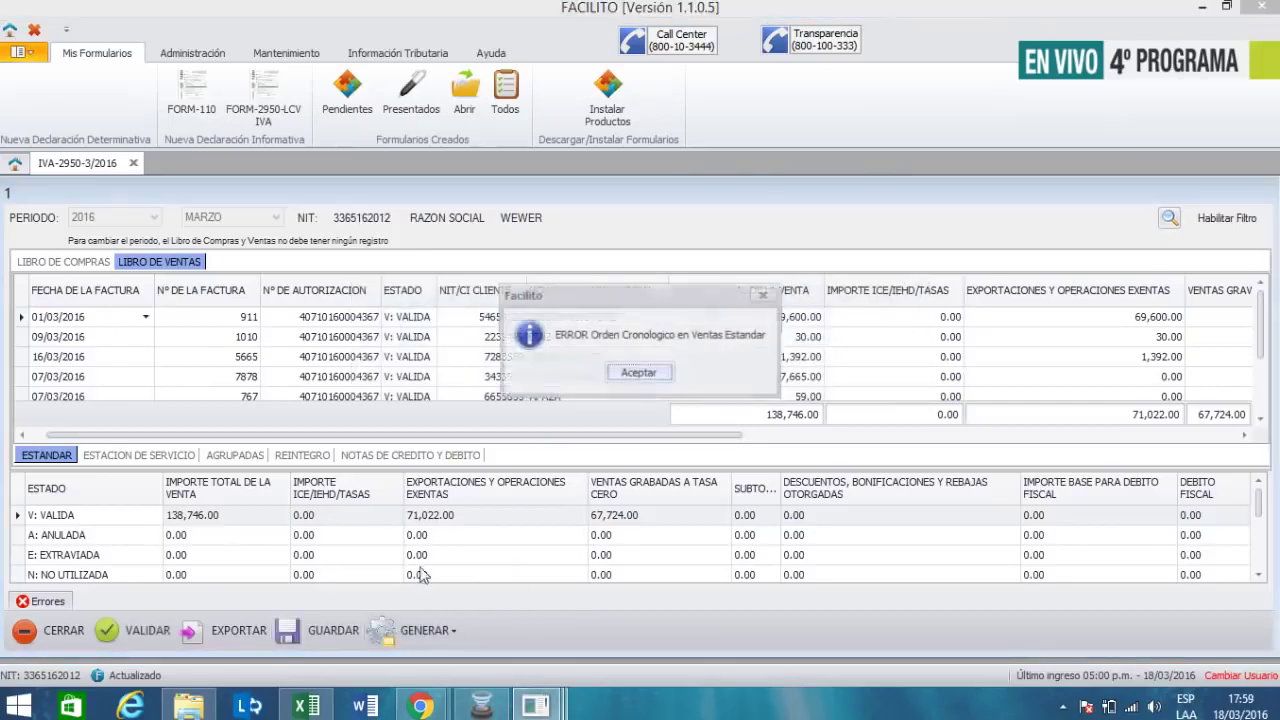
click(623, 374)
click(642, 365)
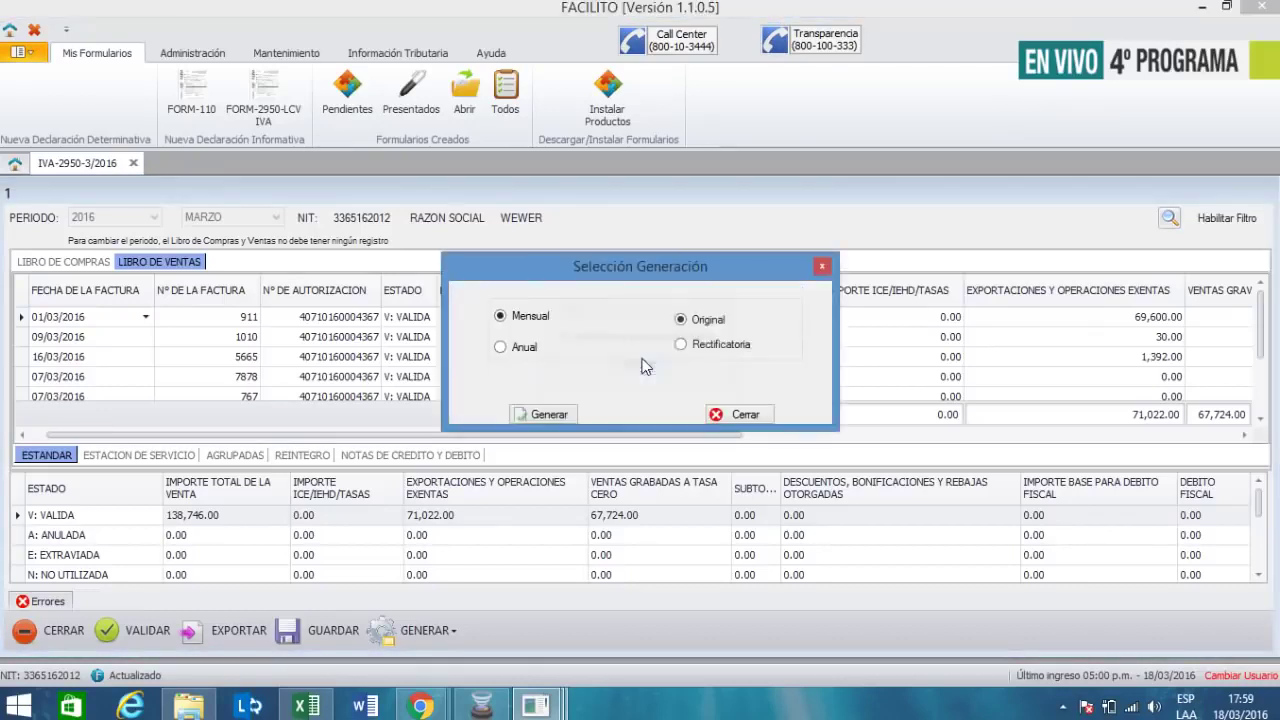
click(552, 415)
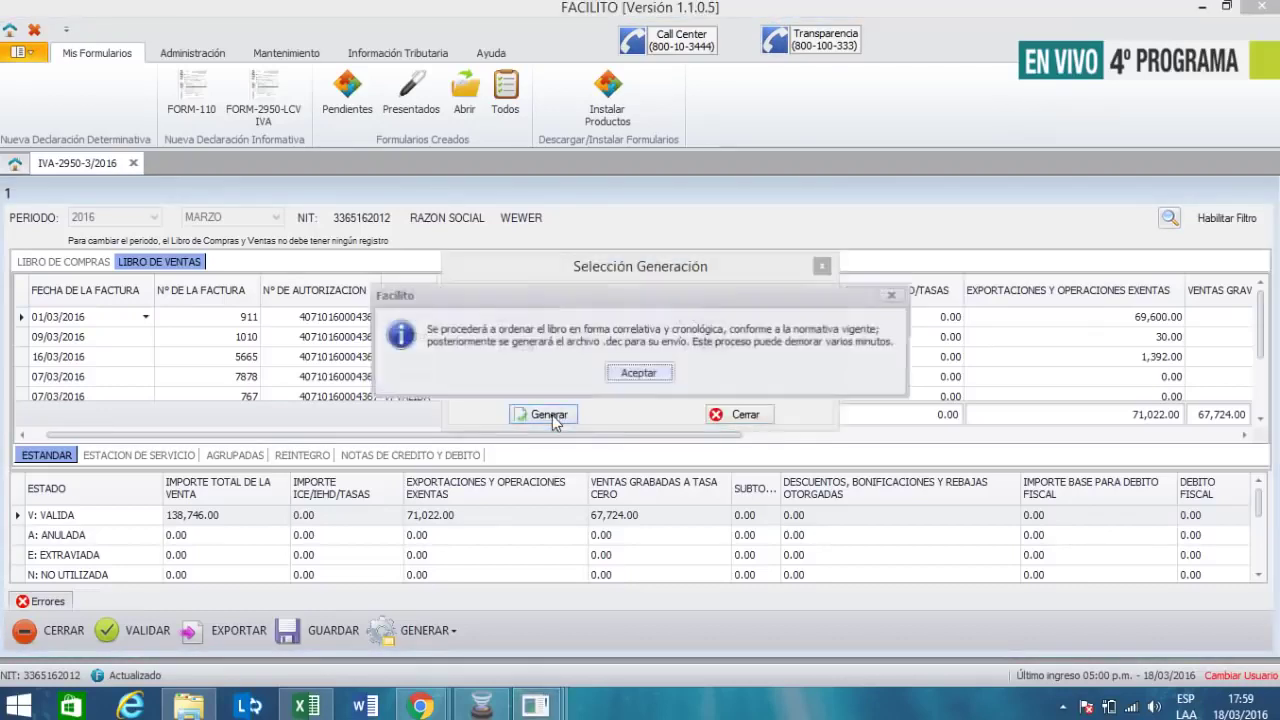
click(621, 379)
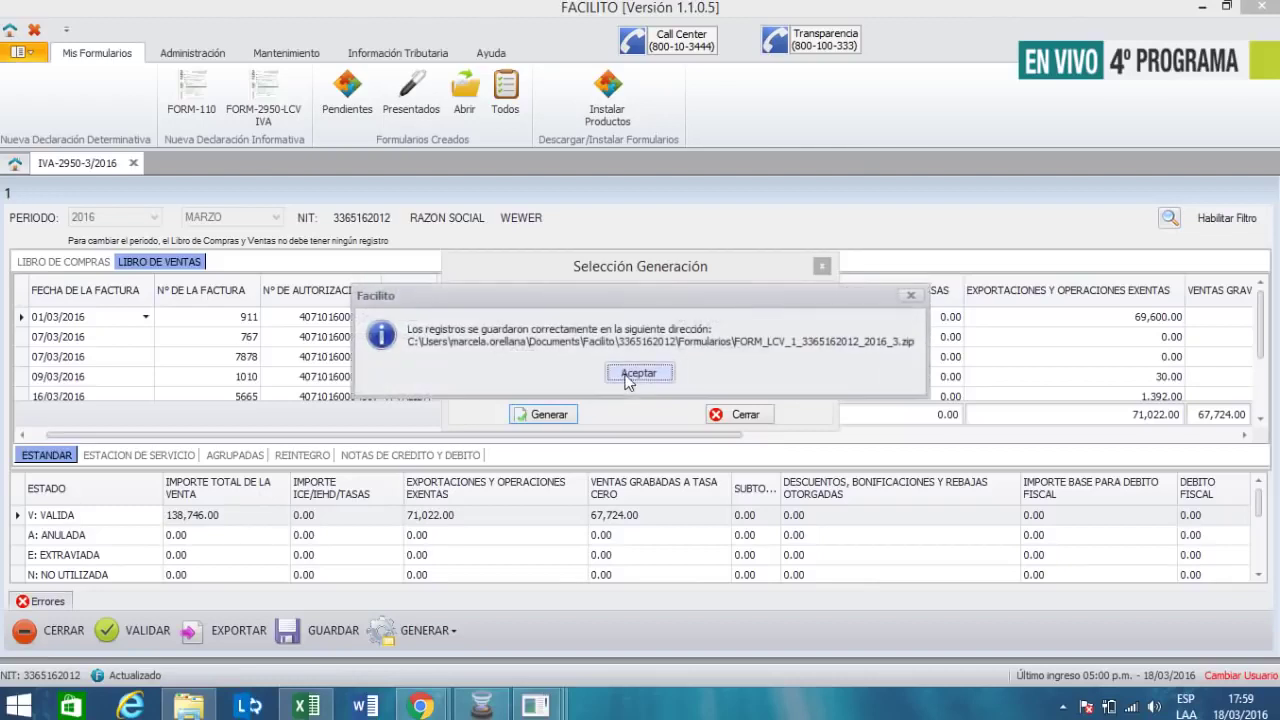
click(623, 380)
click(666, 469)
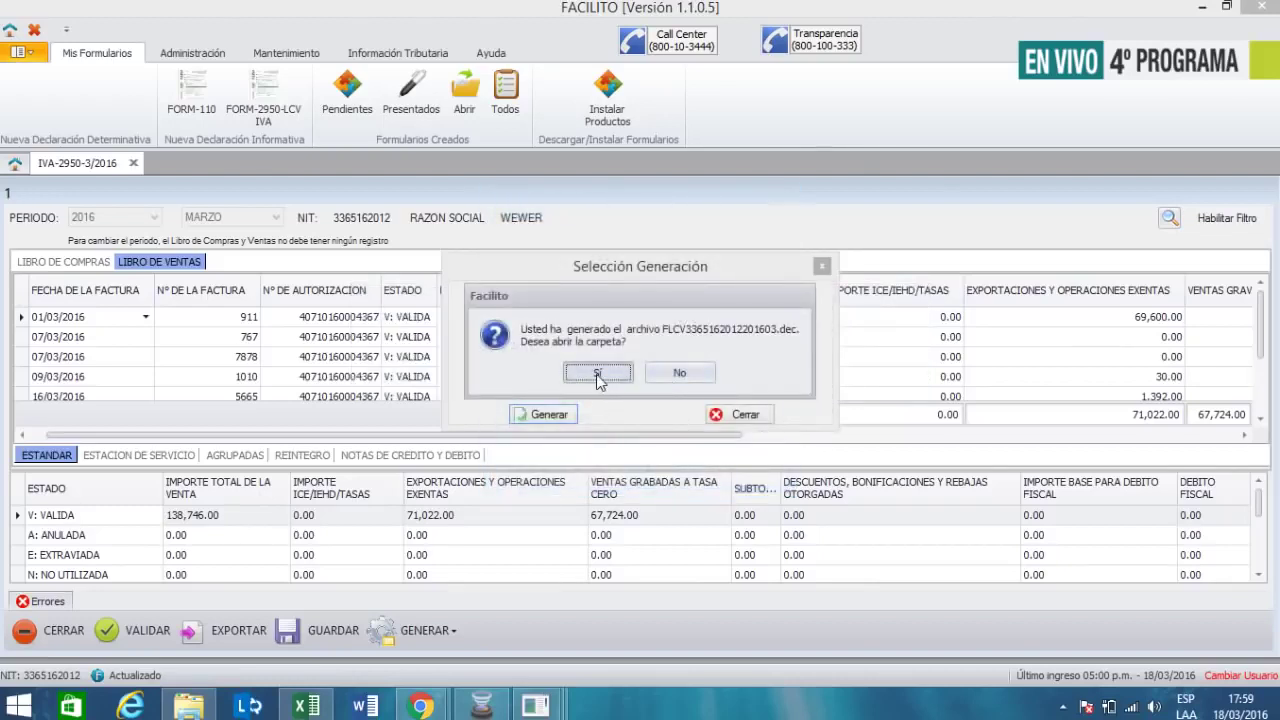
click(692, 376)
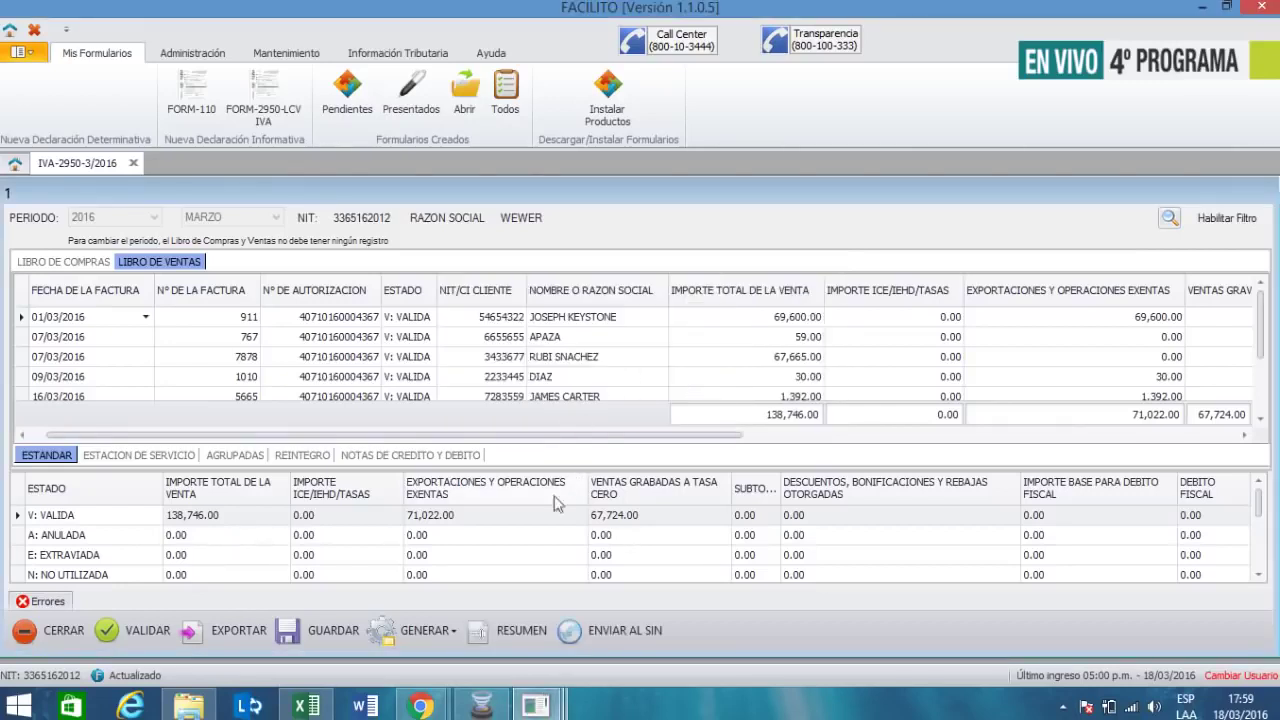
click(515, 640)
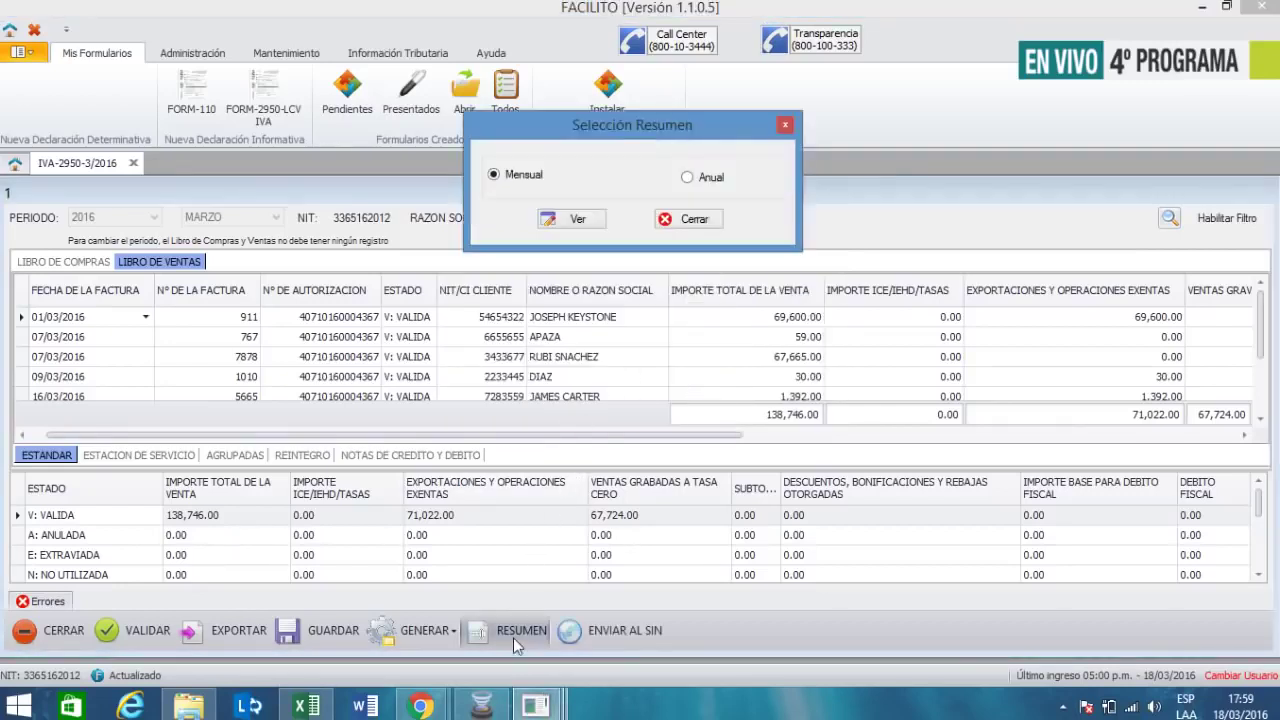
- Preview the monthly LCV IVA summary: 5 sales totalling 138,746.00, with 67,724.00 at zero rate
click(580, 224)
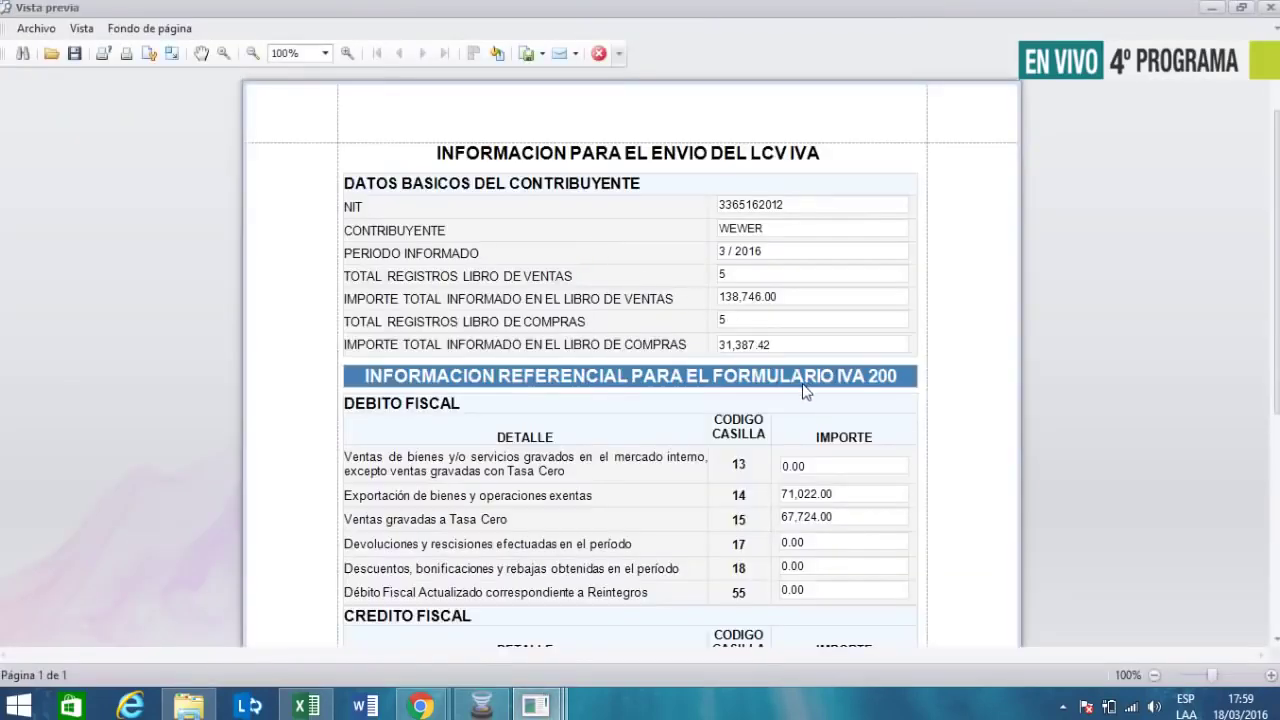
scroll(820, 400, down, 2)
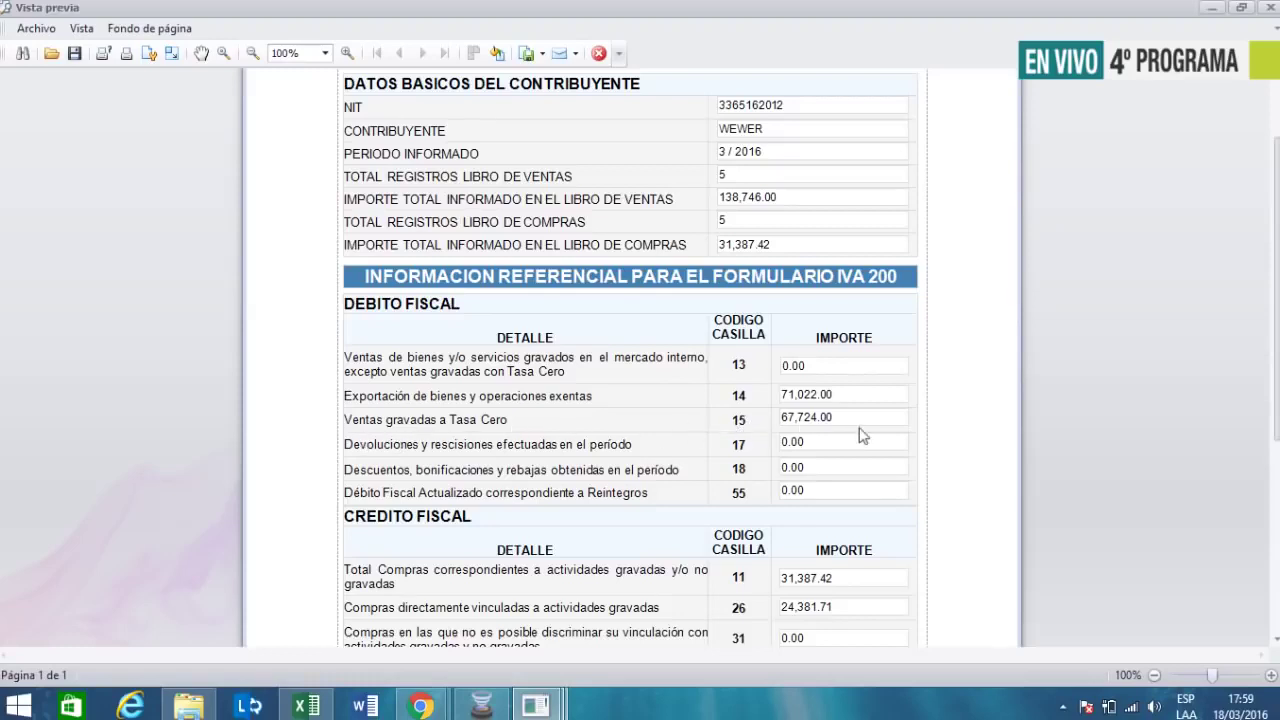
scroll(862, 432, down, 1)
scroll(828, 372, down, 1)
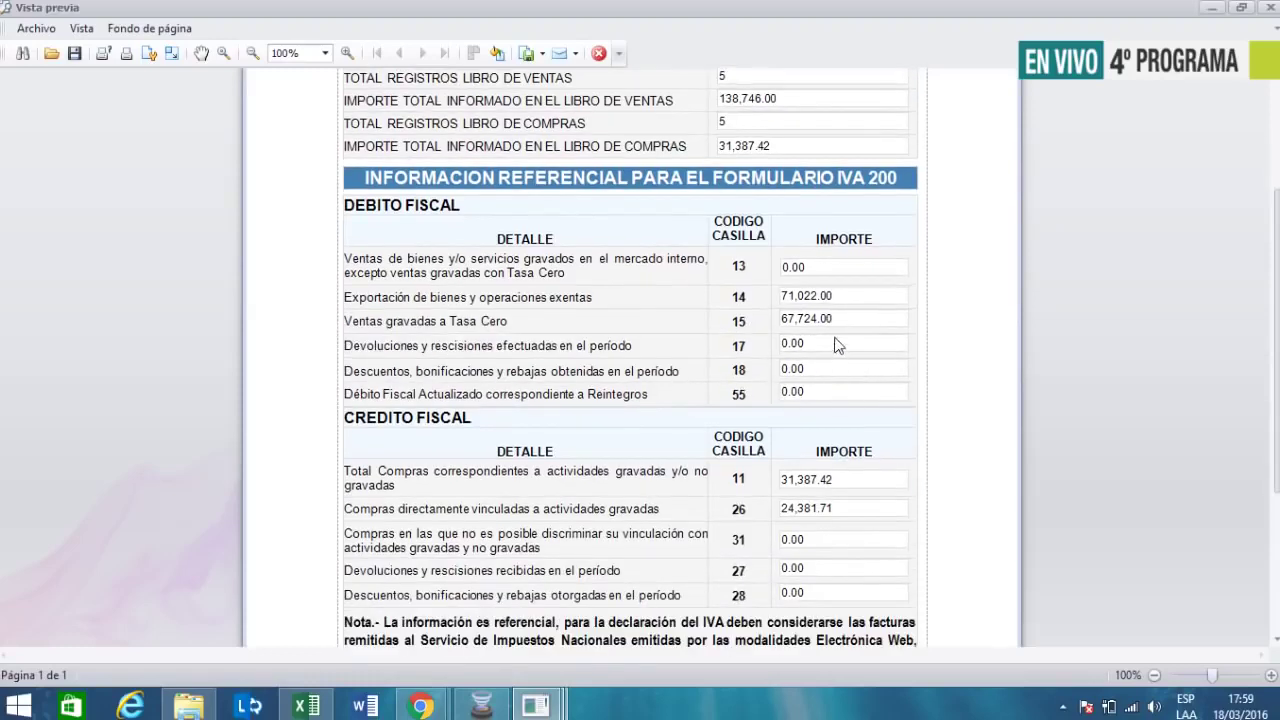
scroll(843, 330, down, 1)
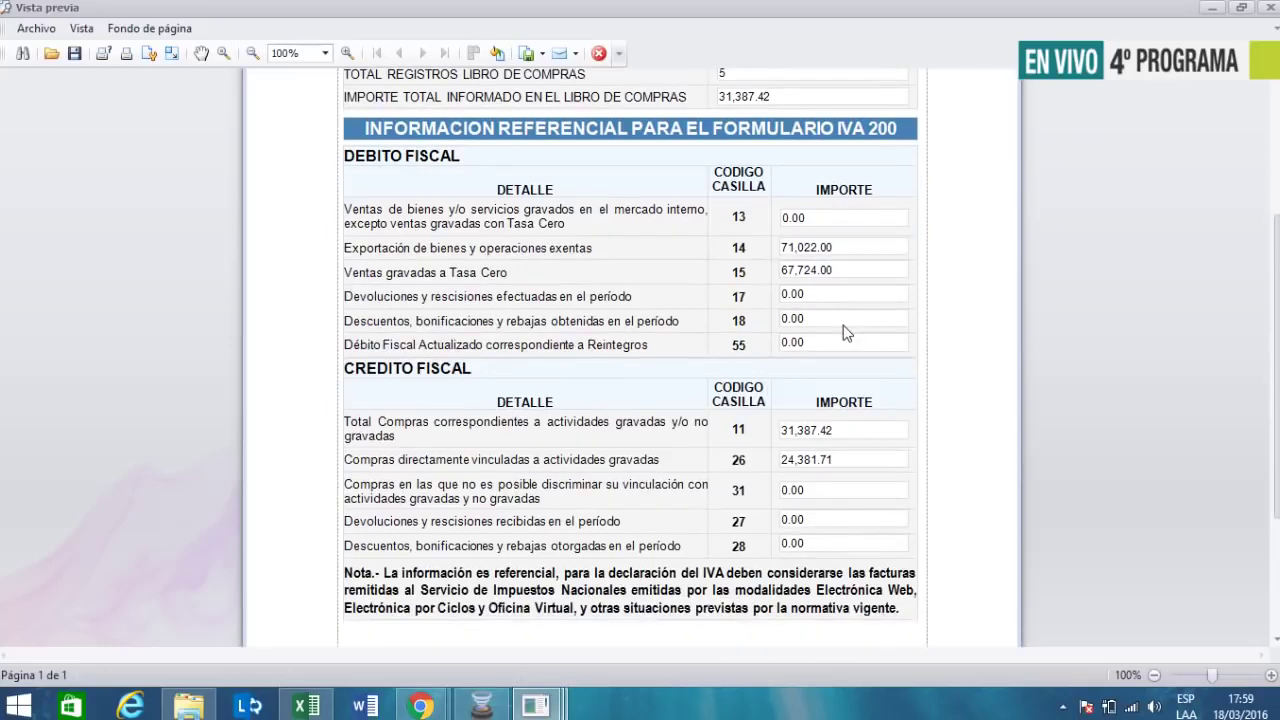